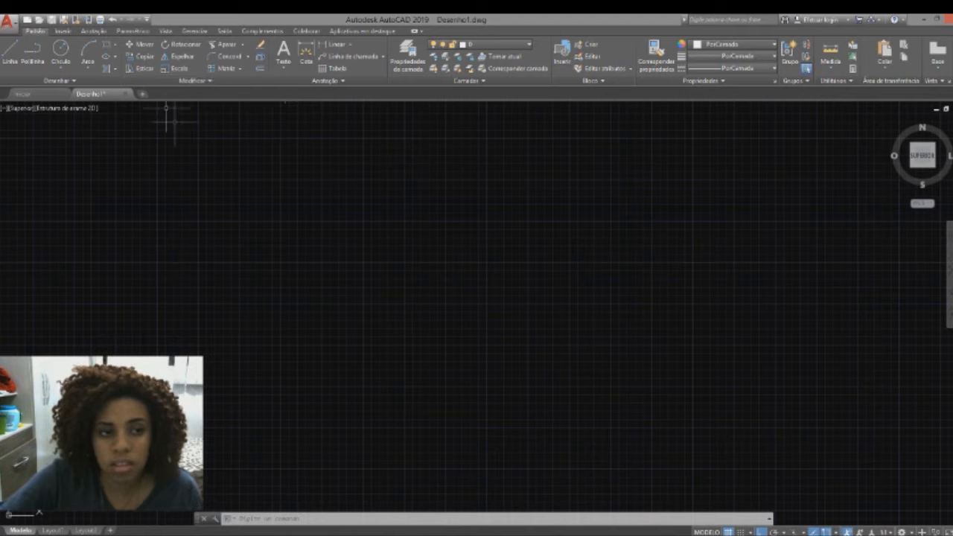
View the start page, then create a blank second drawing and close it to return to Desenho1
mouse_move(85, 98)
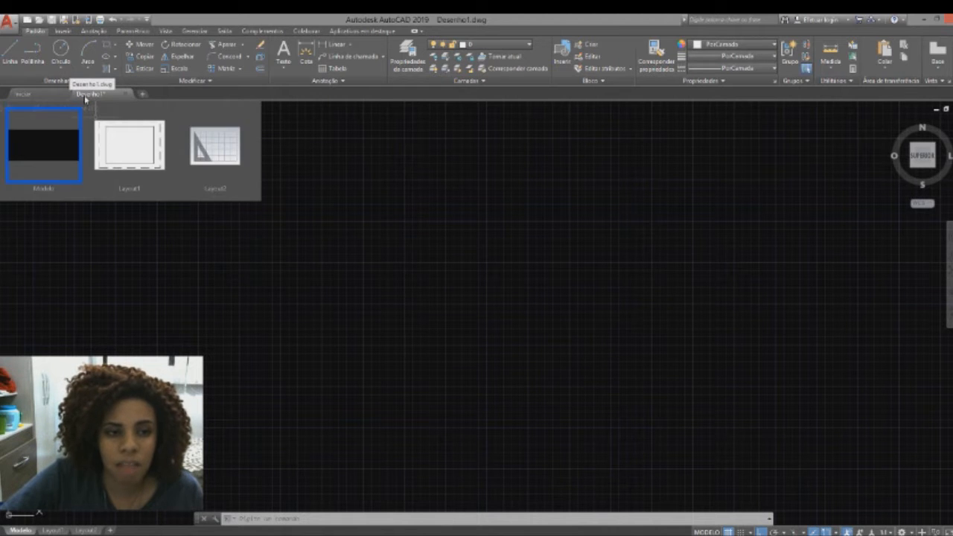
click(55, 96)
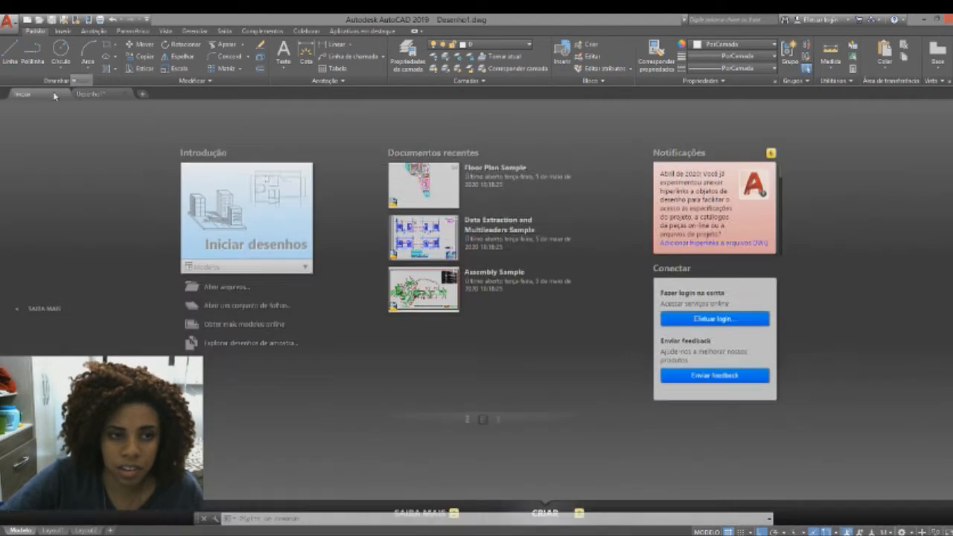
click(90, 94)
click(143, 95)
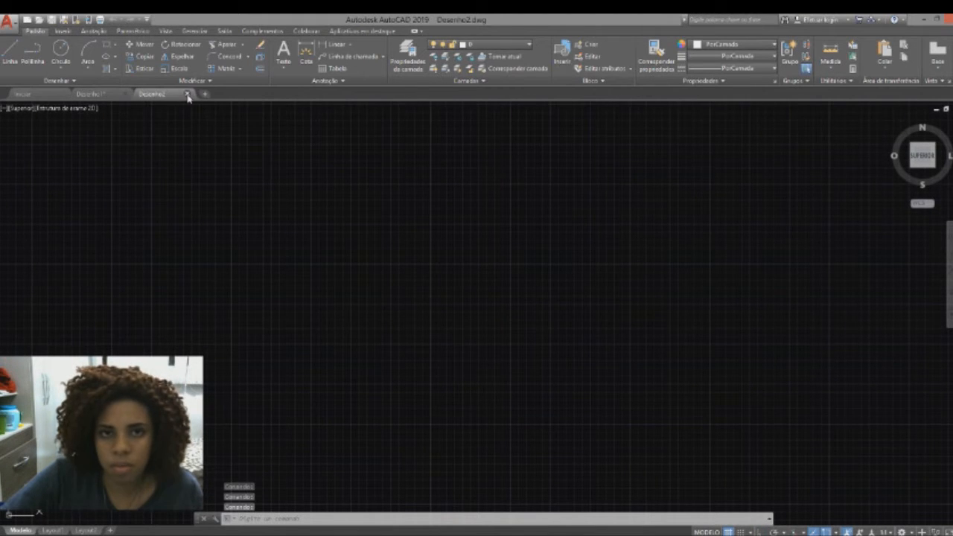
click(188, 94)
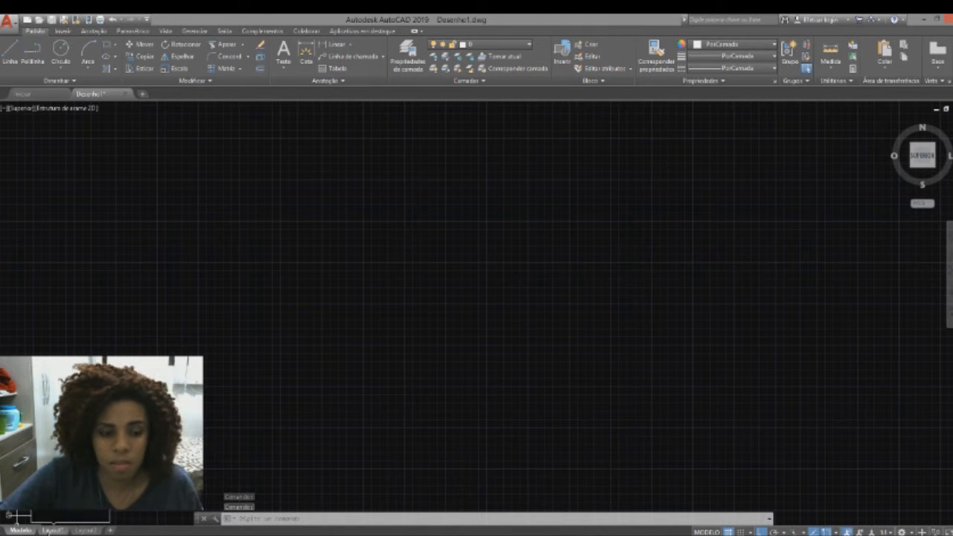
View the Layout1 sheet and compare it with model space, finishing in model space
click(52, 530)
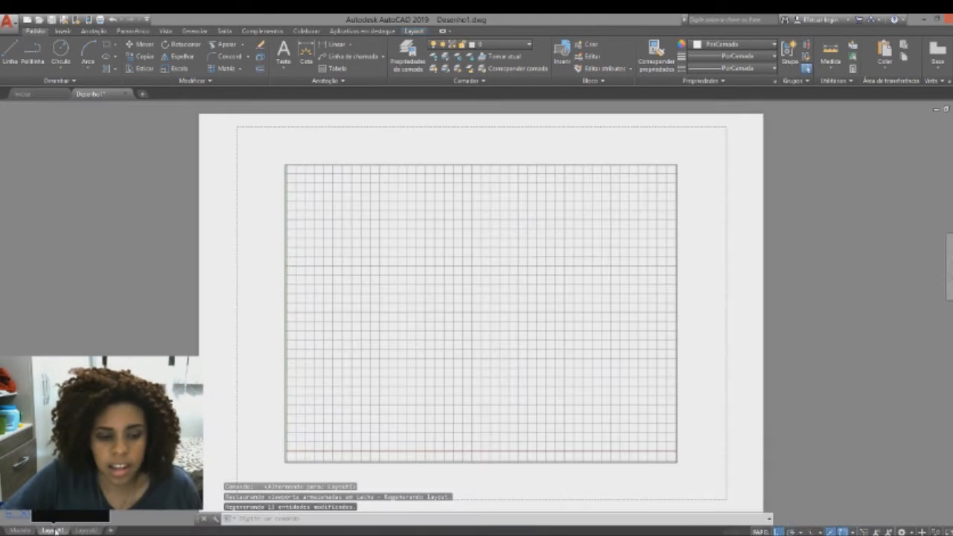
click(21, 530)
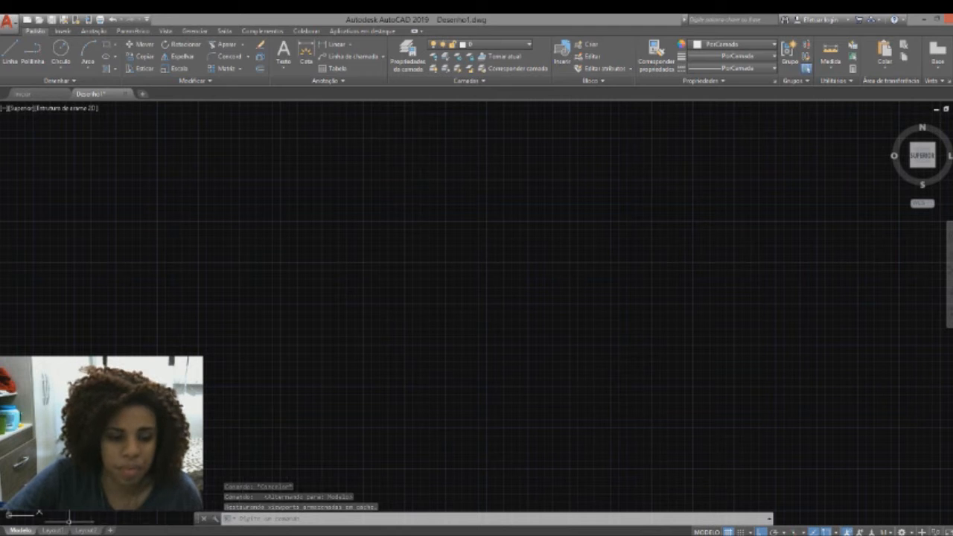
click(52, 530)
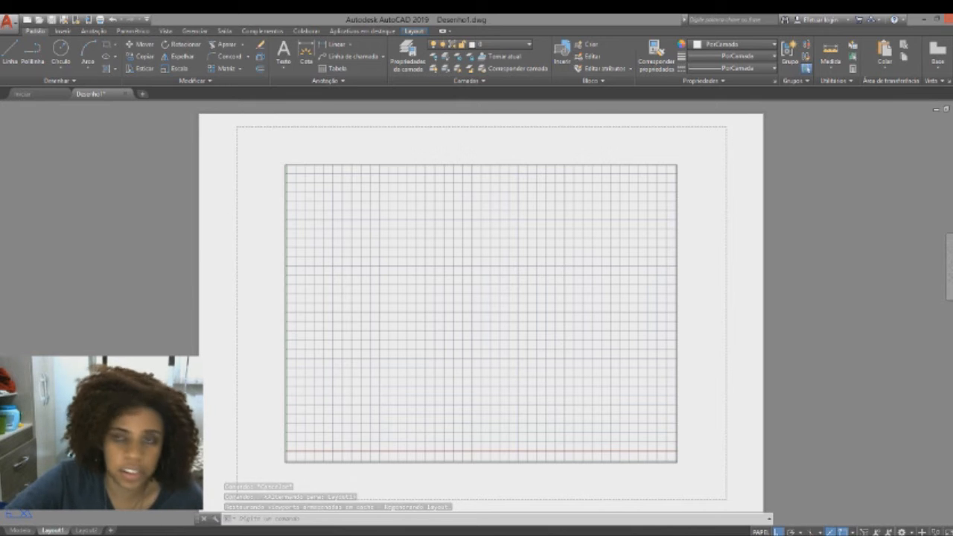
click(26, 530)
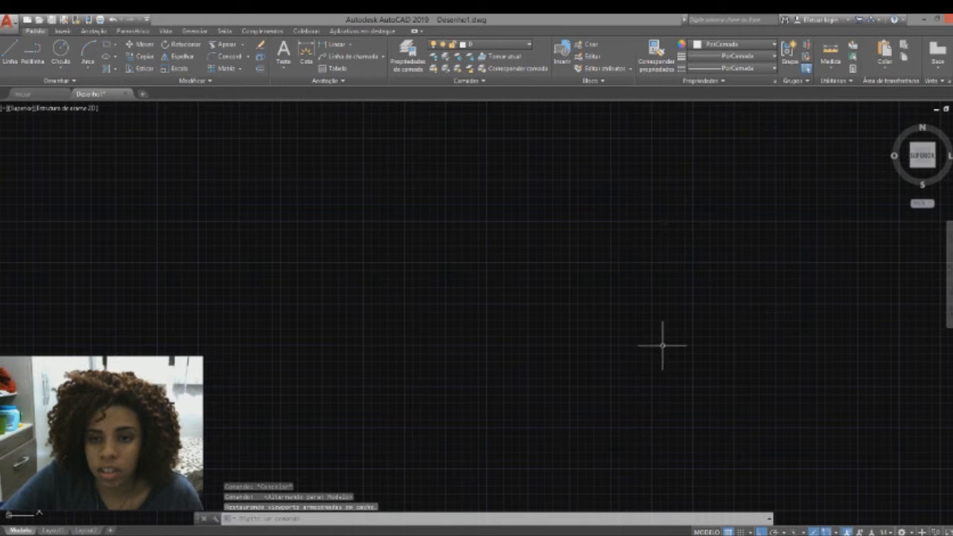
Hide the grid and draw a single horizontal line across the middle of the drawing area with ortho on
click(728, 532)
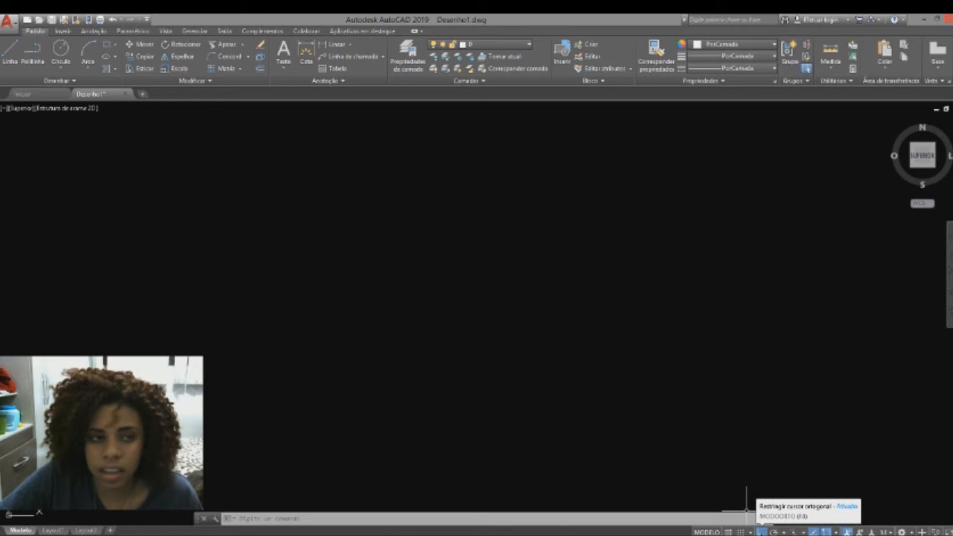
click(15, 61)
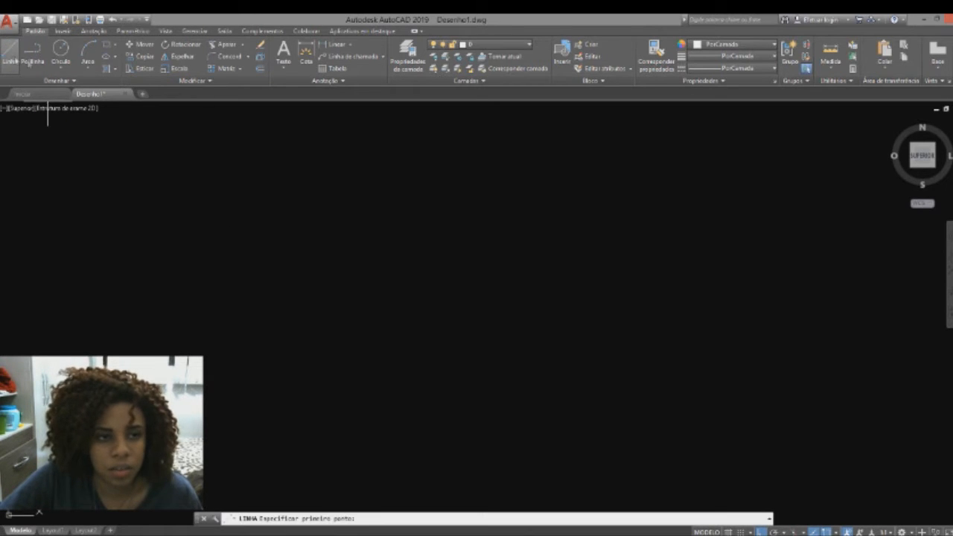
click(308, 258)
click(639, 294)
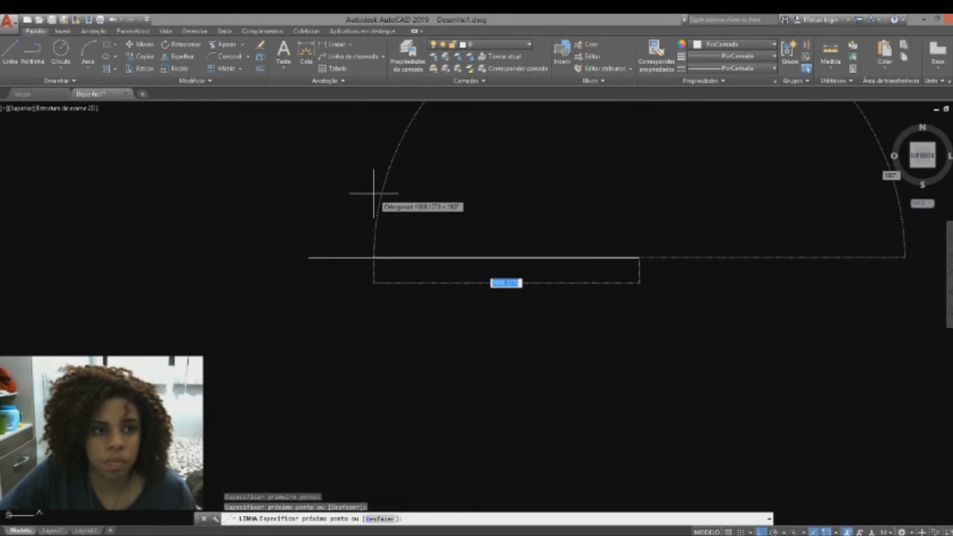
key(Escape)
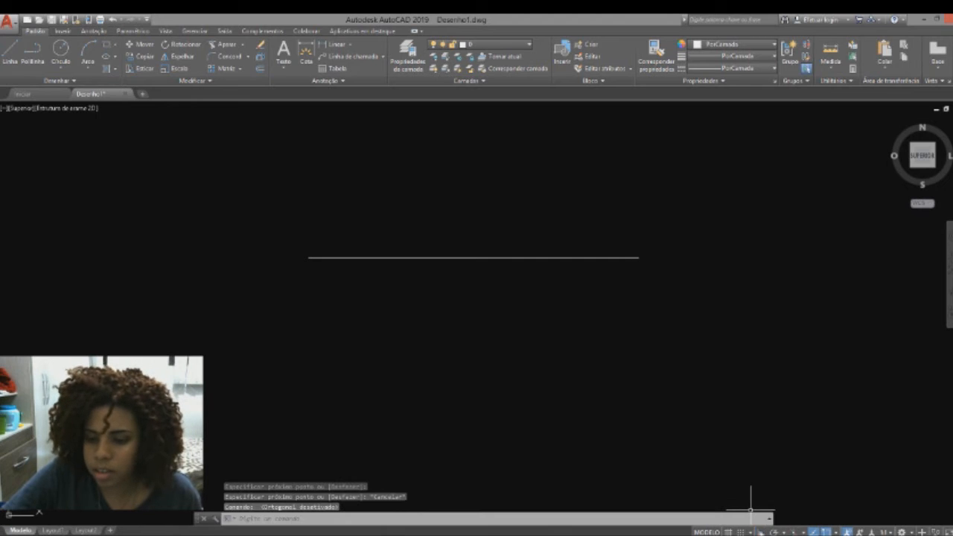
With ortho off, draw a four-segment zigzag line from the horizontal line's left endpoint, then undo it
text(l)
key(Return)
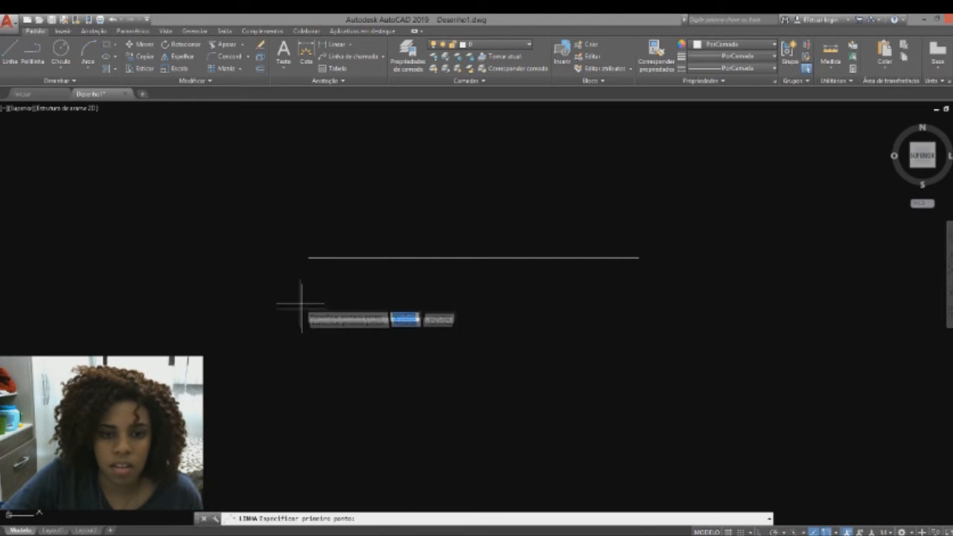
click(308, 257)
click(428, 378)
click(552, 150)
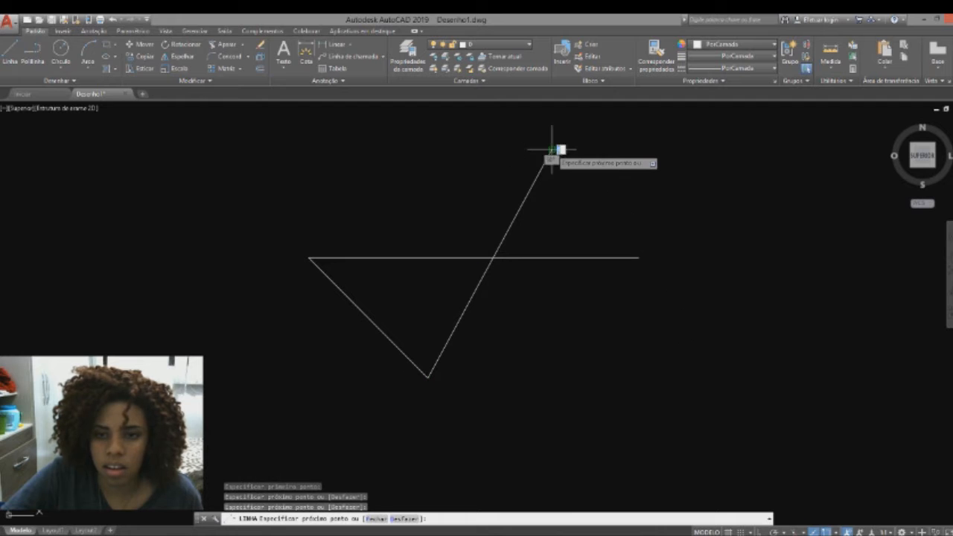
click(734, 359)
click(773, 146)
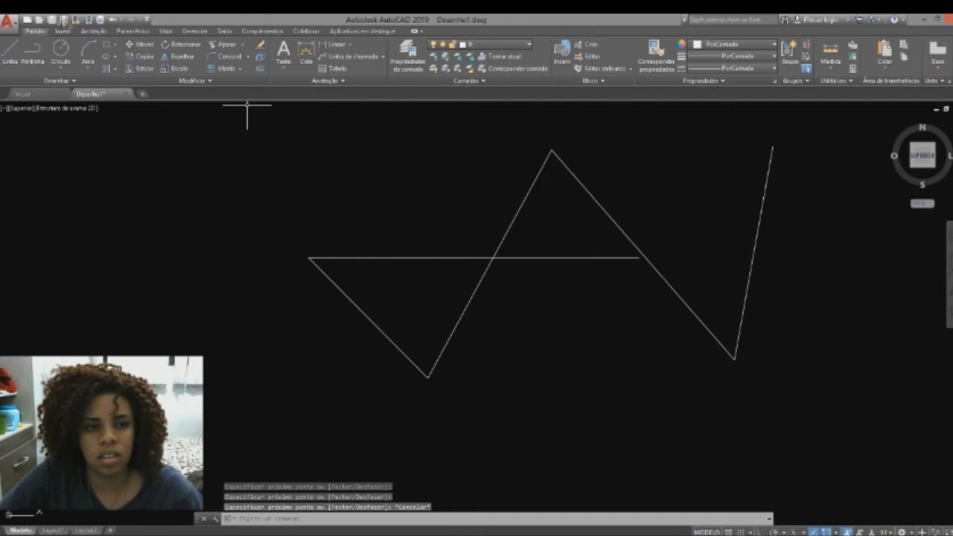
click(112, 20)
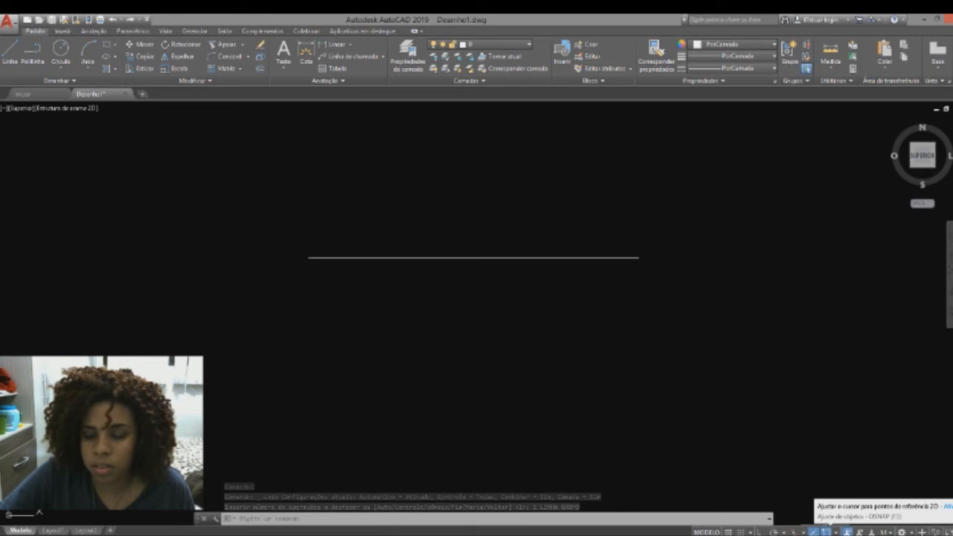
Examine the list of available object snap modes and close it without changing any
click(835, 533)
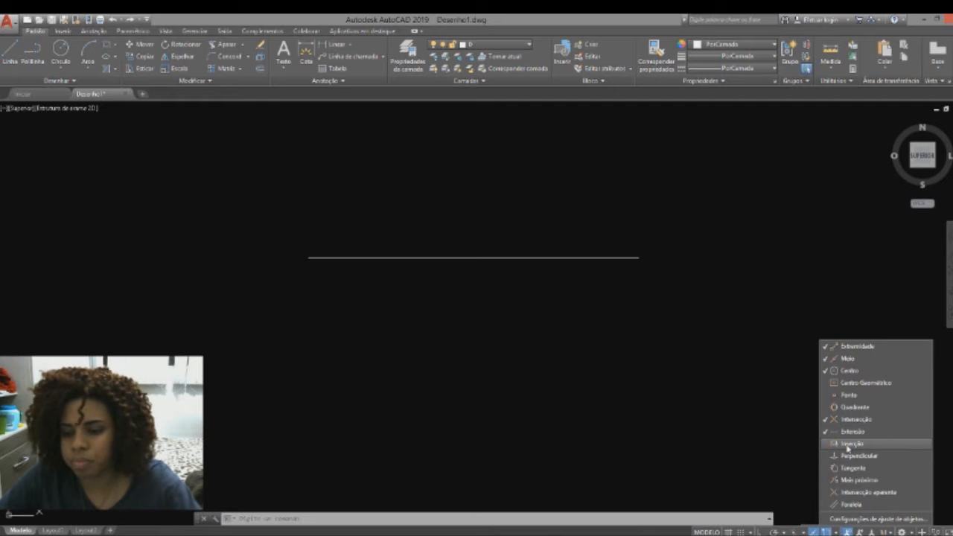
key(Escape)
key(Escape)
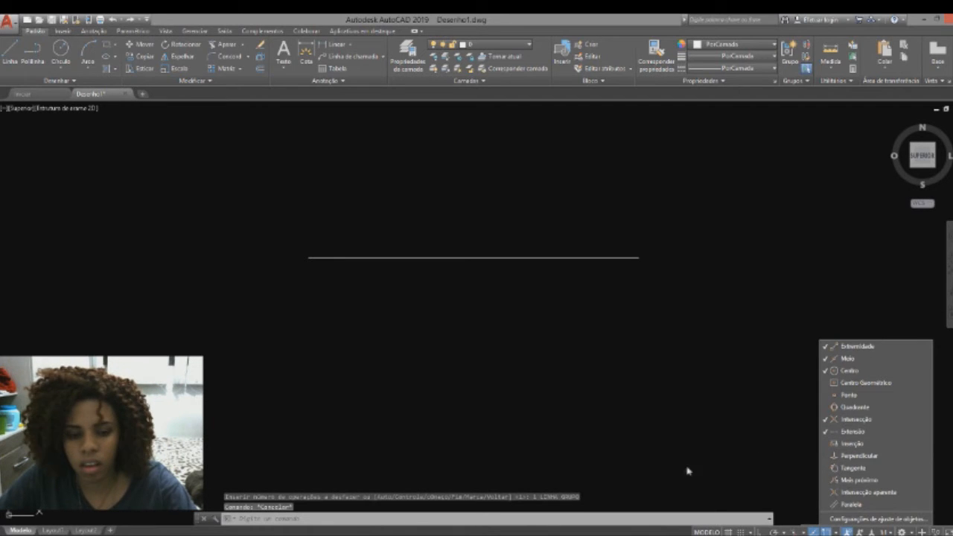
click(778, 449)
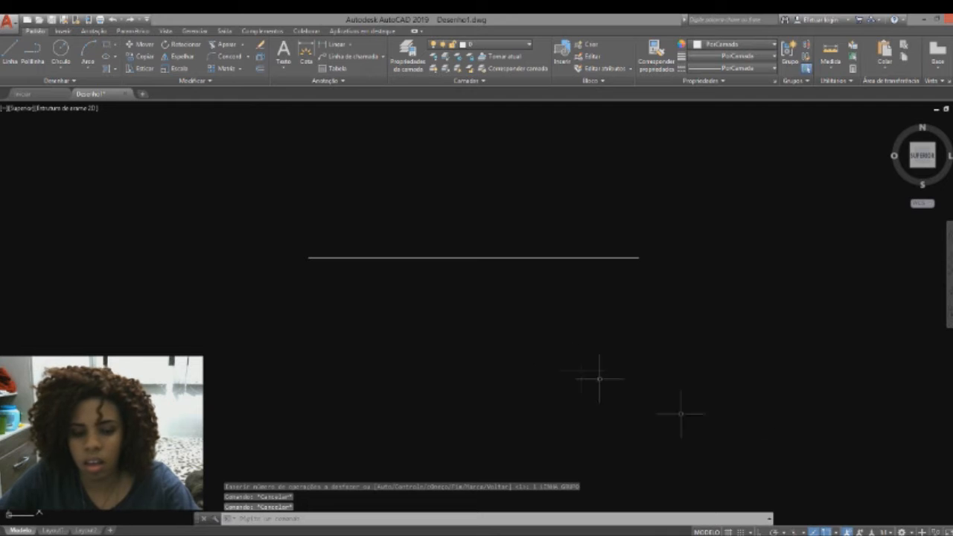
Delete the horizontal line using a crossing selection
click(664, 333)
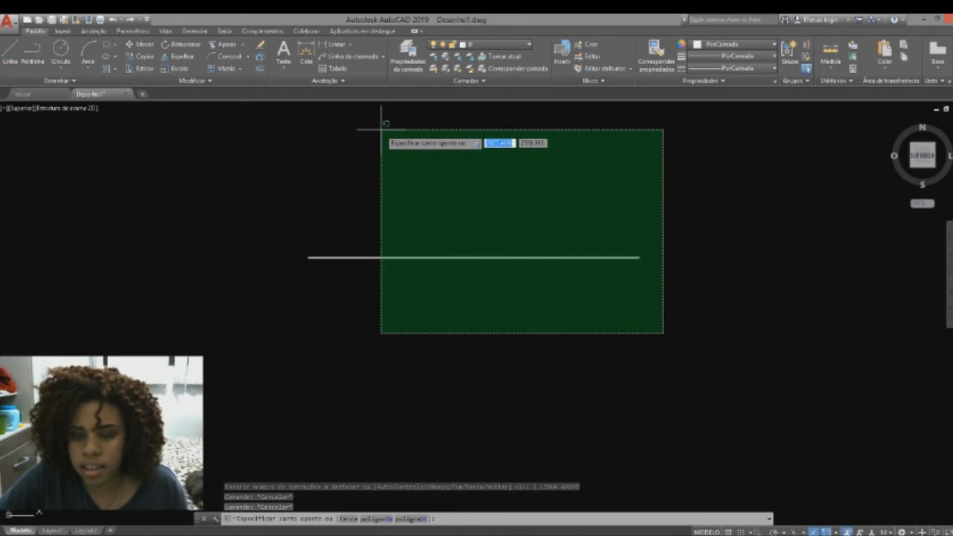
click(380, 145)
key(Delete)
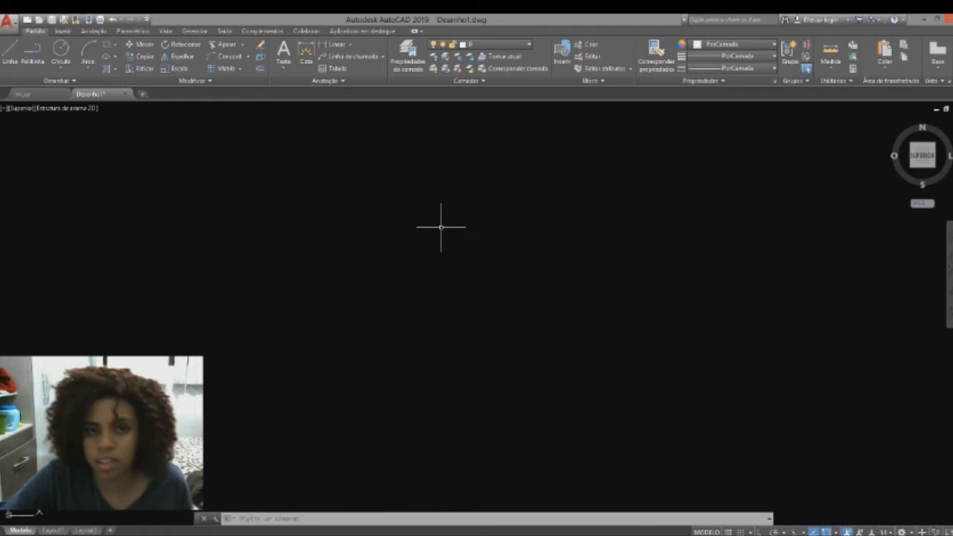
click(10, 52)
click(274, 266)
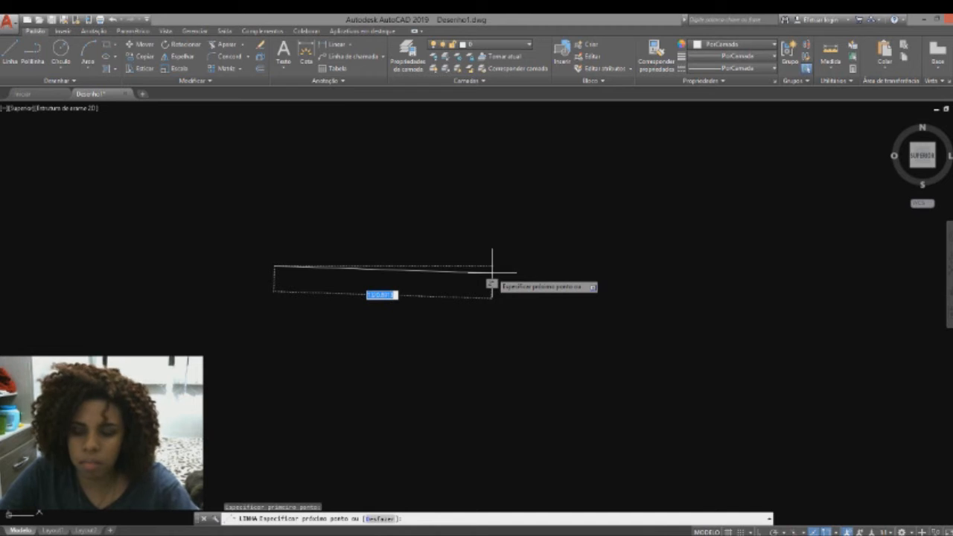
key(Escape)
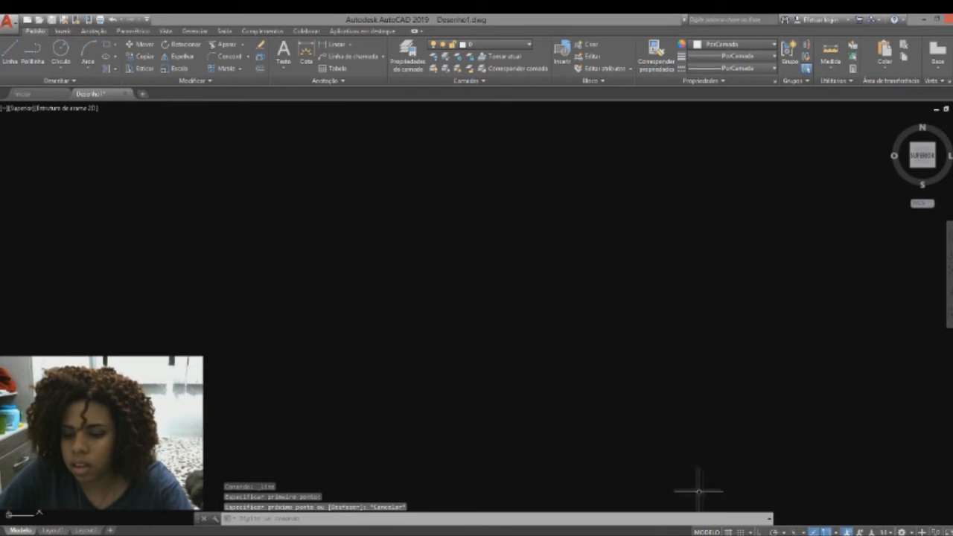
Disable pointer input and dimension input in the dynamic input section of the drawing settings
click(751, 532)
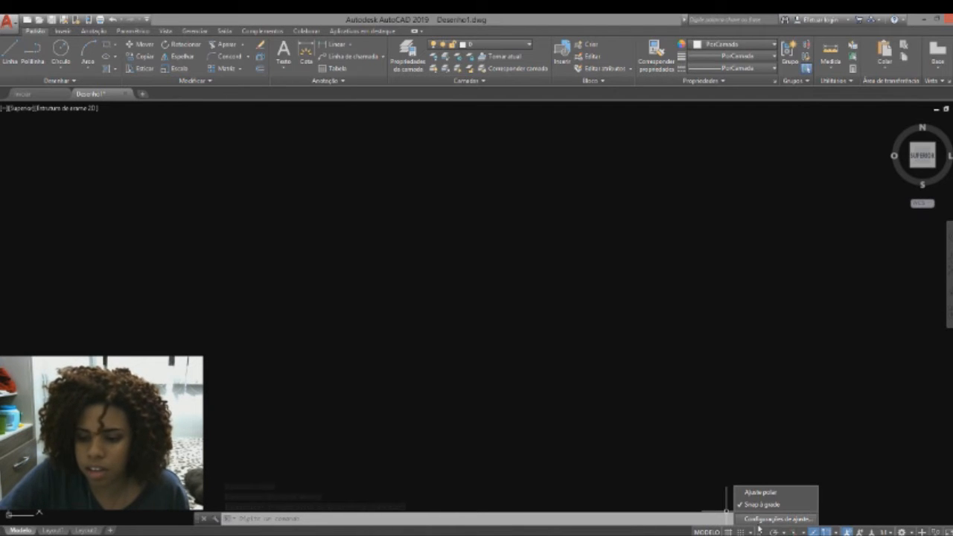
click(759, 523)
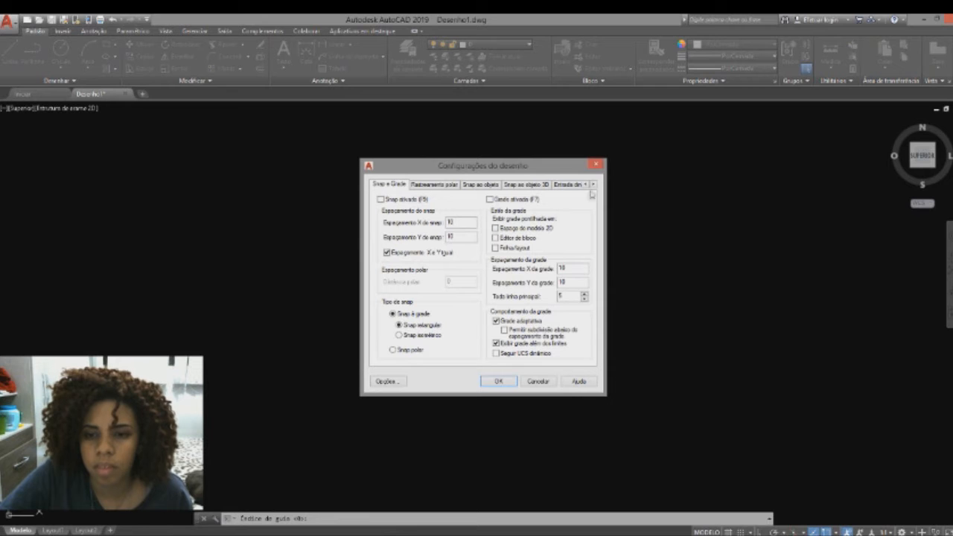
click(593, 185)
click(594, 184)
click(594, 184)
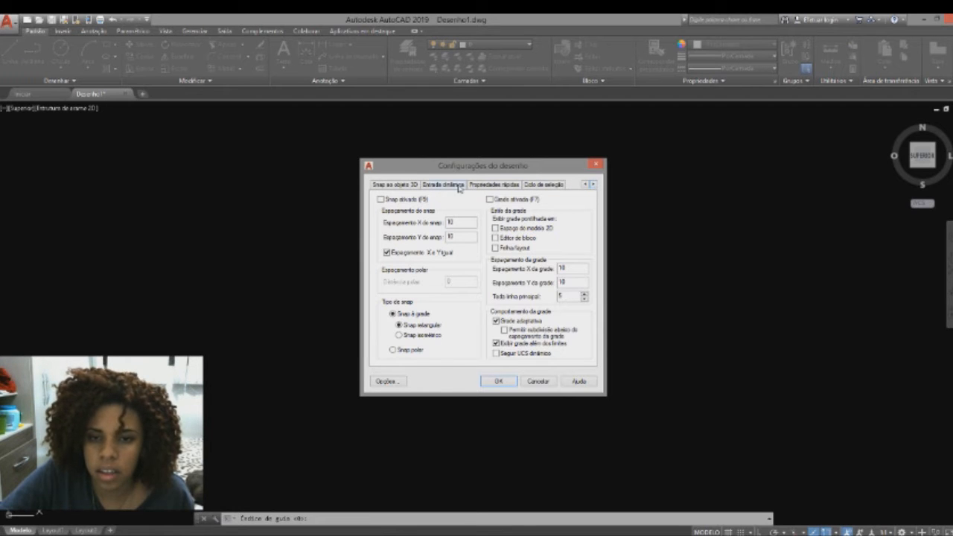
click(445, 185)
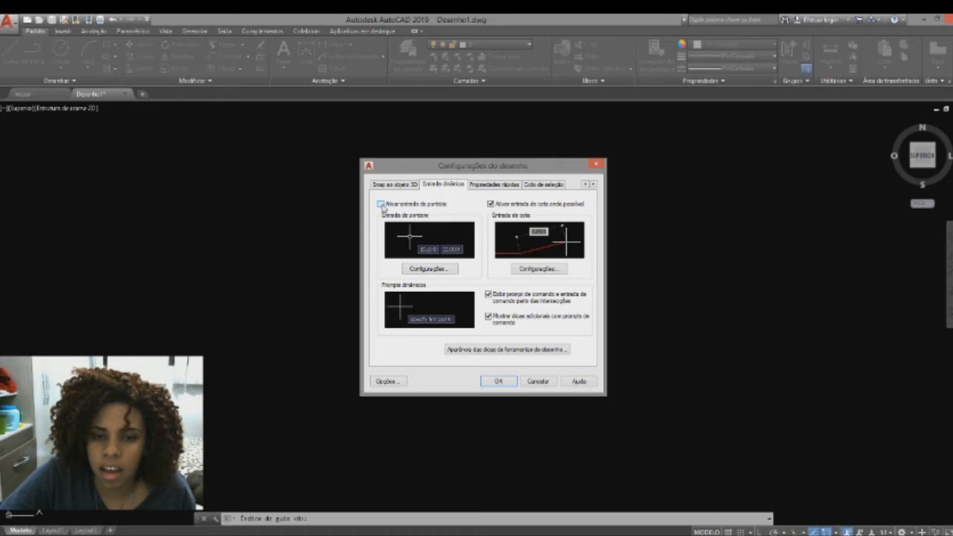
click(491, 204)
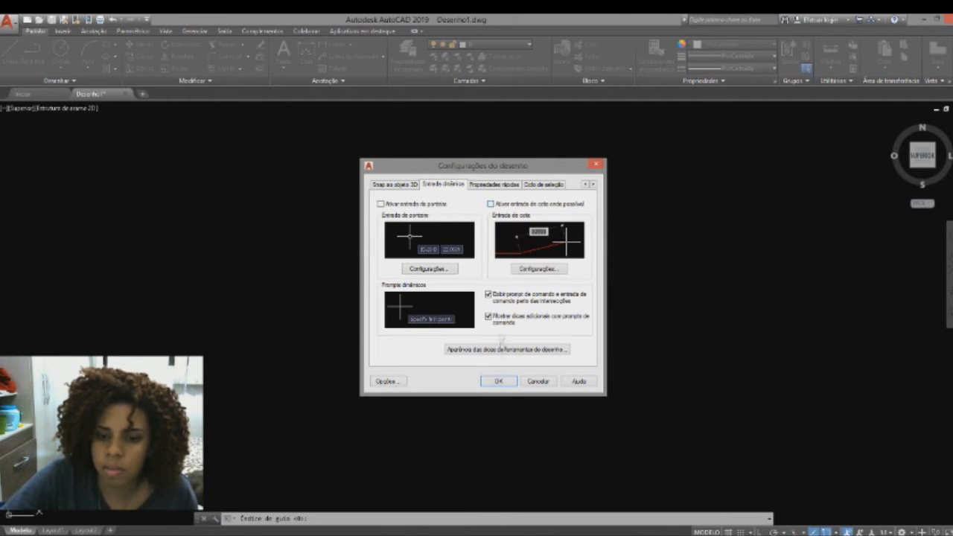
click(506, 382)
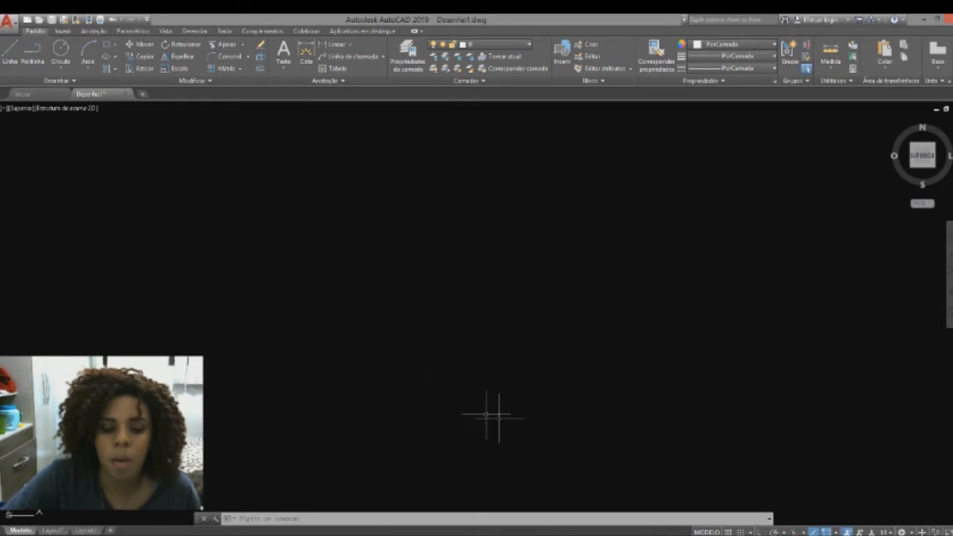
Open the program options dialog with the OPCOES command
click(301, 520)
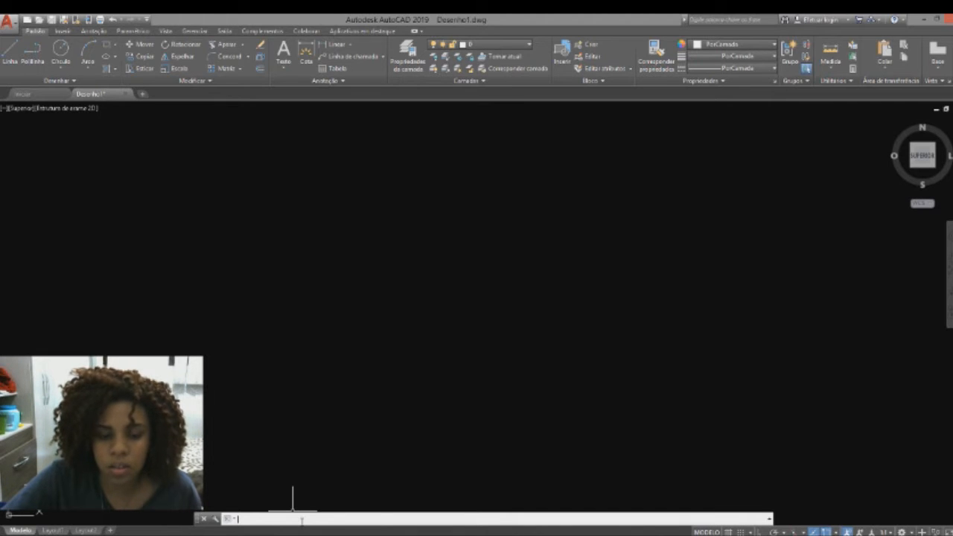
text(d)
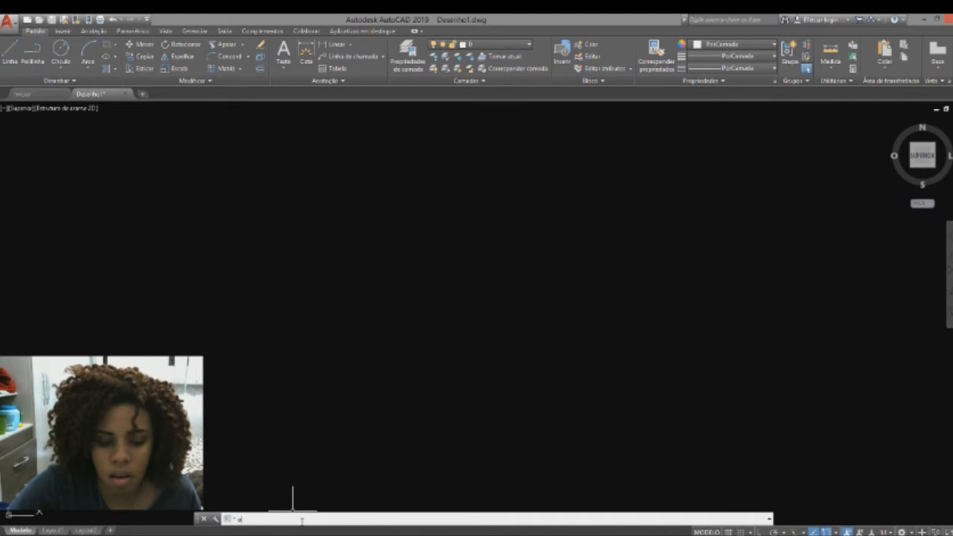
text(f)
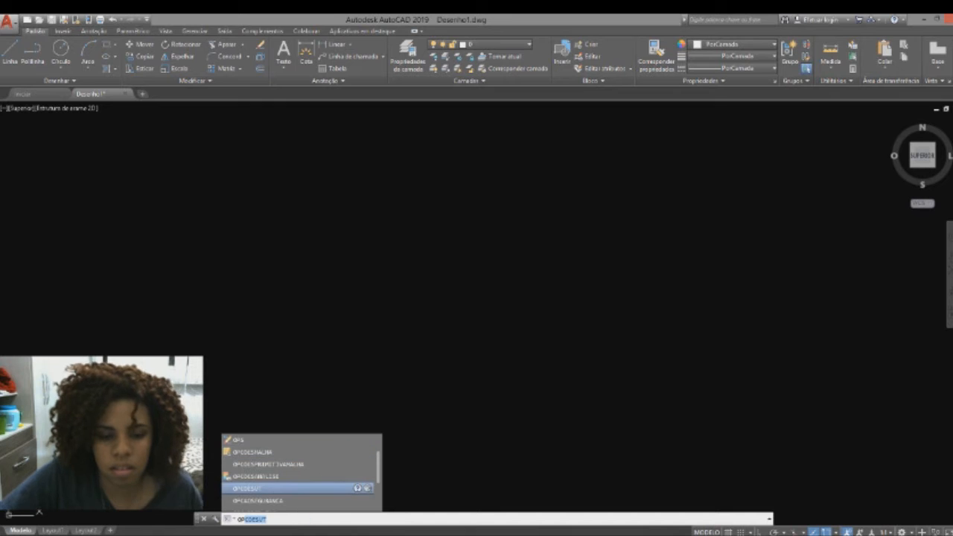
key(BackSpace)
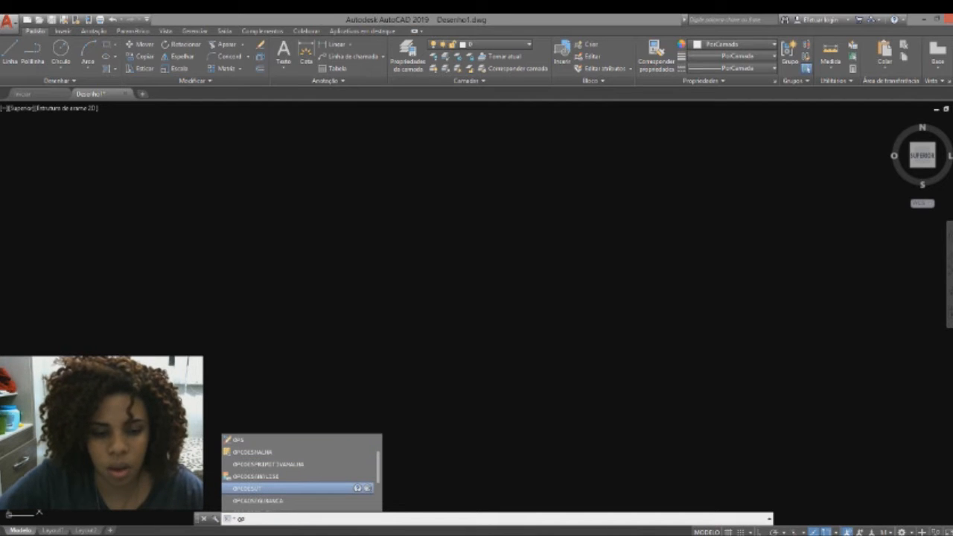
text(çõ)
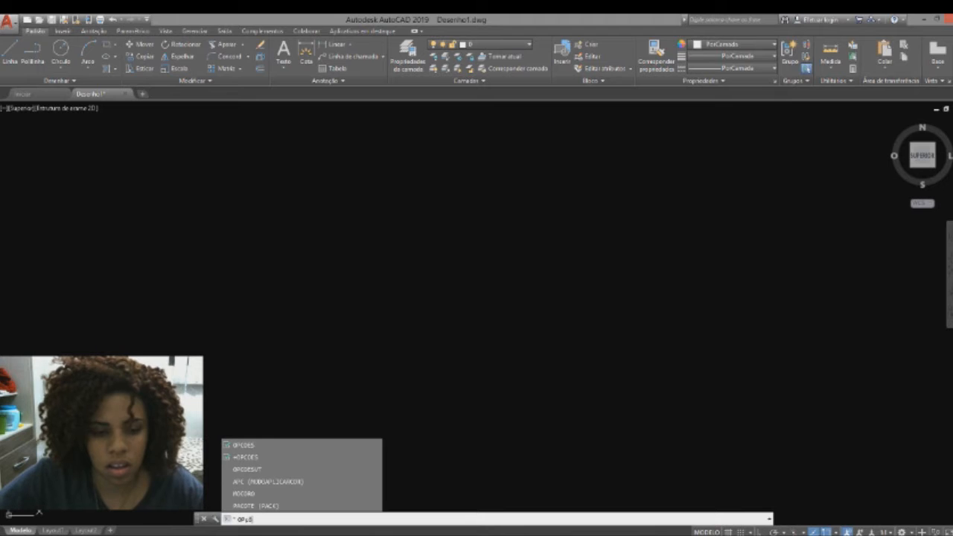
click(270, 447)
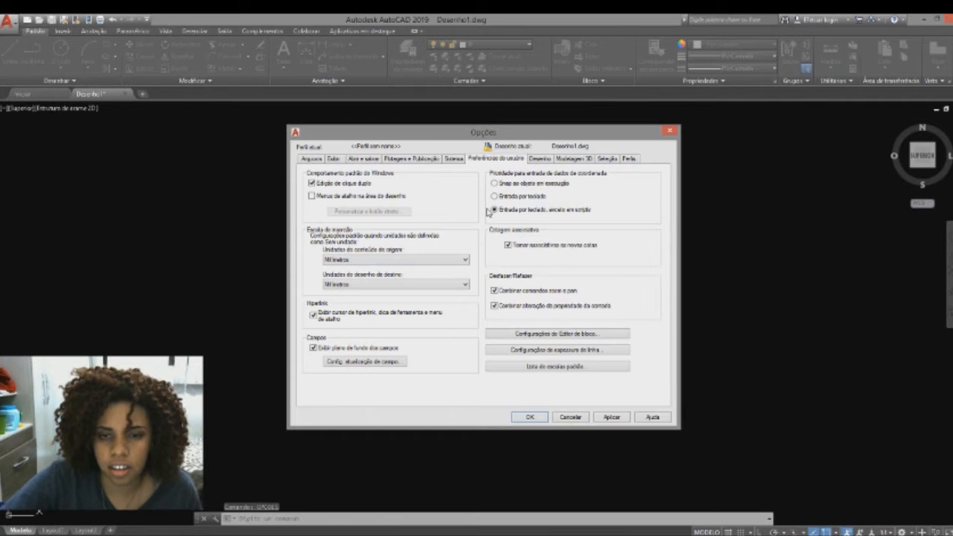
Set the uniform background colour of the 2D model space to black (Preto) in the drawing window colours and apply it
click(363, 159)
click(335, 159)
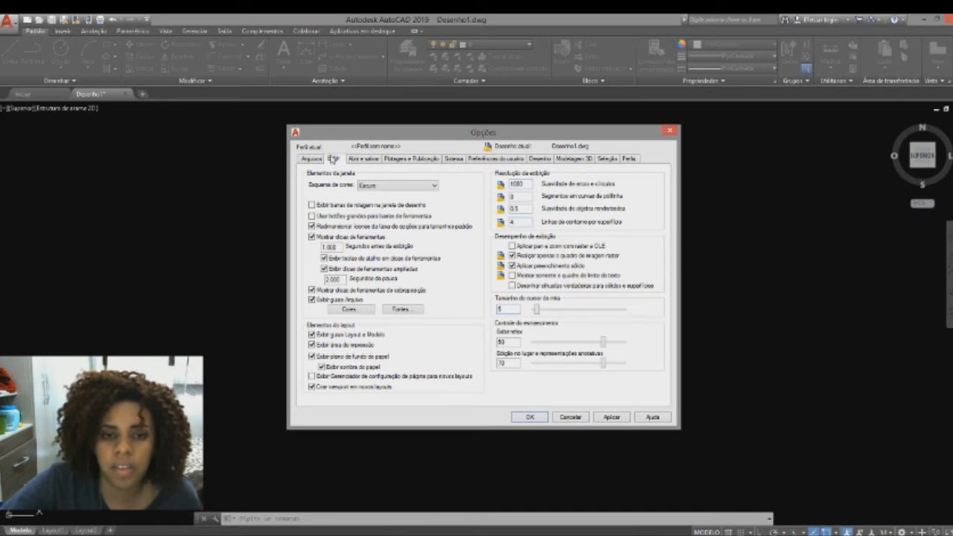
click(350, 309)
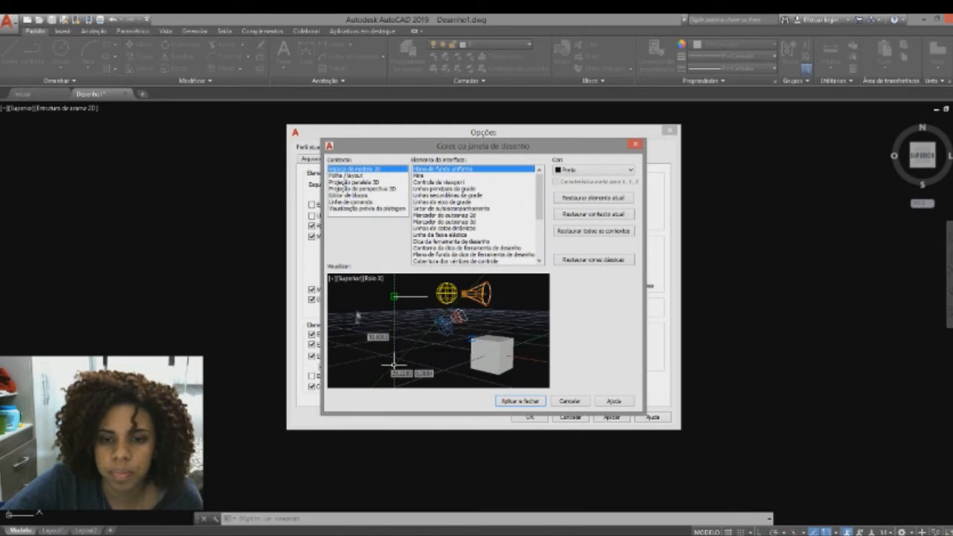
click(572, 173)
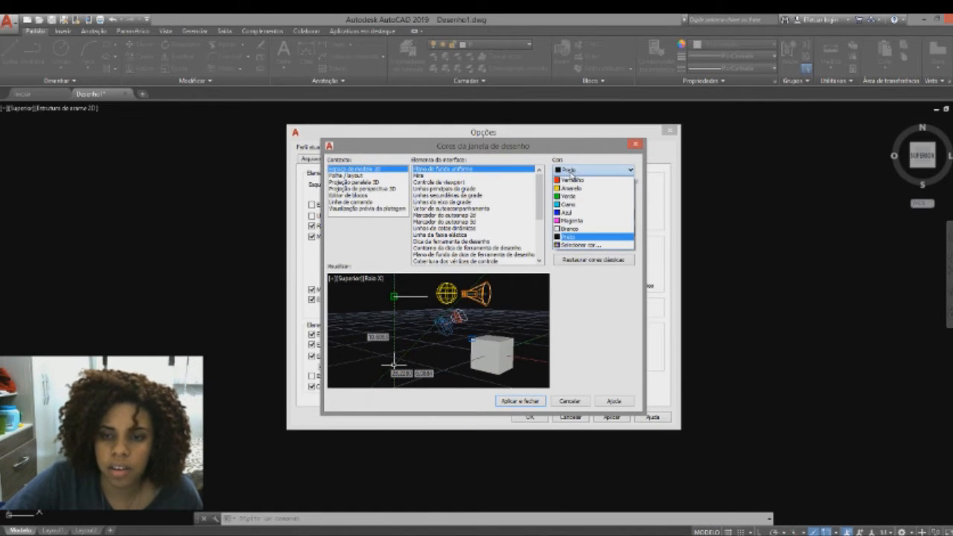
click(580, 240)
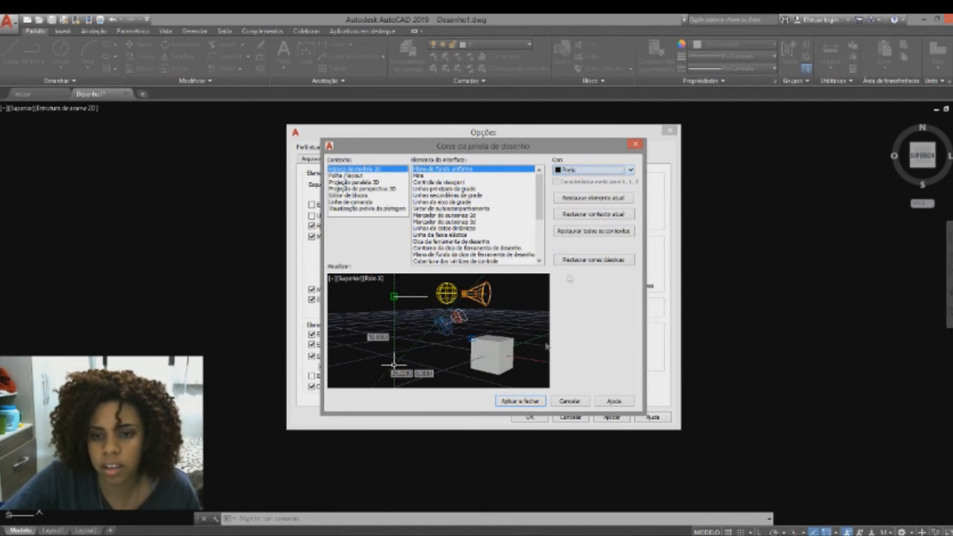
click(527, 403)
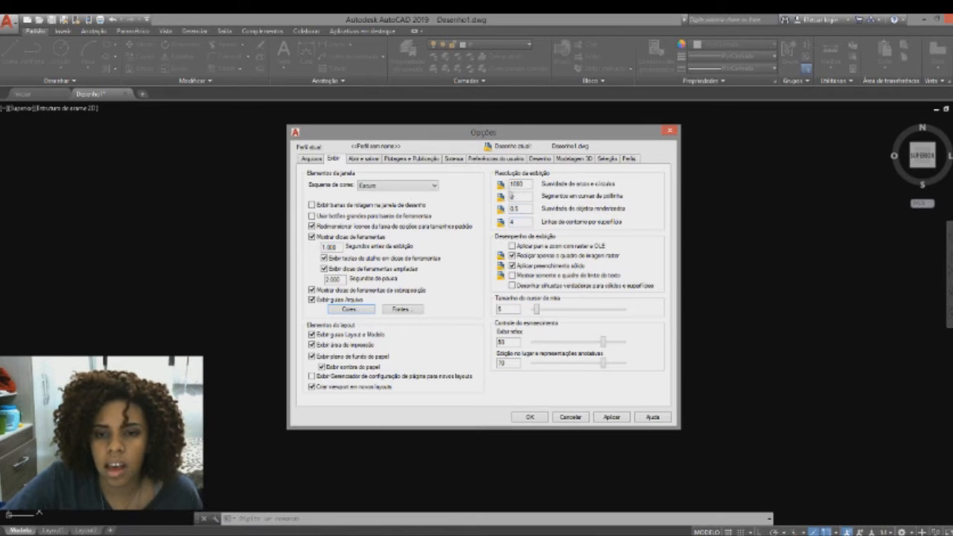
Customize right-click behaviour in the user preferences to repeat the last command in default and edit modes and act as ENTER in command mode
click(498, 160)
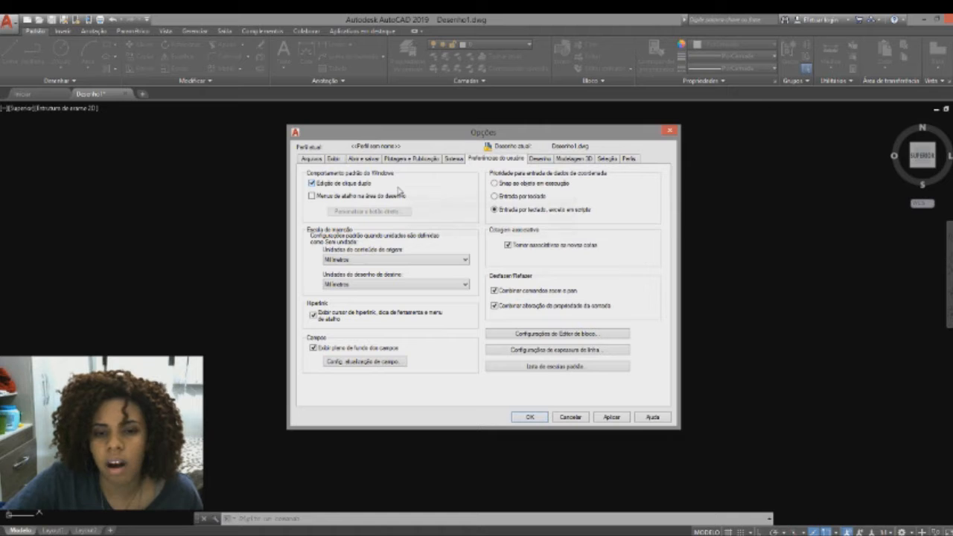
click(312, 196)
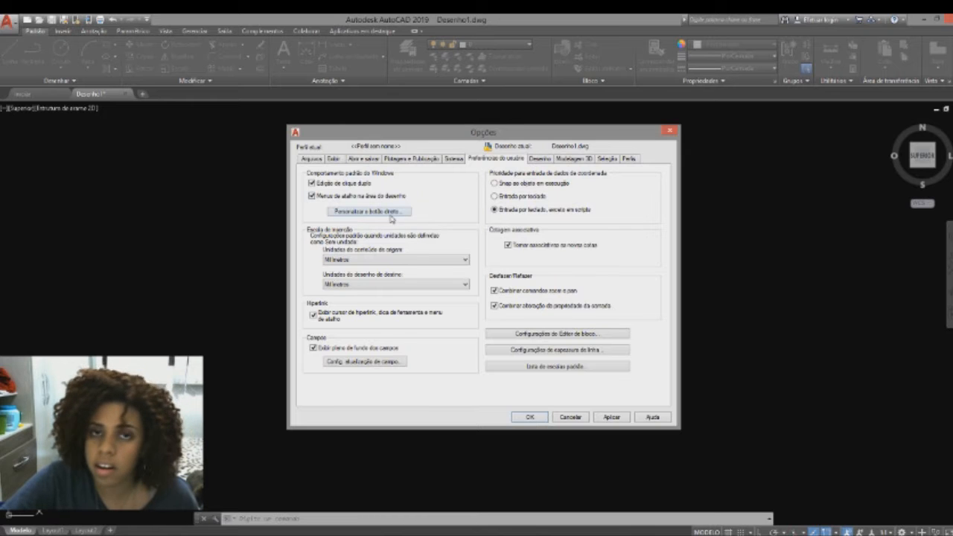
click(390, 213)
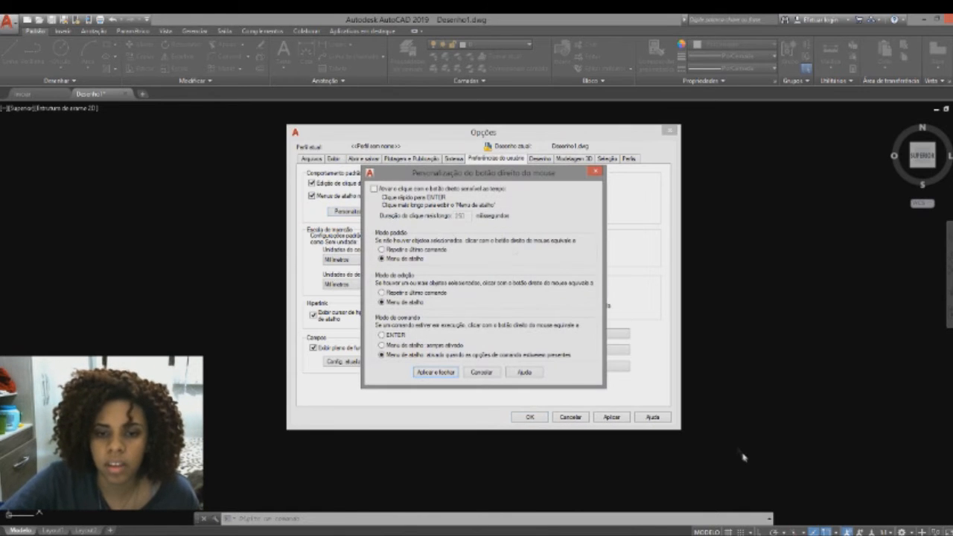
click(381, 249)
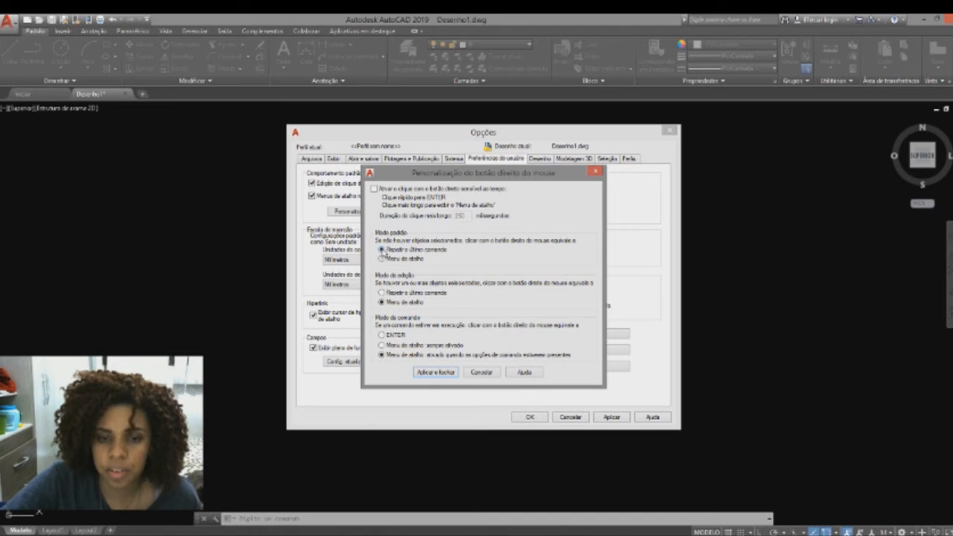
click(381, 293)
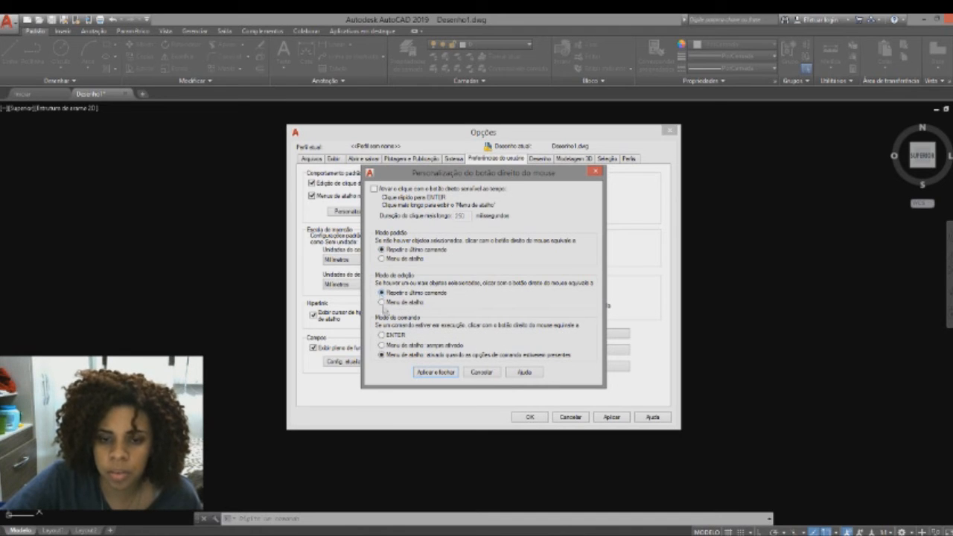
click(381, 335)
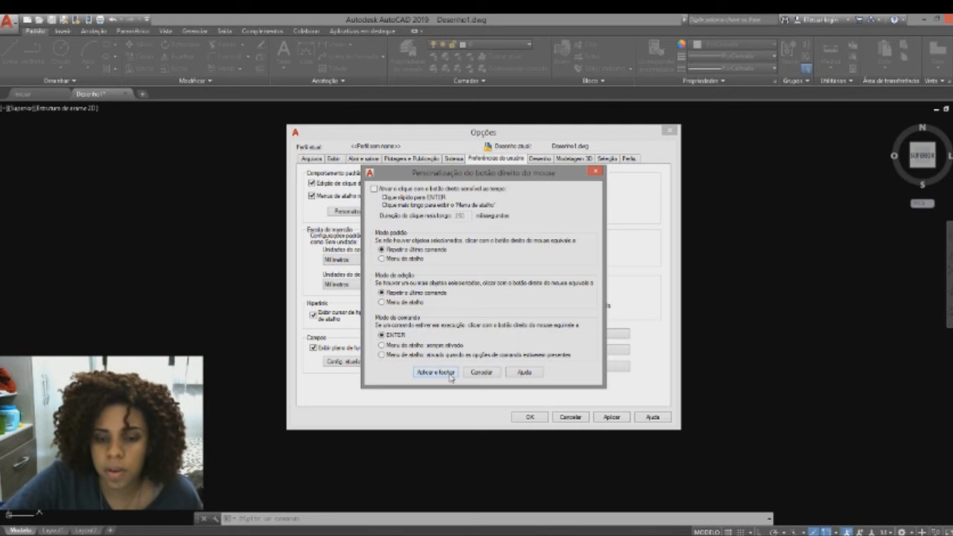
click(449, 376)
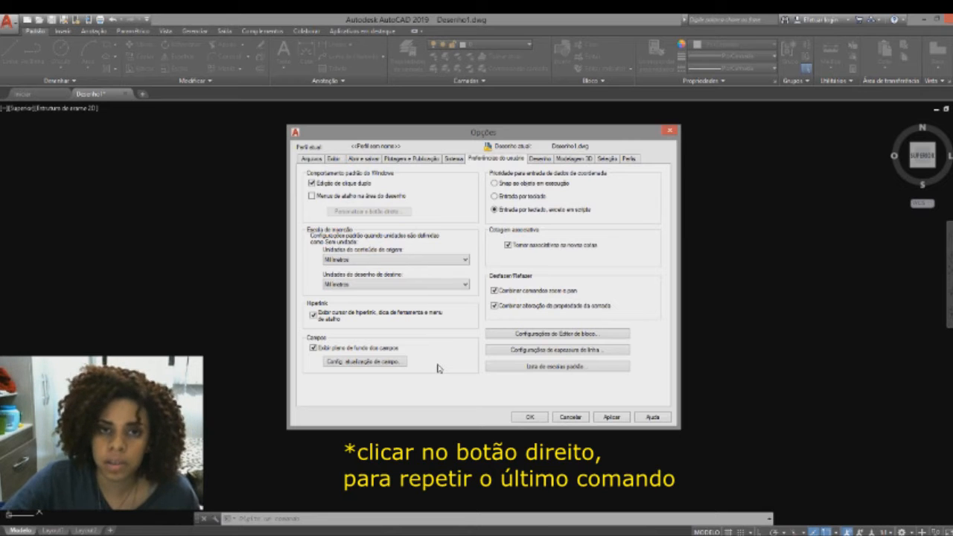
click(670, 131)
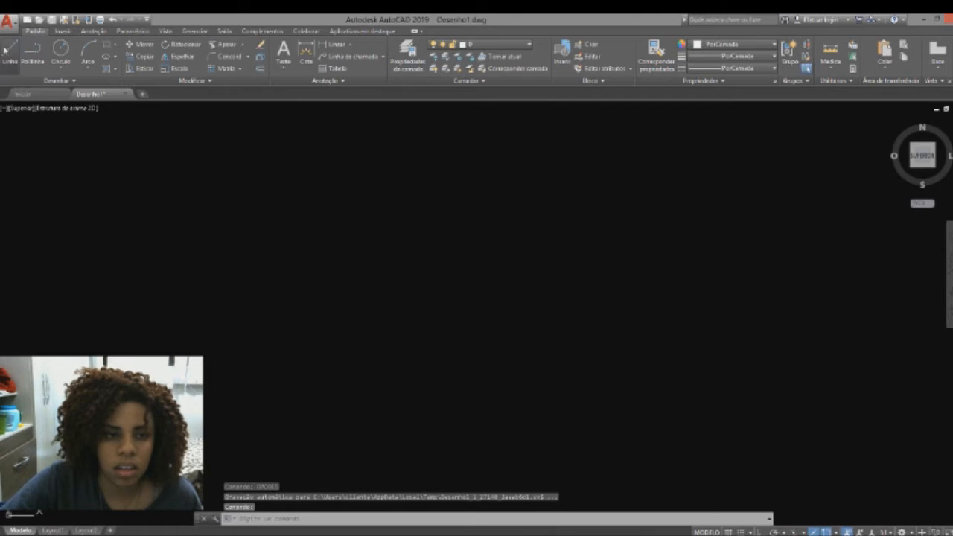
Draw a single, nearly horizontal line across the upper middle of the drawing area
right_click(264, 110)
click(290, 213)
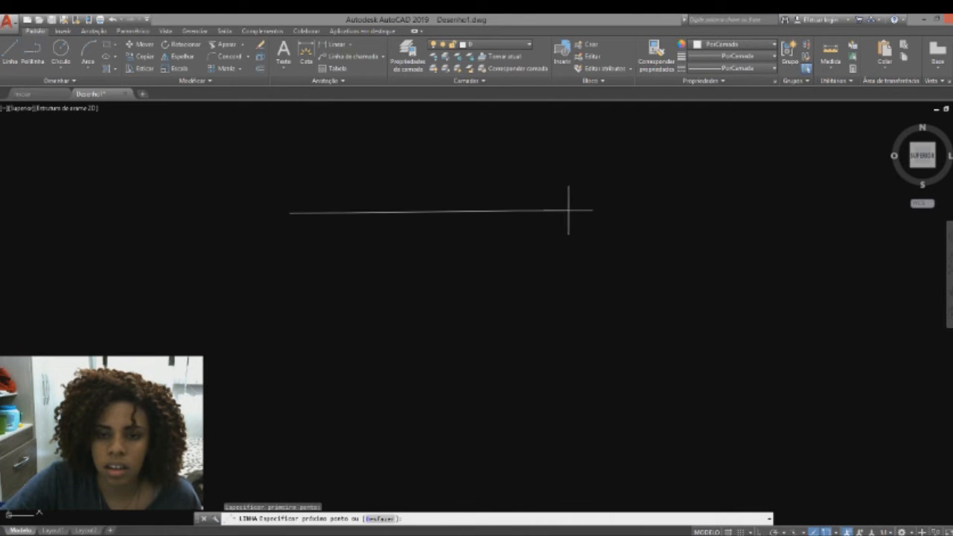
click(557, 214)
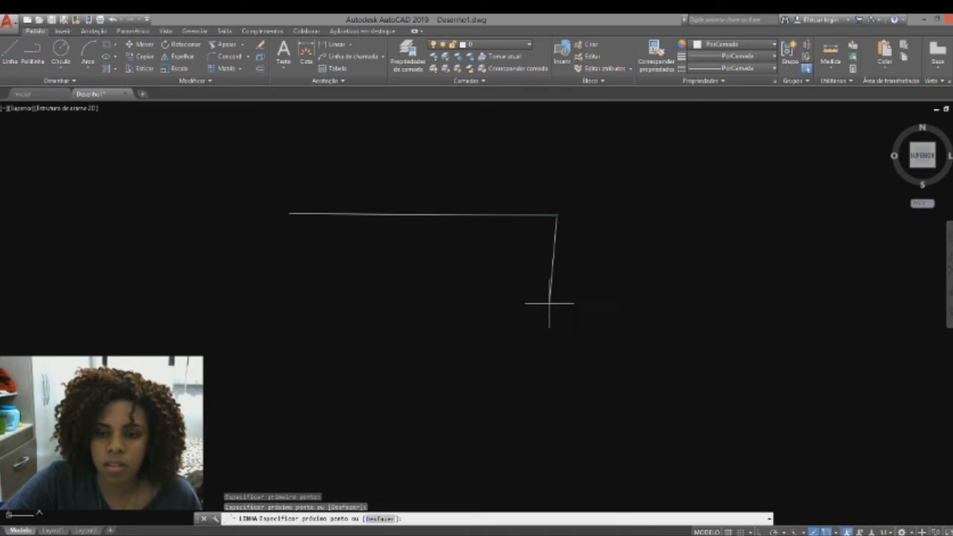
key(Return)
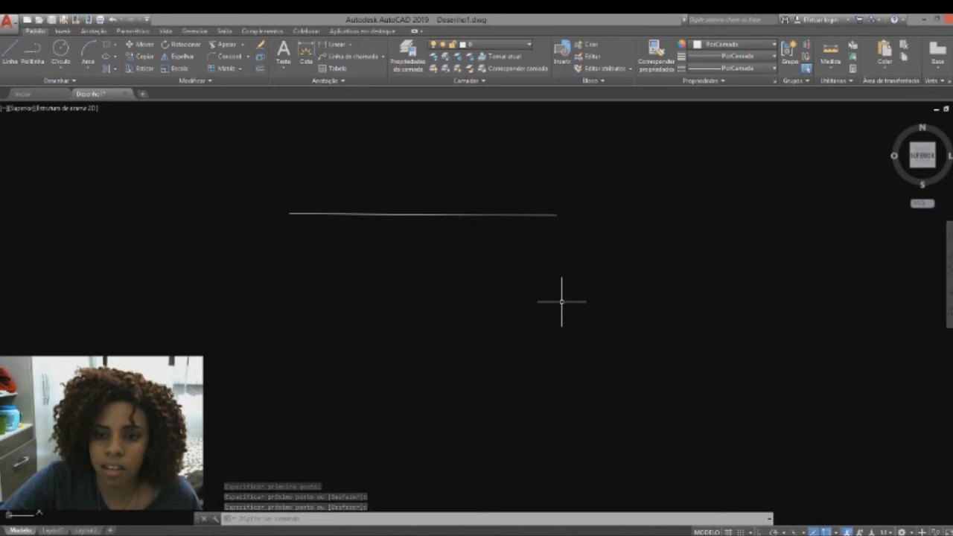
Repeat the Line command to draw three connected segments from the right end of the existing line, leaving the shape open
key(Return)
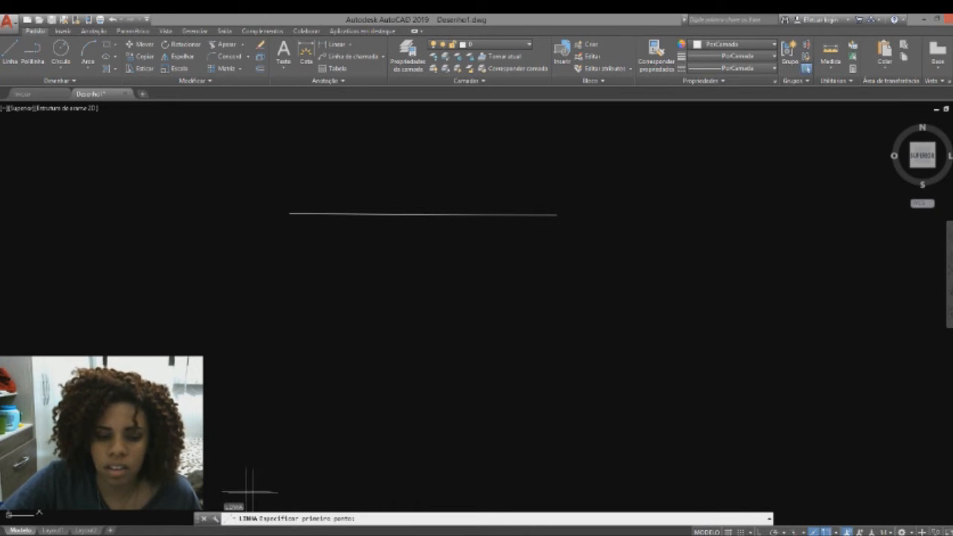
click(556, 216)
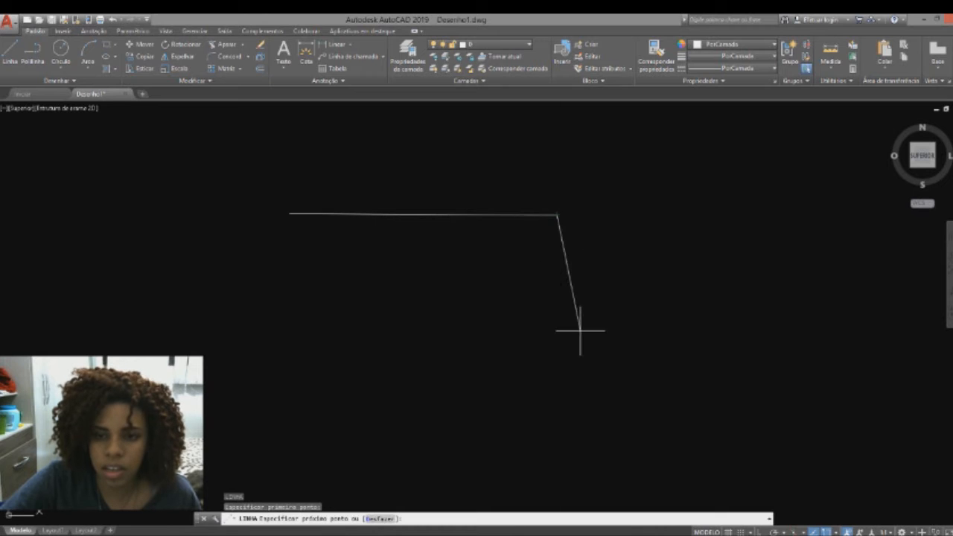
click(550, 346)
click(128, 341)
click(174, 167)
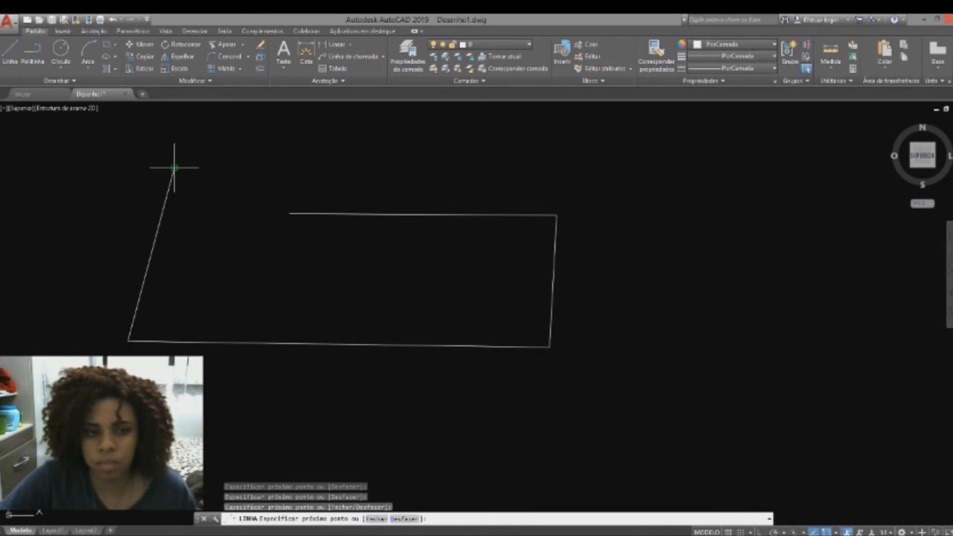
key(Escape)
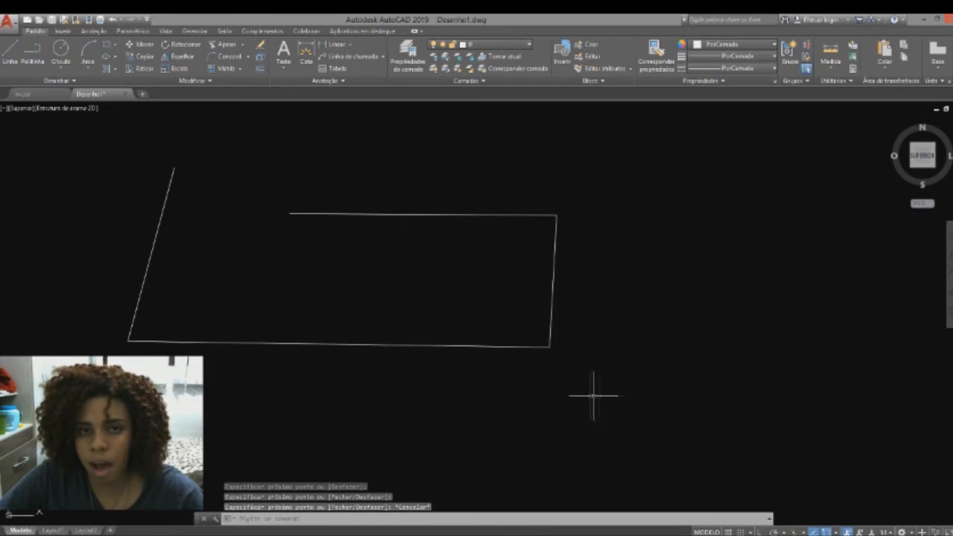
Delete all four line segments using a crossing selection
click(619, 389)
click(112, 144)
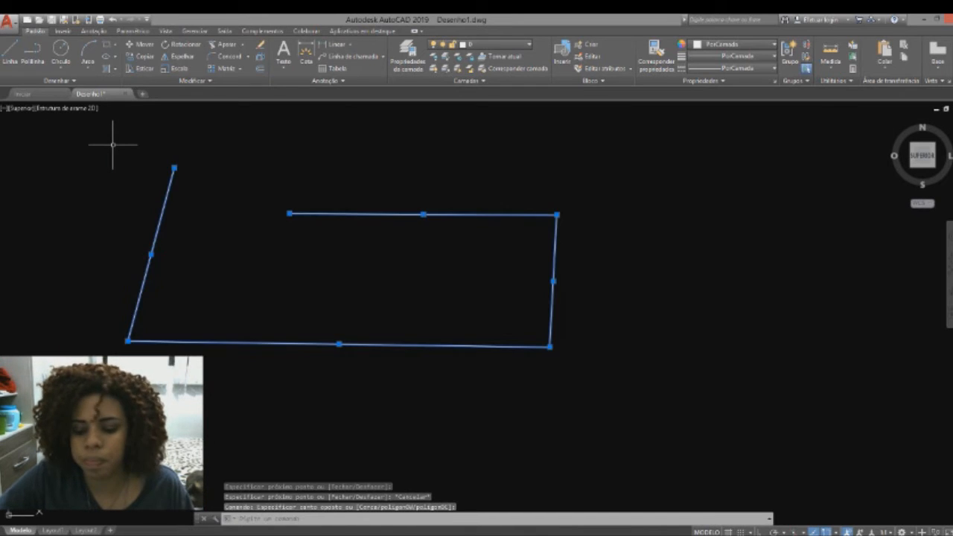
key(Delete)
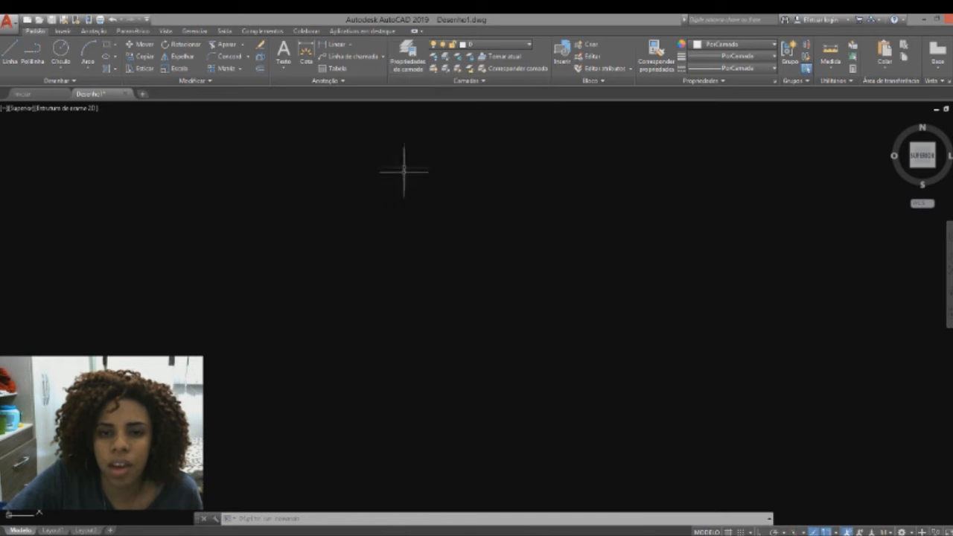
Create a new layer named Parede in the layer properties manager
click(417, 65)
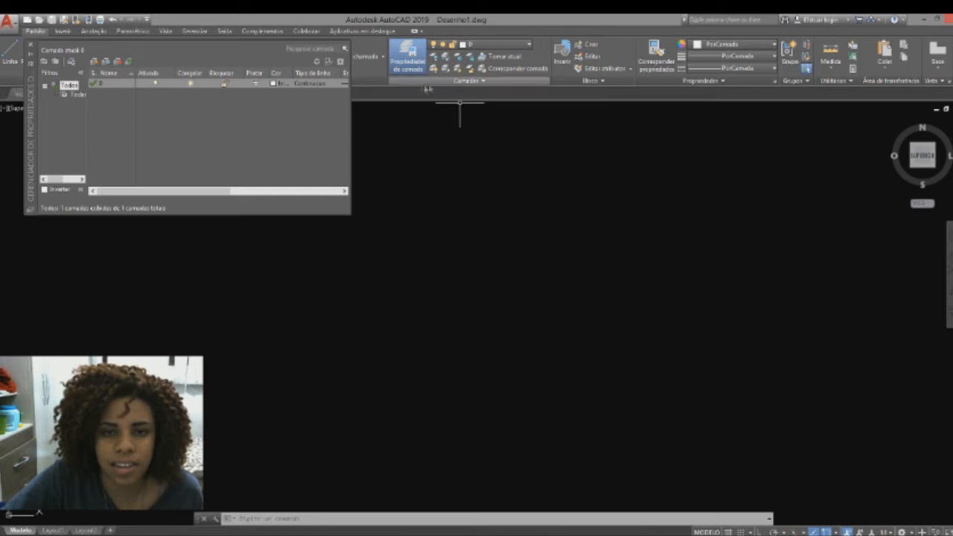
click(94, 62)
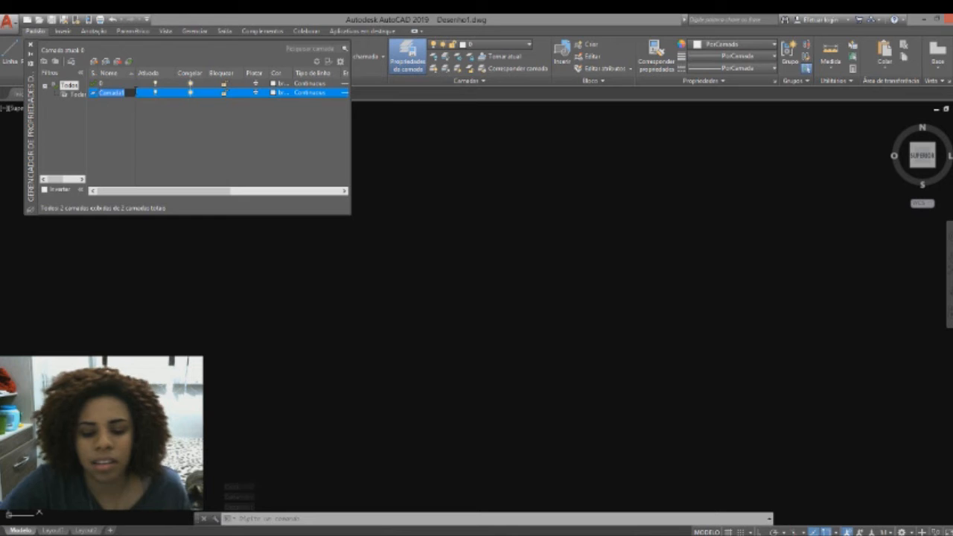
key(BackSpace)
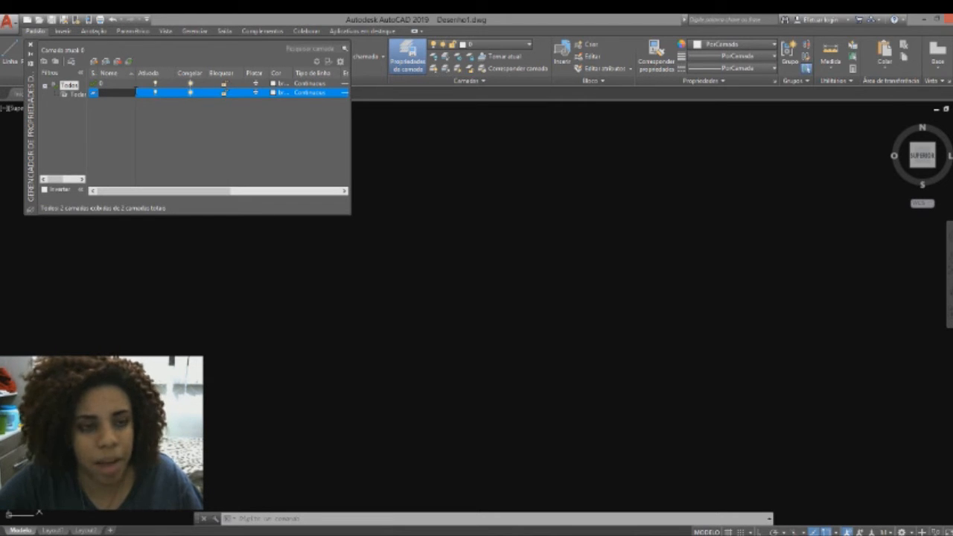
text(Parede)
key(Return)
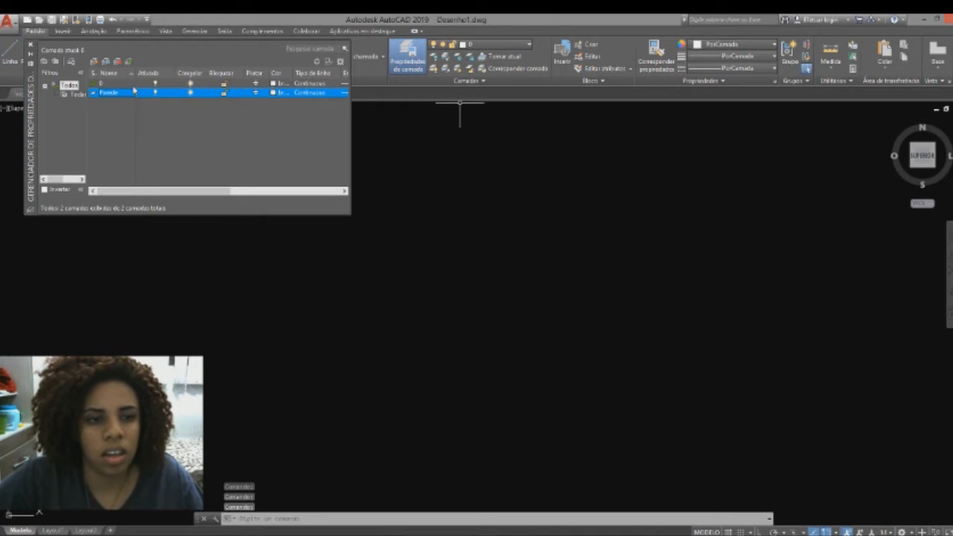
Add a second new layer and name it Esquadrias
click(95, 61)
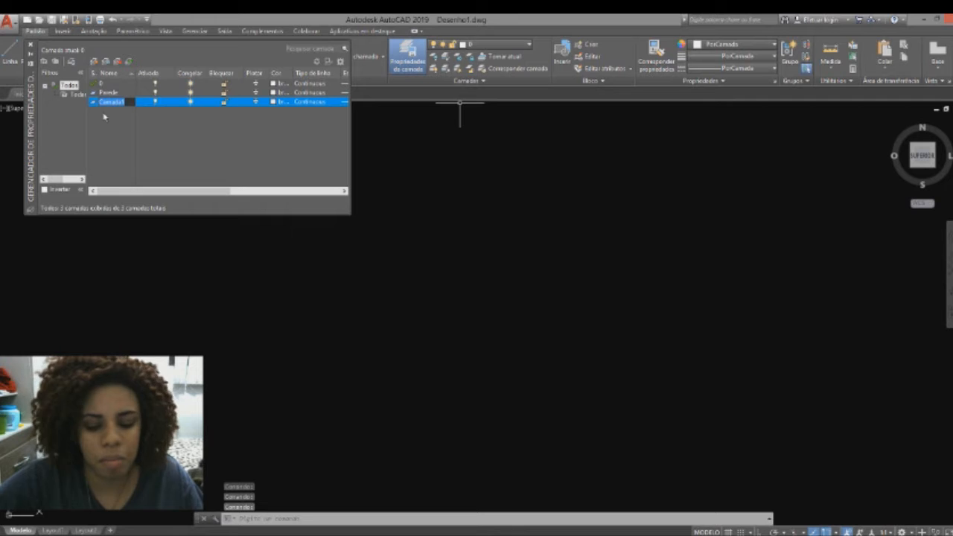
text(ESQUADRIA)
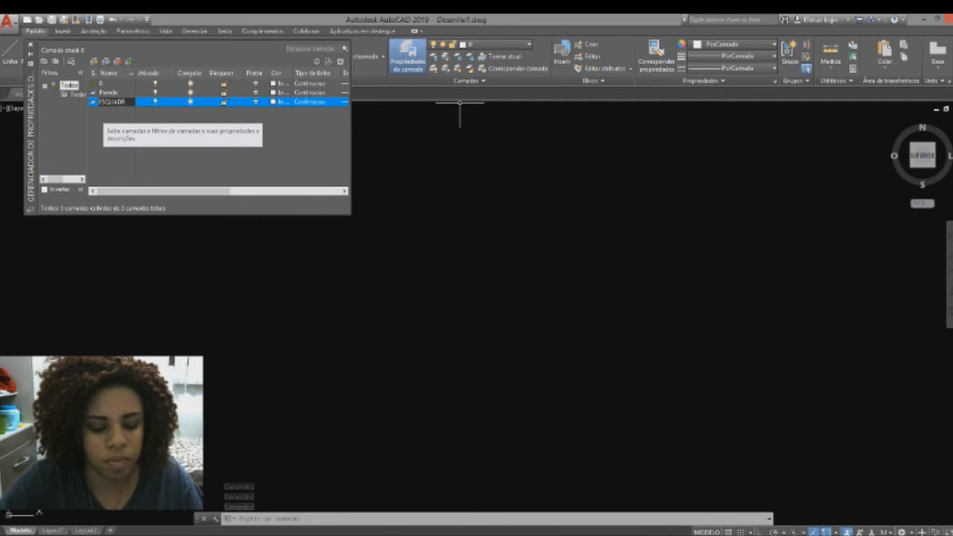
text(S)
key(BackSpace)
key(BackSpace)
key(BackSpace)
key(BackSpace)
key(BackSpace)
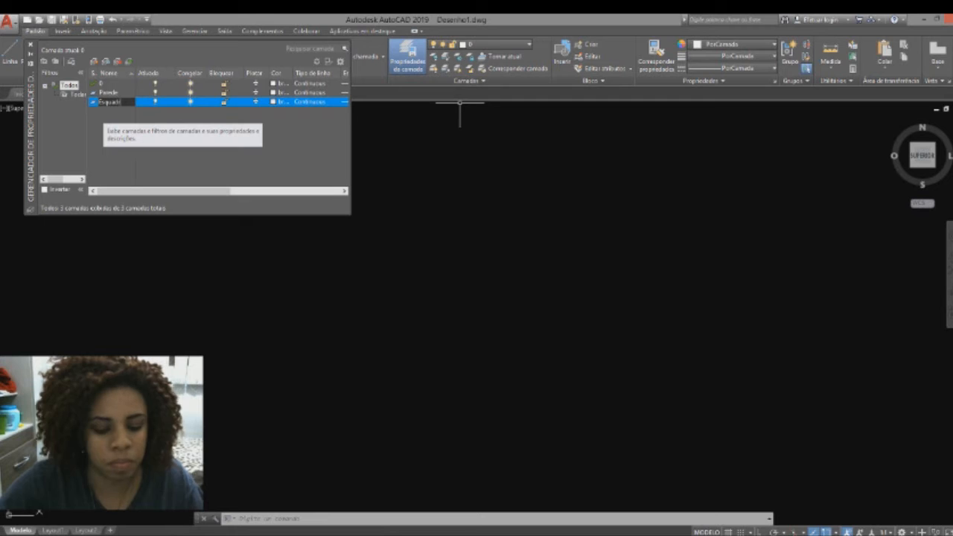
key(Return)
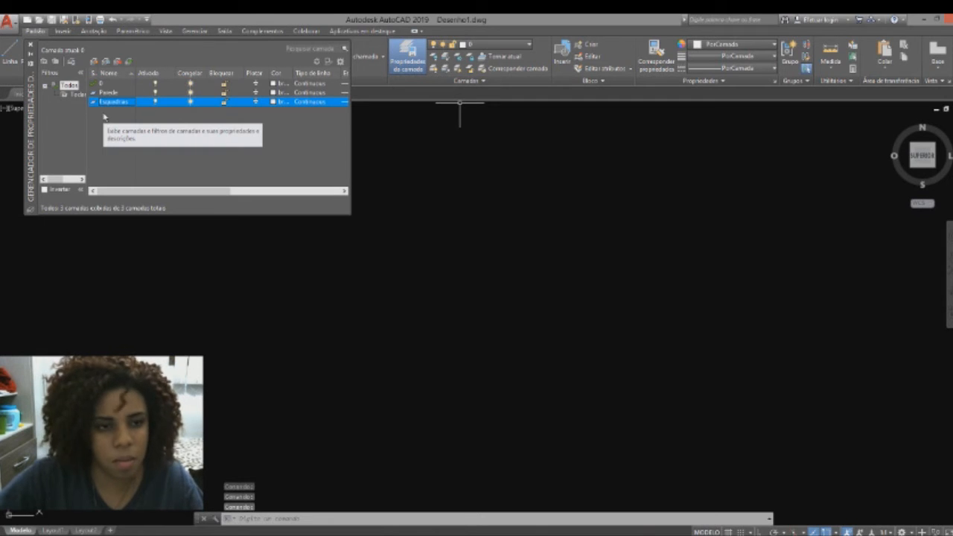
Add a third new layer and name it cotas
click(95, 61)
text(Cotas)
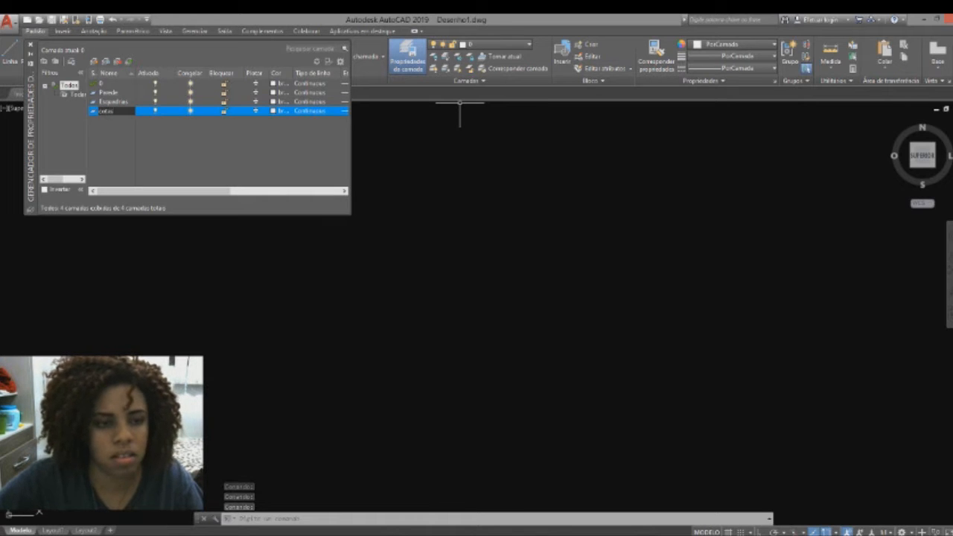
key(Return)
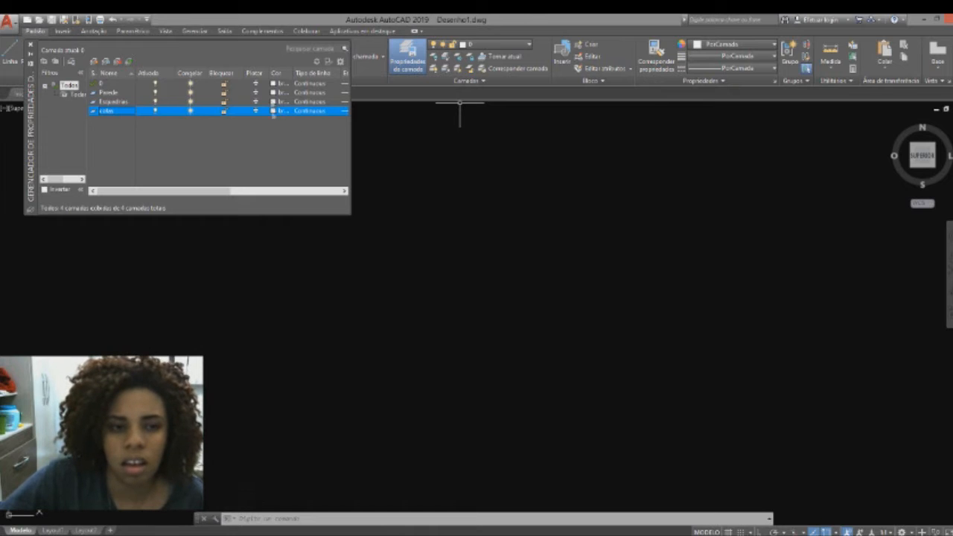
Widen the colour column in the layer list and set the Parede layer's colour to blue
drag(288, 73, 315, 73)
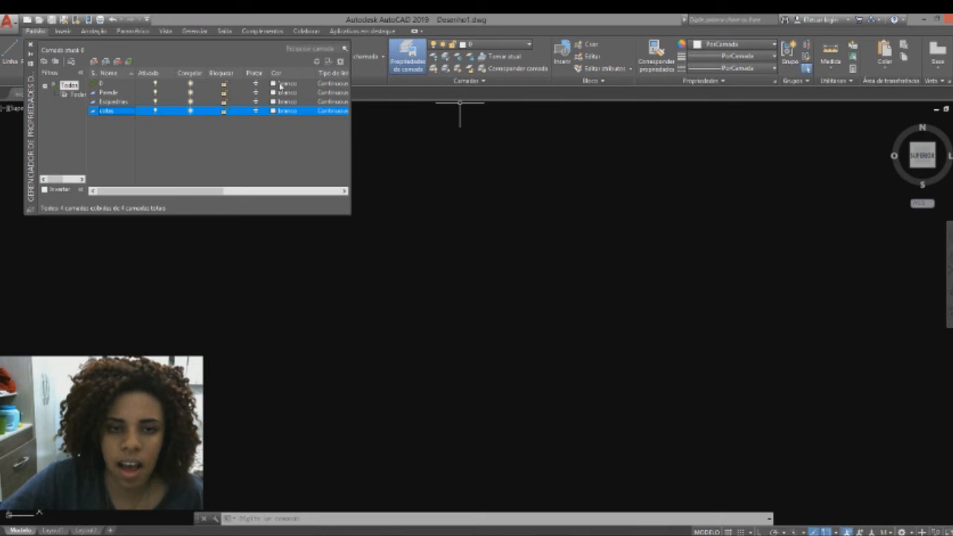
click(275, 92)
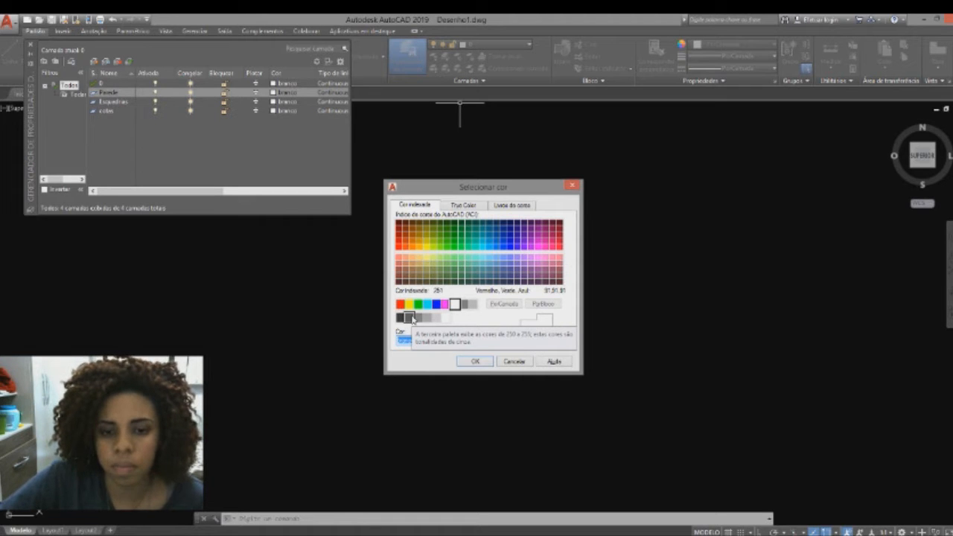
click(437, 303)
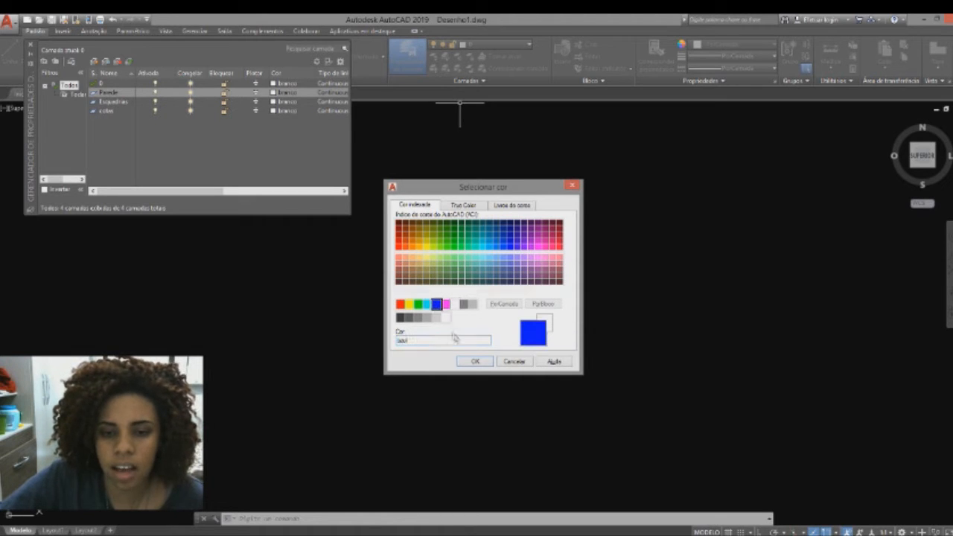
click(483, 362)
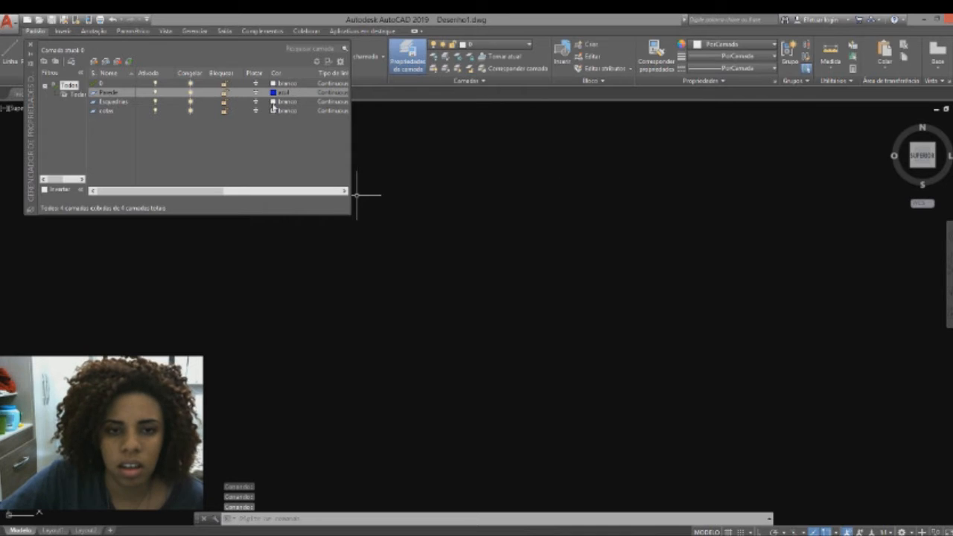
Set the Esquadrias layer's colour to yellow and the cotas layer's colour to red
click(272, 102)
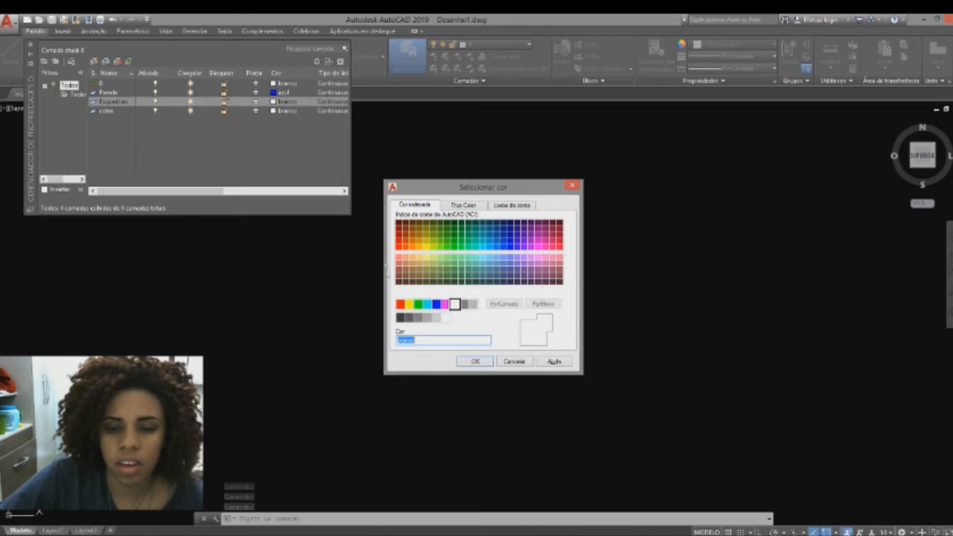
click(408, 304)
click(475, 362)
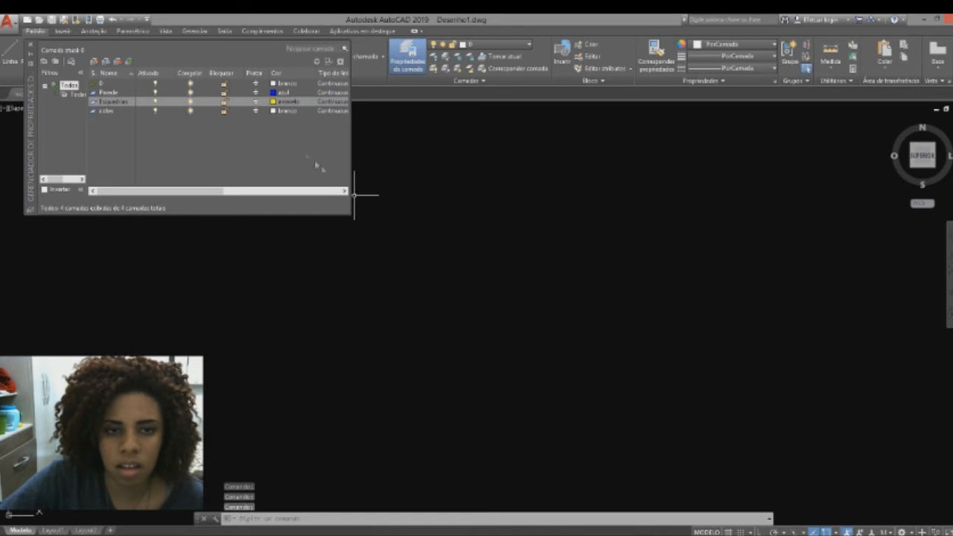
click(273, 111)
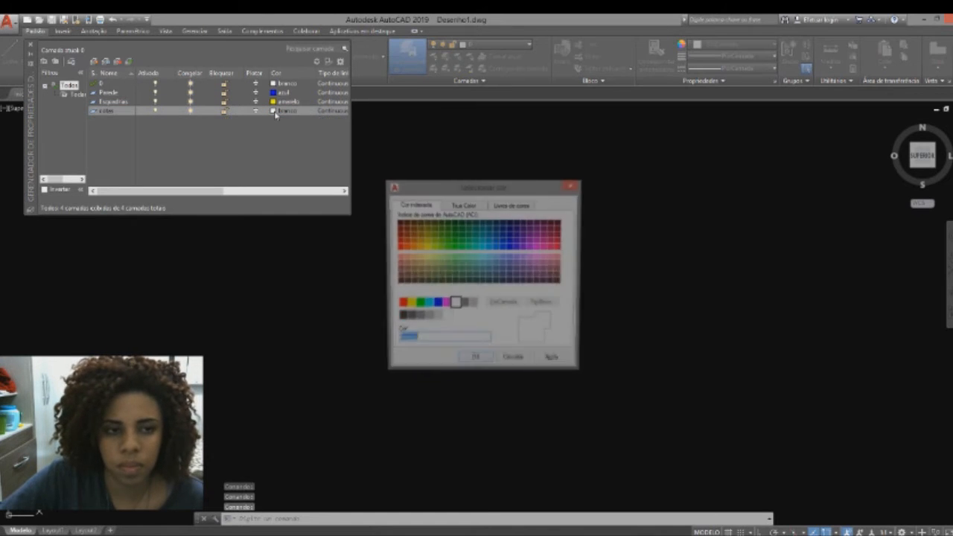
click(400, 304)
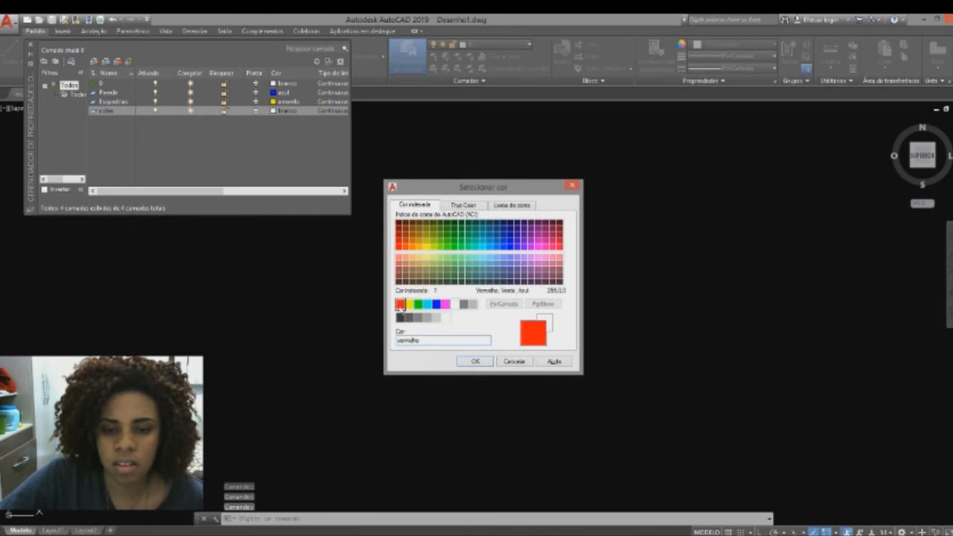
click(475, 361)
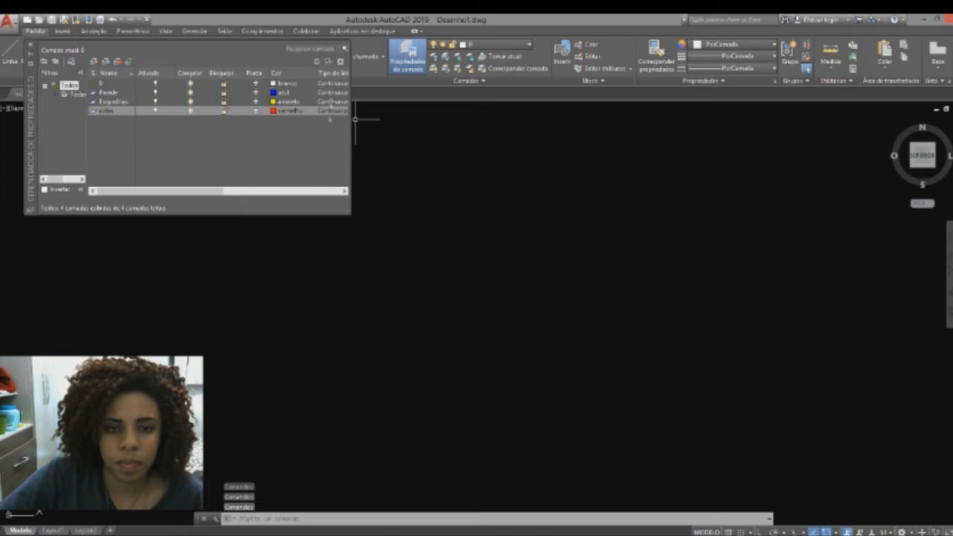
Examine the linetypes that can be loaded for layer 0, sort them by name, and cancel without loading any
drag(205, 191, 266, 191)
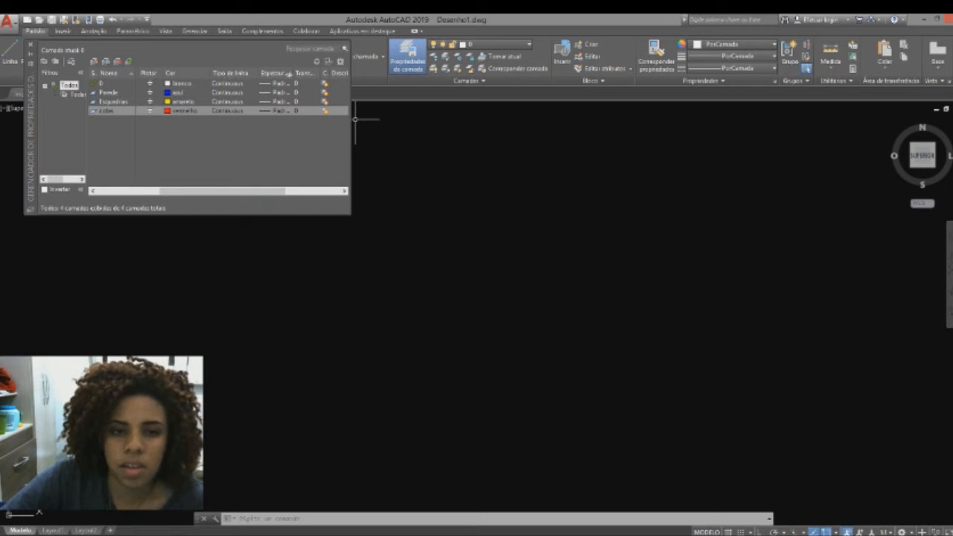
click(232, 84)
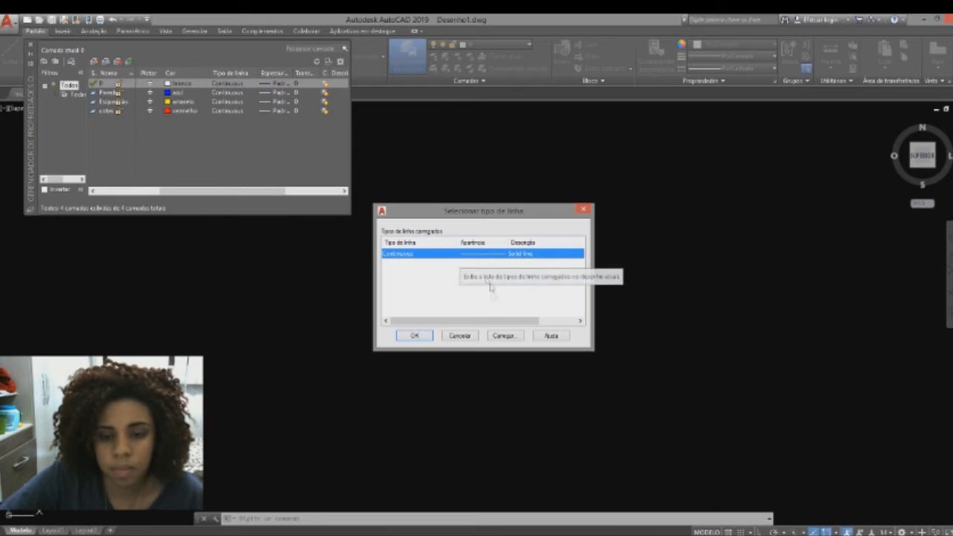
click(501, 335)
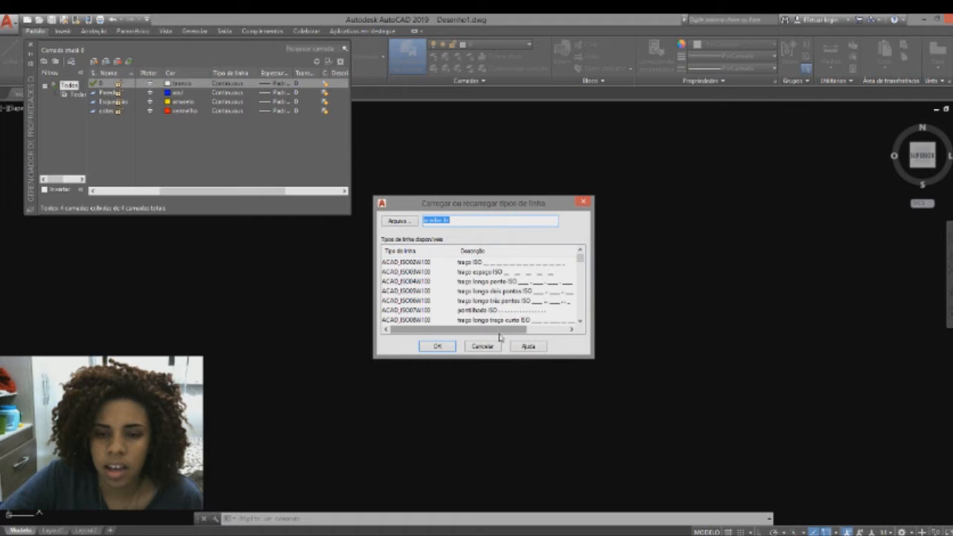
click(494, 272)
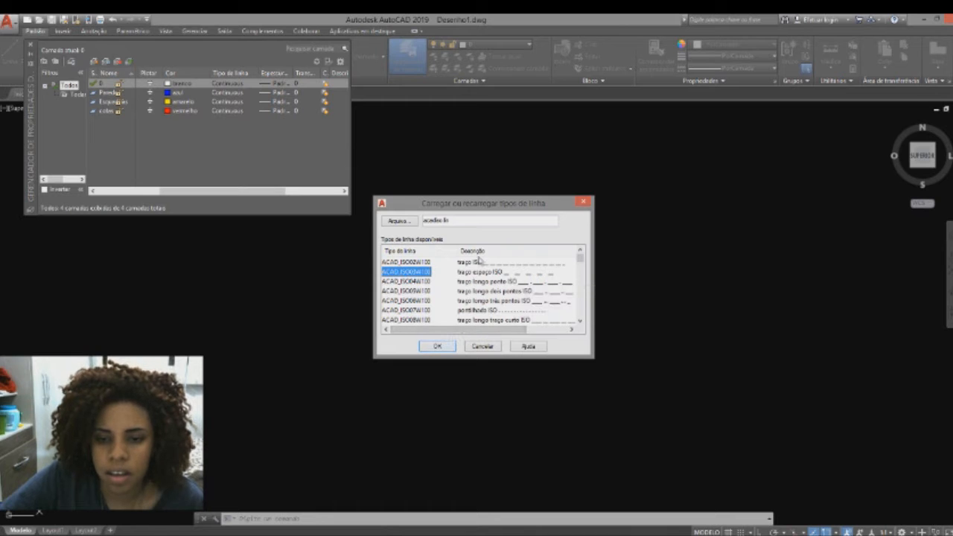
click(421, 252)
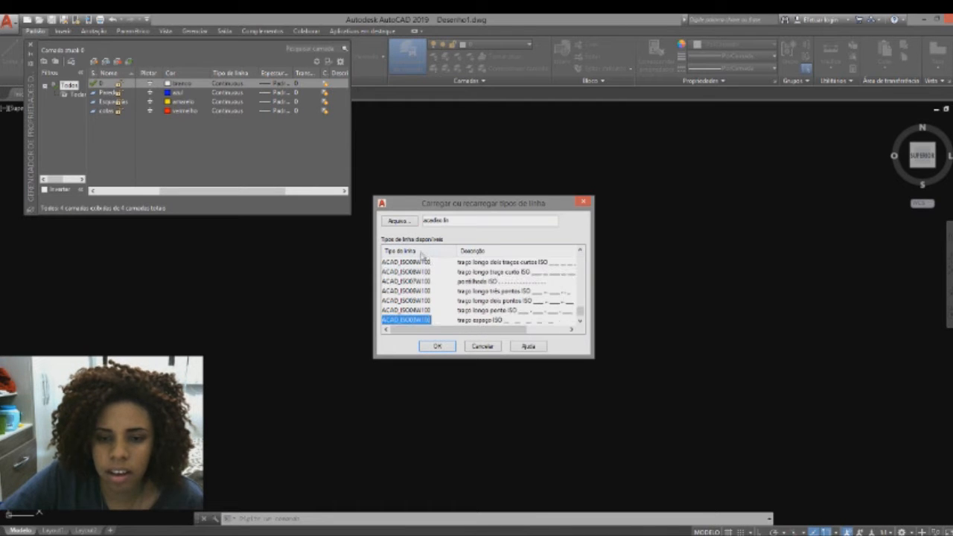
click(487, 347)
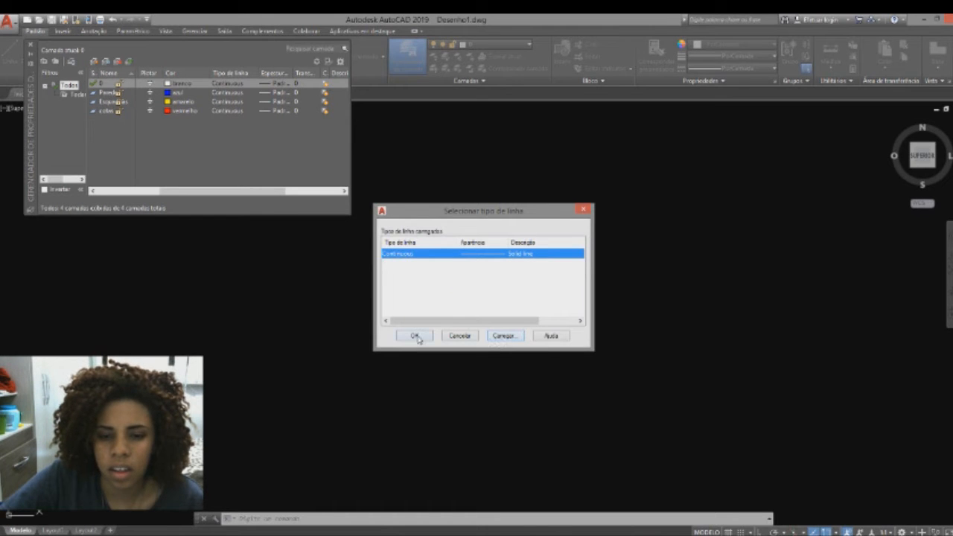
click(474, 338)
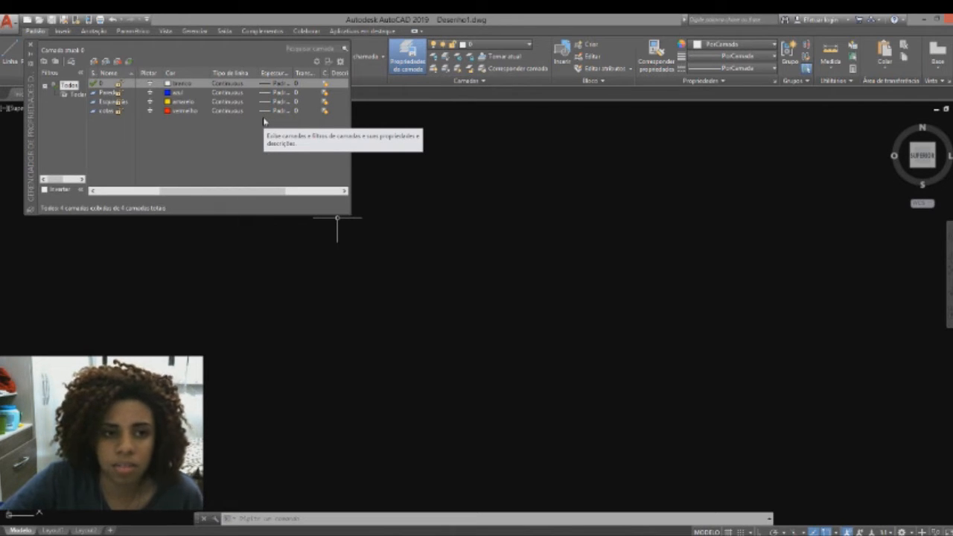
Close the layer properties manager and make Parede the current layer
drag(187, 192, 124, 192)
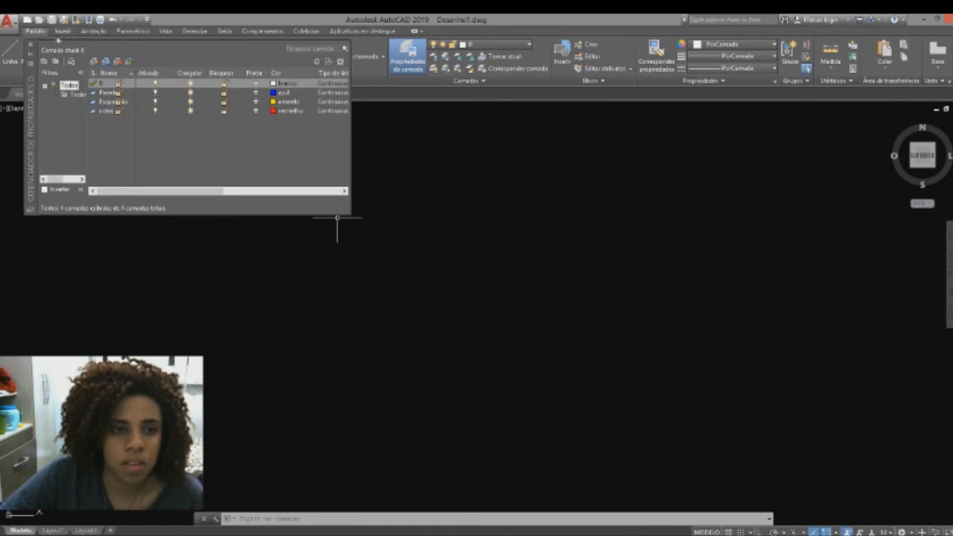
click(30, 44)
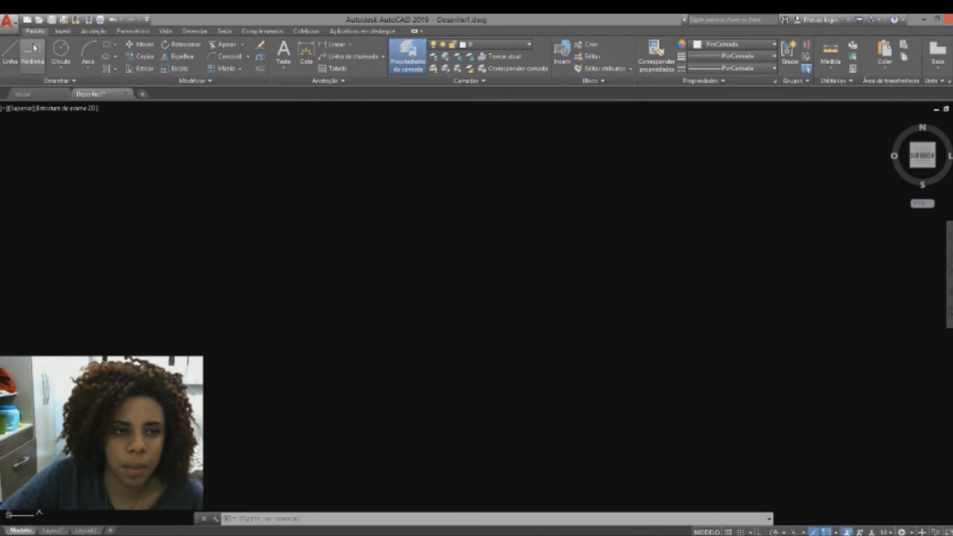
click(10, 52)
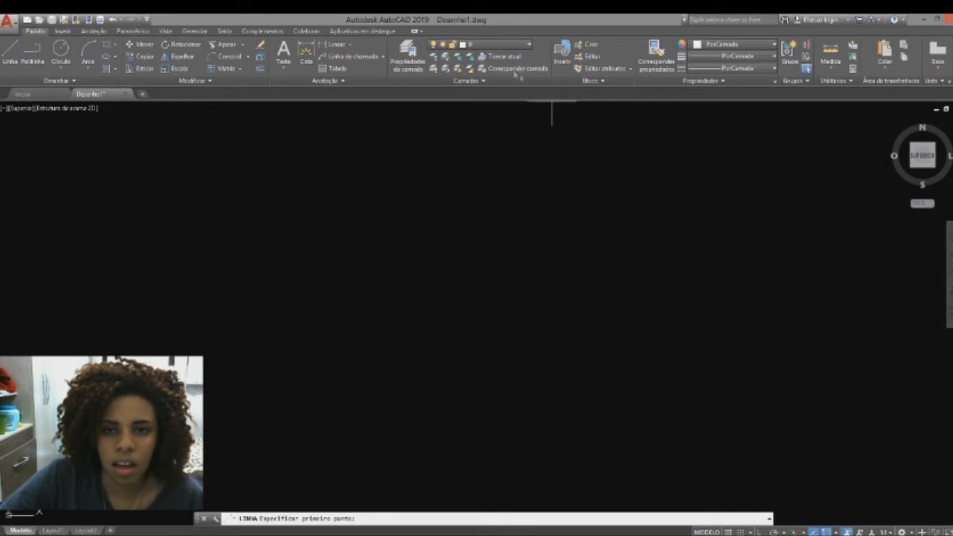
click(495, 44)
click(480, 93)
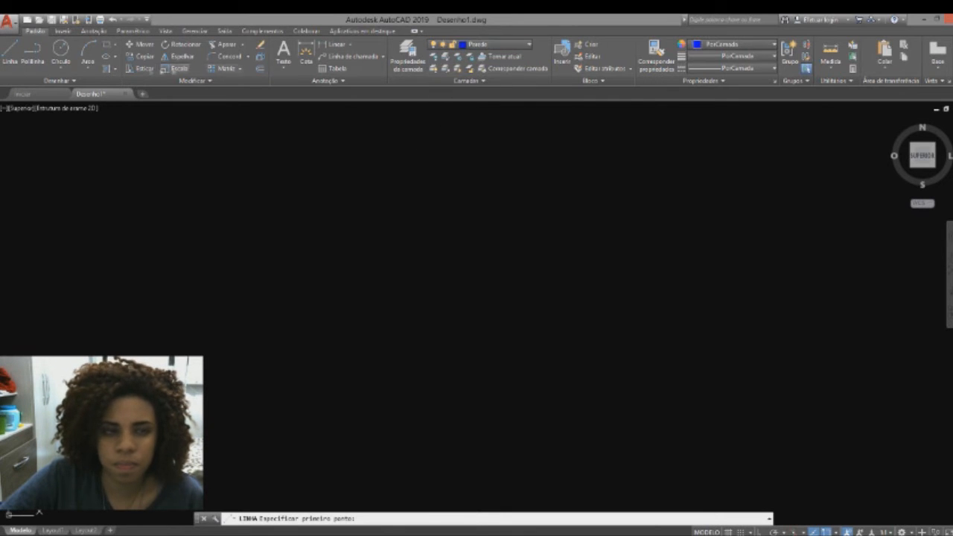
Draw a closed, irregular four-sided outline on the Parede layer with the Line command, ending at its starting point
click(9, 53)
click(256, 174)
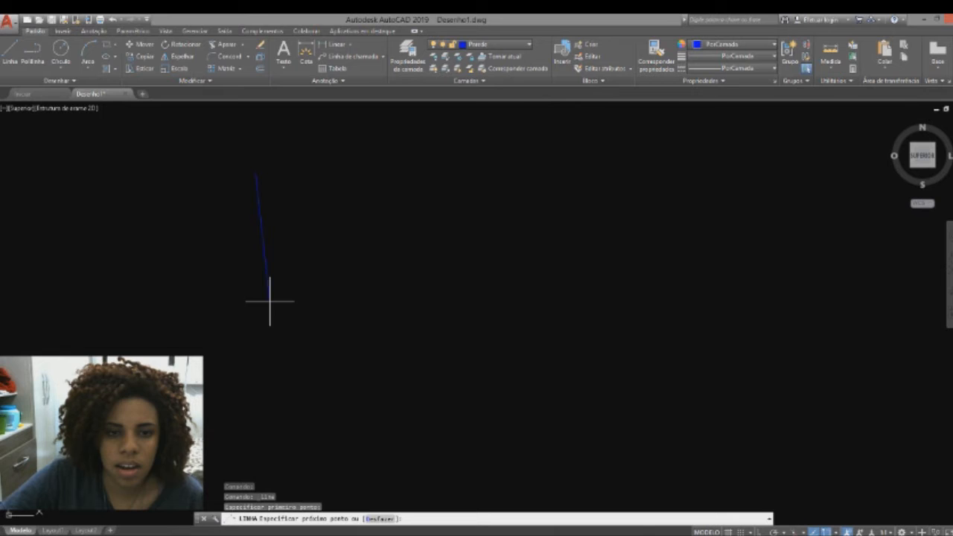
click(270, 302)
click(679, 302)
click(655, 157)
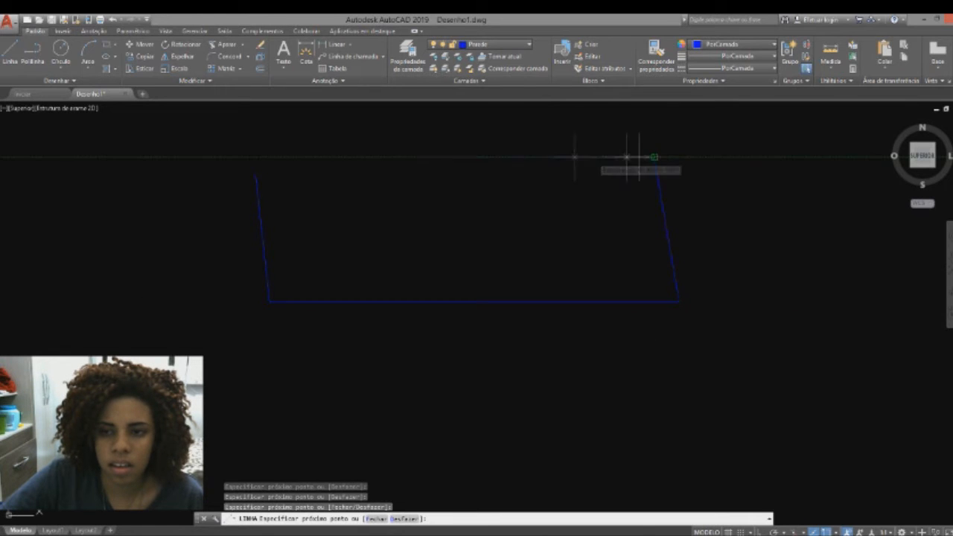
click(256, 174)
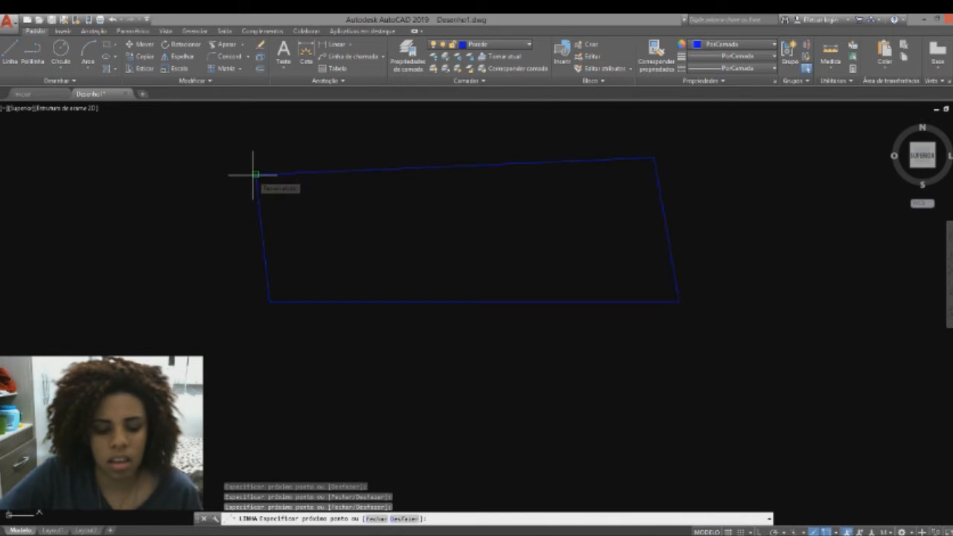
key(Escape)
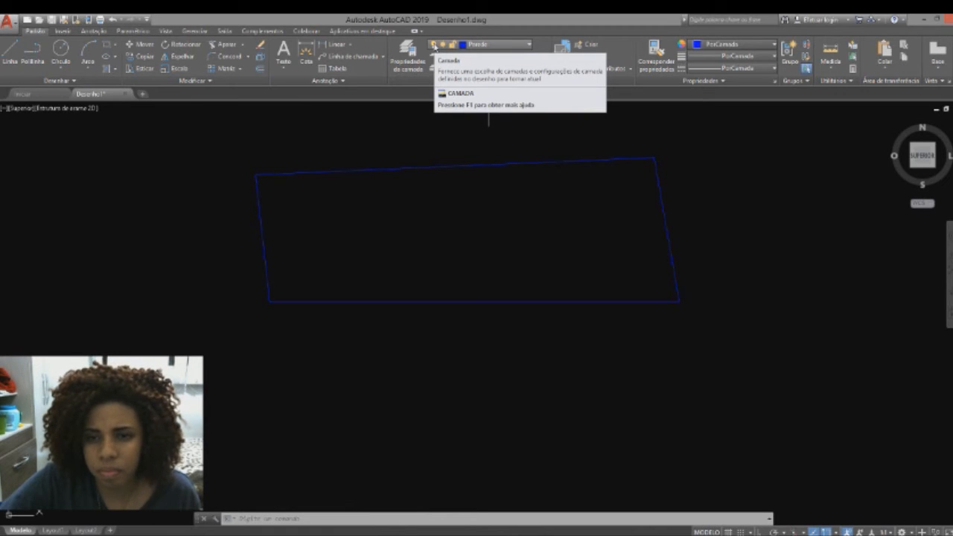
Turn off the current Parede layer, accepting its deactivation, and try a crossing selection over the hidden outline
click(434, 46)
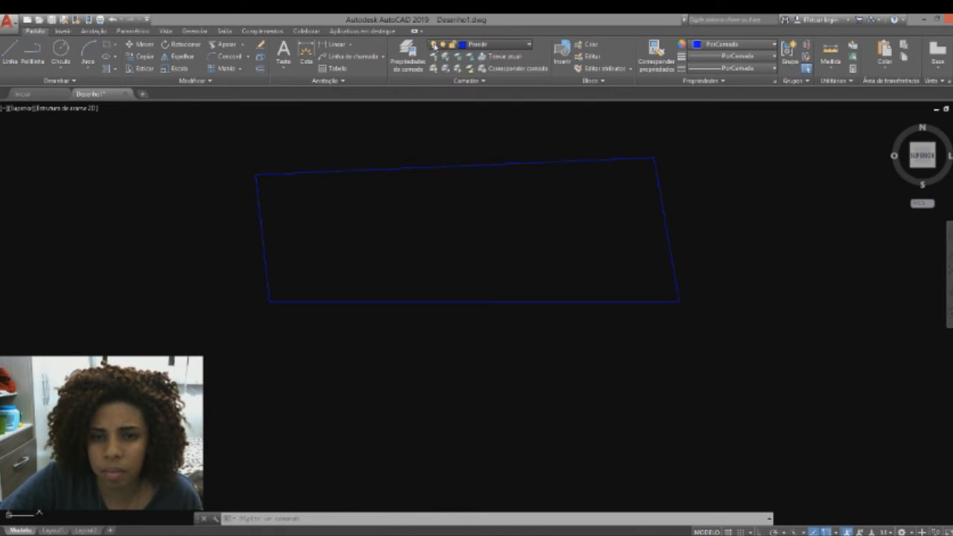
click(435, 93)
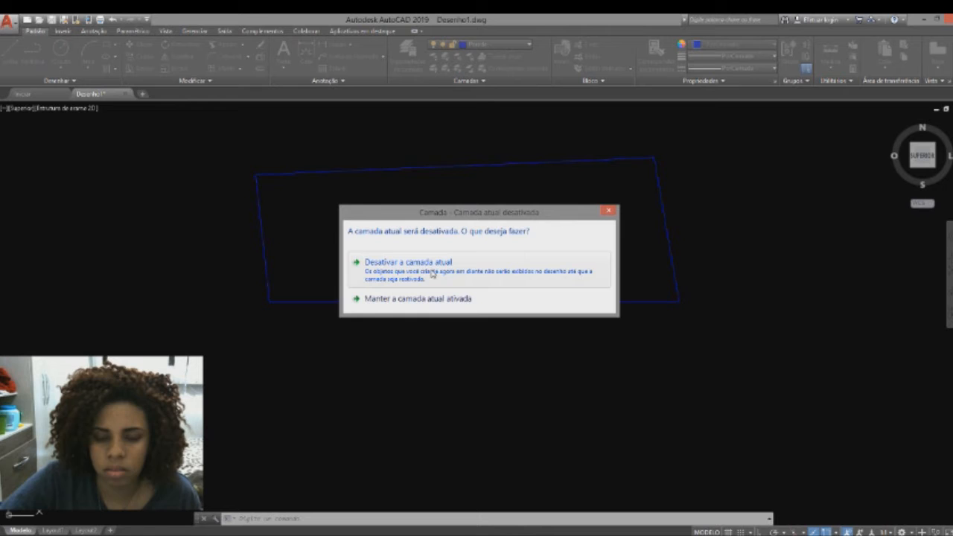
click(432, 273)
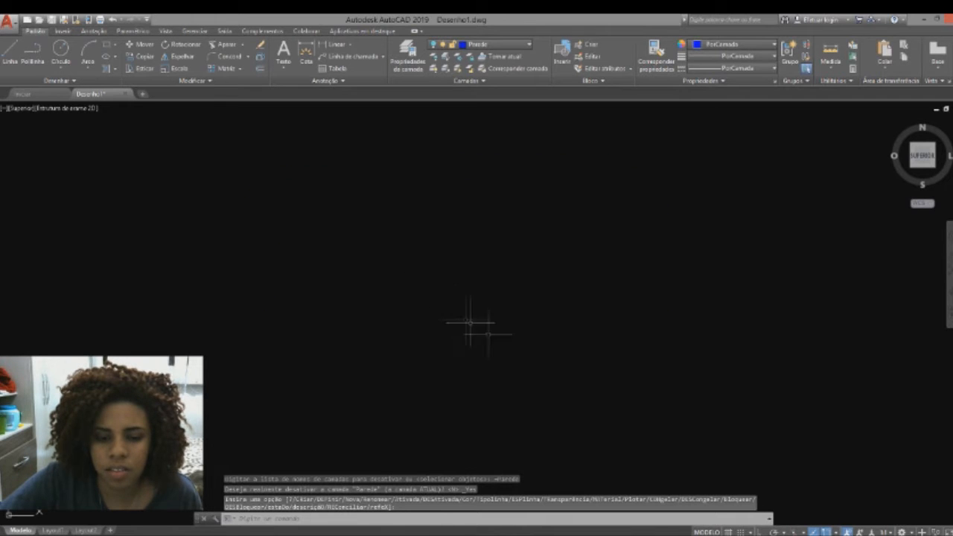
click(589, 469)
click(242, 230)
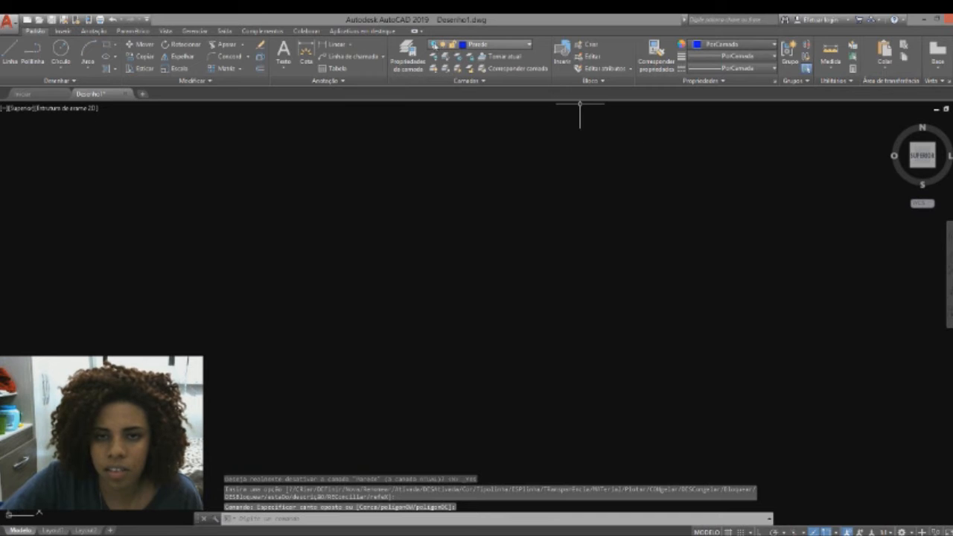
Turn the Parede layer back on
click(477, 44)
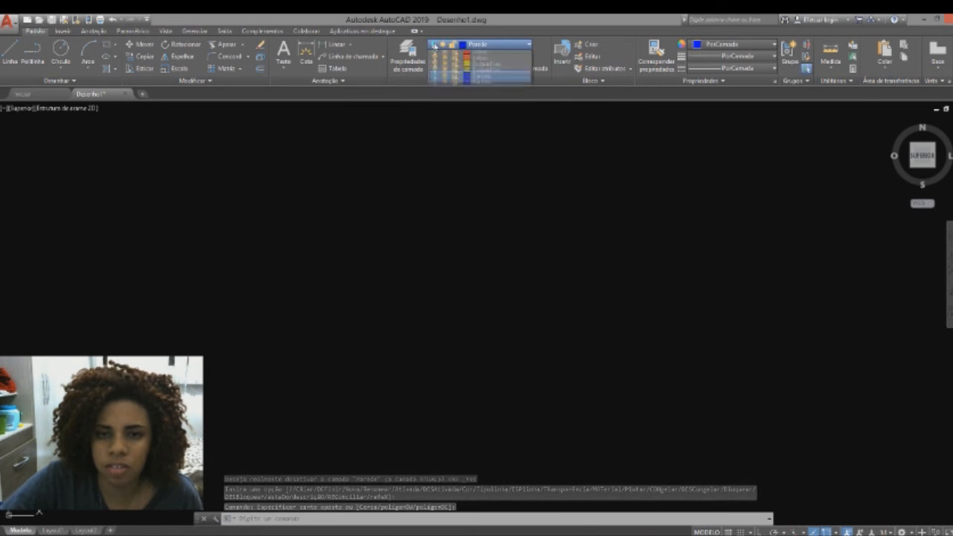
click(433, 92)
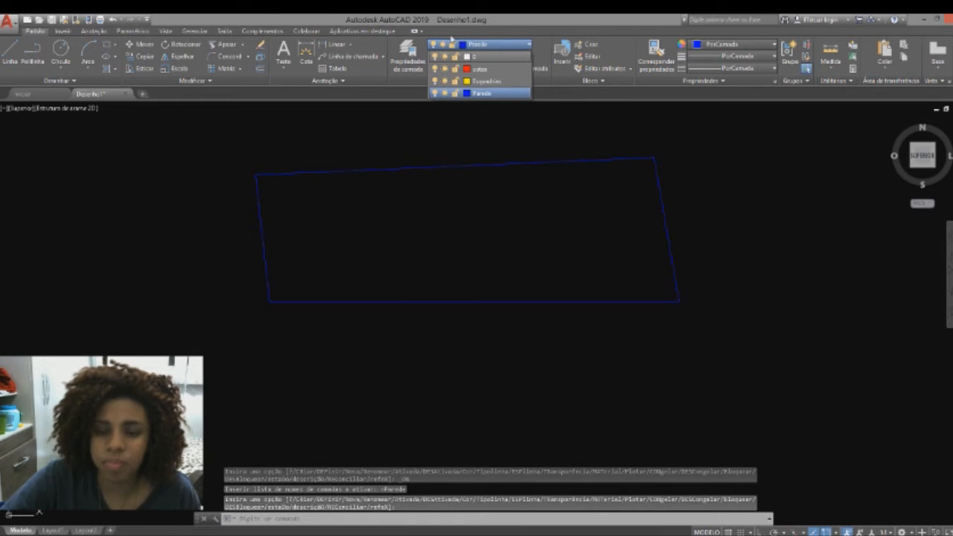
Reopen the layer properties manager and lock the Parede layer
click(409, 62)
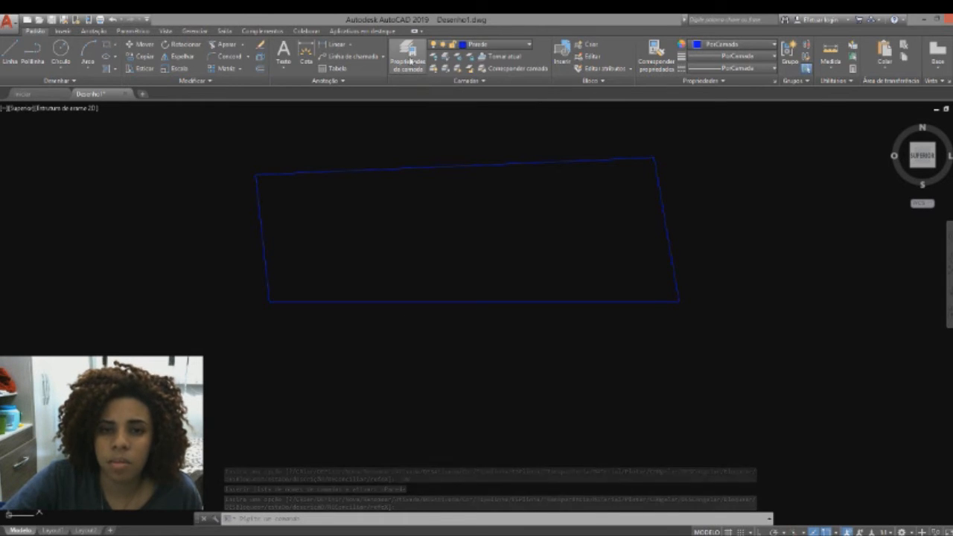
click(410, 61)
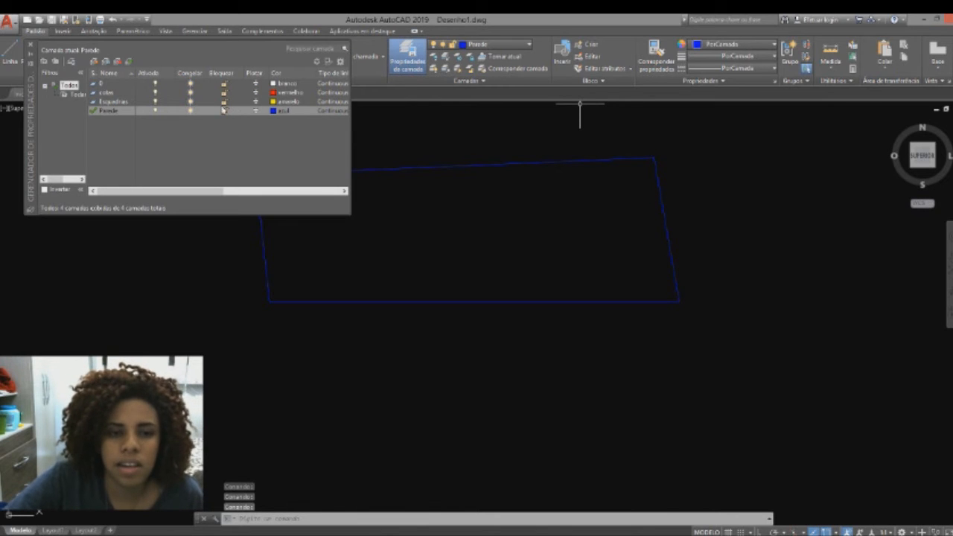
click(225, 111)
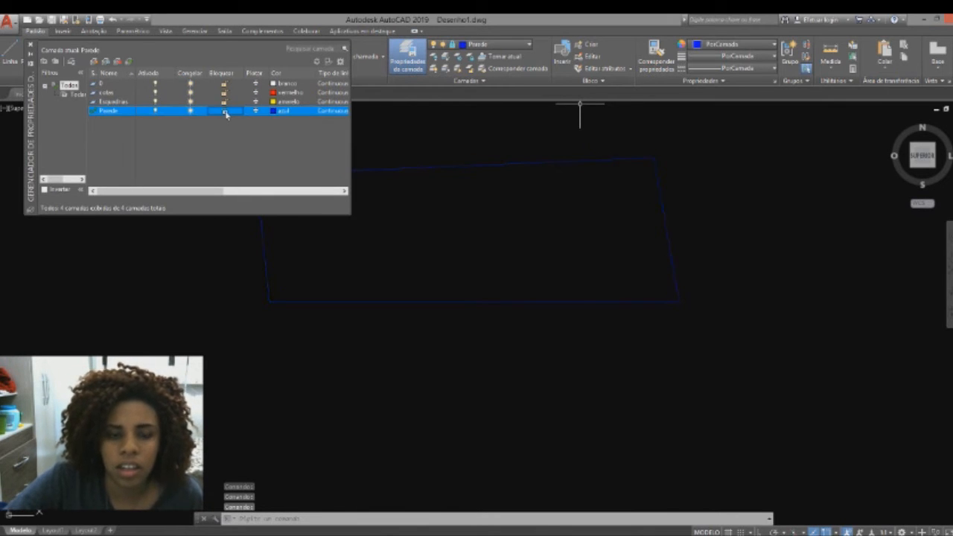
Try to erase the irregular outline on the locked Parede layer using a crossing selection over its right side
click(462, 229)
key(Escape)
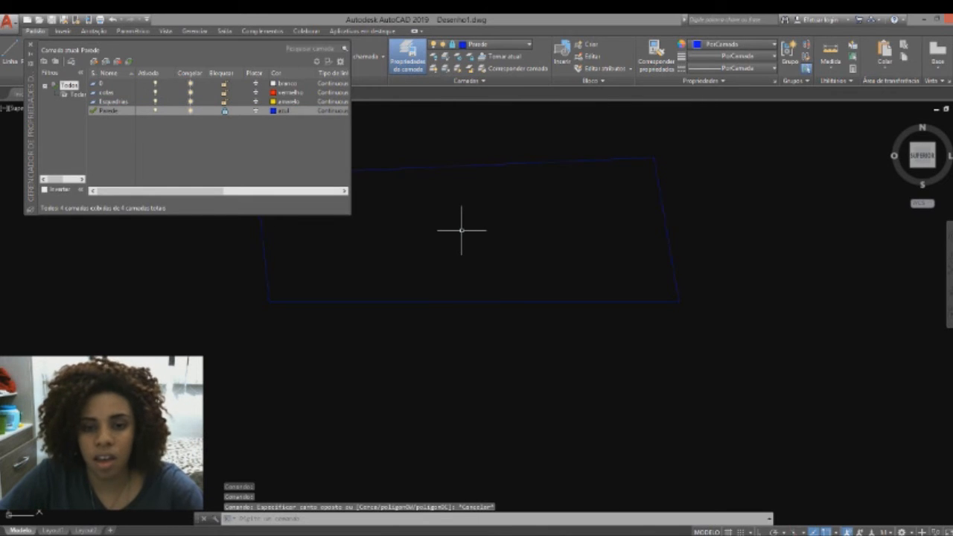
click(744, 347)
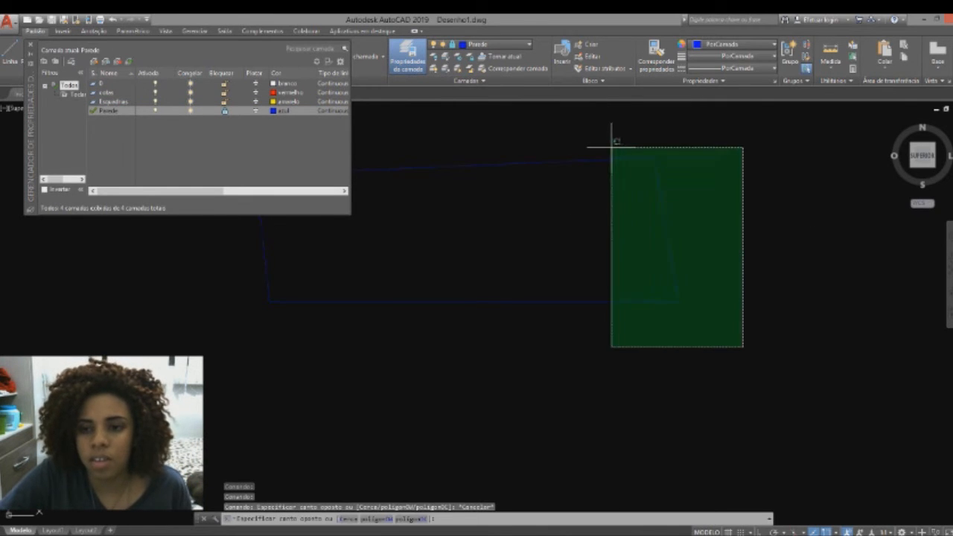
click(612, 147)
key(Delete)
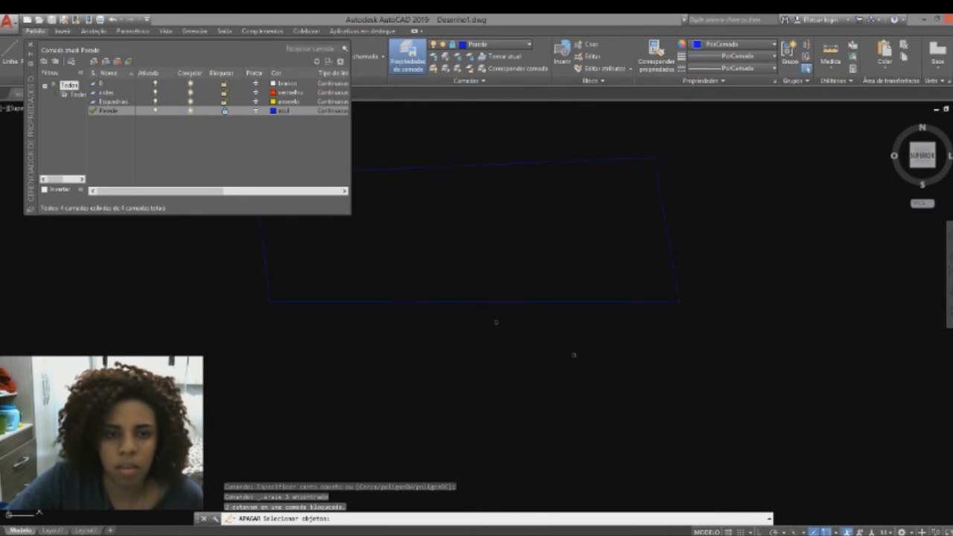
Unlock the Parede layer, turn off its plotting, and close the layer properties manager
click(223, 111)
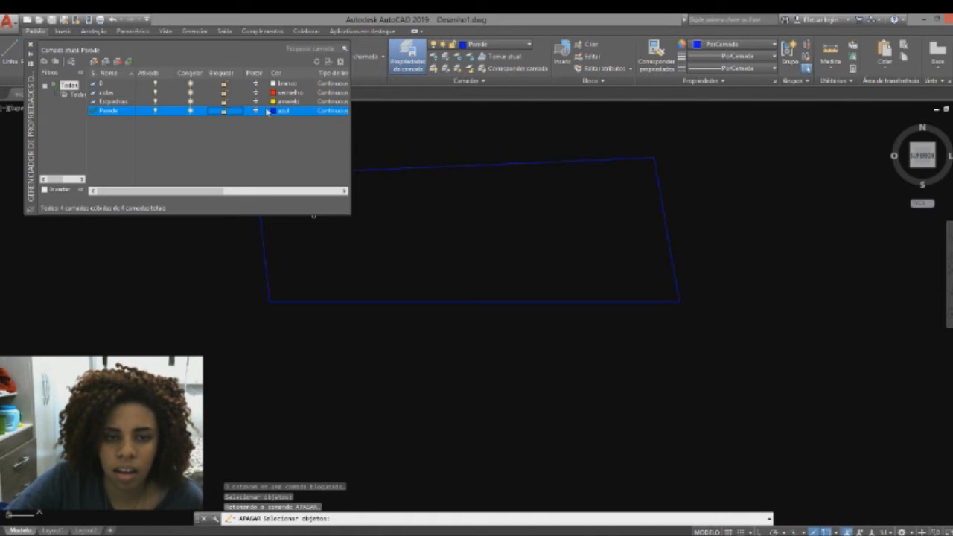
click(256, 111)
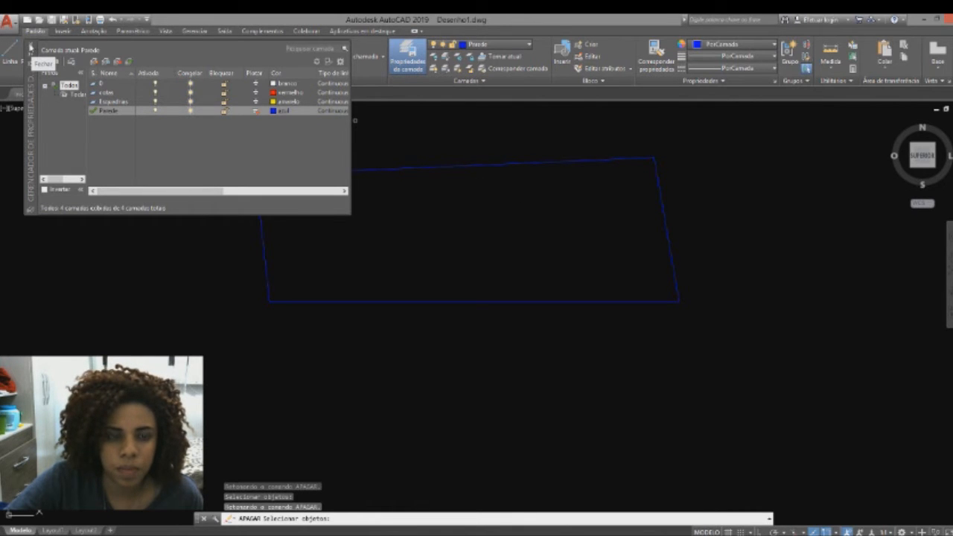
click(31, 47)
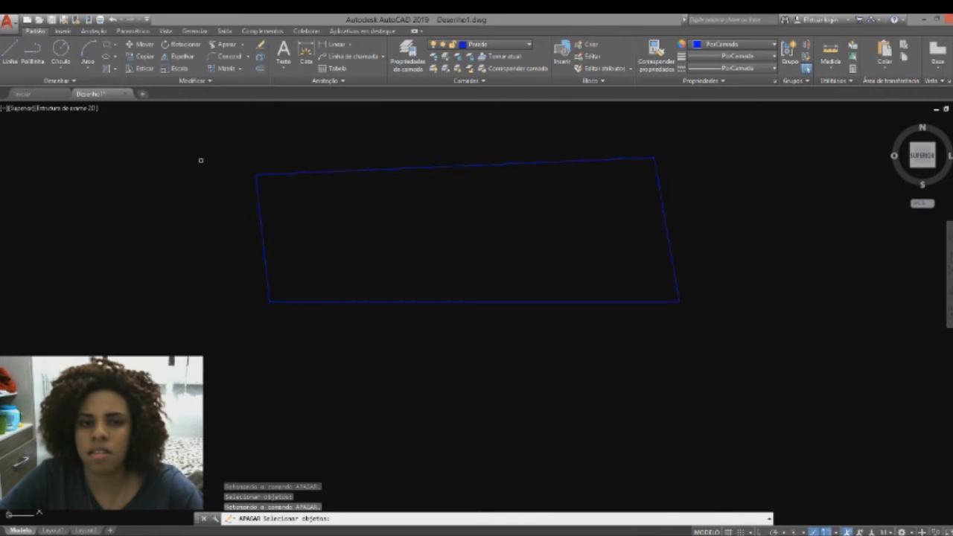
Cancel the pending erase command and delete the whole four-sided outline using a crossing selection
key(Escape)
text(SCR)
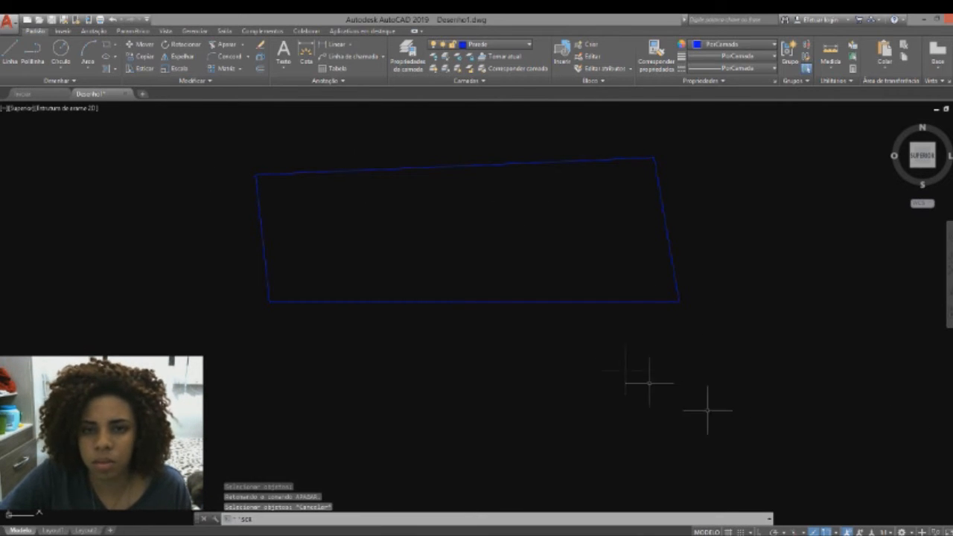
key(Escape)
key(Escape)
key(Escape)
click(753, 360)
click(138, 137)
key(Delete)
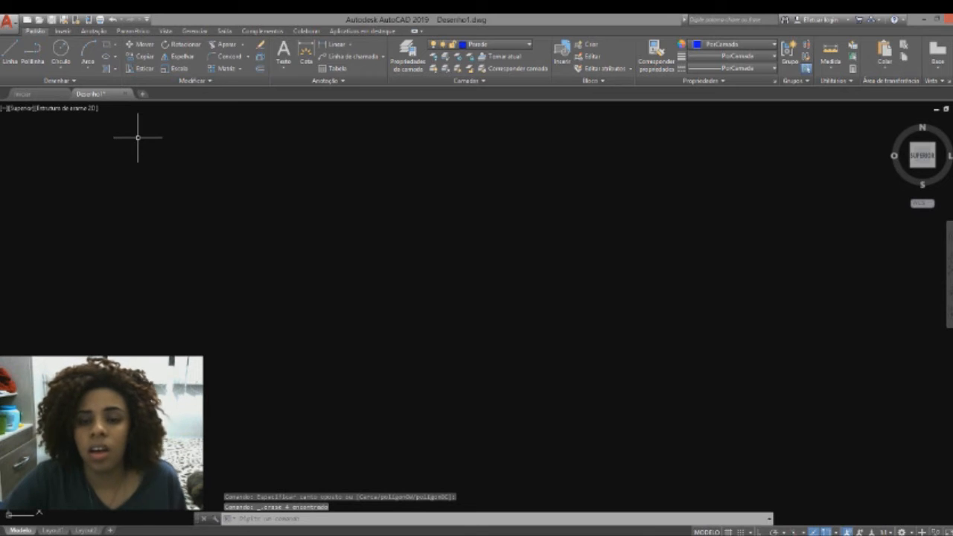
click(511, 46)
click(511, 48)
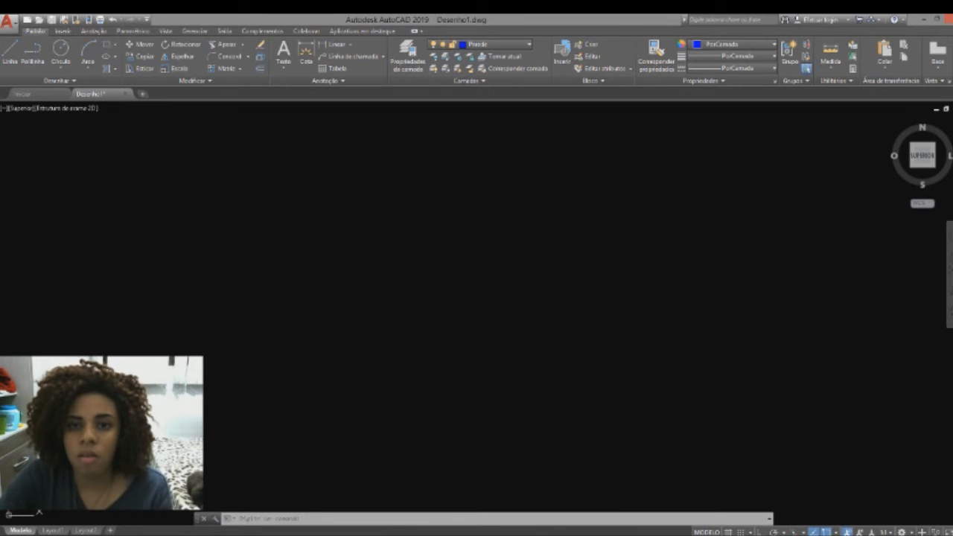
click(496, 47)
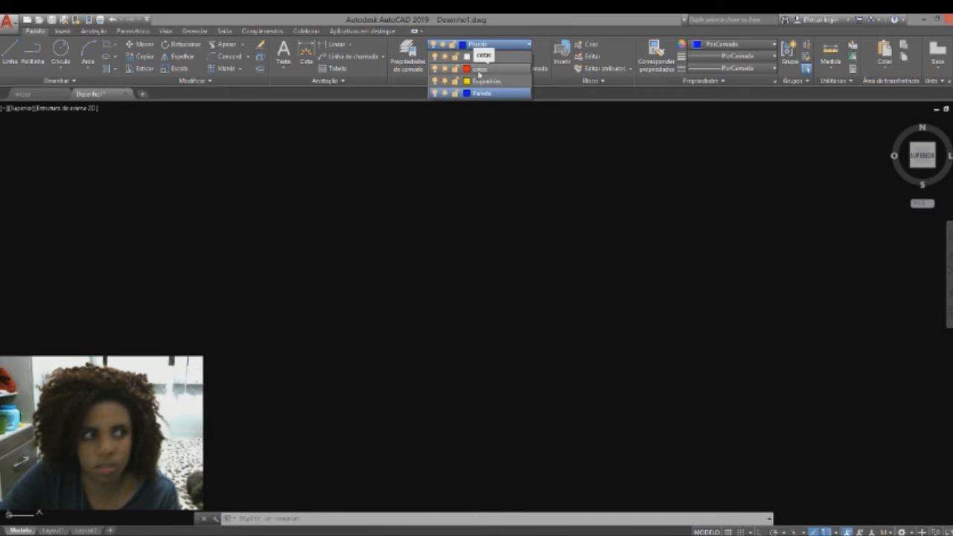
Save the drawing as layers in the Desktop folder (Área de Trabalho), keeping the AutoCAD 2018 DWG file type
click(10, 22)
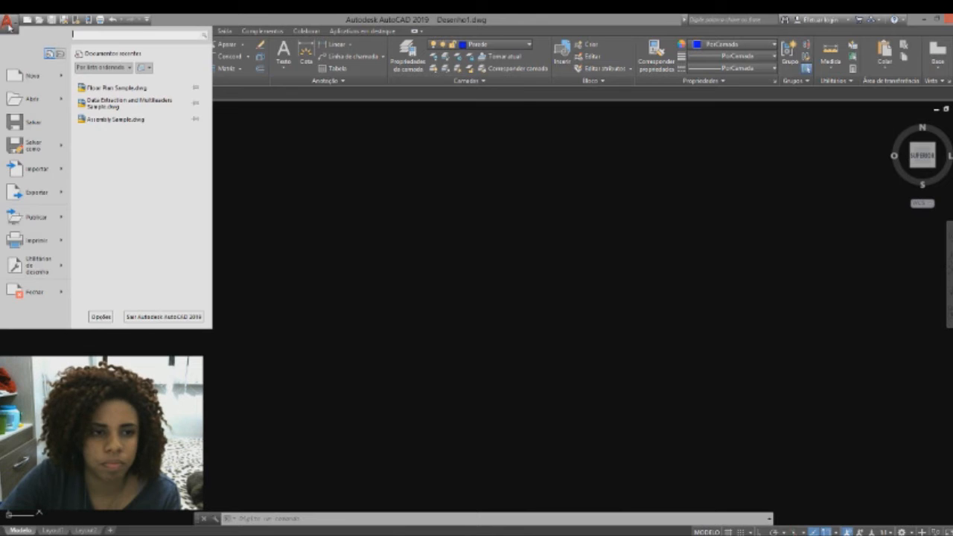
click(51, 147)
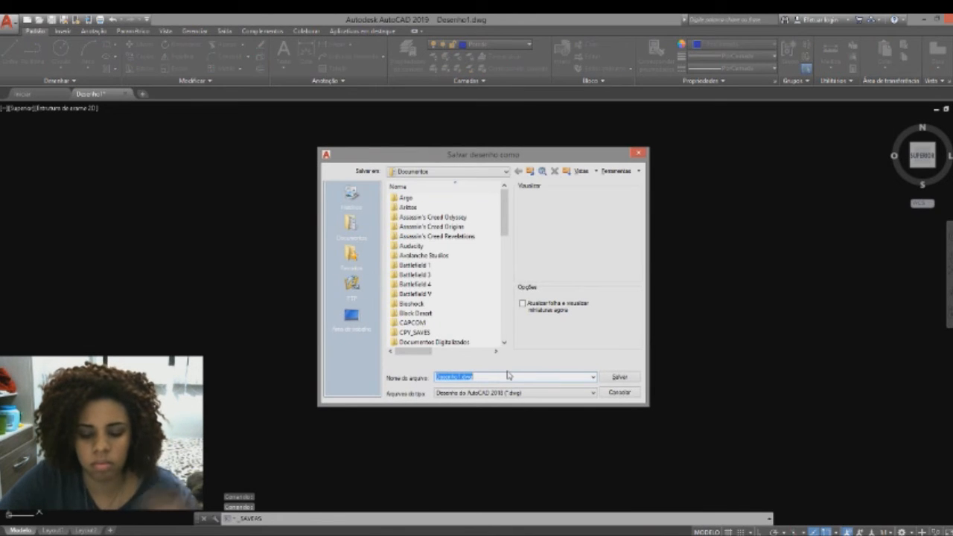
text(layo)
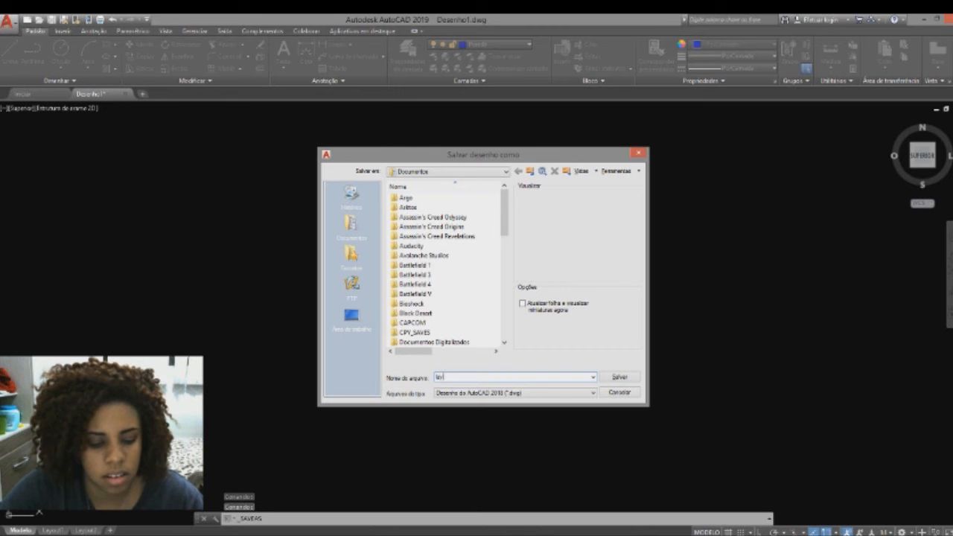
text(rs)
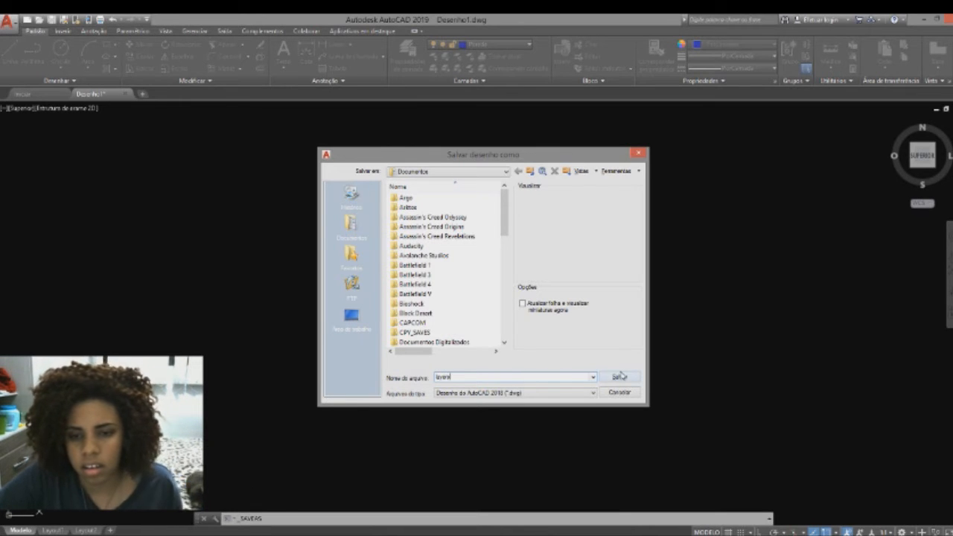
click(444, 172)
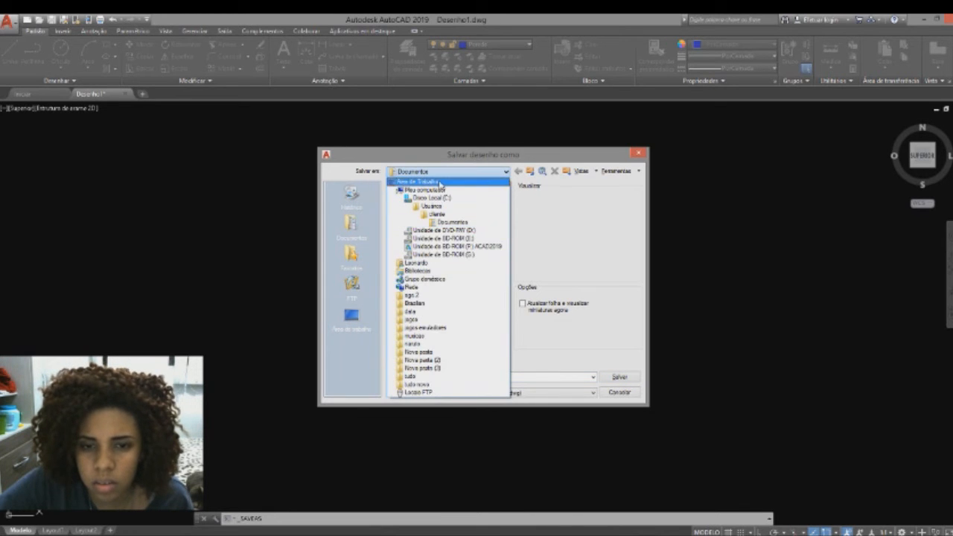
click(441, 184)
click(611, 378)
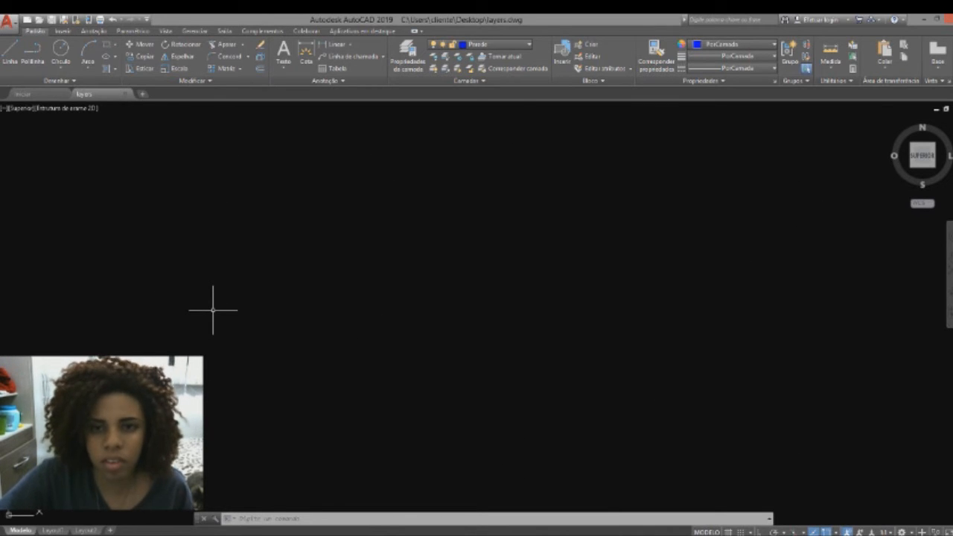
click(490, 46)
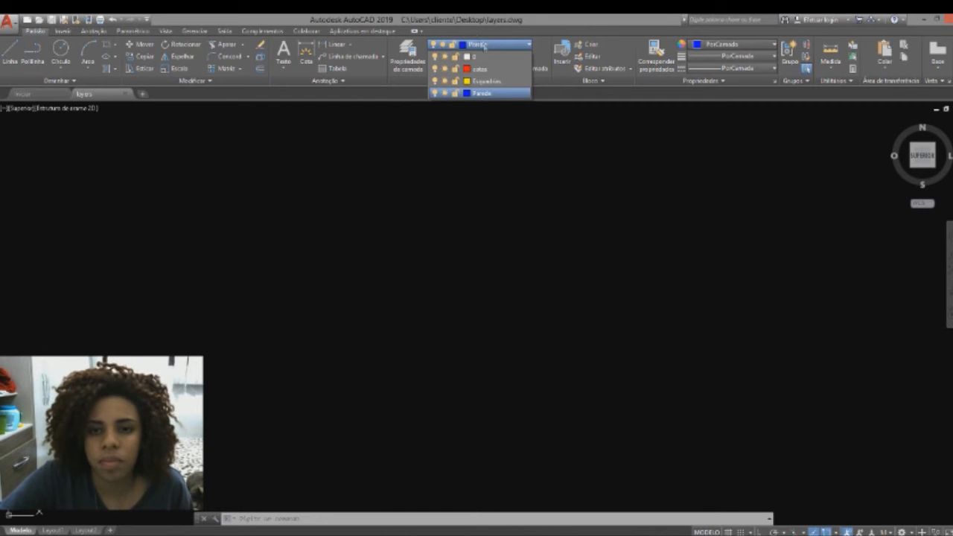
click(484, 46)
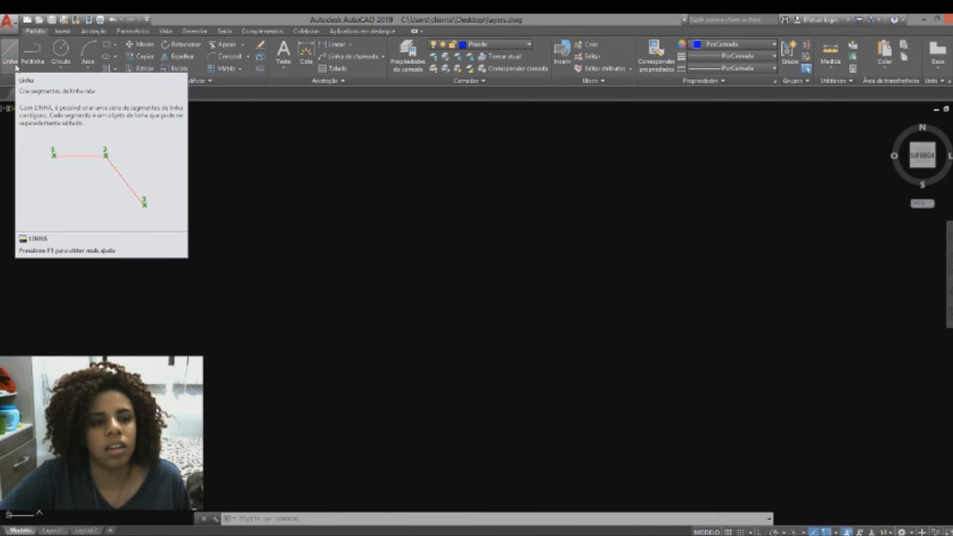
Draw a single line 4.70 units long on the Parede layer with the LINHA command, without ortho mode
click(268, 518)
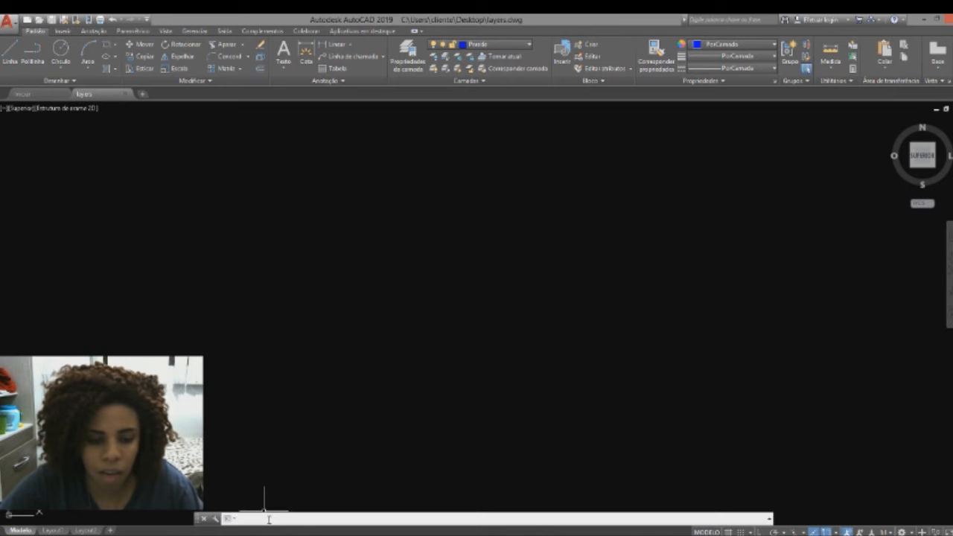
text(L)
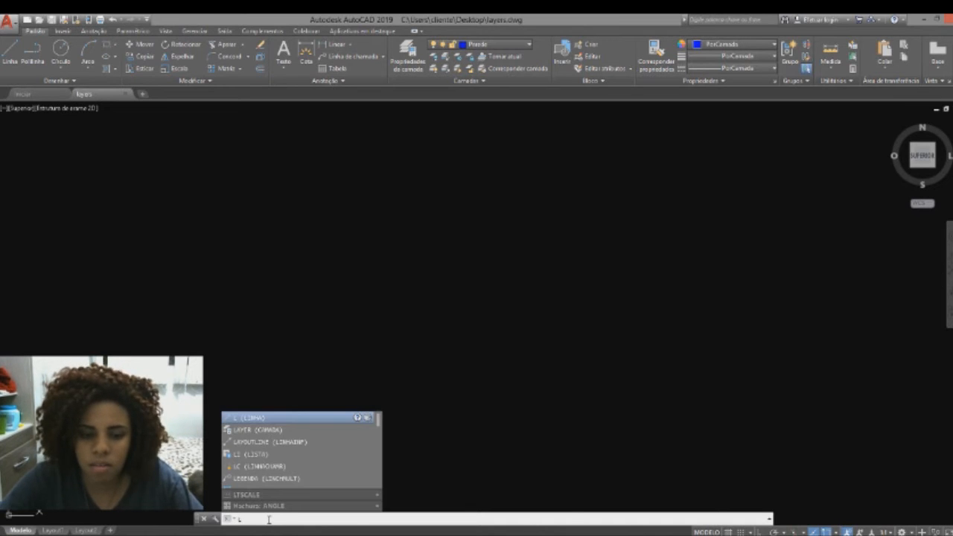
text(INHAS)
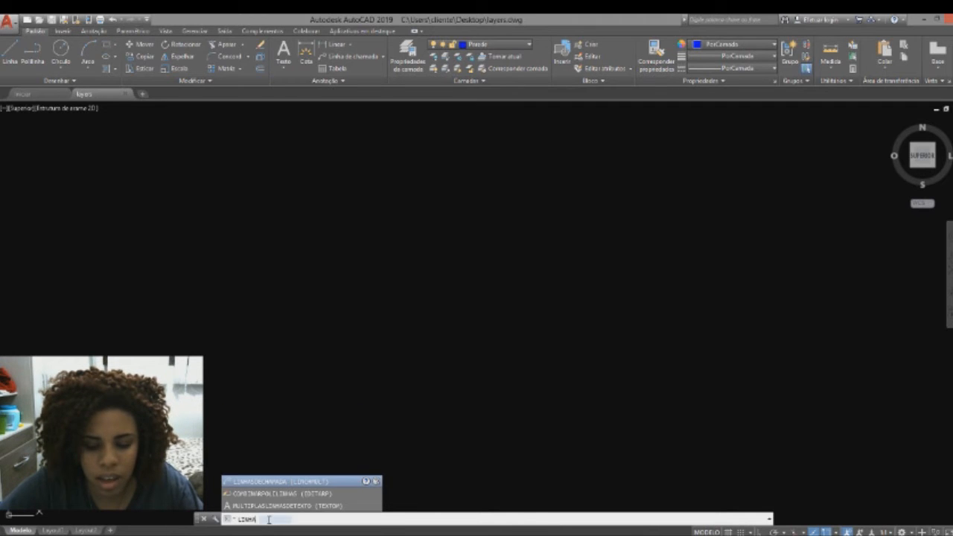
key(BackSpace)
key(Return)
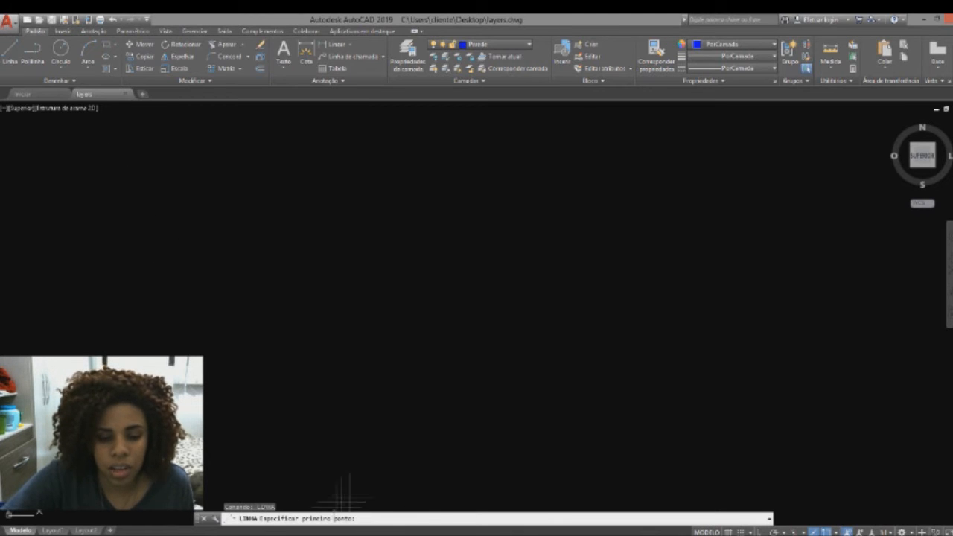
click(238, 210)
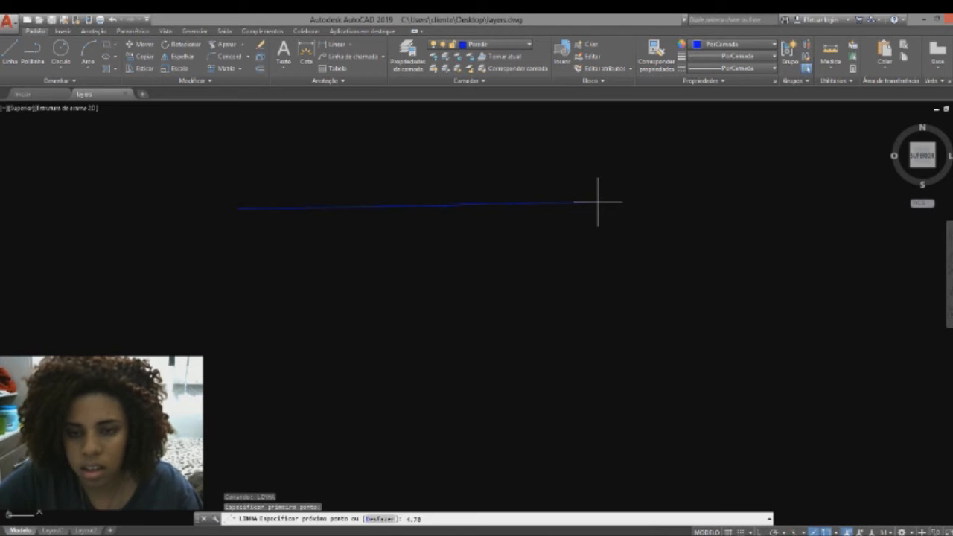
key(Return)
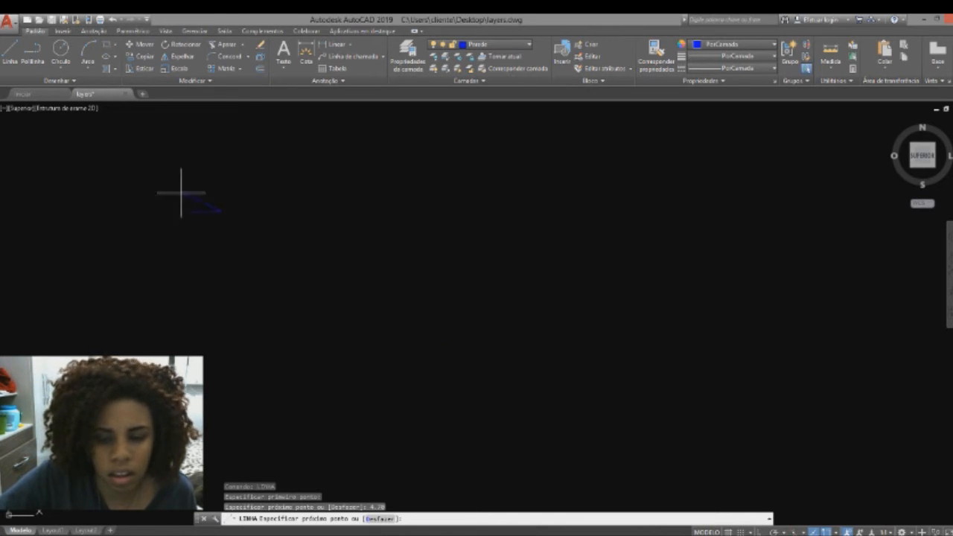
scroll(175, 188, up, 5)
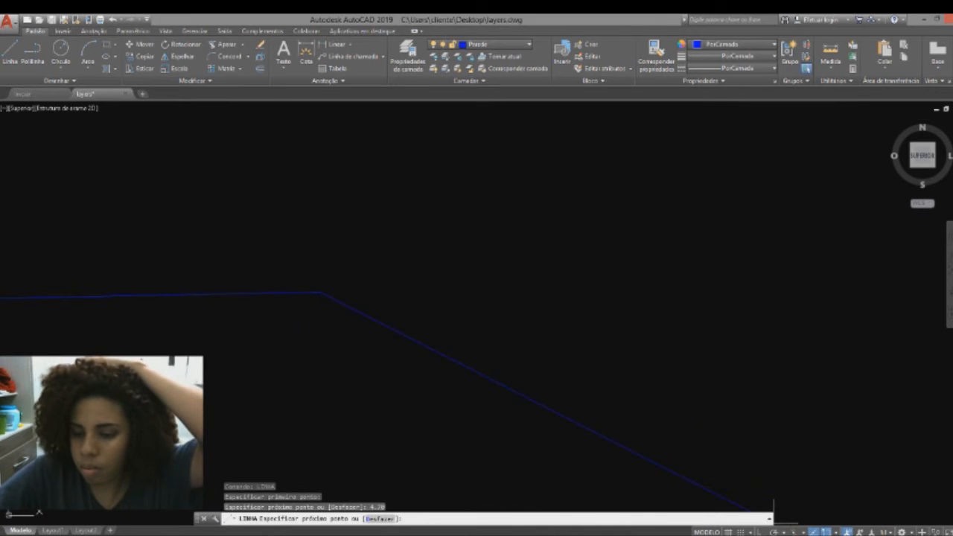
scroll(542, 318, down, 6)
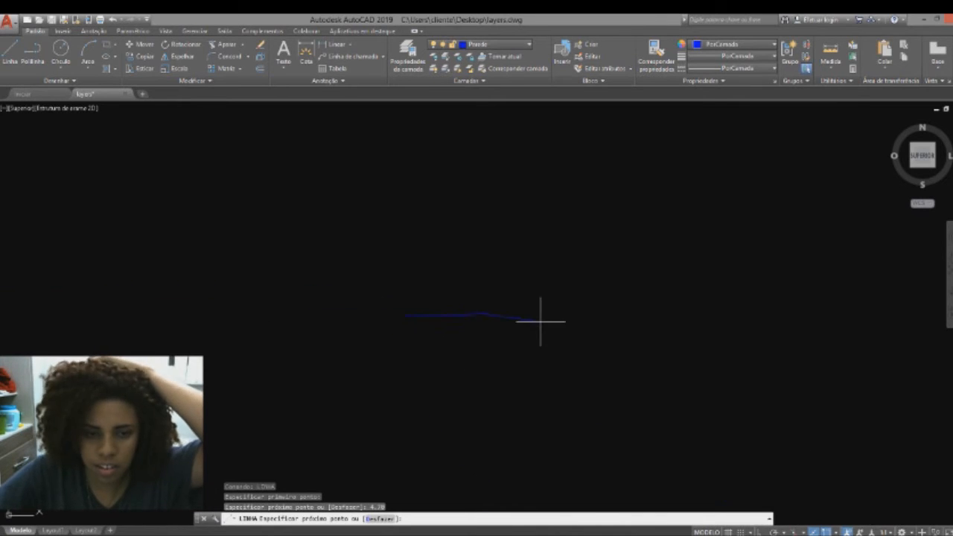
scroll(365, 328, down, 1)
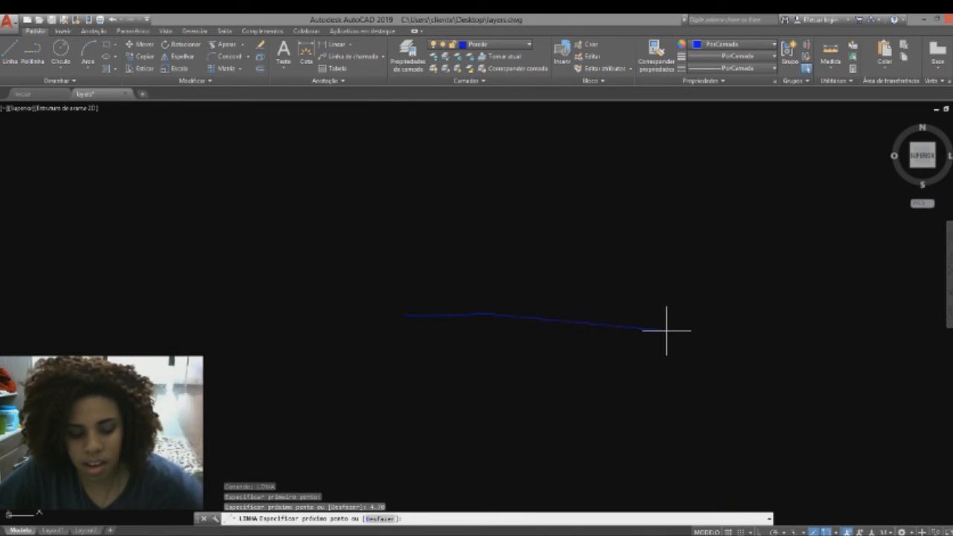
key(Escape)
Erase the slightly slanted line using a crossing selection
click(526, 355)
click(454, 259)
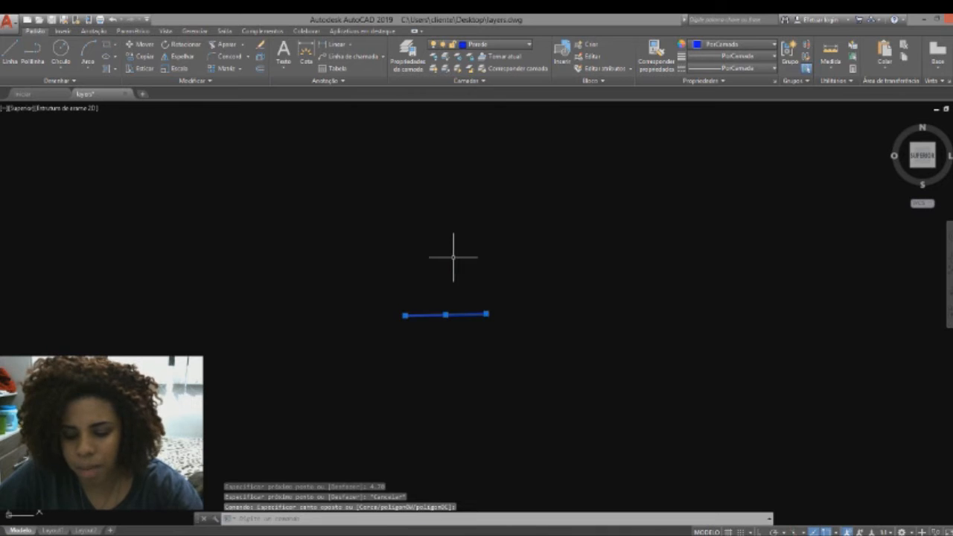
key(Delete)
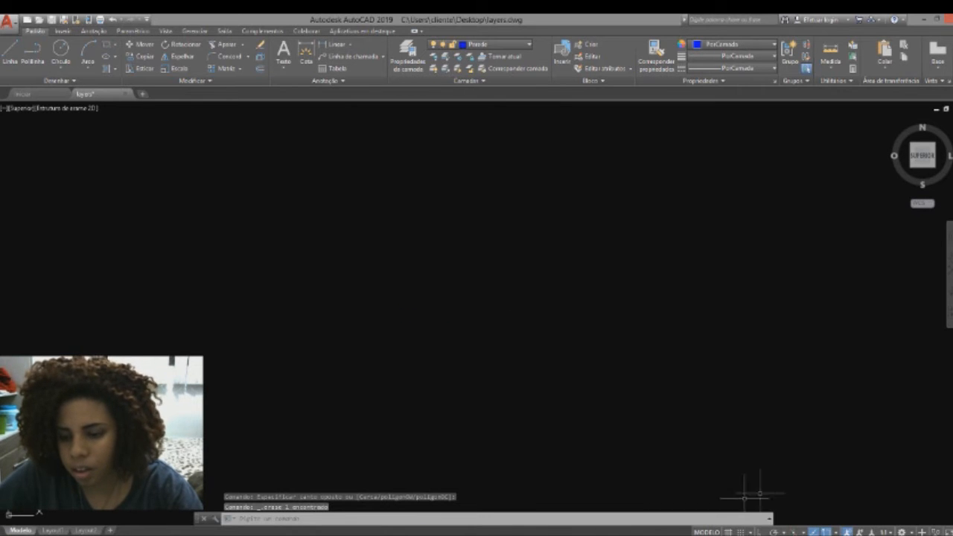
Turn on ortho mode and draw a horizontal line 4.70 units long on the Parede layer, going right from the start point
key(F8)
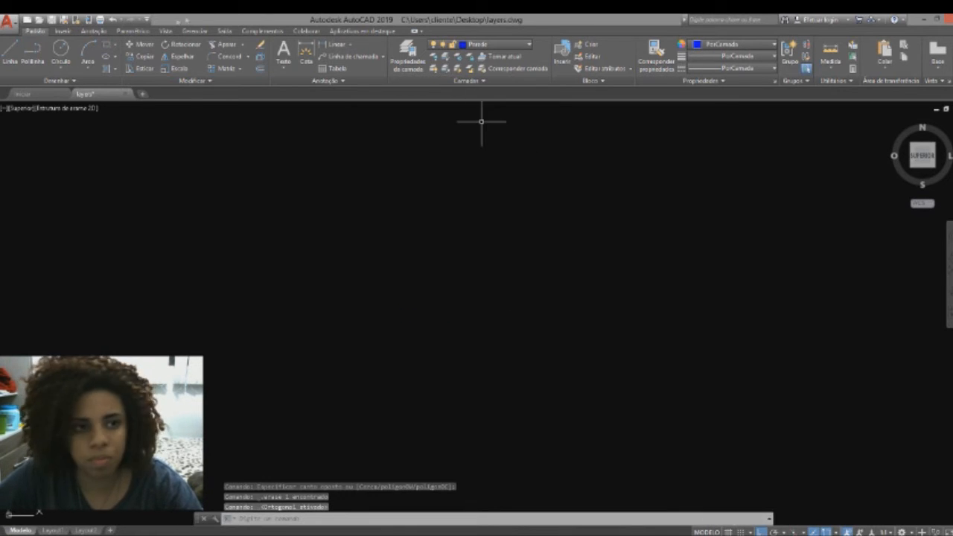
click(9, 57)
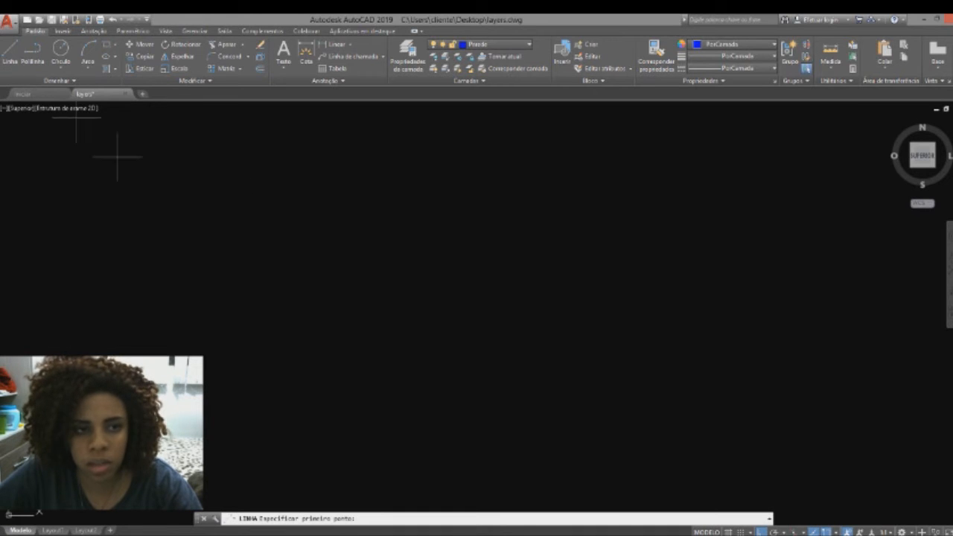
click(213, 215)
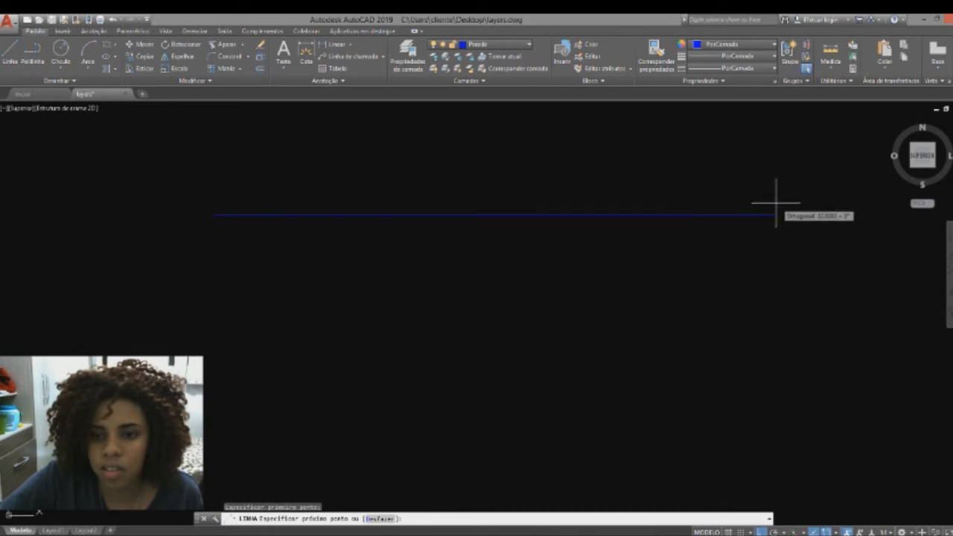
text(4.70)
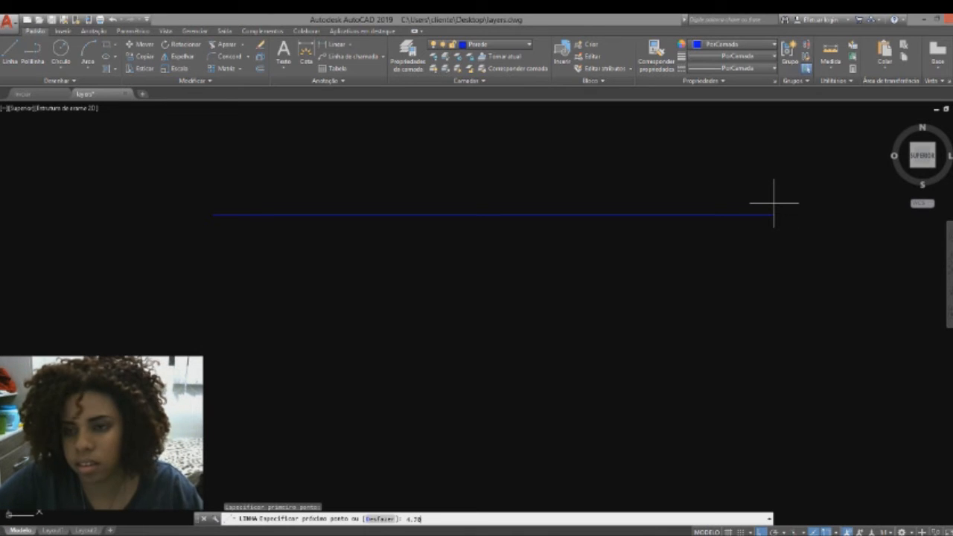
text(.20)
key(Return)
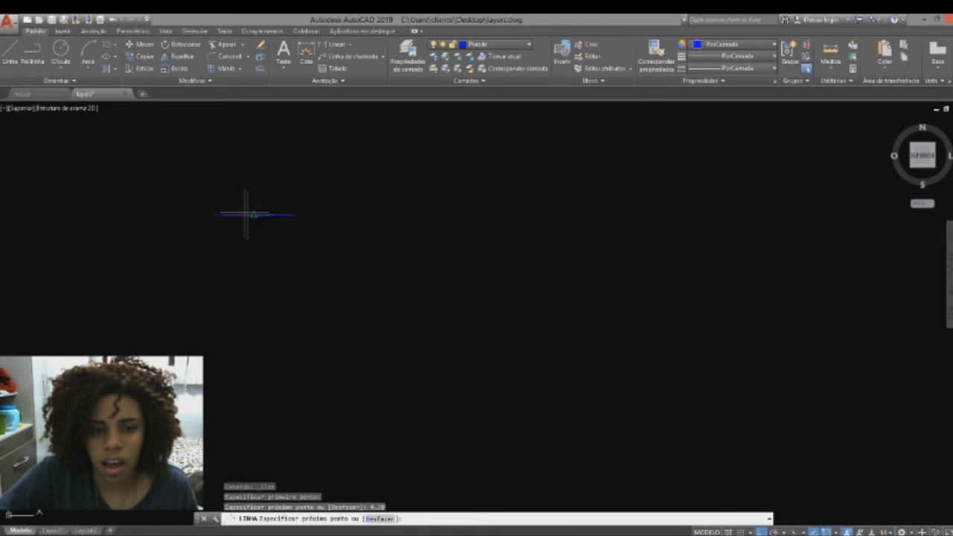
scroll(242, 227, up, 7)
scroll(230, 261, down, 2)
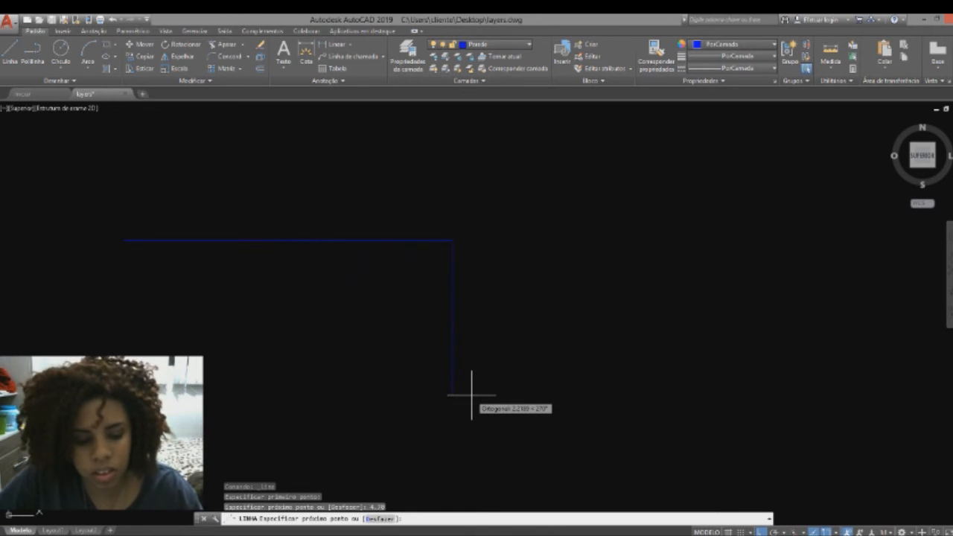
Complete the rectangle with lines 4 units down and 4.70 units left, then close it at the start point
text(4)
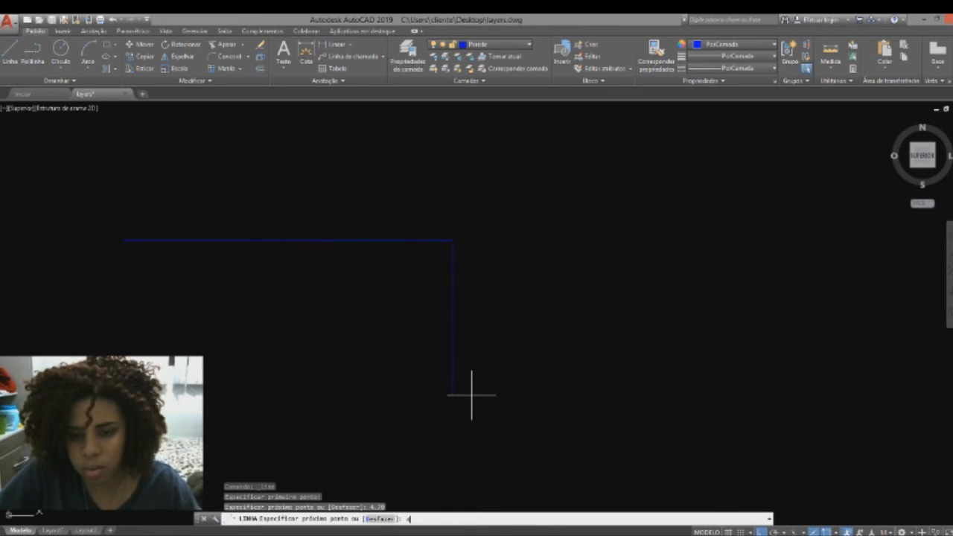
key(Return)
scroll(471, 395, down, 4)
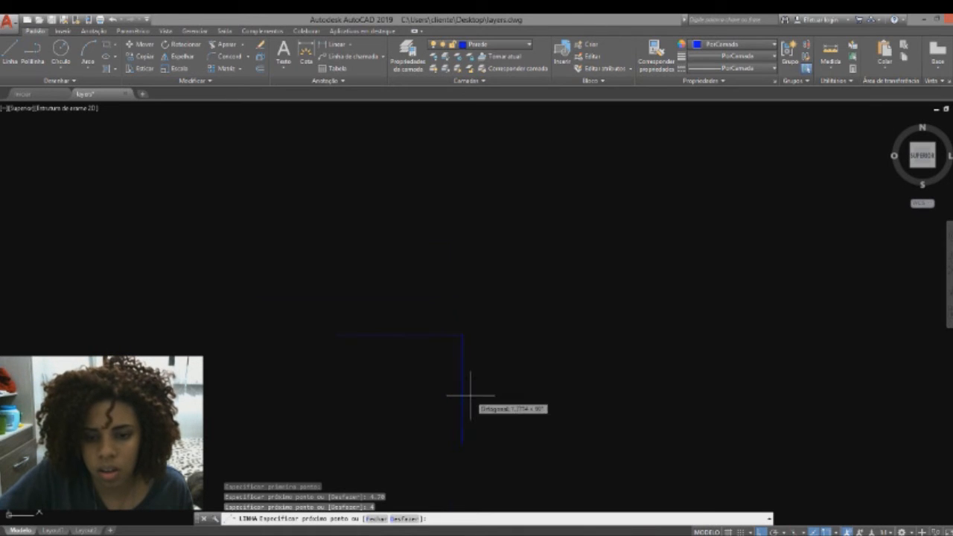
middle_drag(419, 399, 430, 326)
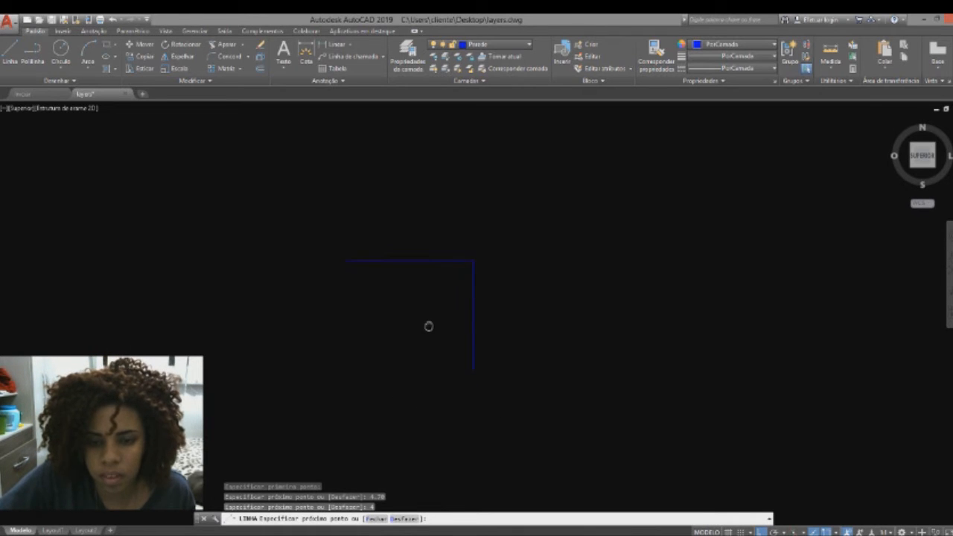
scroll(454, 379, down, 2)
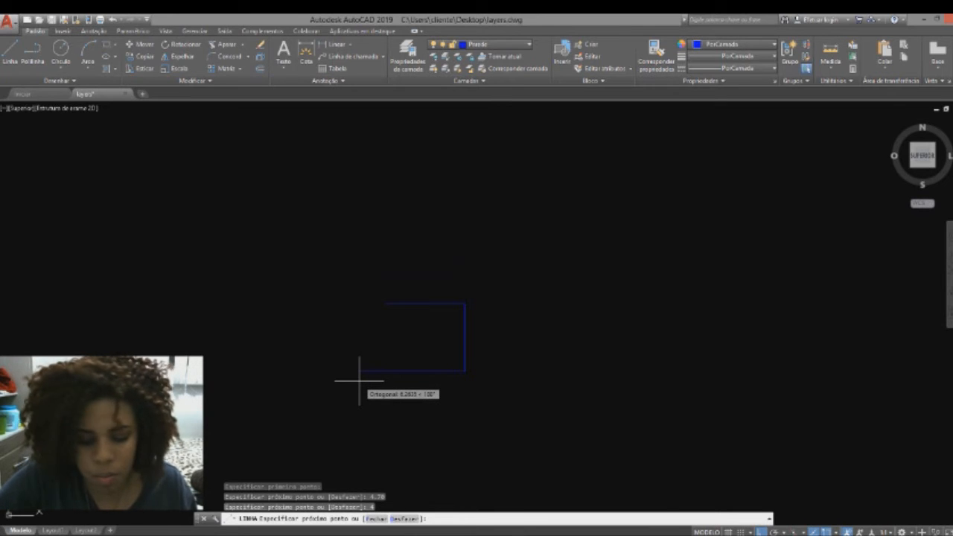
text(4)
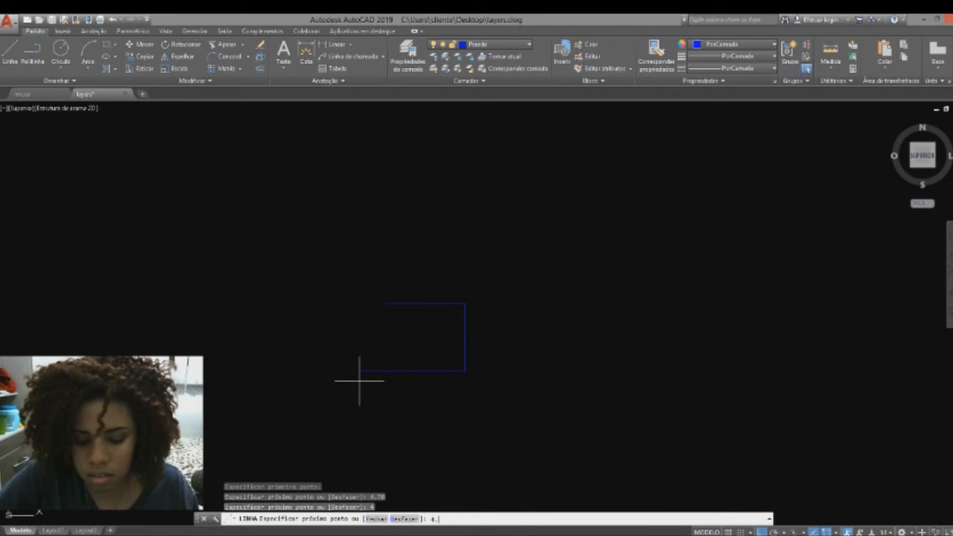
text(.70)
key(Return)
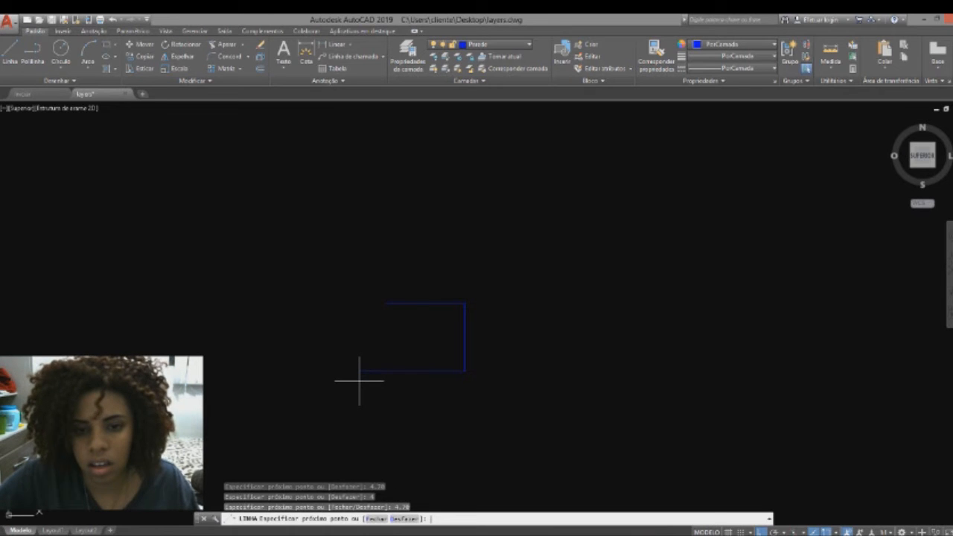
click(384, 305)
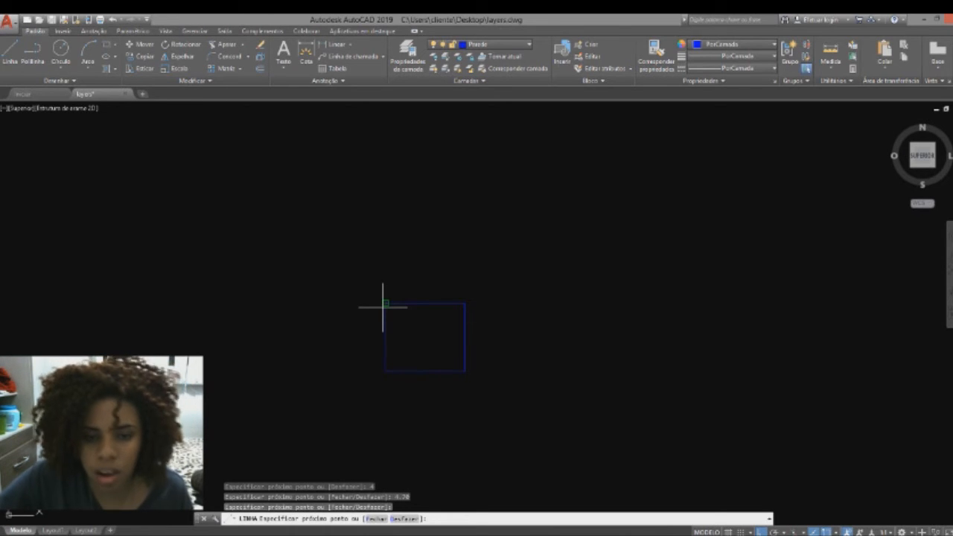
key(Escape)
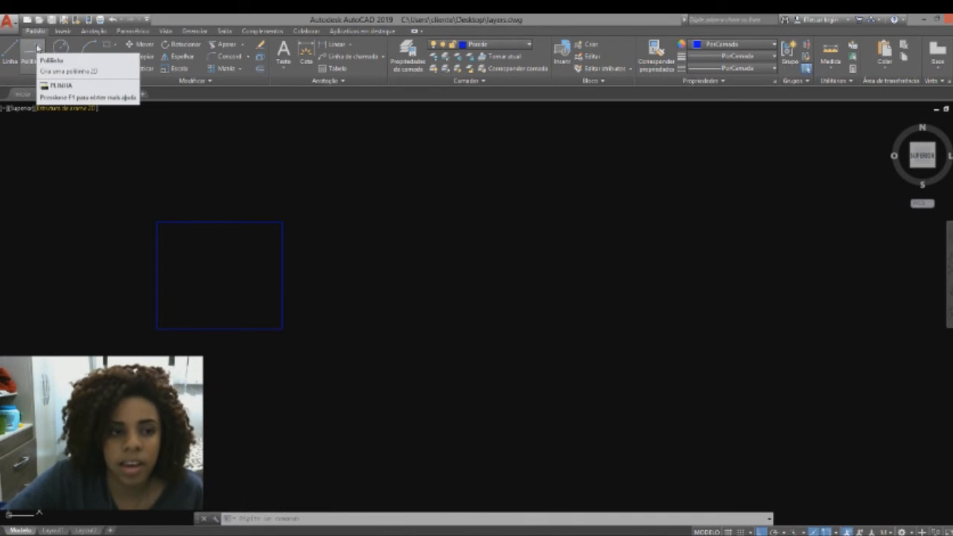
Draw a closed 4.70 by 4 unit polyline rectangle to the right of the one made of lines
click(35, 50)
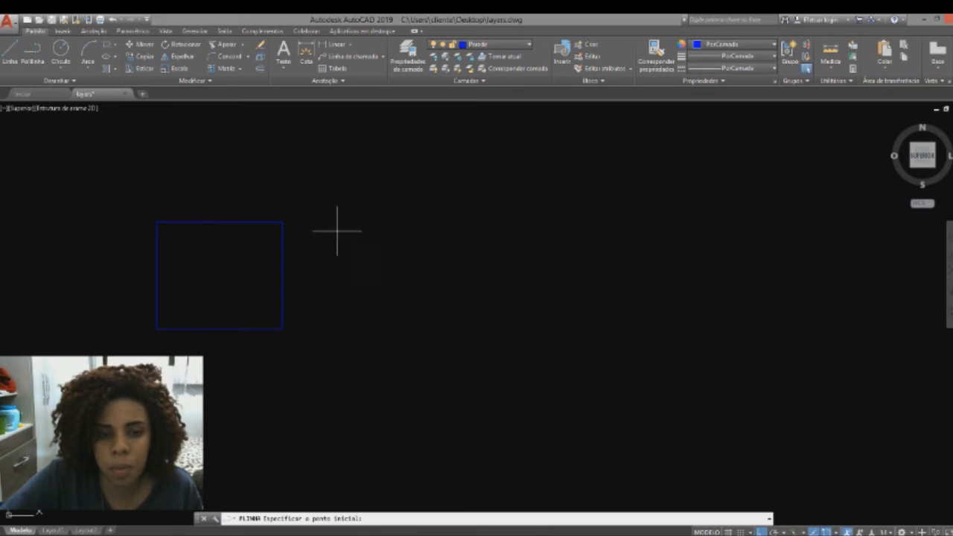
click(325, 220)
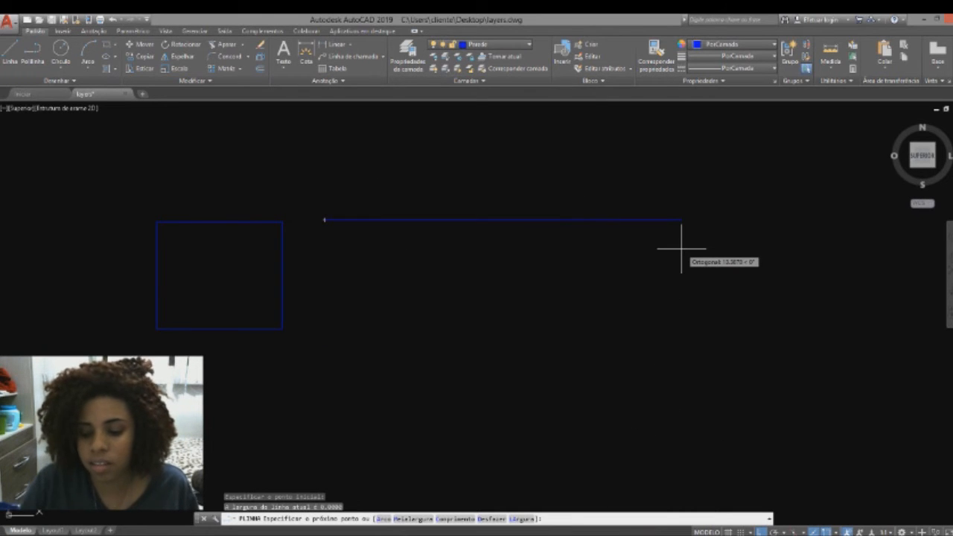
text(4.70)
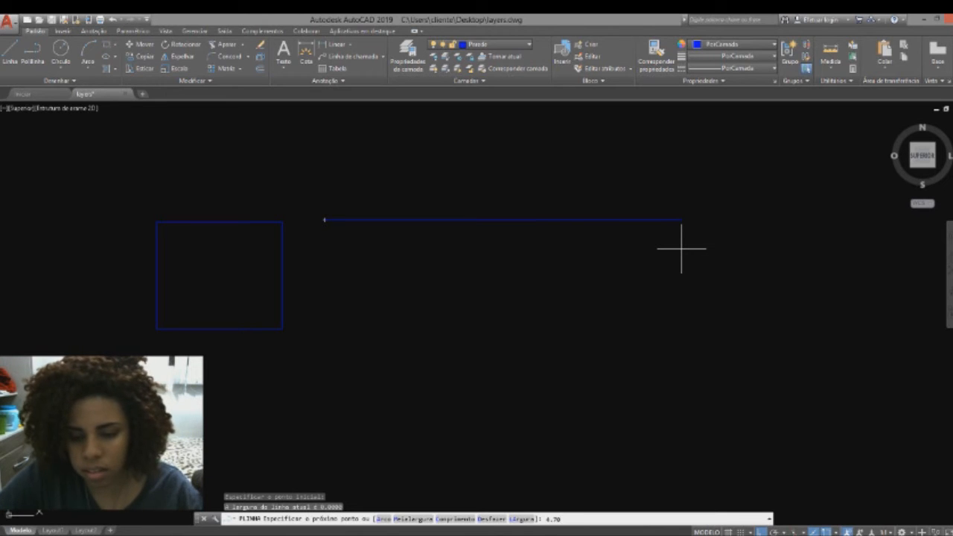
key(Return)
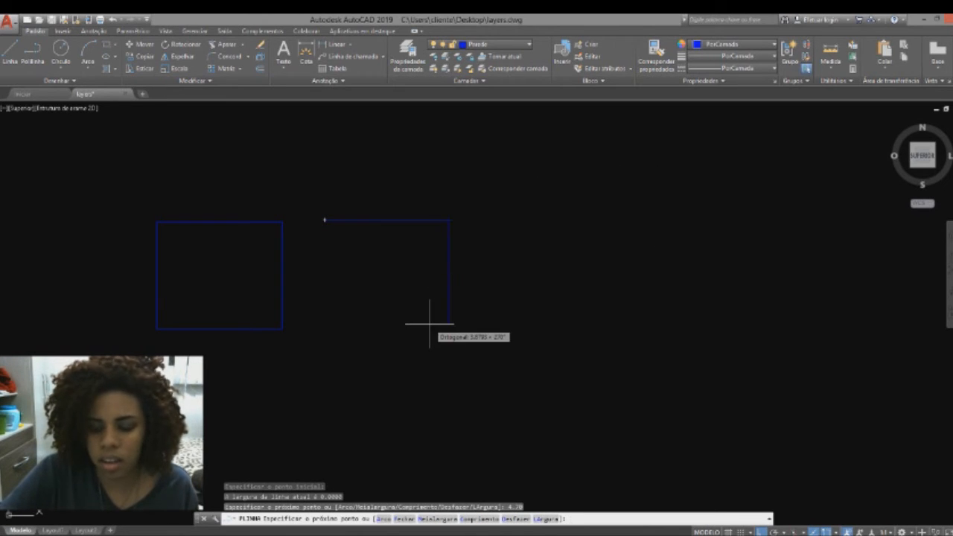
text(4)
key(Return)
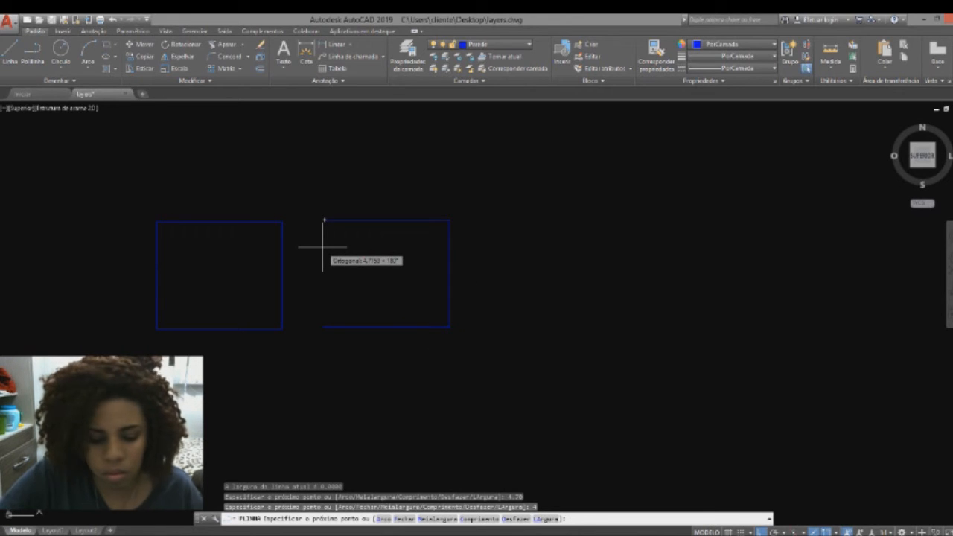
text(4.)
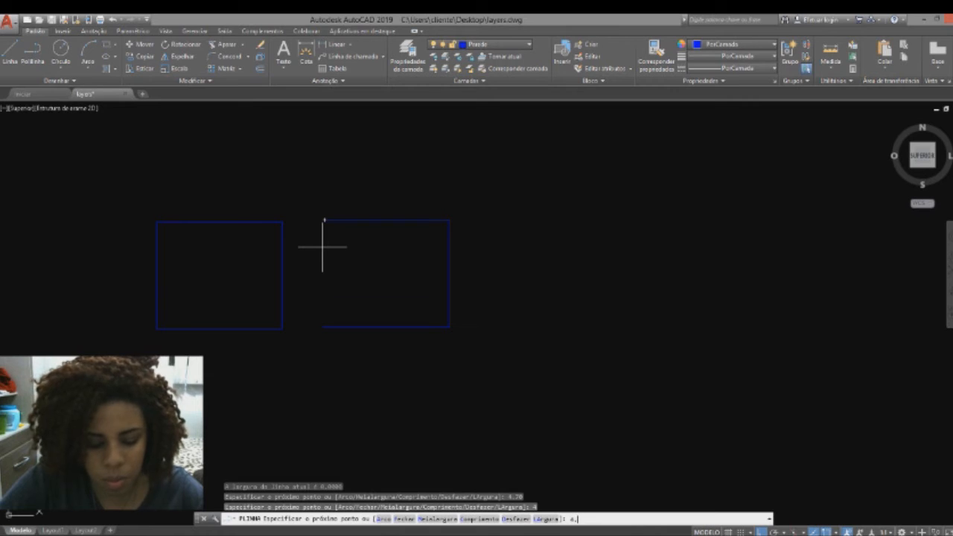
key(Return)
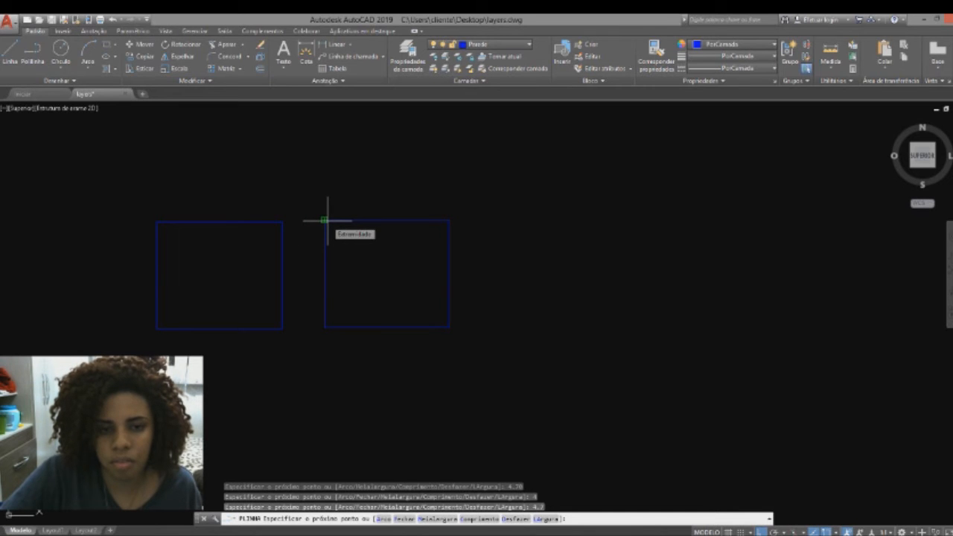
click(327, 220)
key(Escape)
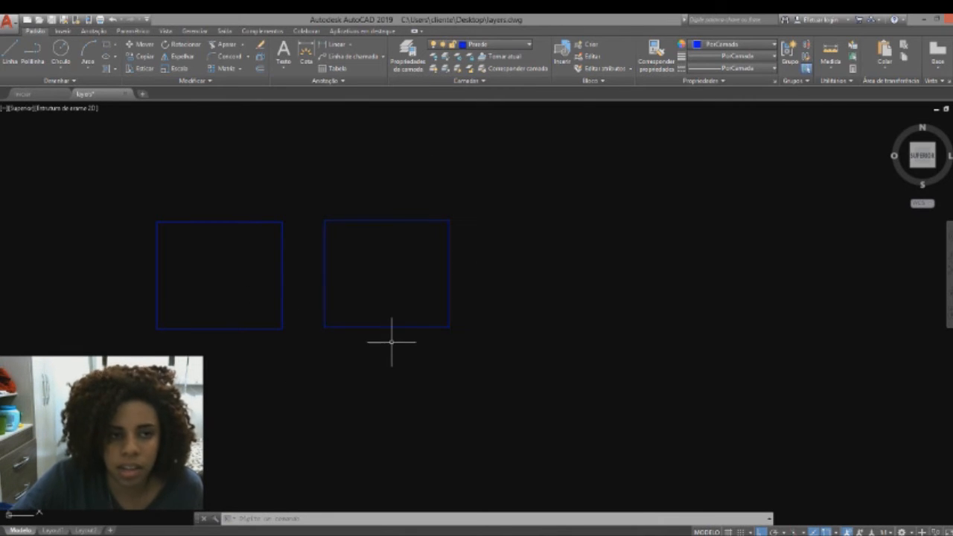
Move the right side of the line-built rectangle straight up above it, using its lower endpoint as base point
click(282, 234)
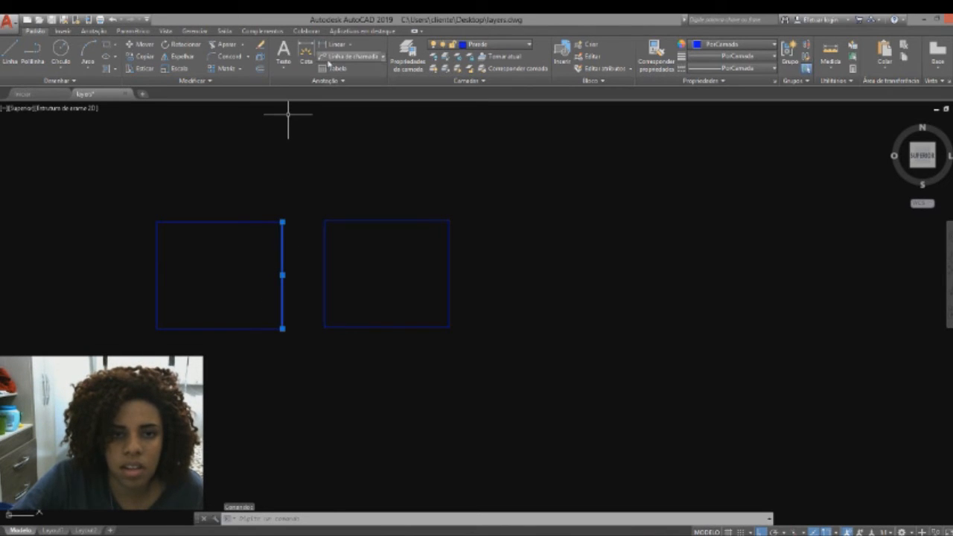
click(143, 45)
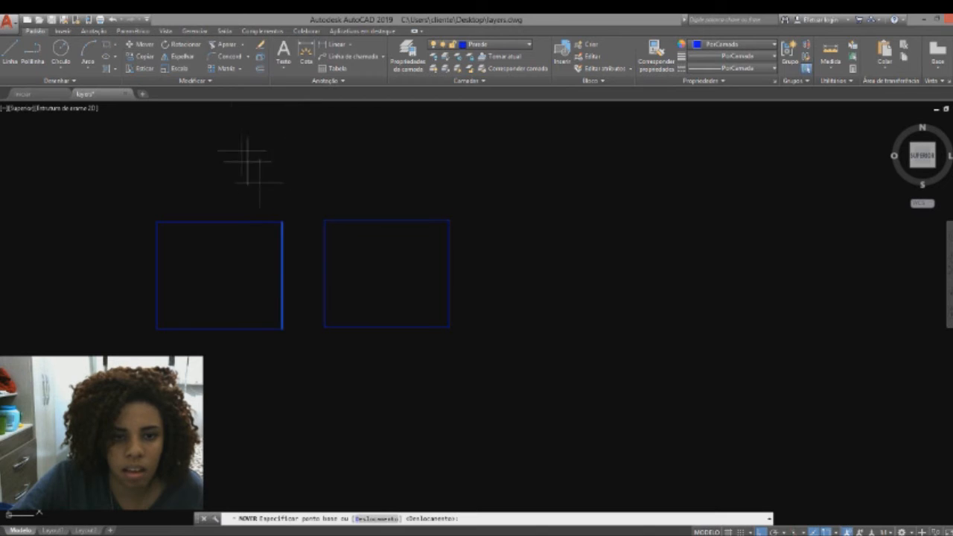
click(282, 328)
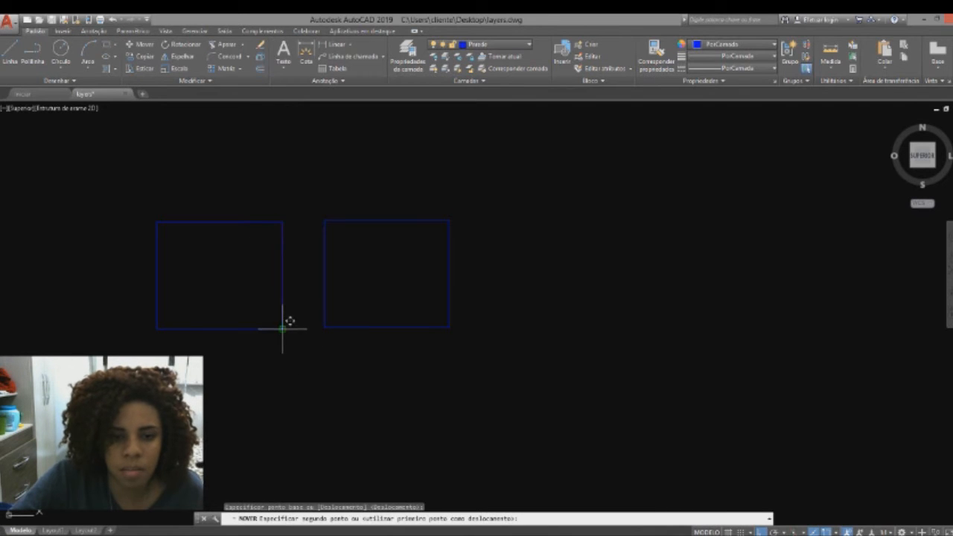
click(288, 209)
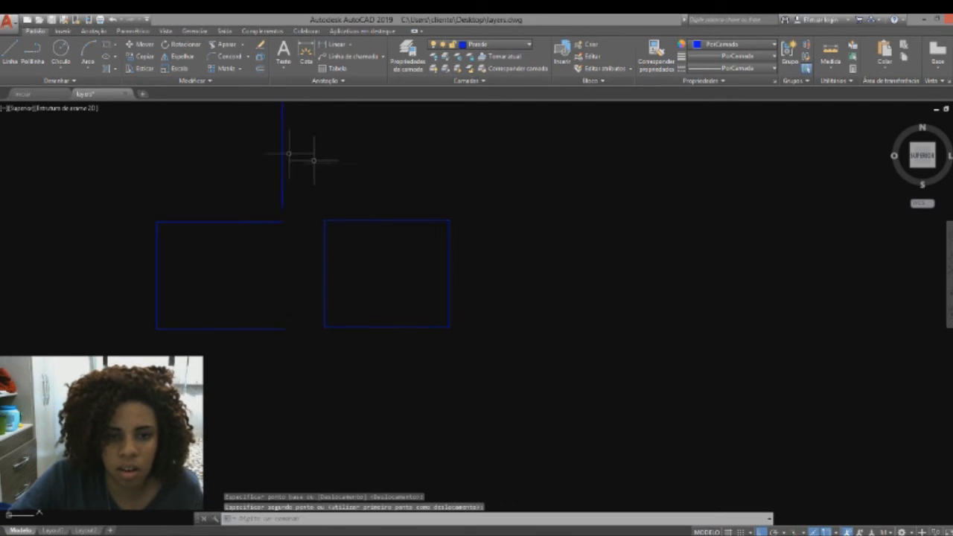
Move the polyline rectangle horizontally to the right, using its upper-left corner as base point
scroll(347, 196, down, 2)
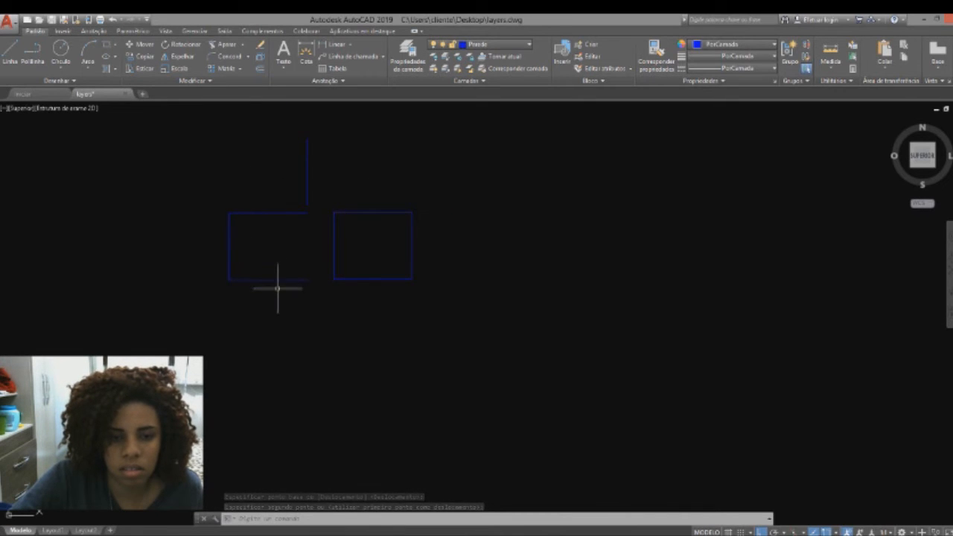
click(141, 44)
click(338, 214)
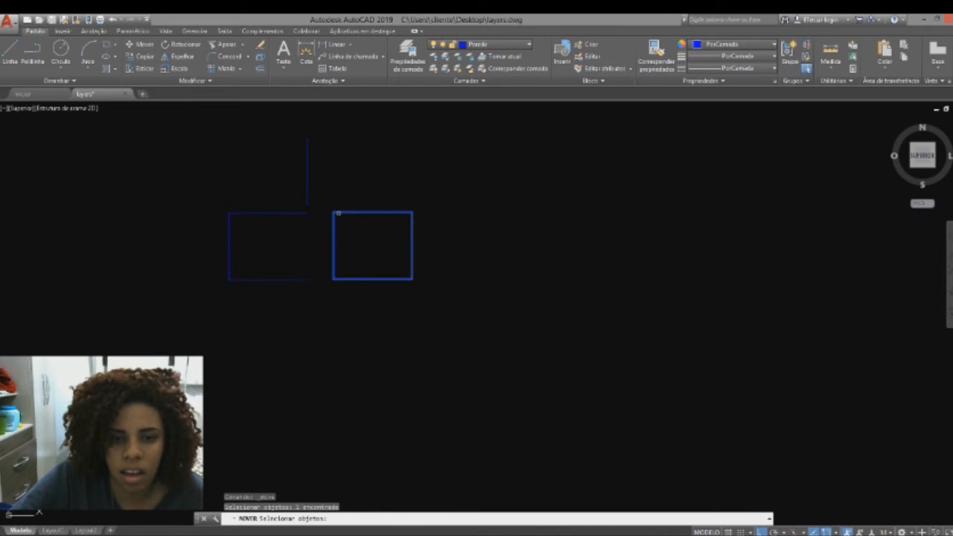
key(Return)
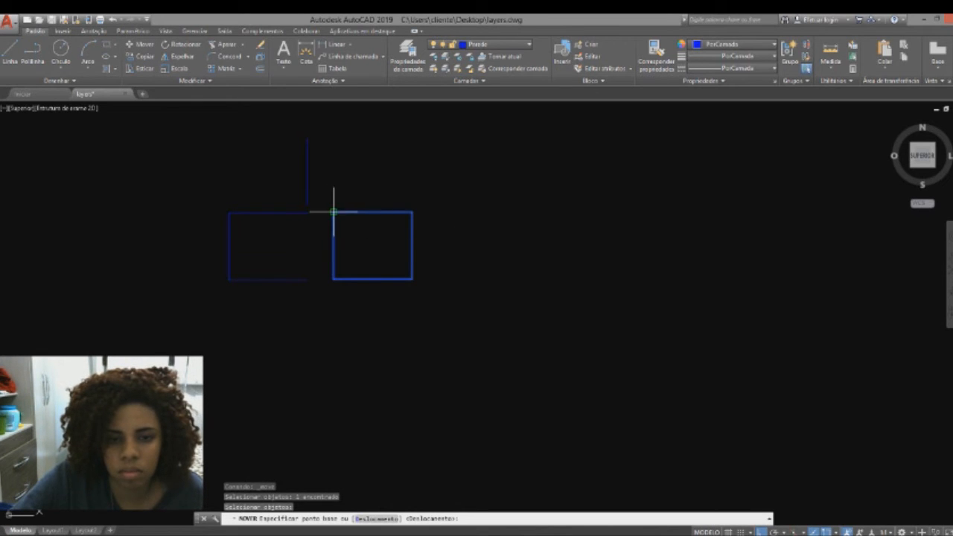
click(332, 213)
click(521, 213)
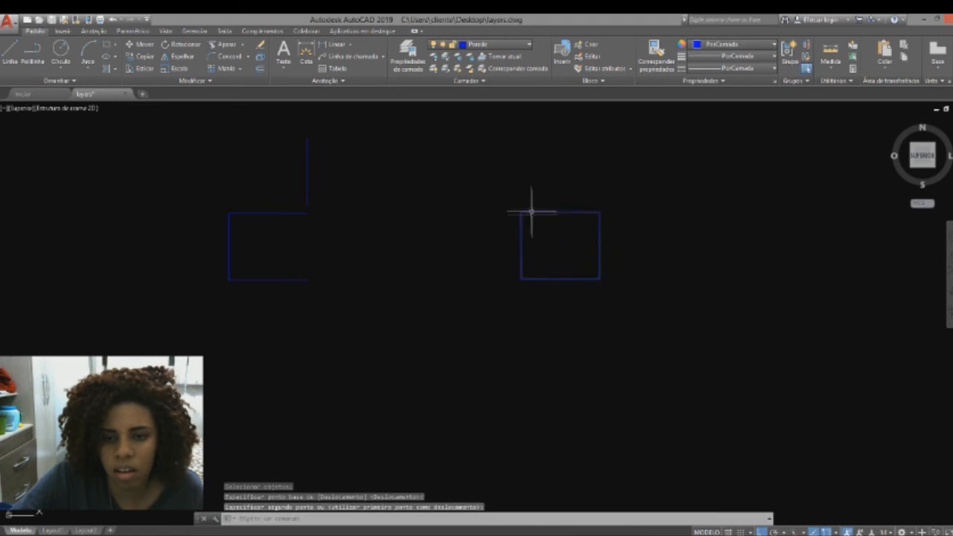
key(Return)
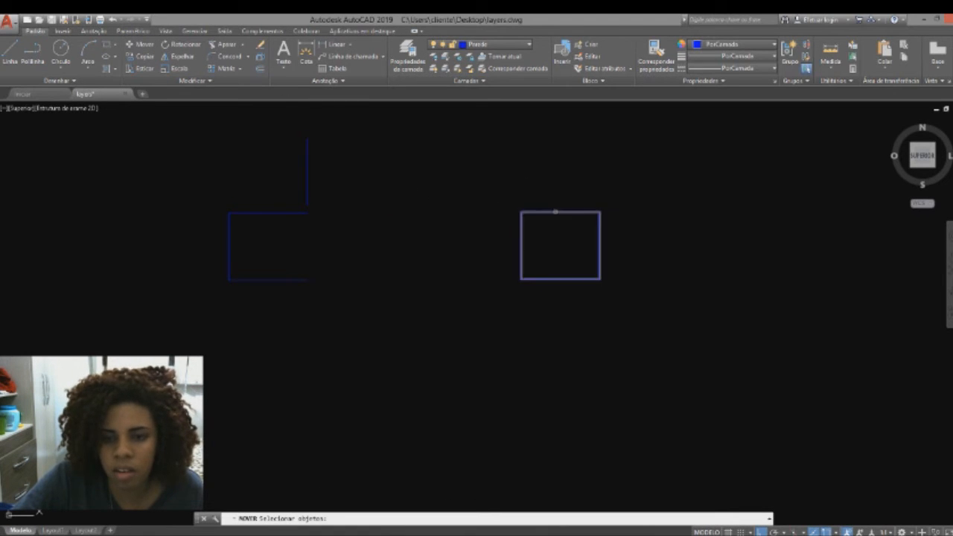
click(527, 211)
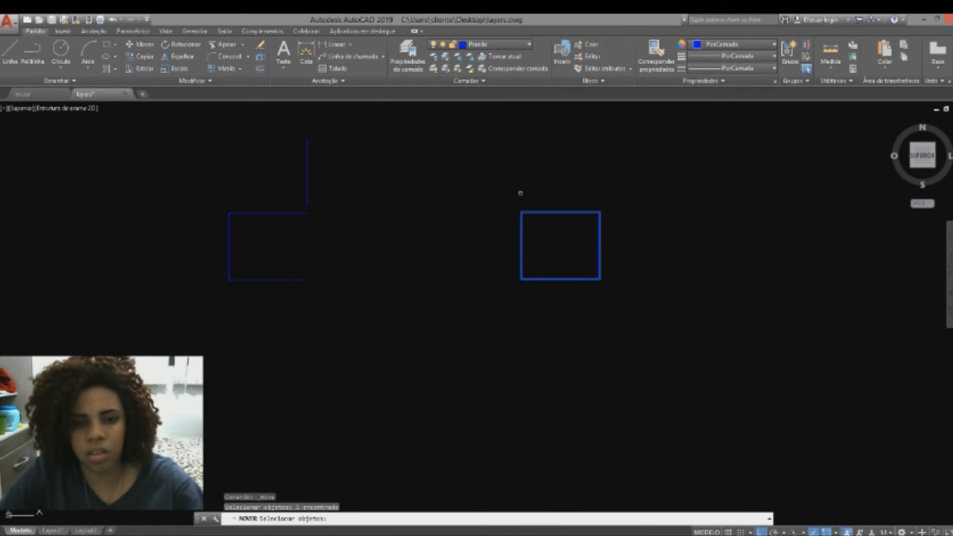
key(Escape)
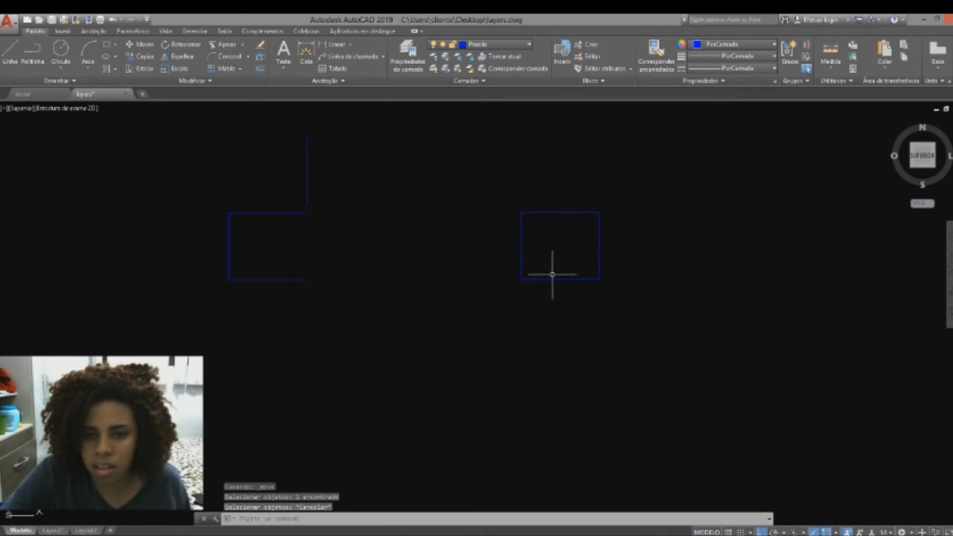
Move the detached vertical line from its upper endpoint back to the open side of the line-built rectangle
click(366, 181)
click(269, 132)
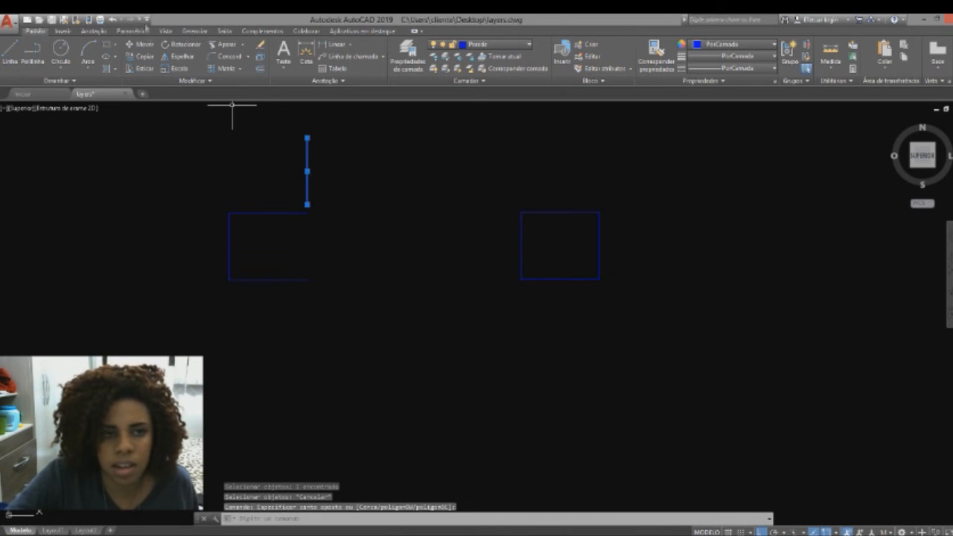
click(142, 44)
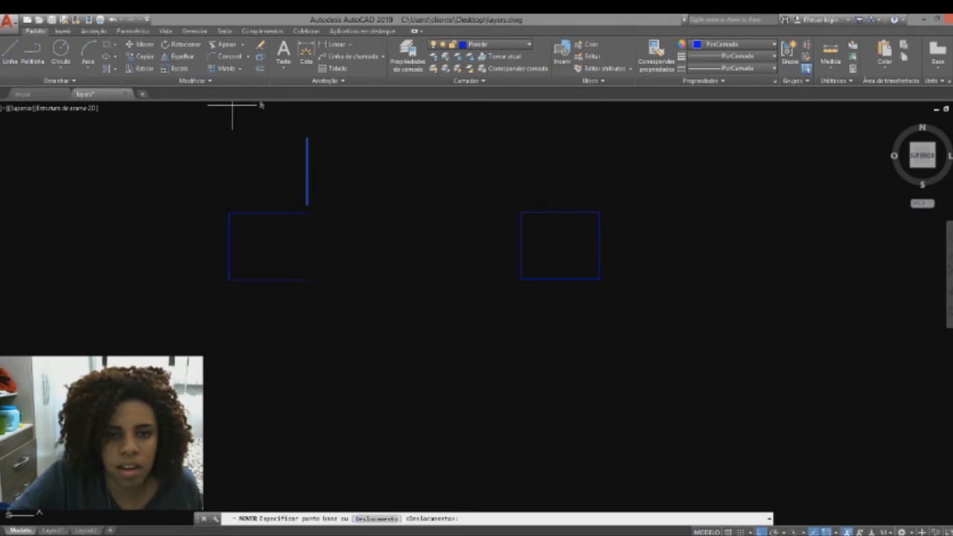
click(304, 137)
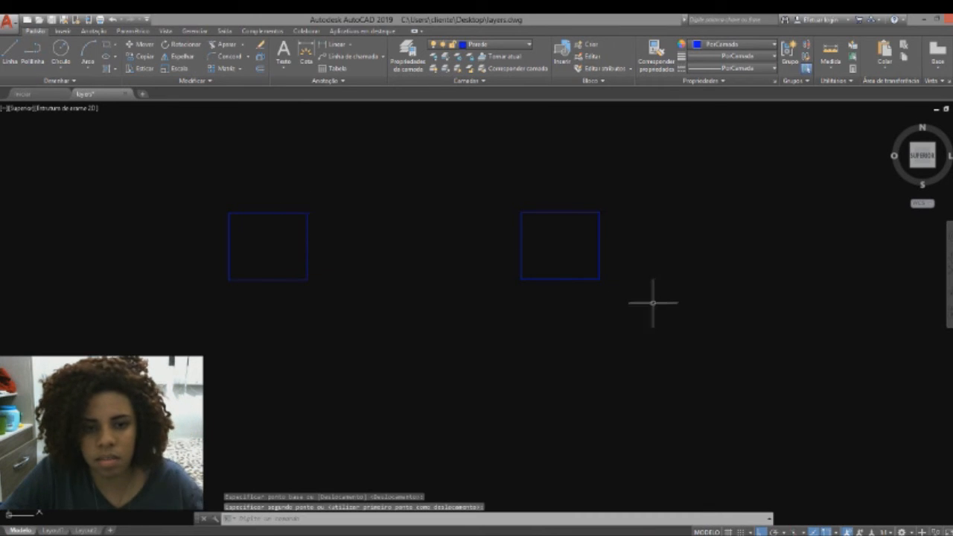
key(Escape)
Erase the polyline rectangle using a crossing selection
scroll(317, 303, up, 5)
scroll(317, 303, down, 3)
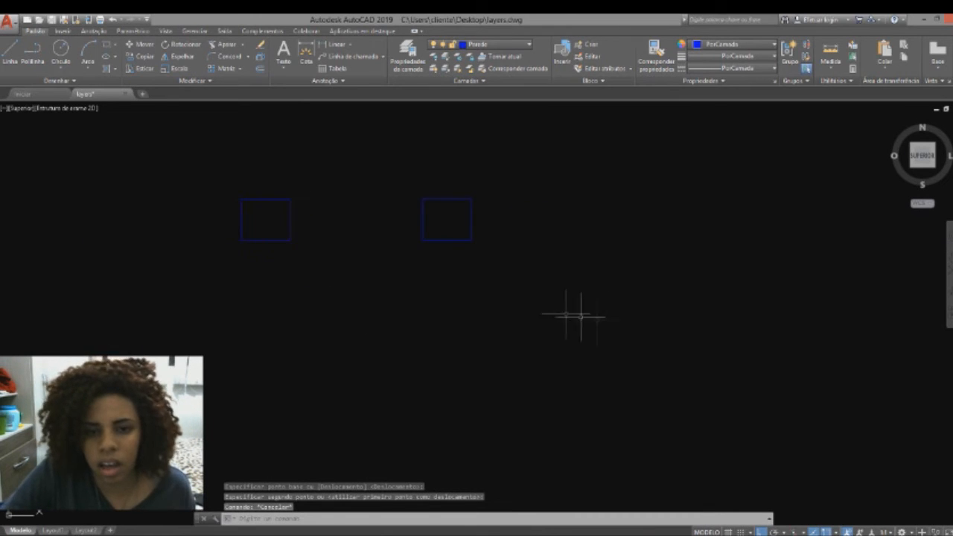
click(600, 322)
click(398, 151)
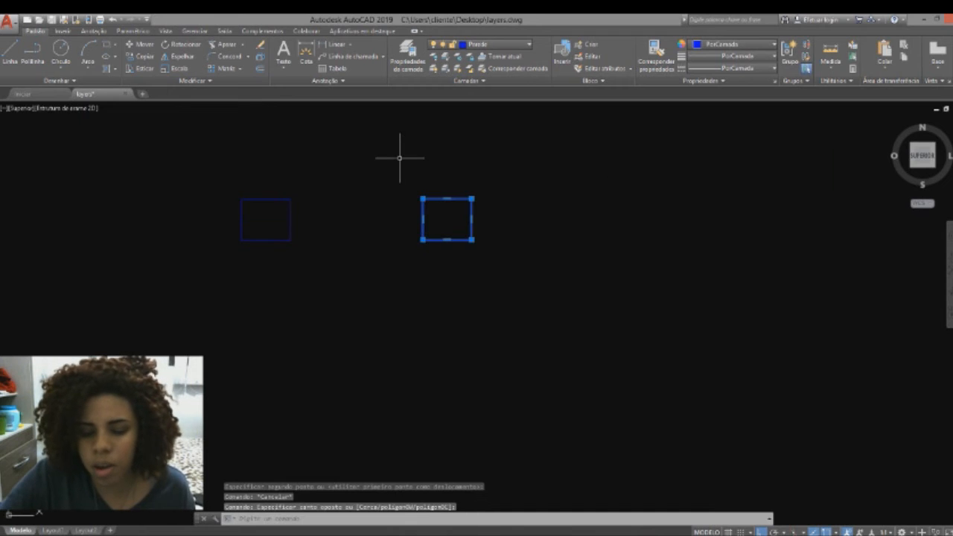
key(Delete)
Offset the upper horizontal line of the line-built rectangle inward by 0.25
scroll(251, 200, up, 6)
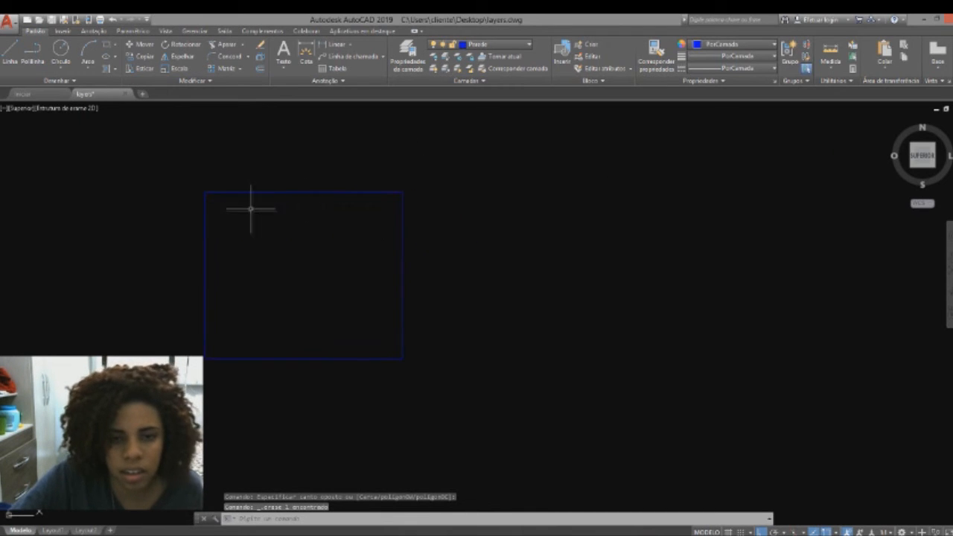
mouse_move(402, 255)
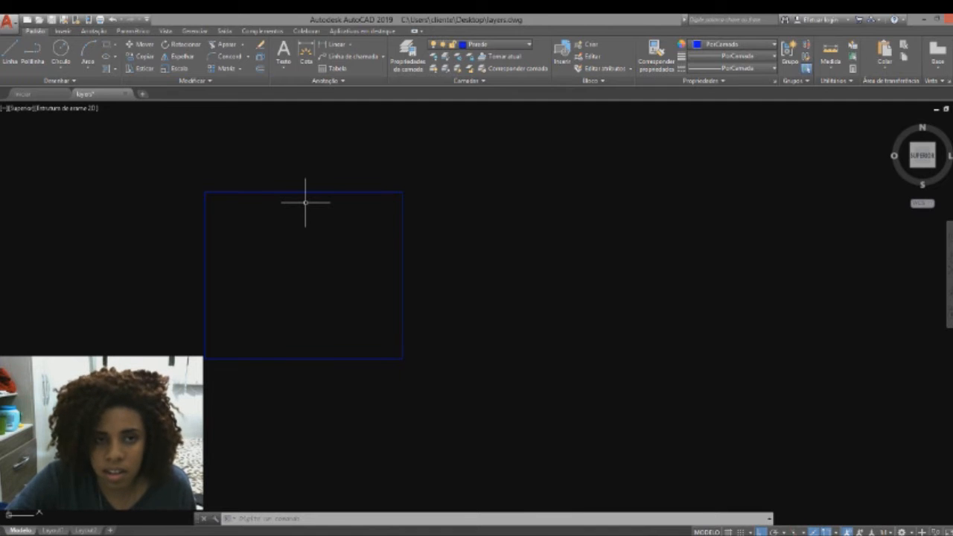
click(261, 68)
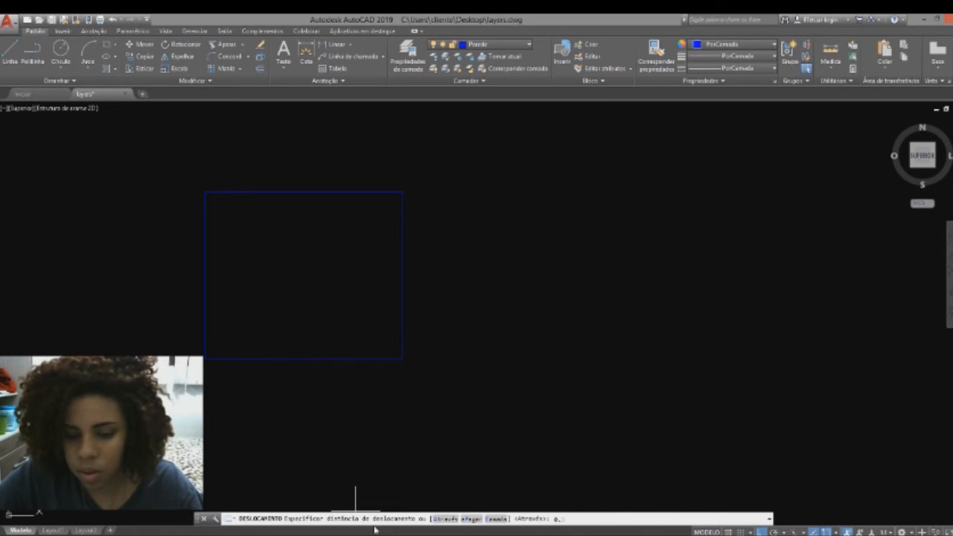
key(Return)
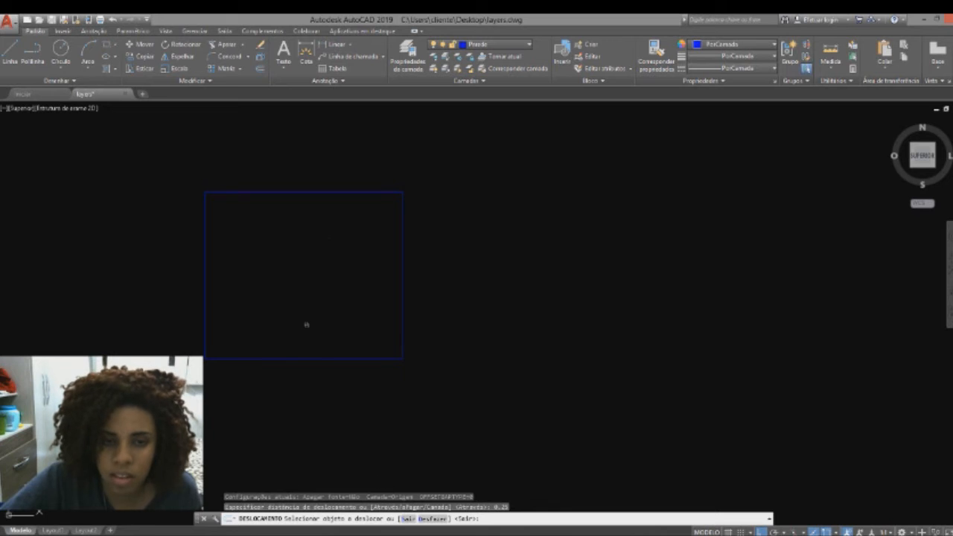
click(301, 191)
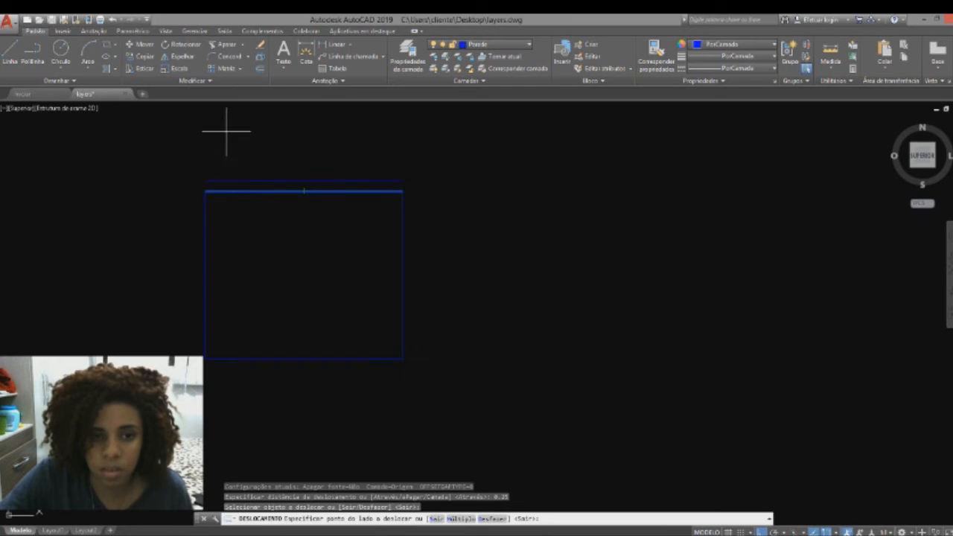
click(247, 208)
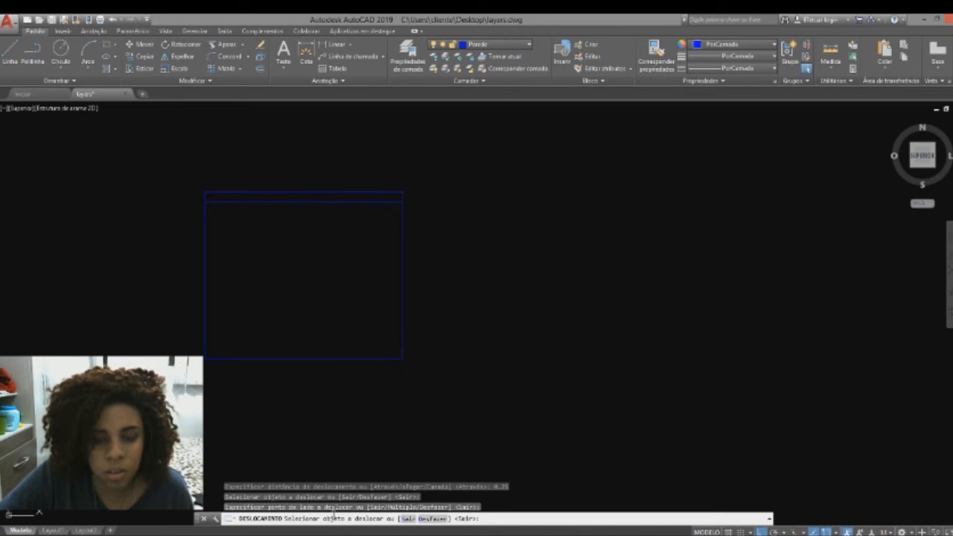
Offset the right, lower and left lines of the rectangle inward by the same distance and finish the Offset command
click(401, 235)
click(388, 246)
click(354, 360)
click(345, 313)
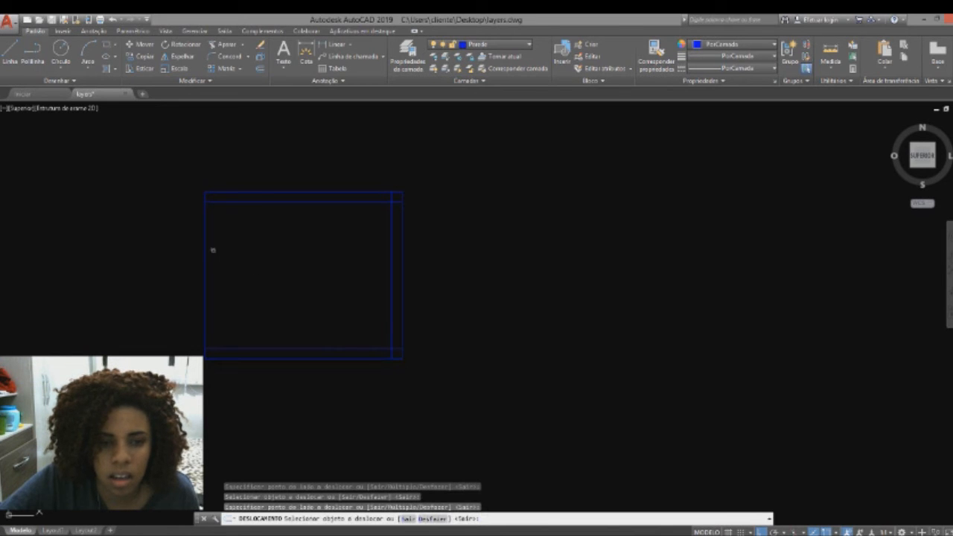
click(207, 243)
click(255, 247)
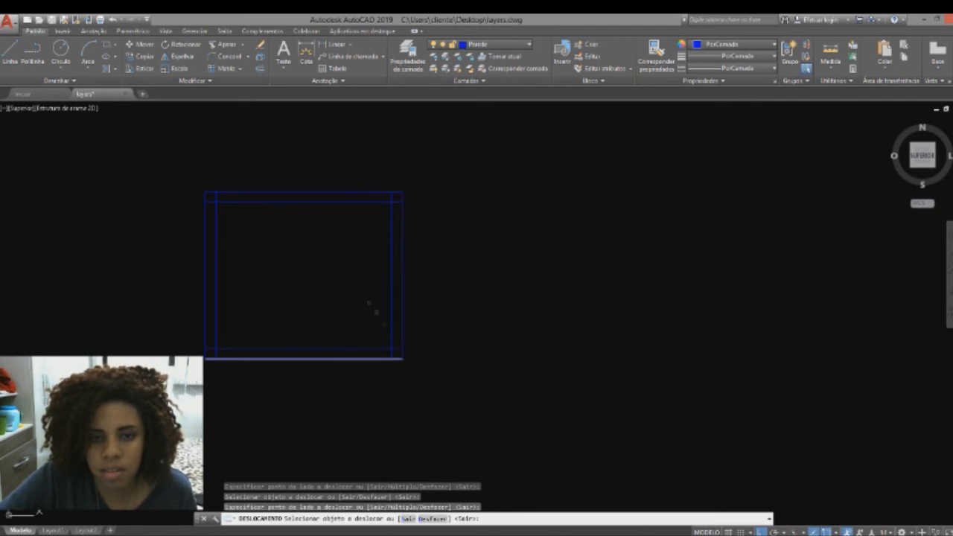
key(Return)
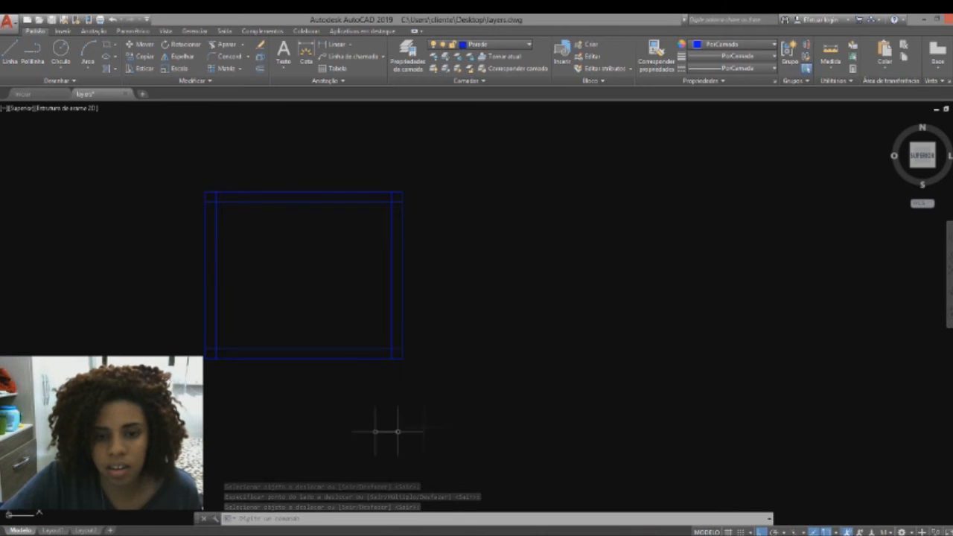
Trim both ends of the upper inner horizontal line, using the two inner vertical lines as cutting edges
scroll(397, 363, up, 3)
scroll(400, 348, up, 2)
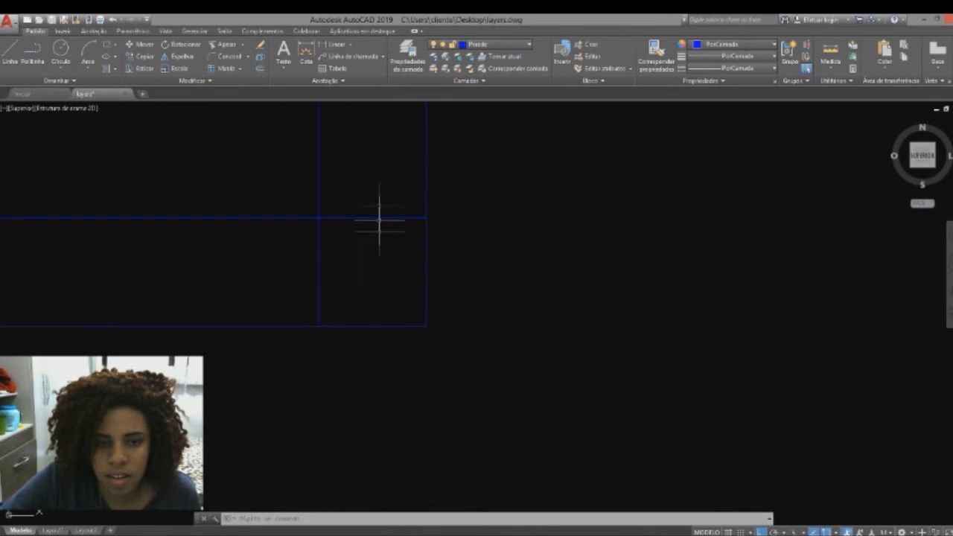
scroll(350, 266, down, 5)
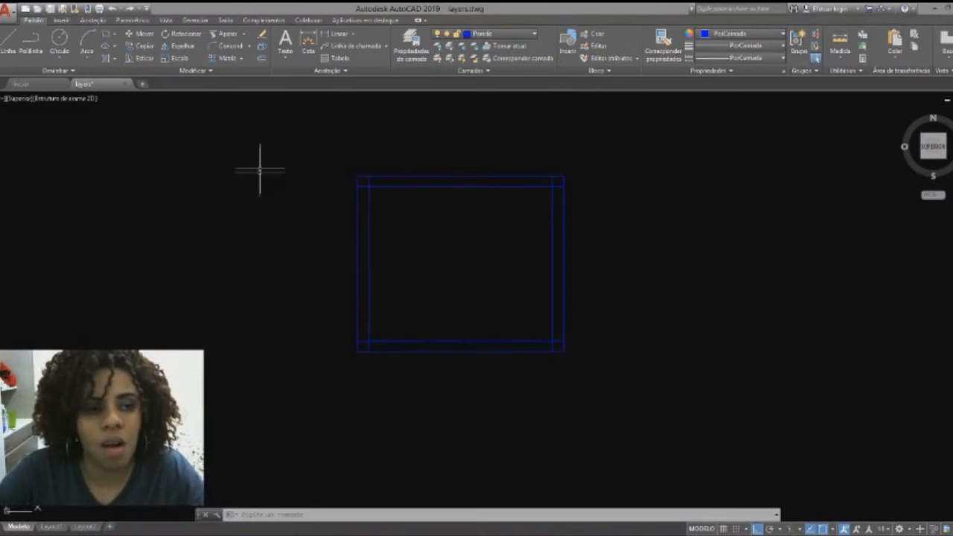
click(226, 35)
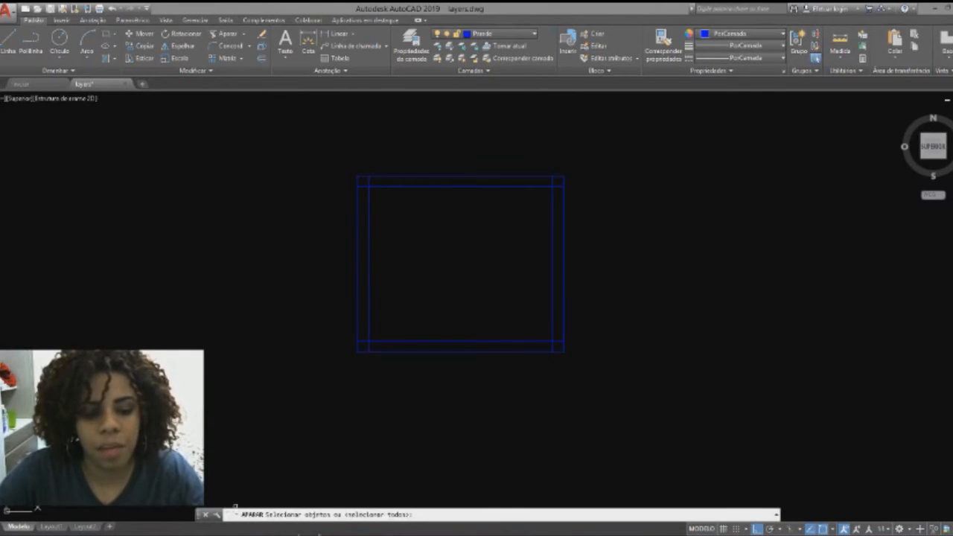
scroll(301, 505, up, 2)
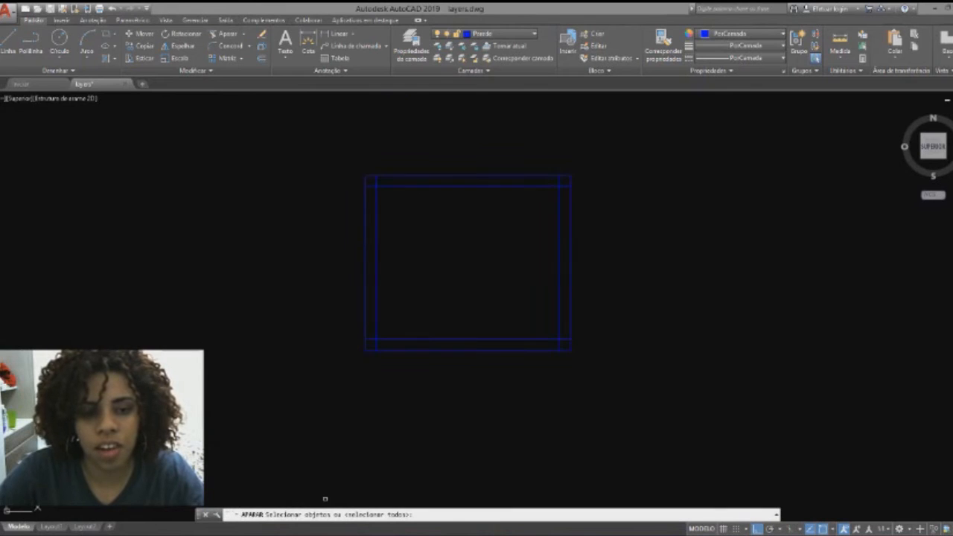
scroll(376, 220, up, 3)
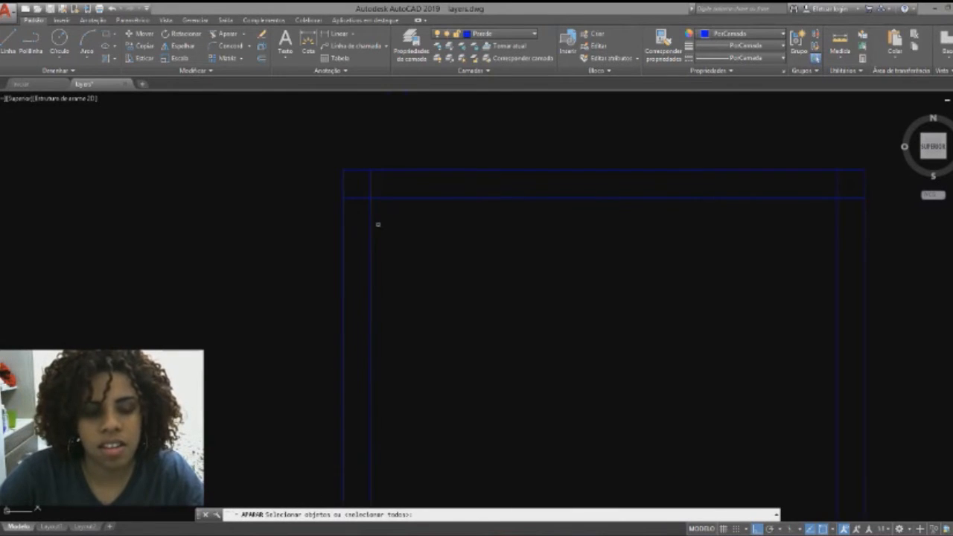
scroll(376, 222, down, 1)
click(364, 205)
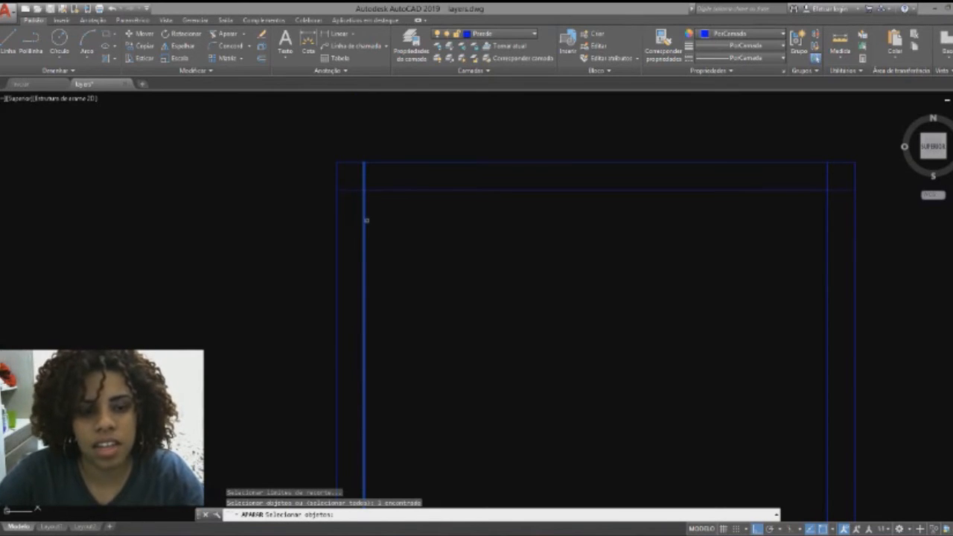
click(828, 205)
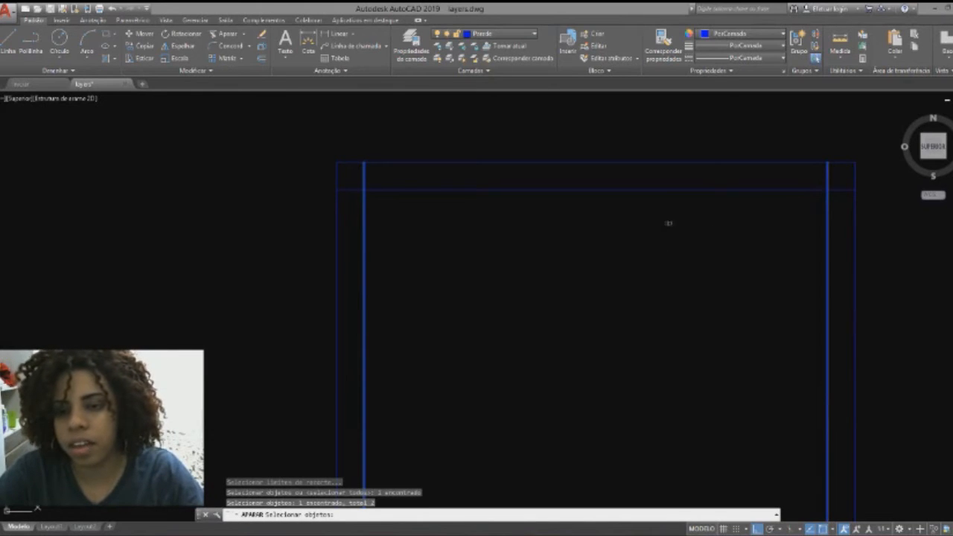
key(Return)
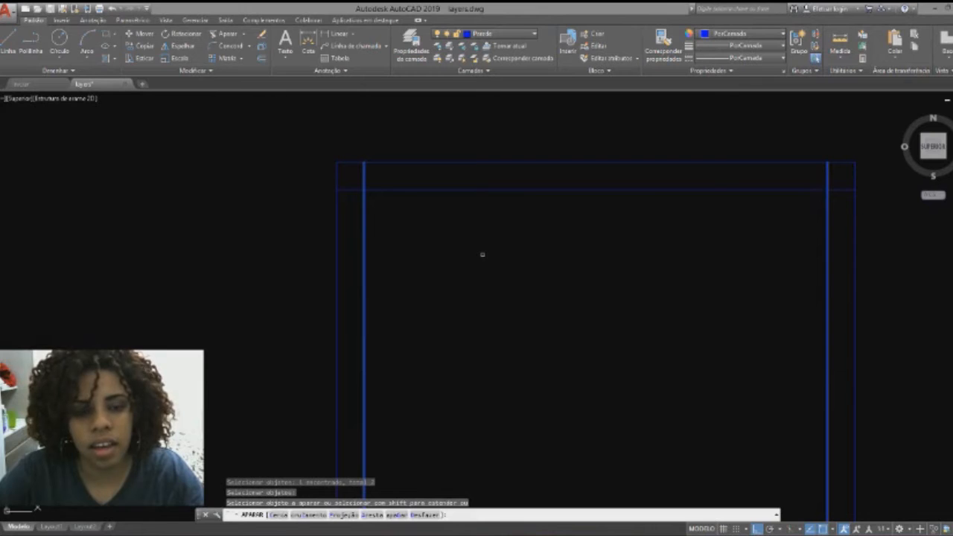
click(354, 190)
click(852, 189)
click(852, 189)
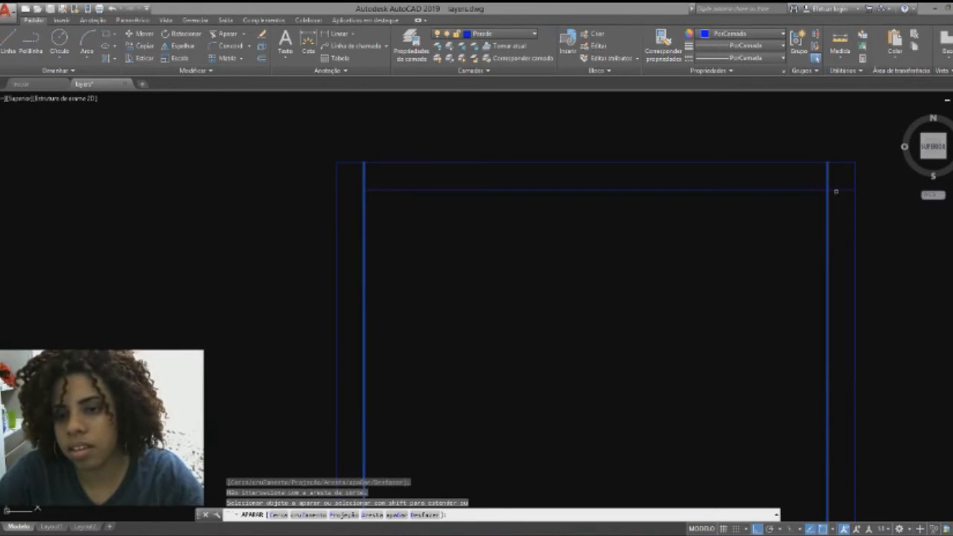
click(835, 188)
click(837, 215)
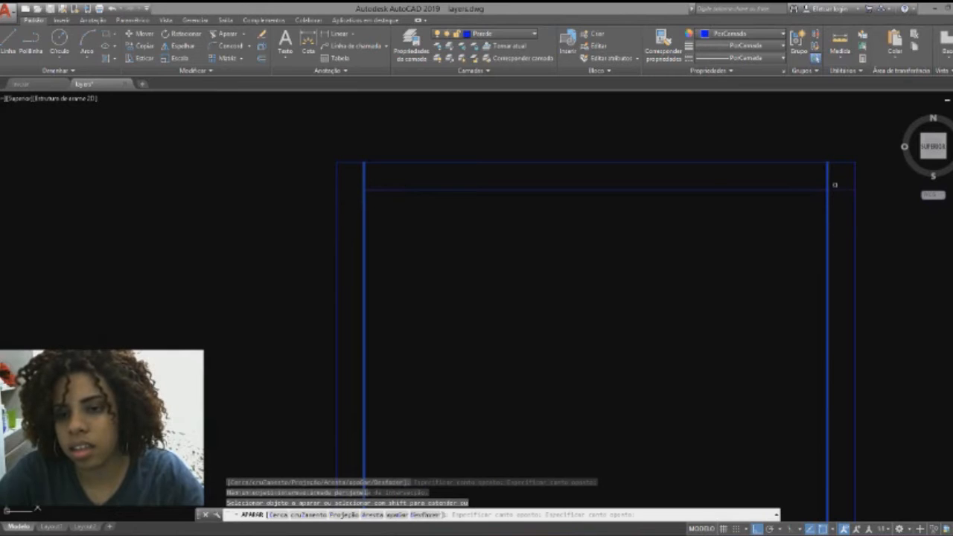
scroll(834, 205, down, 1)
click(839, 193)
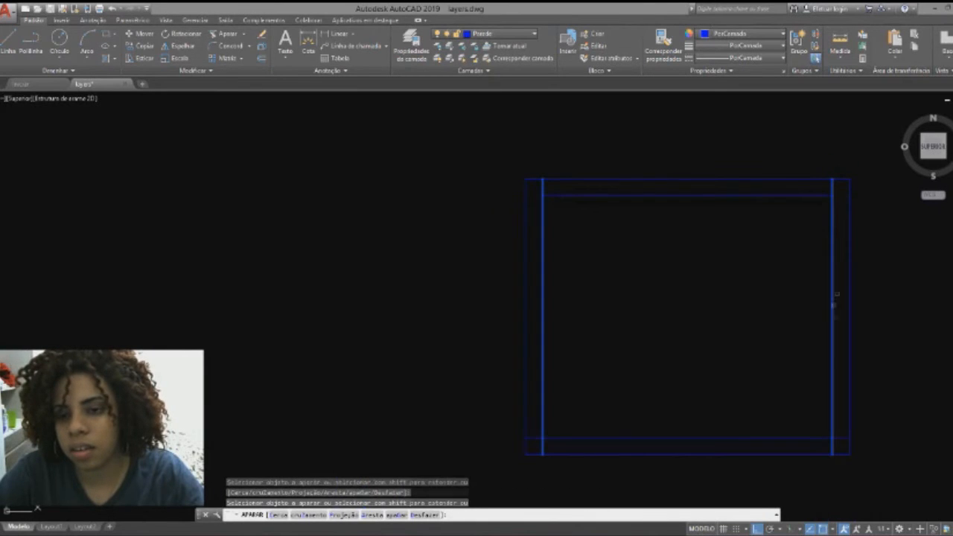
Trim both ends of the lower inner horizontal line against the same two inner vertical lines and finish trimming
scroll(832, 458, up, 5)
scroll(806, 357, down, 8)
scroll(692, 354, up, 8)
scroll(693, 343, up, 3)
click(683, 411)
click(639, 318)
scroll(640, 319, down, 6)
scroll(649, 216, up, 5)
click(638, 261)
scroll(646, 290, up, 3)
key(Return)
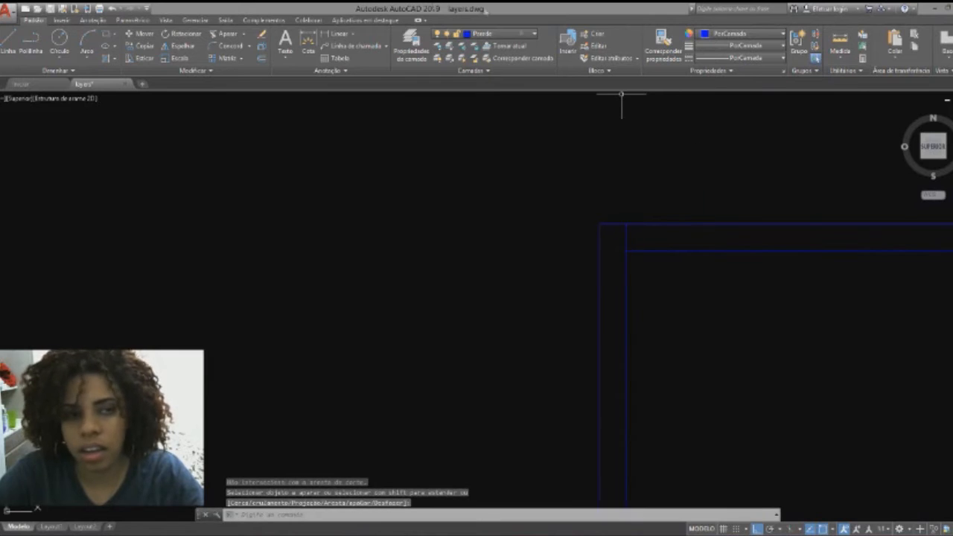
Trim the lower ends of both inner vertical lines, using the two inner horizontal lines as cutting edges
click(225, 33)
scroll(797, 283, down, 5)
scroll(822, 275, up, 2)
scroll(839, 258, up, 2)
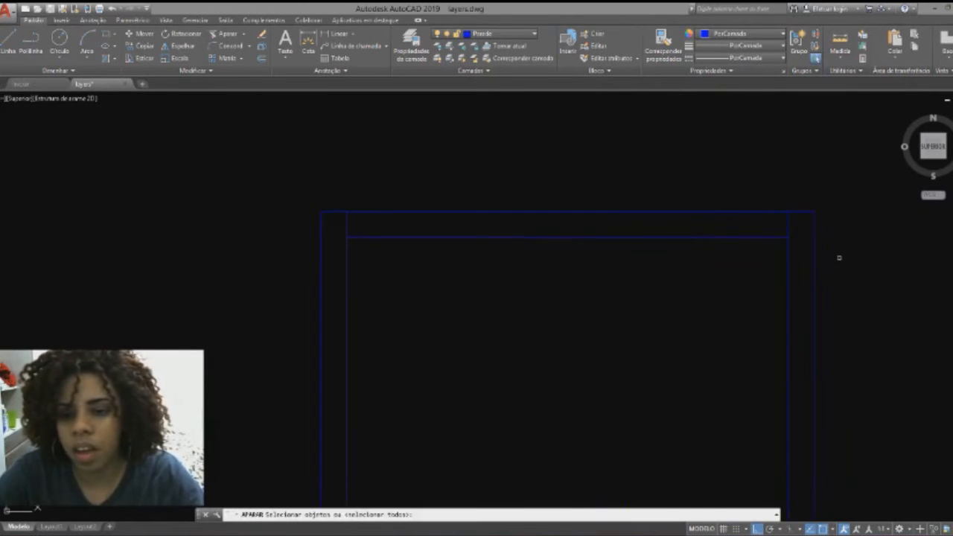
click(738, 236)
scroll(738, 237, down, 4)
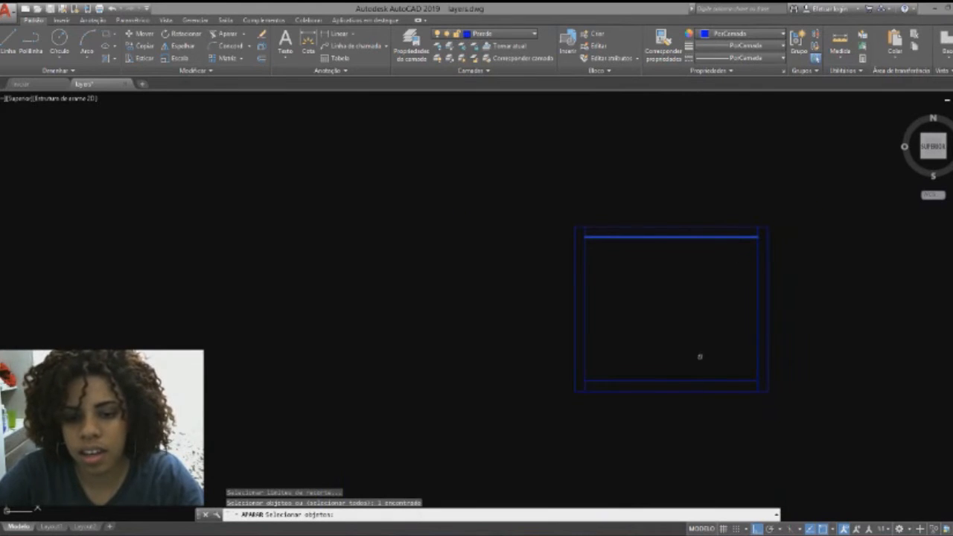
click(679, 383)
scroll(800, 402, up, 4)
scroll(748, 376, up, 4)
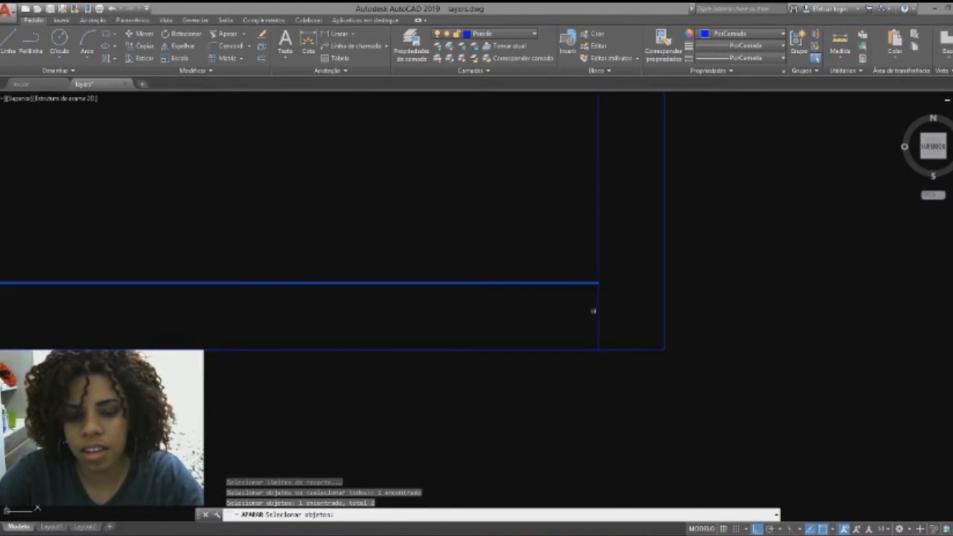
scroll(532, 291, down, 4)
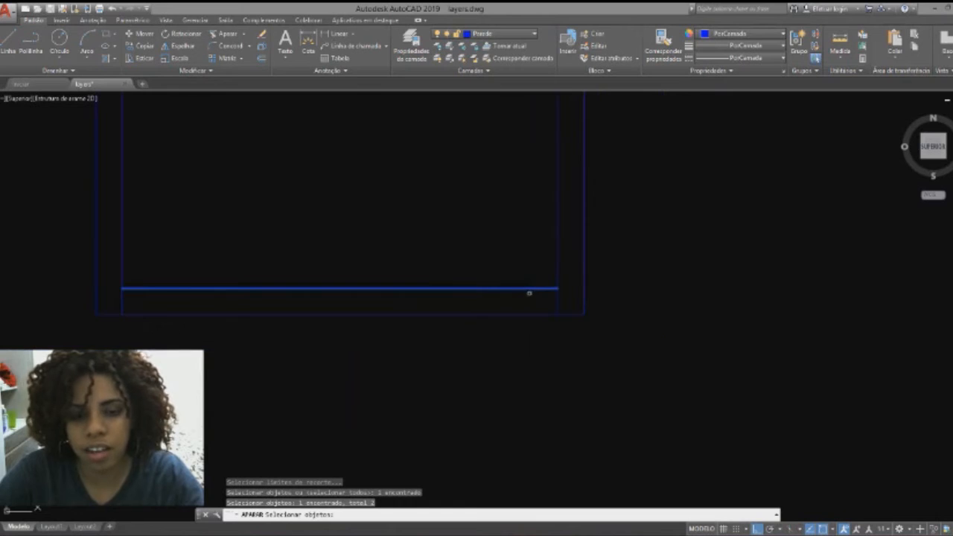
key(Return)
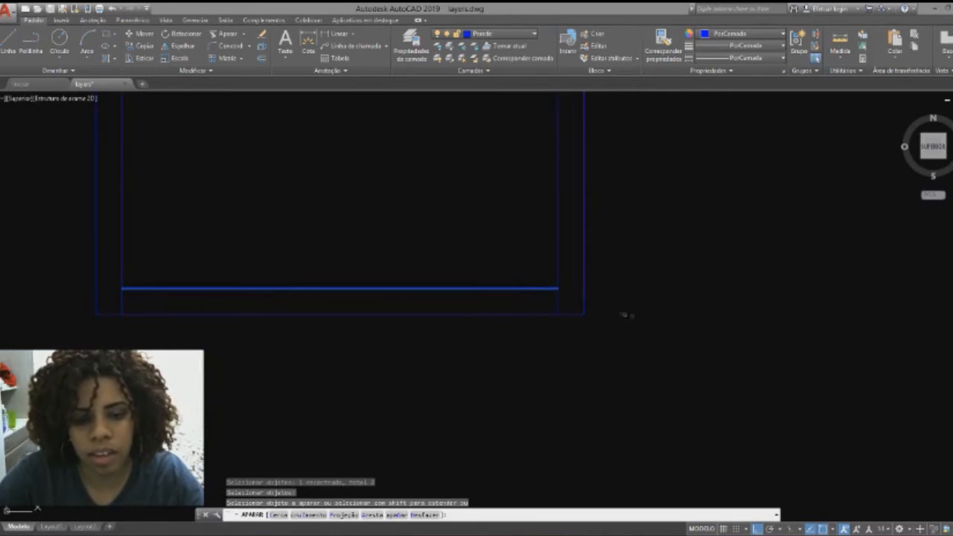
click(563, 299)
click(533, 299)
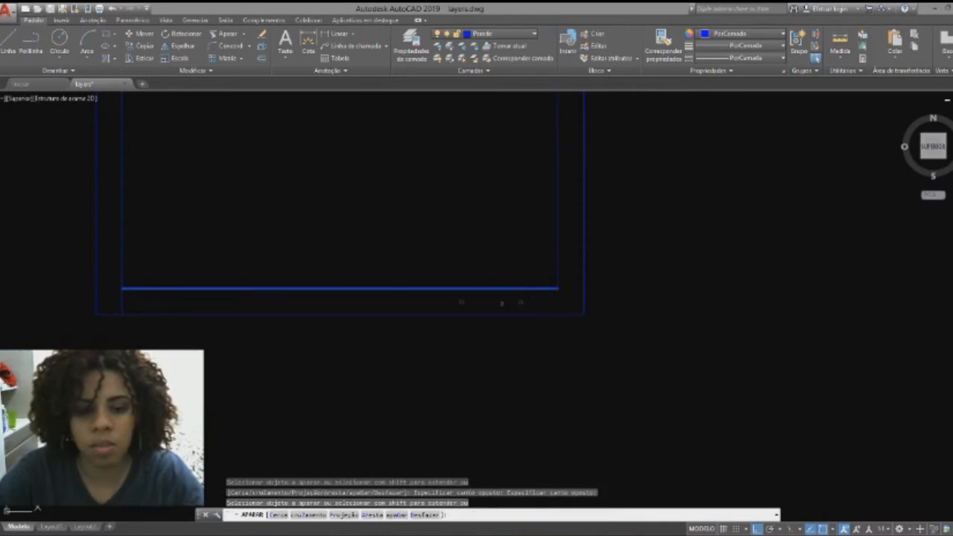
click(172, 288)
click(136, 300)
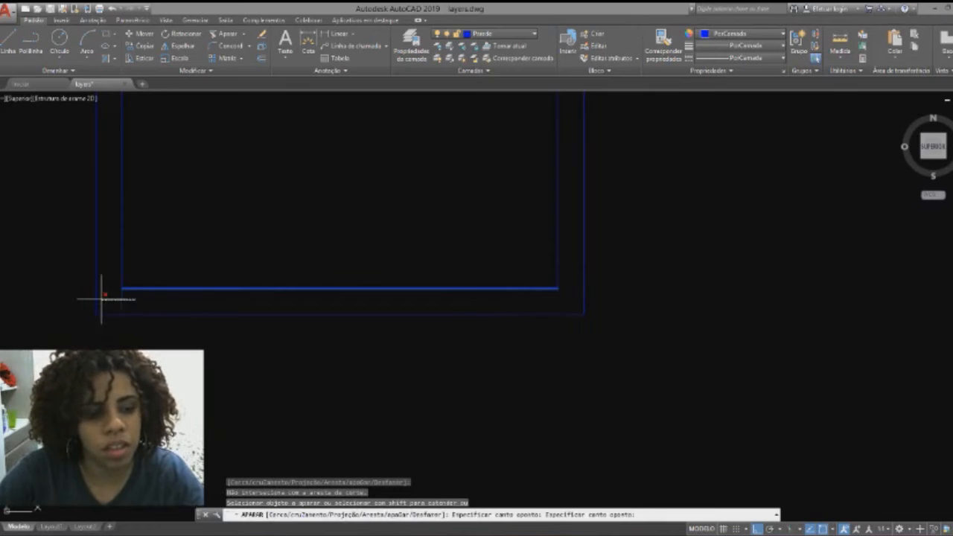
click(111, 299)
Trim the upper ends of both inner vertical lines above the upper inner horizontal line and finish trimming
scroll(112, 300, down, 6)
scroll(127, 193, up, 6)
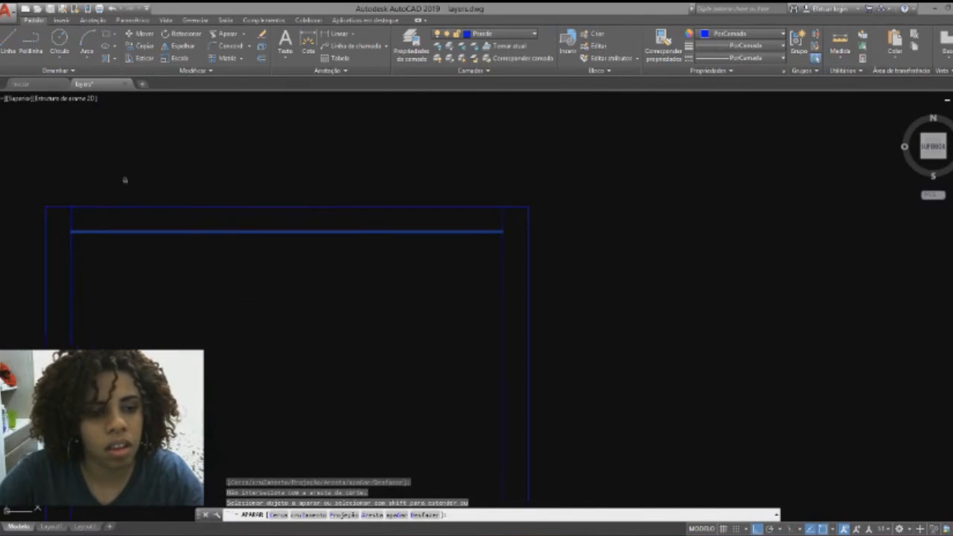
click(509, 221)
click(497, 218)
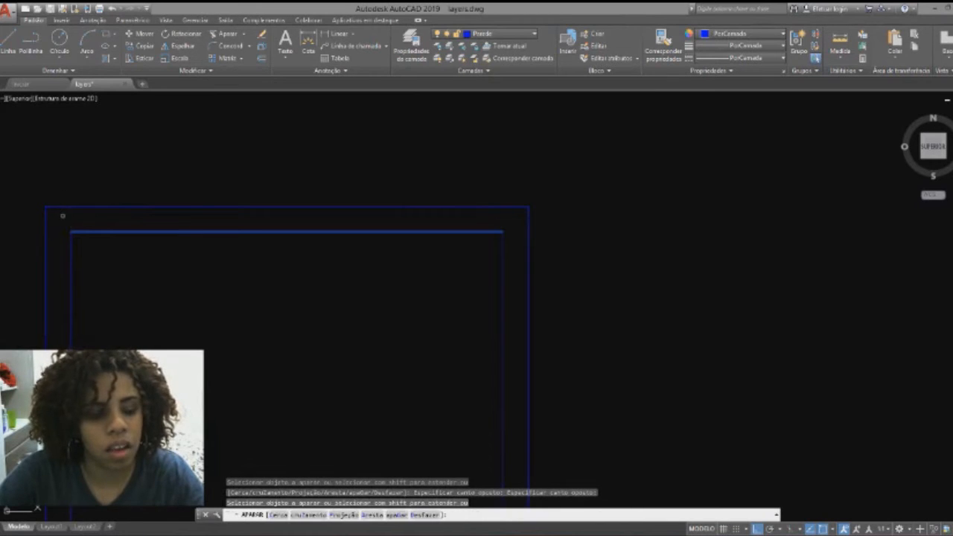
key(Return)
scroll(323, 326, down, 4)
mouse_move(309, 330)
middle_down()
mouse_move(457, 283)
mouse_move(502, 296)
middle_up()
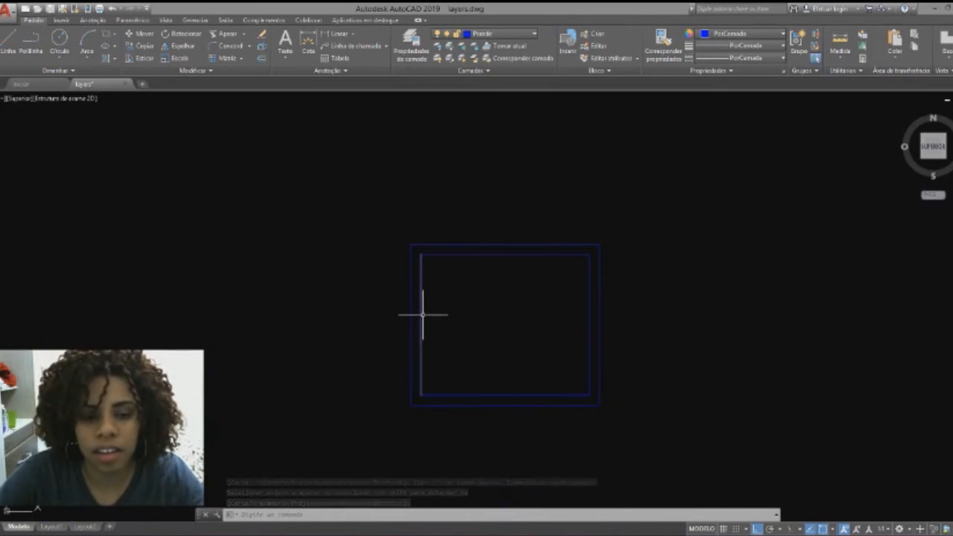
Draw a short horizontal line across the left wall's thickness, from its inner line to its outer line
click(15, 41)
scroll(461, 376, up, 4)
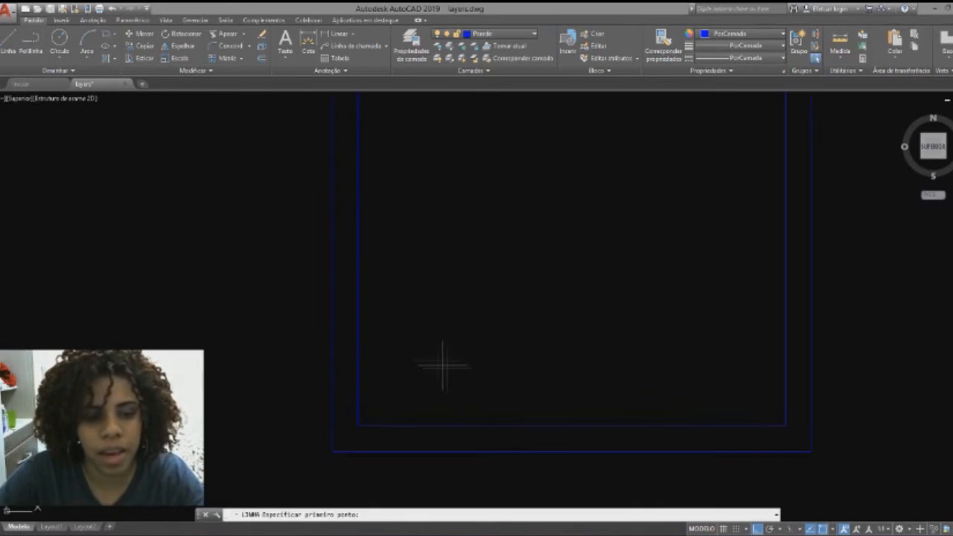
click(357, 246)
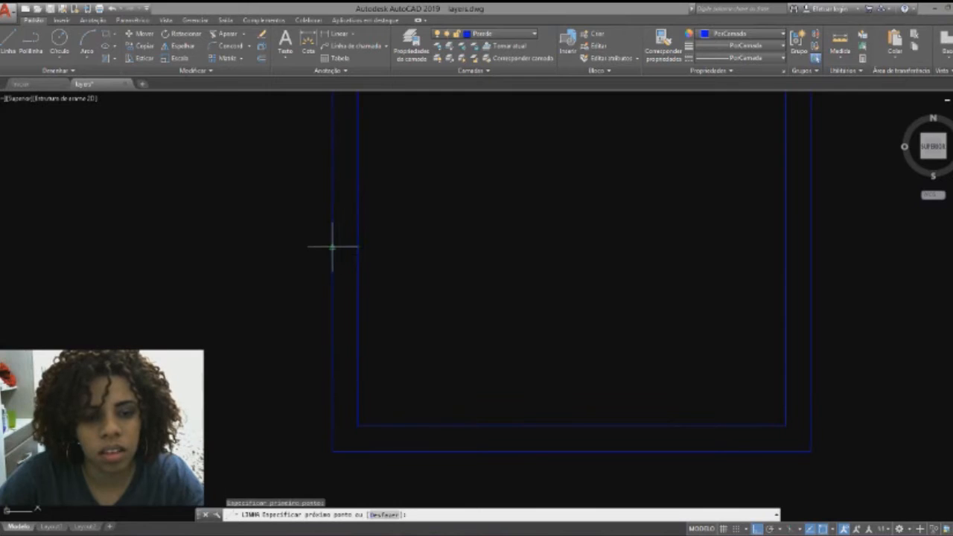
click(333, 247)
key(Escape)
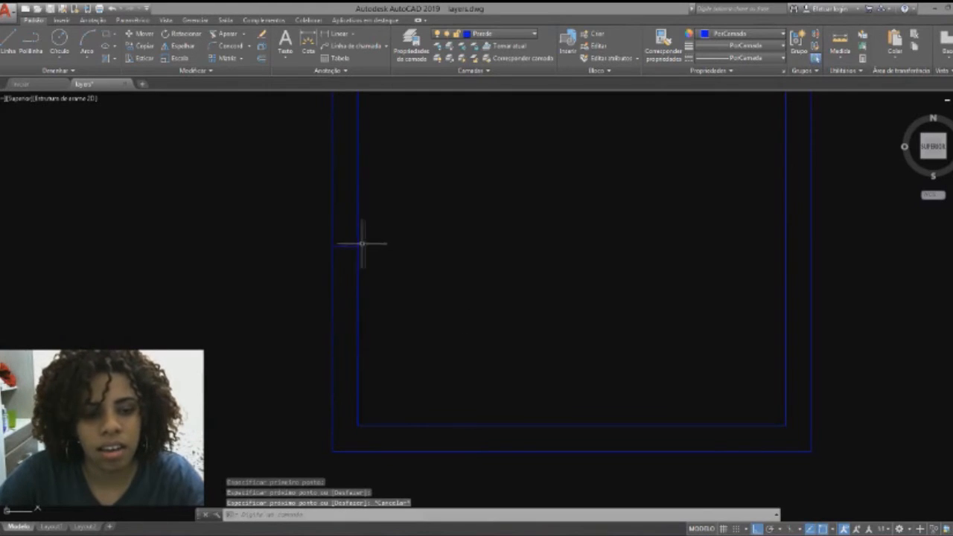
key(Return)
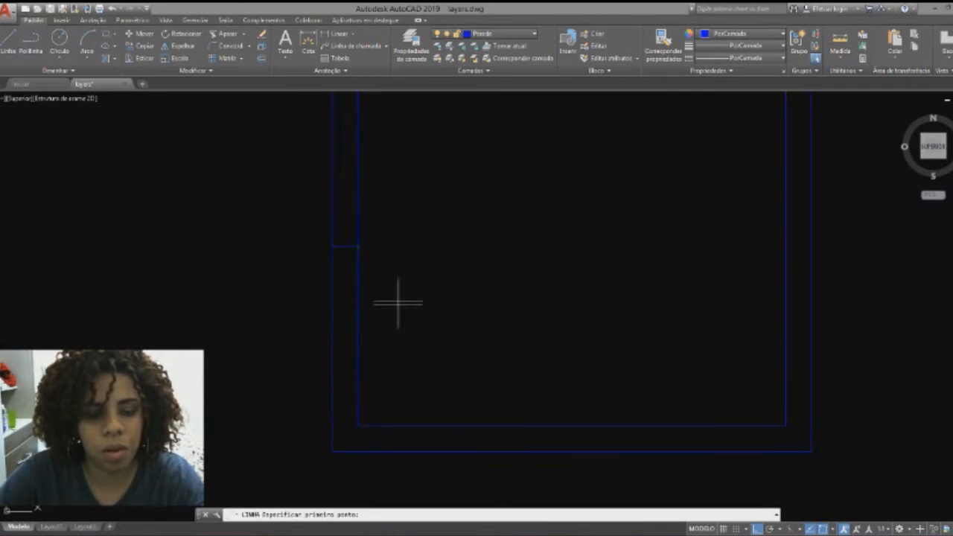
scroll(337, 259, down, 3)
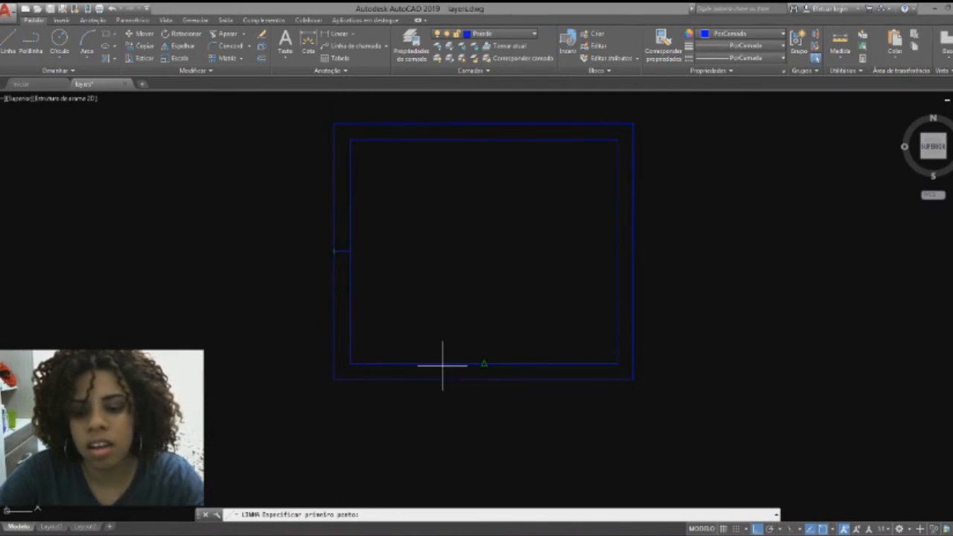
key(Escape)
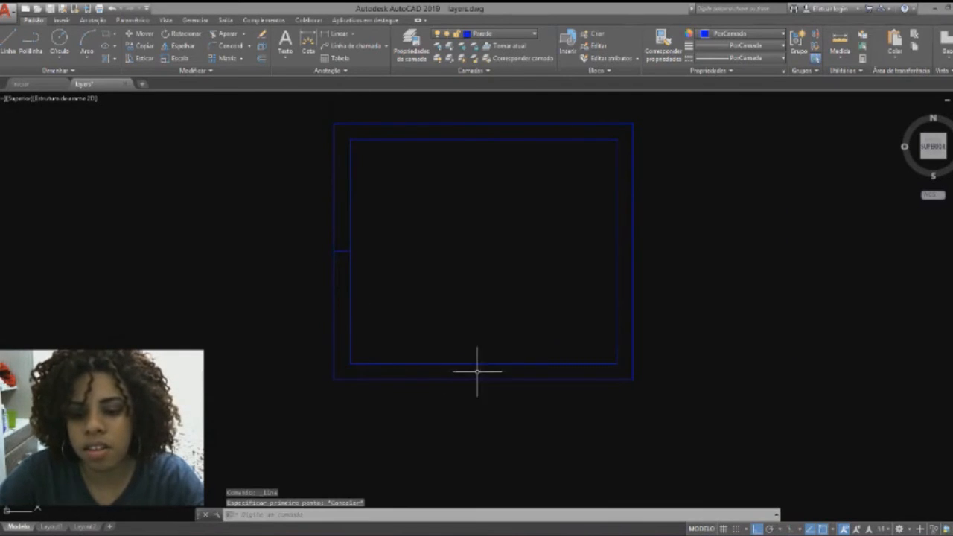
click(833, 529)
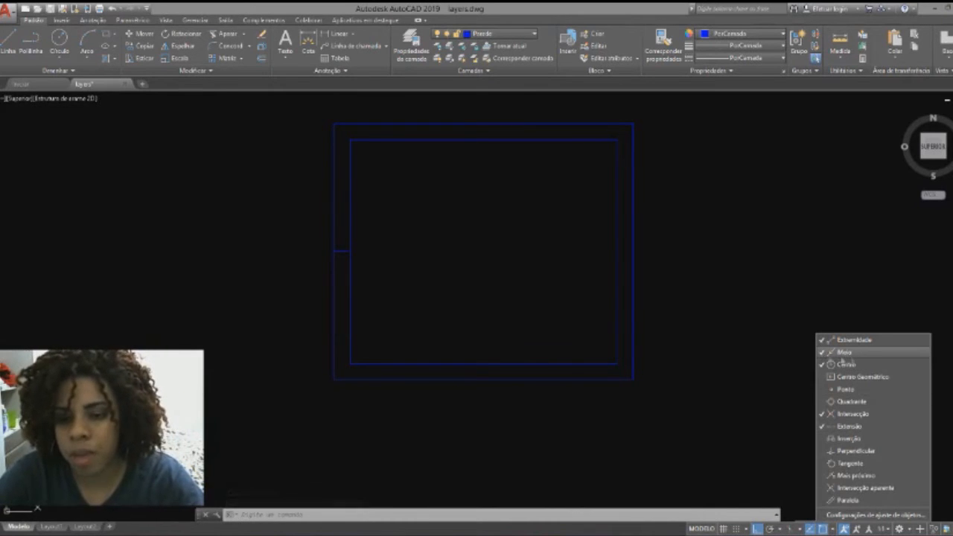
key(Escape)
click(723, 246)
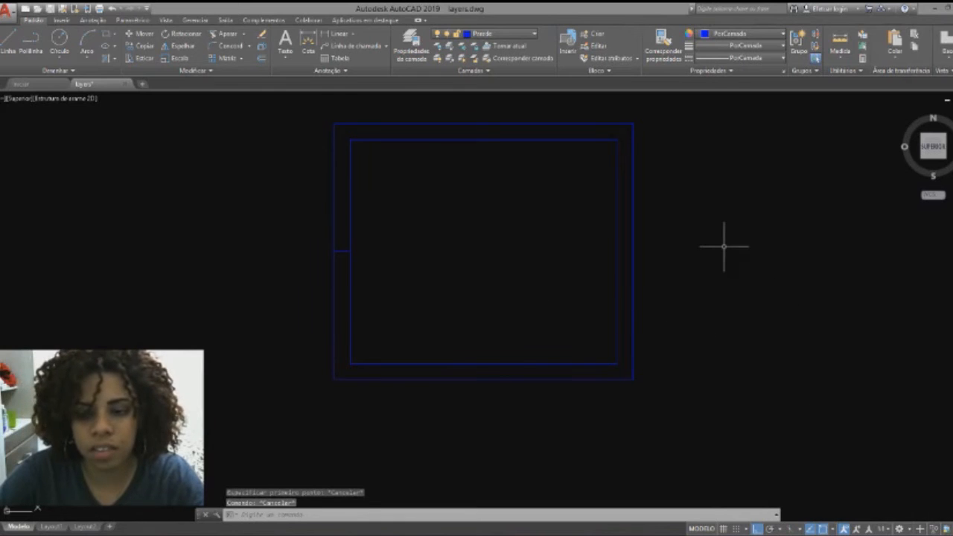
key(Escape)
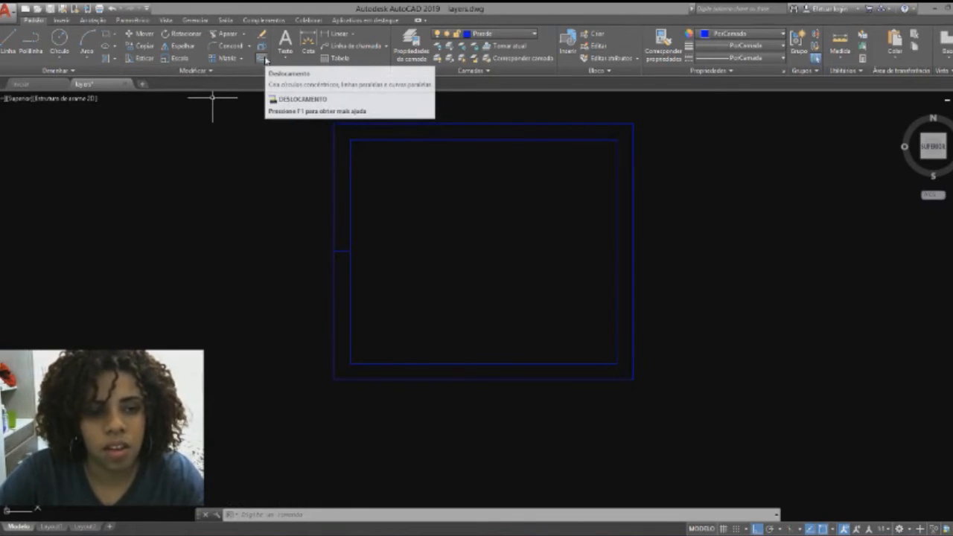
Offset the short line across the left wall by 0.75, once upward and once downward
click(266, 58)
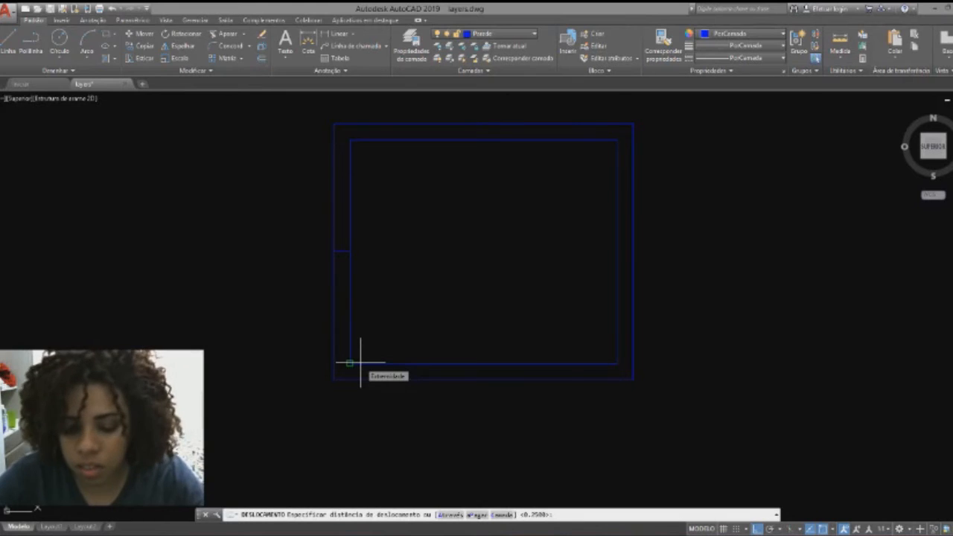
text(a)
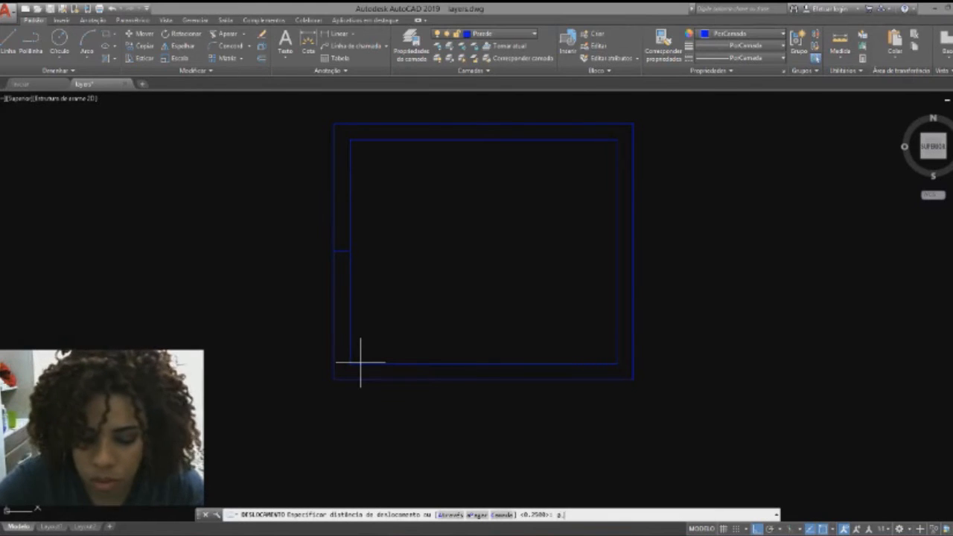
key(Return)
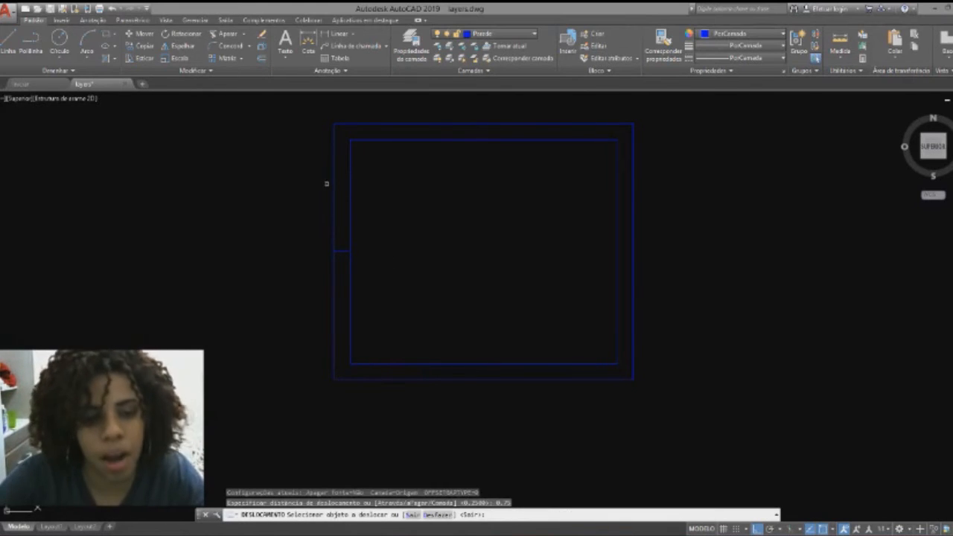
scroll(339, 216, up, 4)
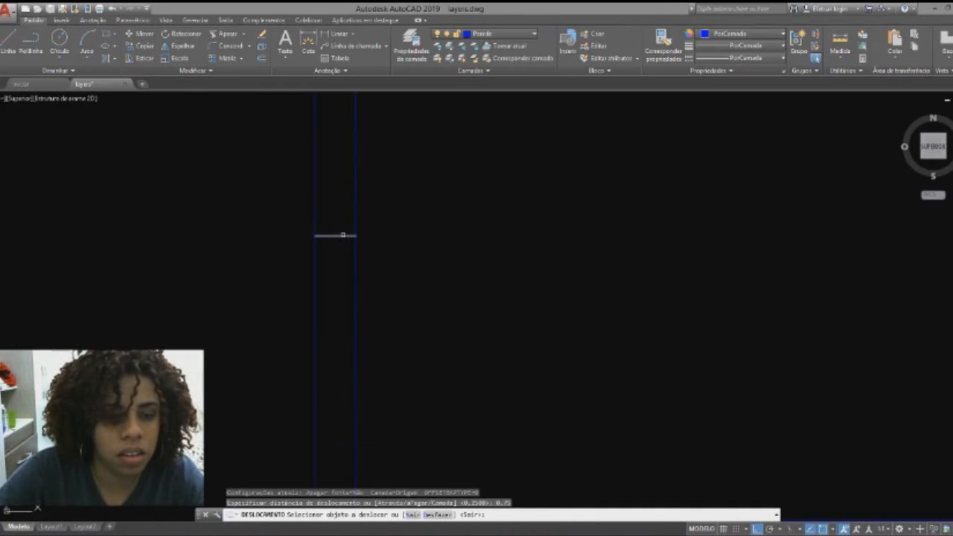
click(343, 236)
click(347, 111)
click(337, 236)
click(336, 326)
key(Escape)
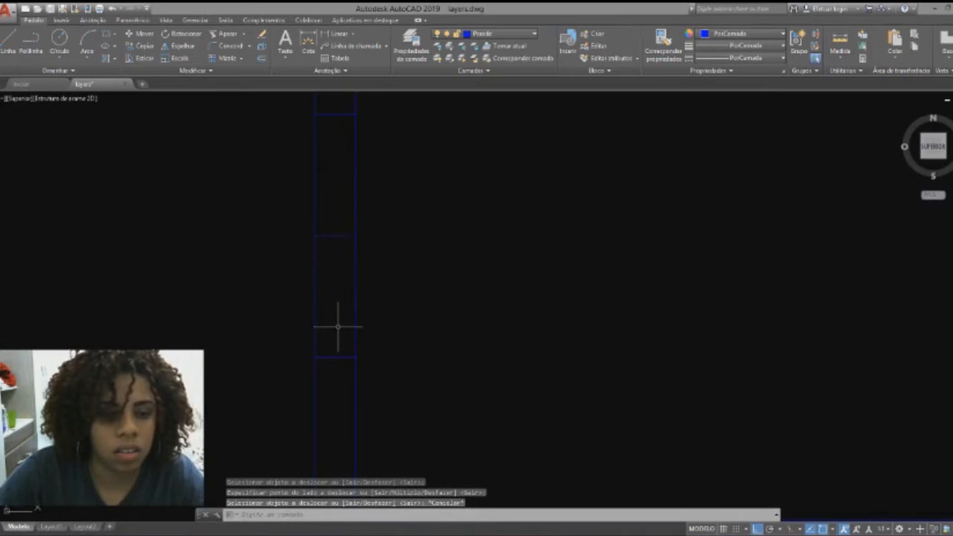
Delete the original middle line across the left wall, leaving the two offset copies
scroll(338, 326, down, 4)
key(Return)
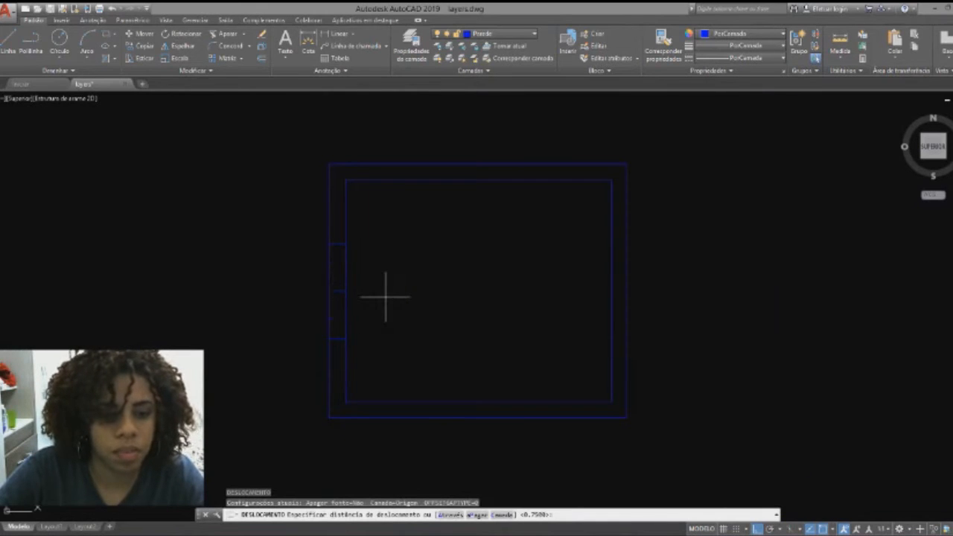
key(Escape)
scroll(323, 287, up, 4)
click(365, 290)
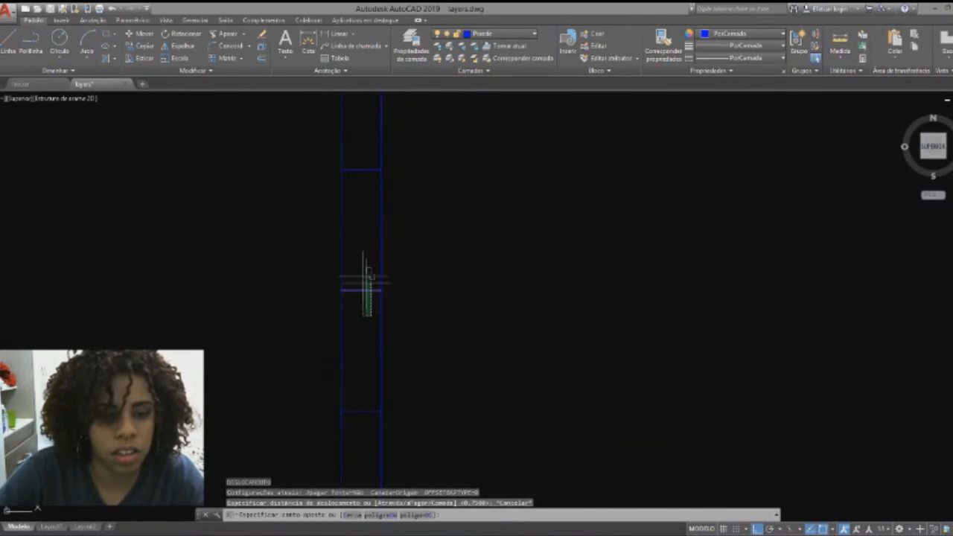
click(354, 261)
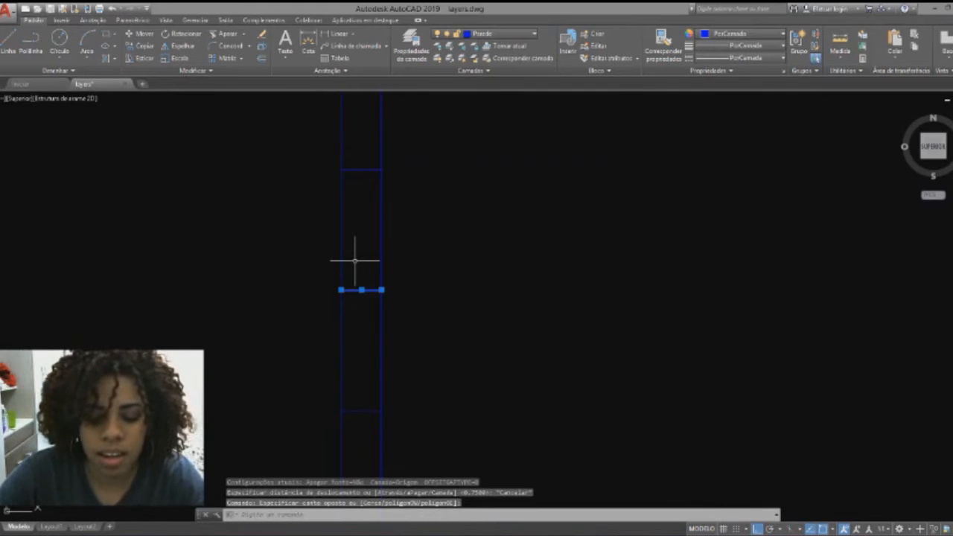
key(Delete)
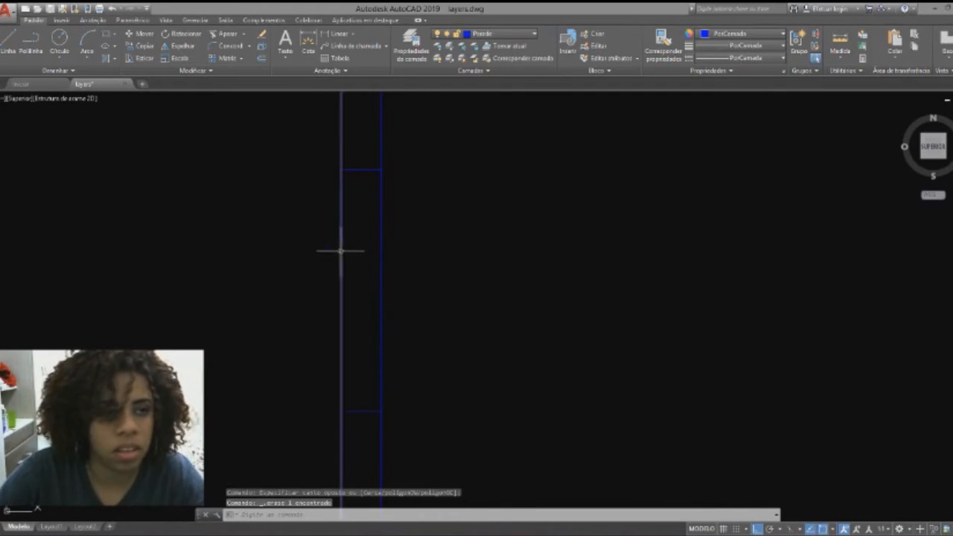
Trim both left wall lines between the two short cross lines to open a gap for the window
scroll(334, 249, down, 4)
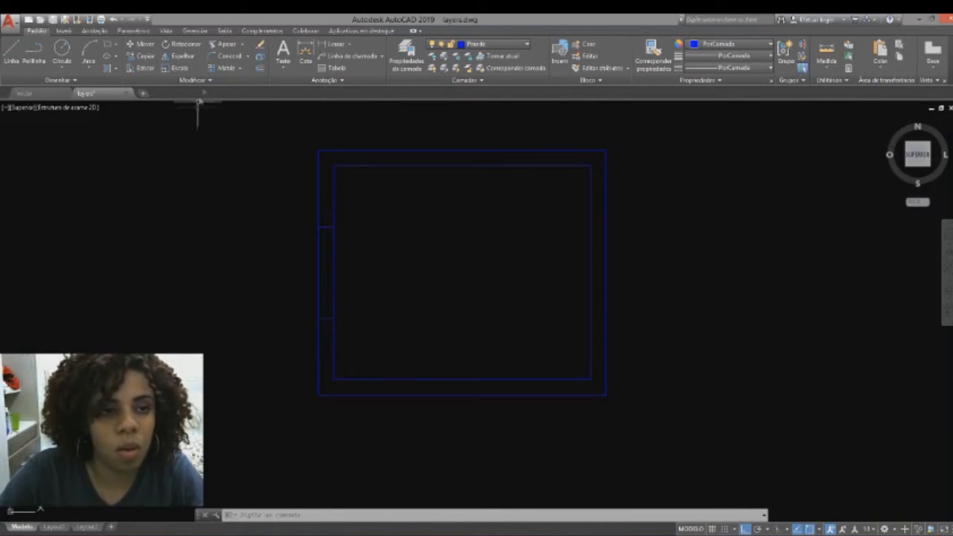
click(224, 45)
scroll(323, 223, up, 2)
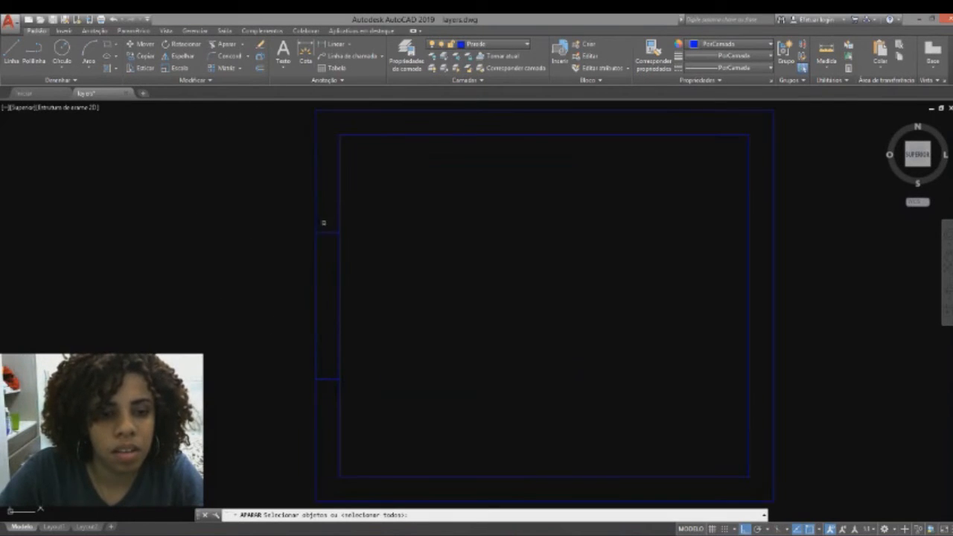
click(329, 231)
click(327, 380)
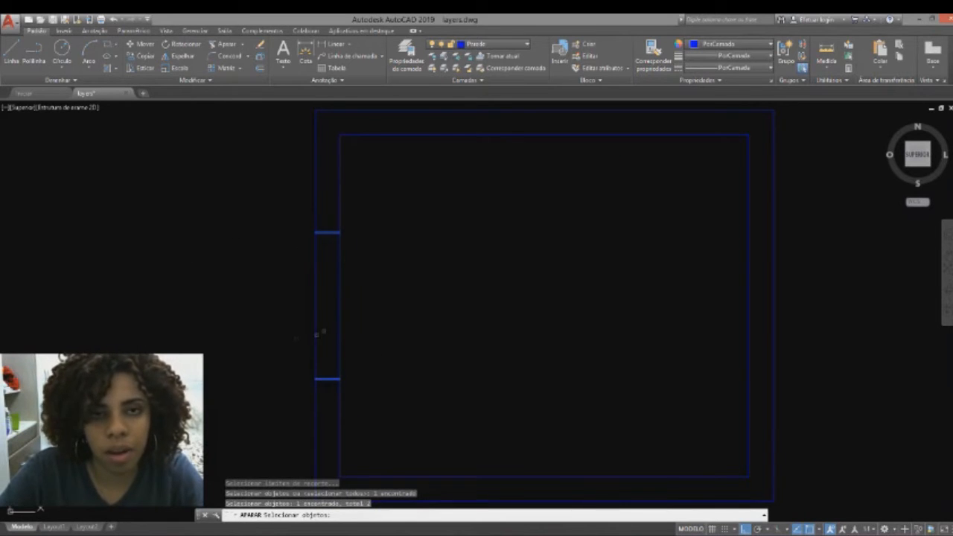
key(Return)
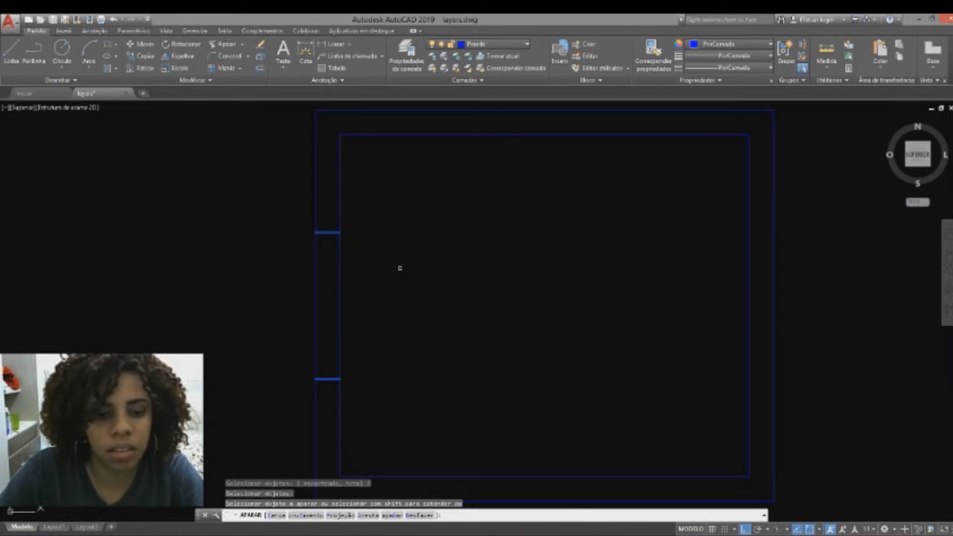
click(420, 289)
click(266, 265)
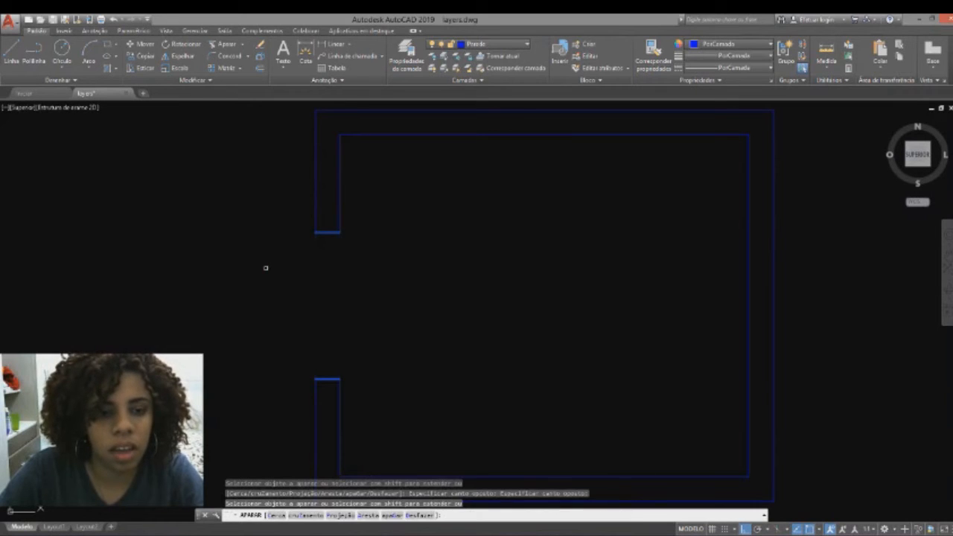
key(Return)
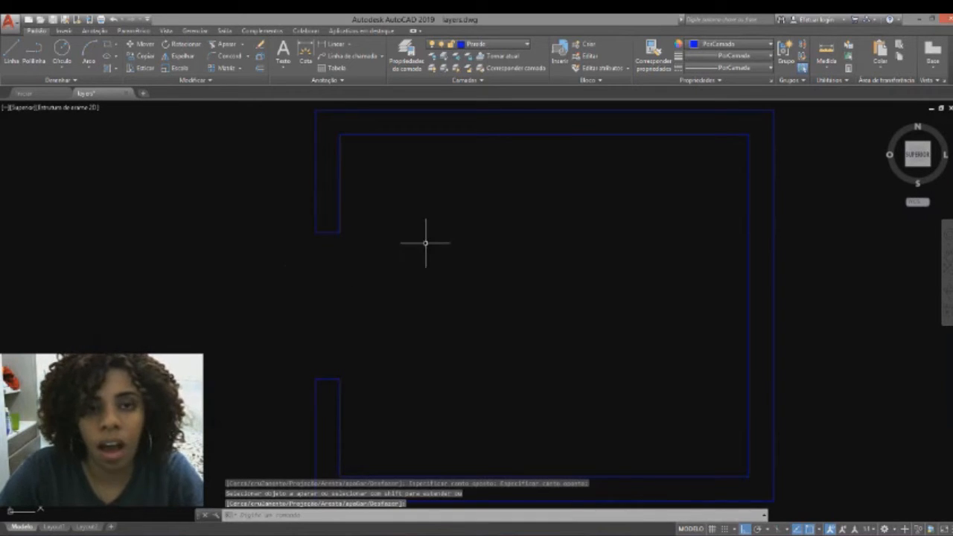
Make Esquadrias the current layer and draw a vertical line across the left wall's opening along its outer face
click(491, 43)
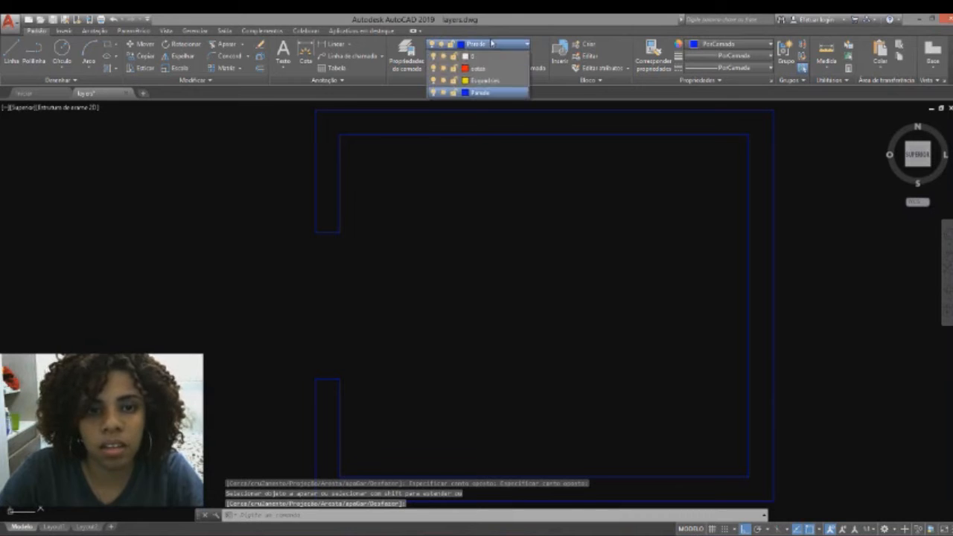
click(480, 80)
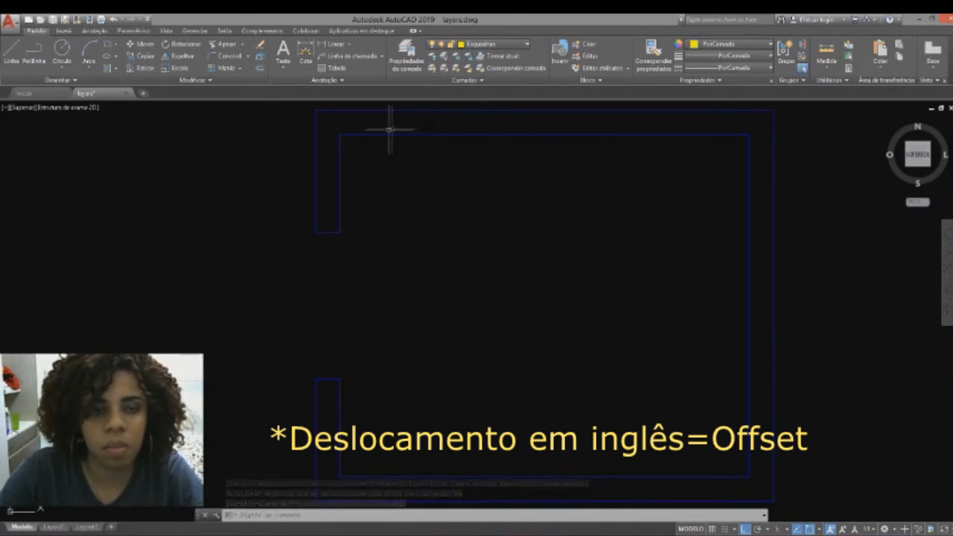
click(12, 53)
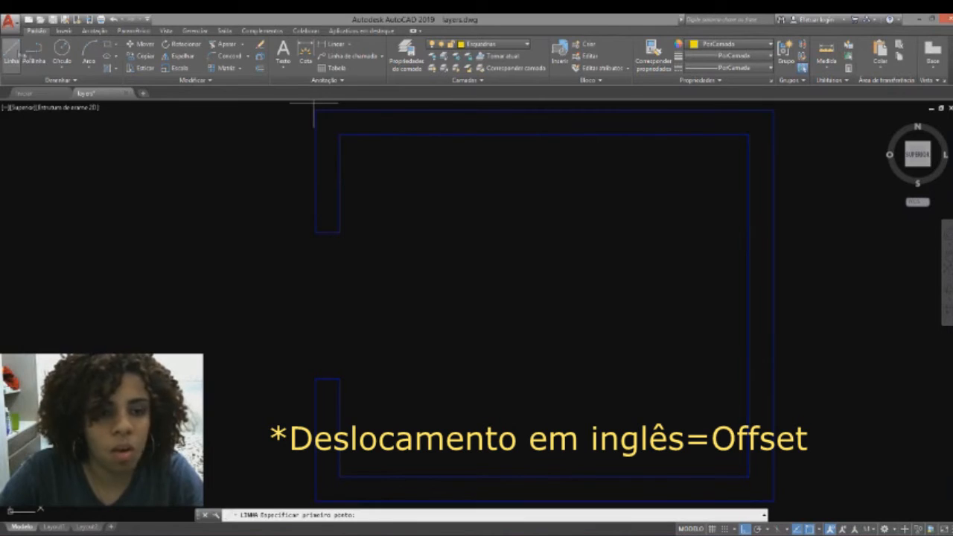
click(317, 233)
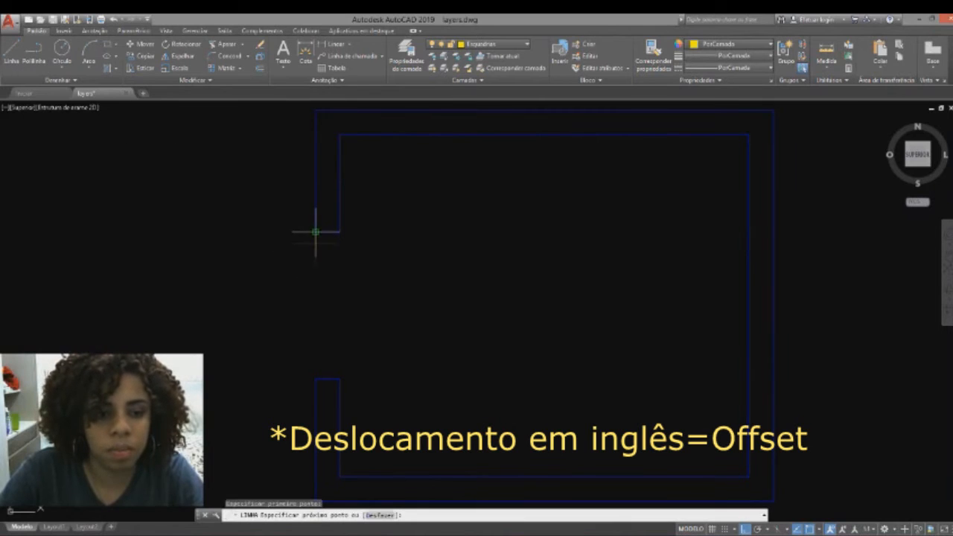
click(315, 379)
key(Return)
Draw a second vertical line across the opening along the left wall's inner face
key(Return)
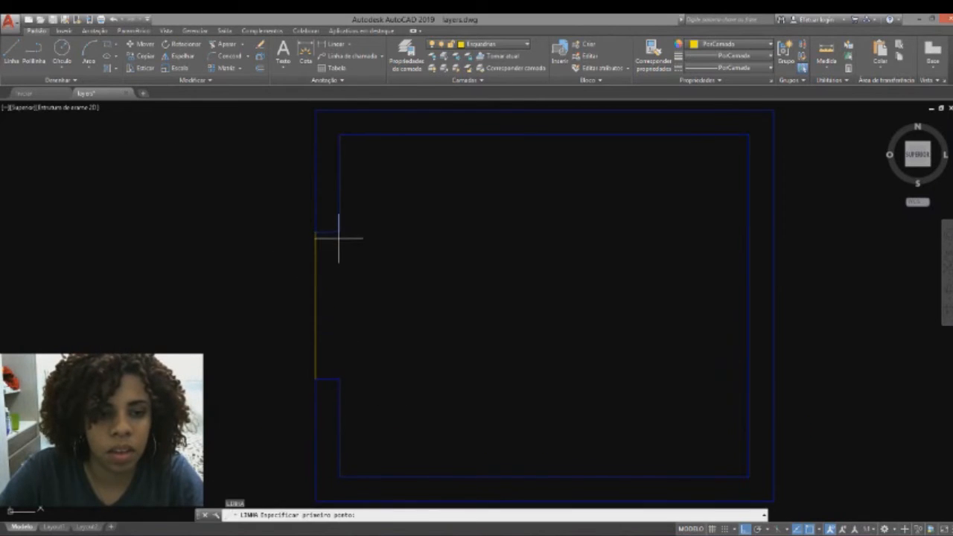
click(339, 232)
click(340, 379)
key(Return)
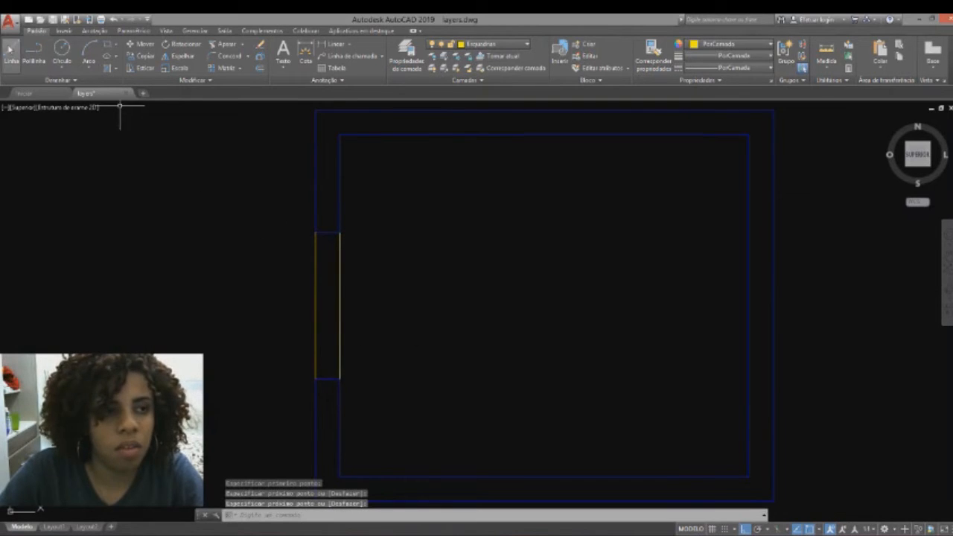
Draw a vertical centre line in the opening, joining the midpoints of the two short wall ends
key(Return)
scroll(301, 283, up, 4)
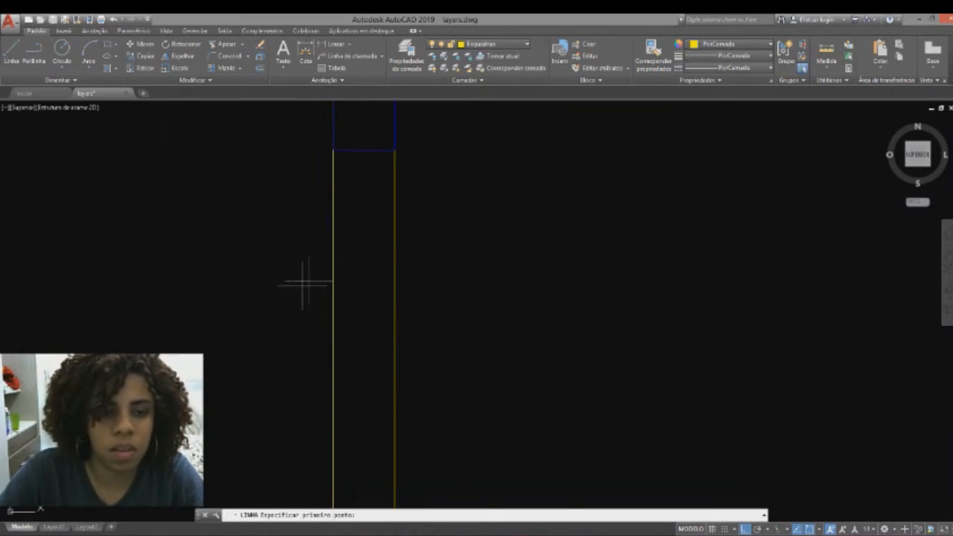
scroll(362, 149, down, 2)
click(363, 150)
click(362, 383)
key(Return)
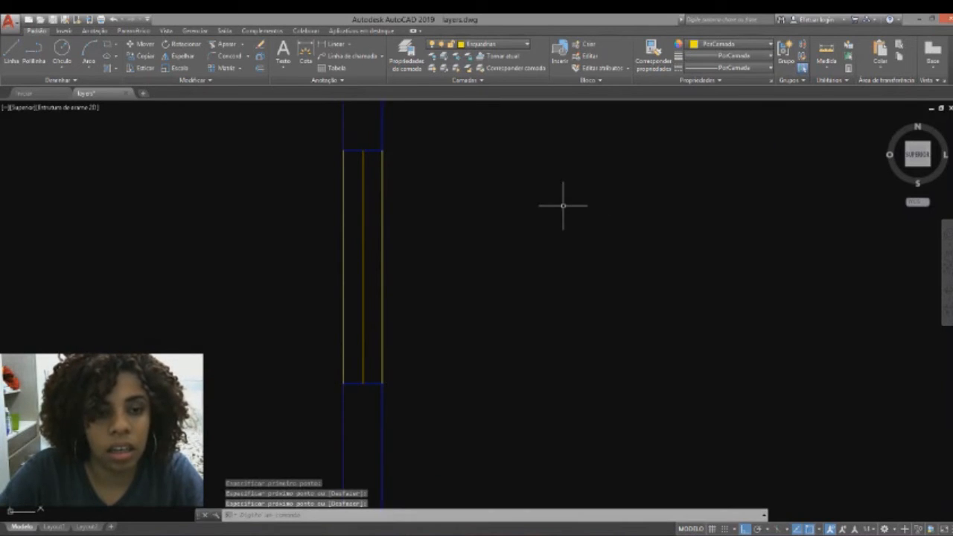
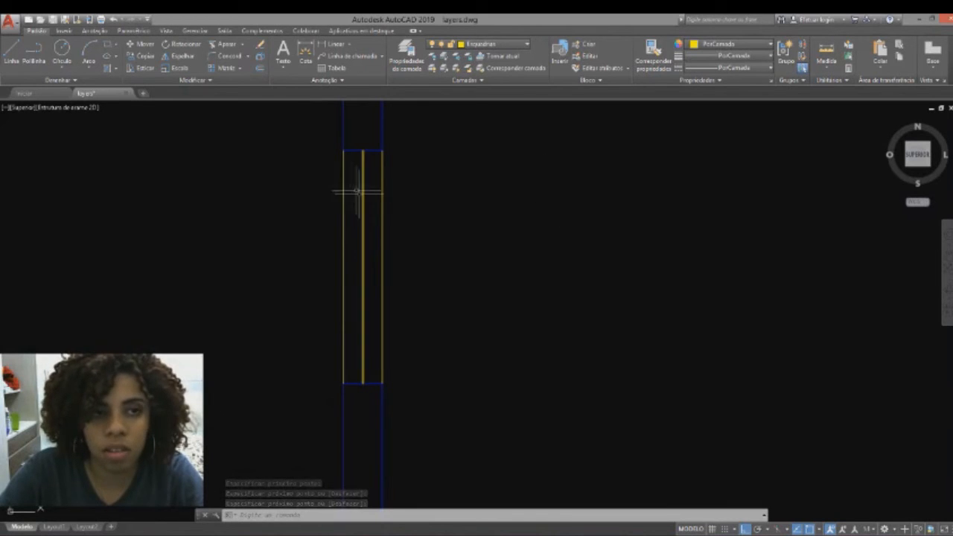
Offset the window's centre line by 0.03 to each side and finish the Offset command
click(259, 69)
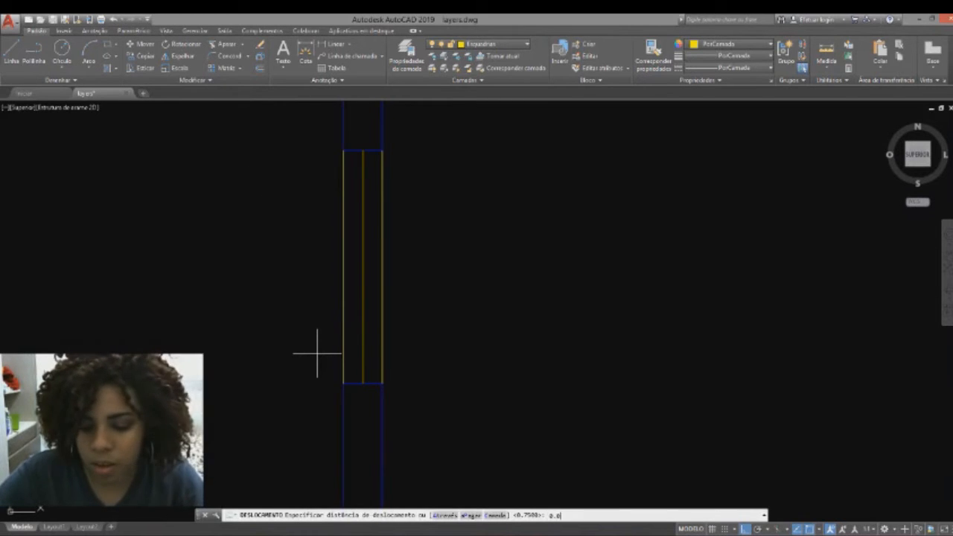
text(0.05)
key(Return)
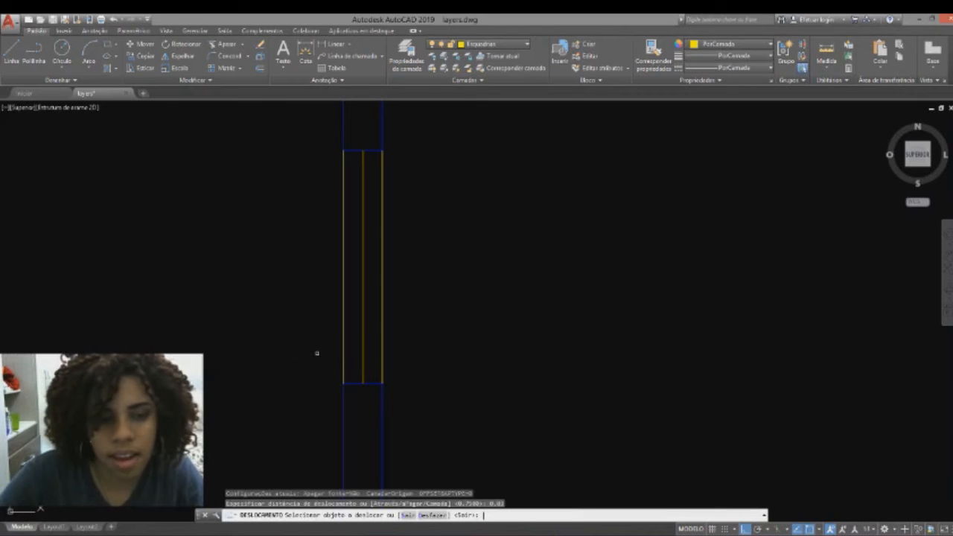
click(364, 269)
click(368, 272)
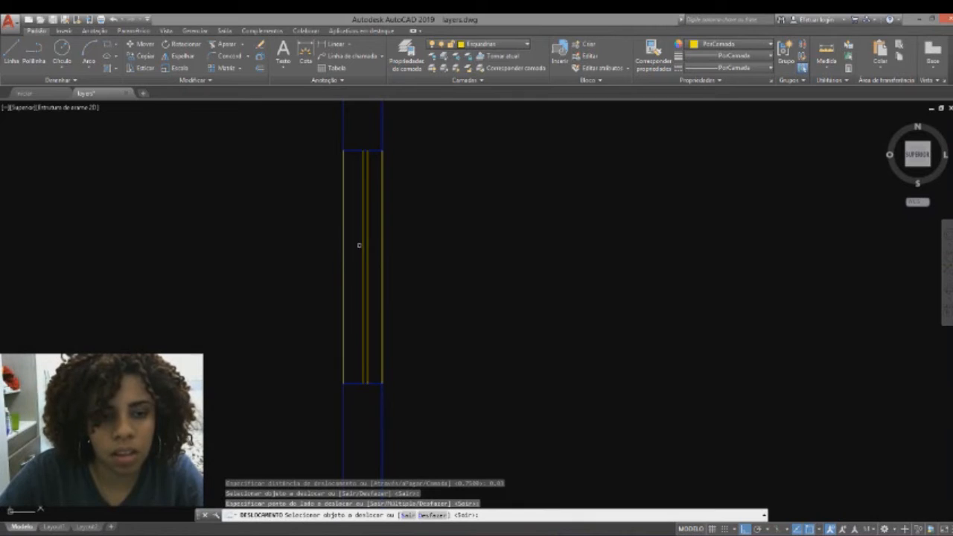
click(363, 245)
click(350, 244)
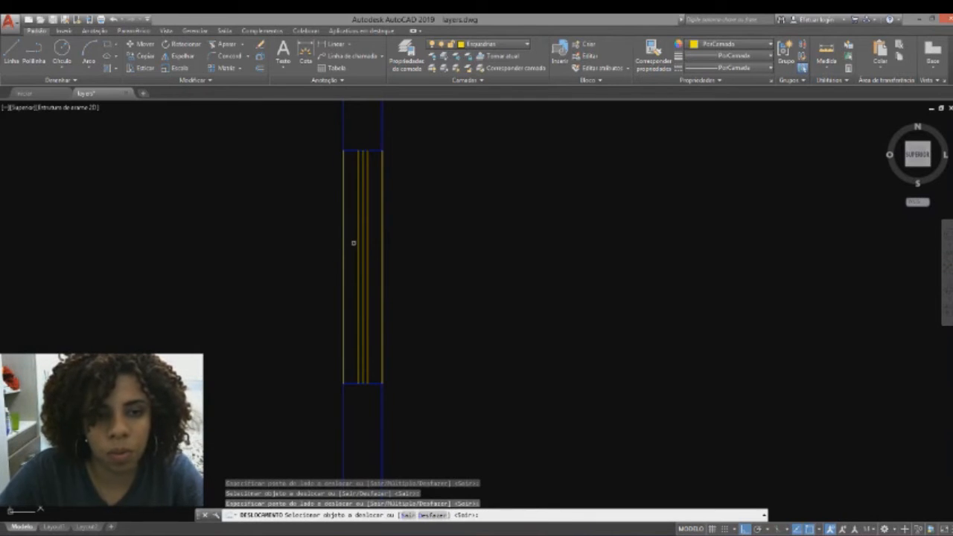
key(Escape)
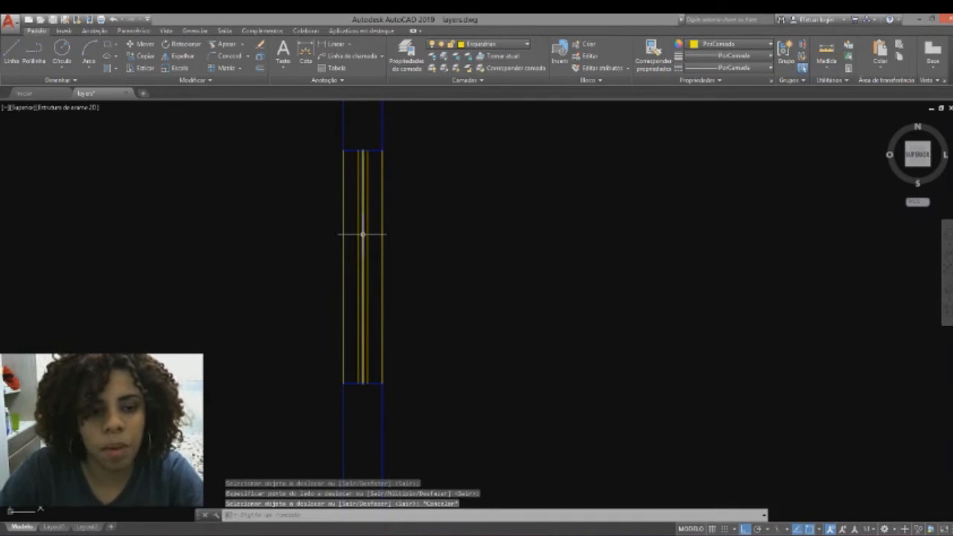
Delete the original centre line of the window, between its two offset lines
click(363, 235)
key(Delete)
Offset the right wall's inner vertical line by 0.15 towards the room's interior and finish the Offset command
scroll(362, 235, down, 6)
mouse_move(502, 291)
middle_down()
mouse_move(262, 343)
mouse_move(411, 350)
middle_up()
scroll(464, 302, up, 4)
scroll(486, 220, up, 5)
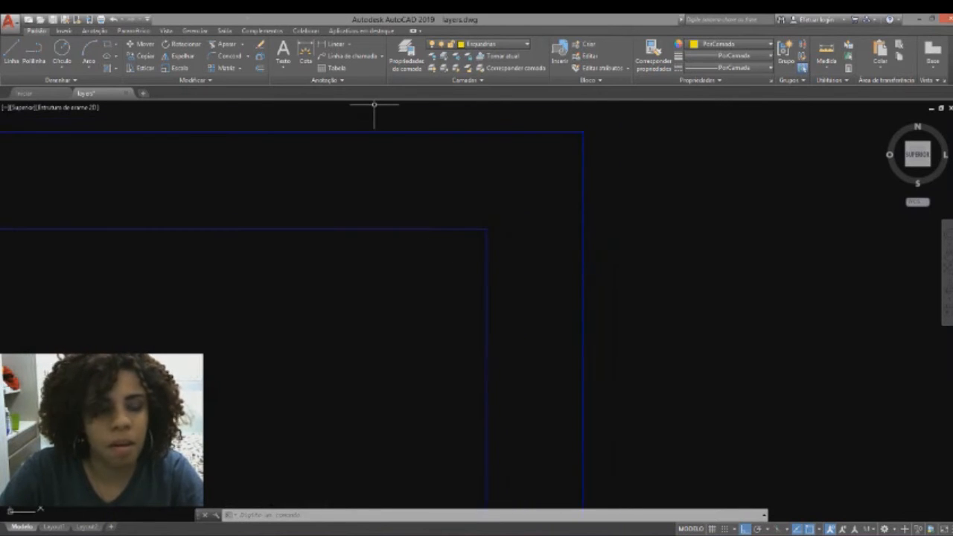
scroll(53, 106, down, 4)
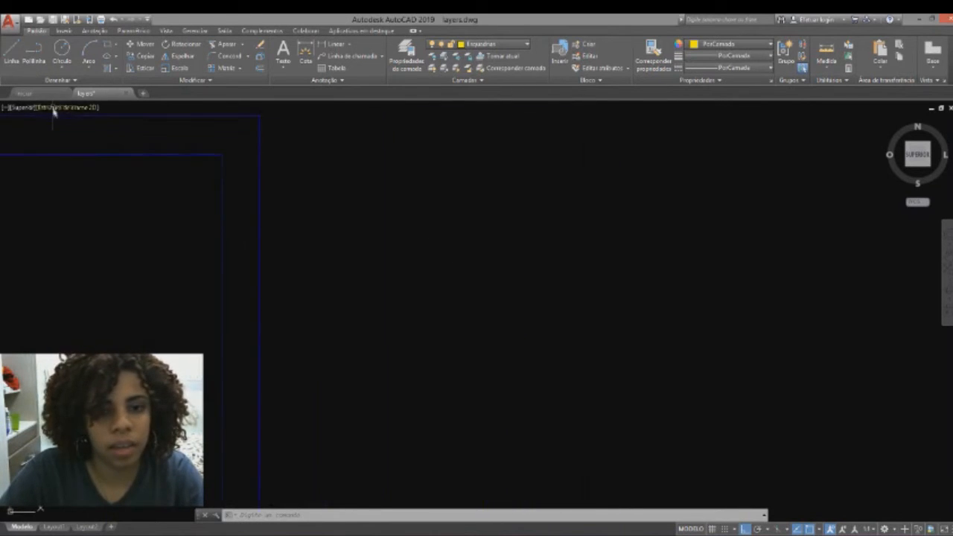
middle_drag(290, 237, 506, 238)
scroll(536, 246, down, 2)
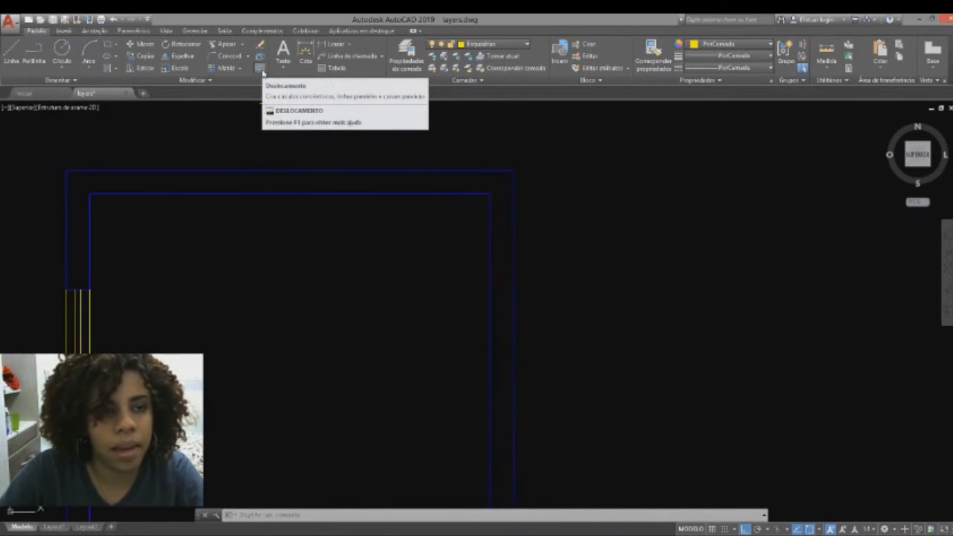
click(261, 69)
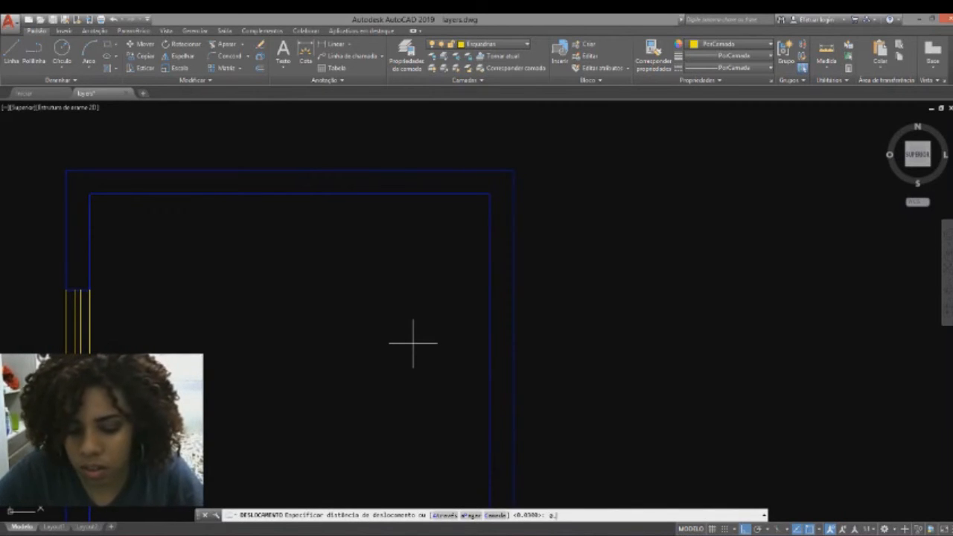
text(0.15)
key(Return)
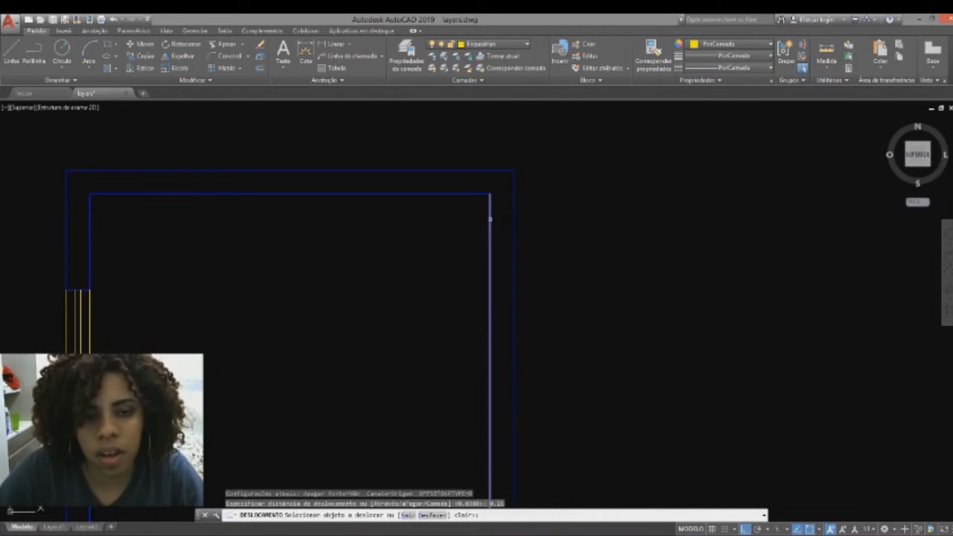
click(490, 218)
click(456, 213)
key(Escape)
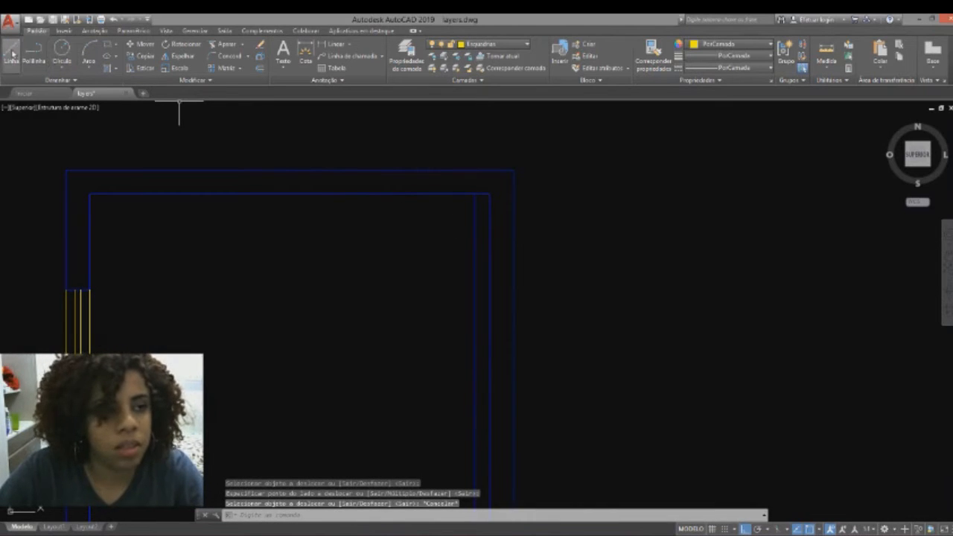
Draw a vertical line across the top wall from the offset line's upper end to slightly past the wall's outer face
click(12, 53)
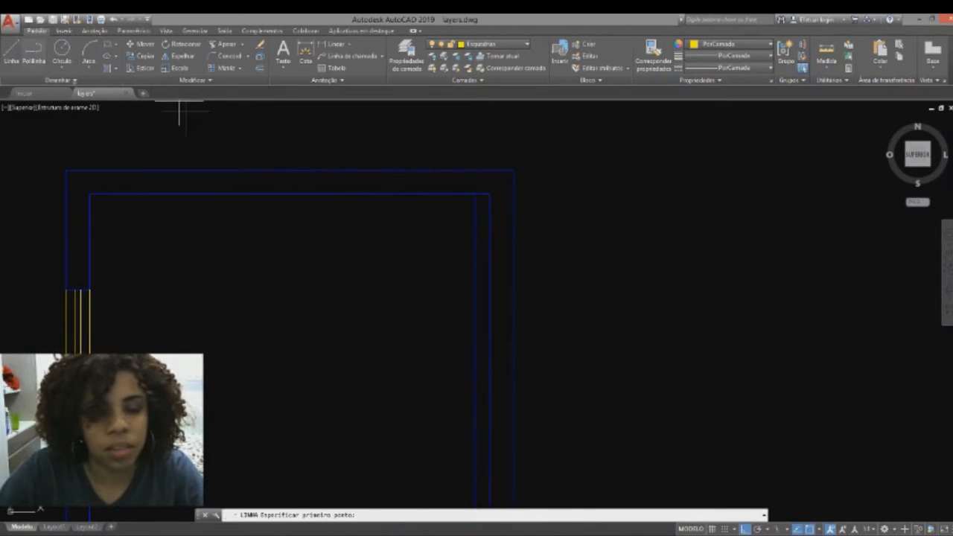
click(479, 192)
scroll(472, 176, up, 5)
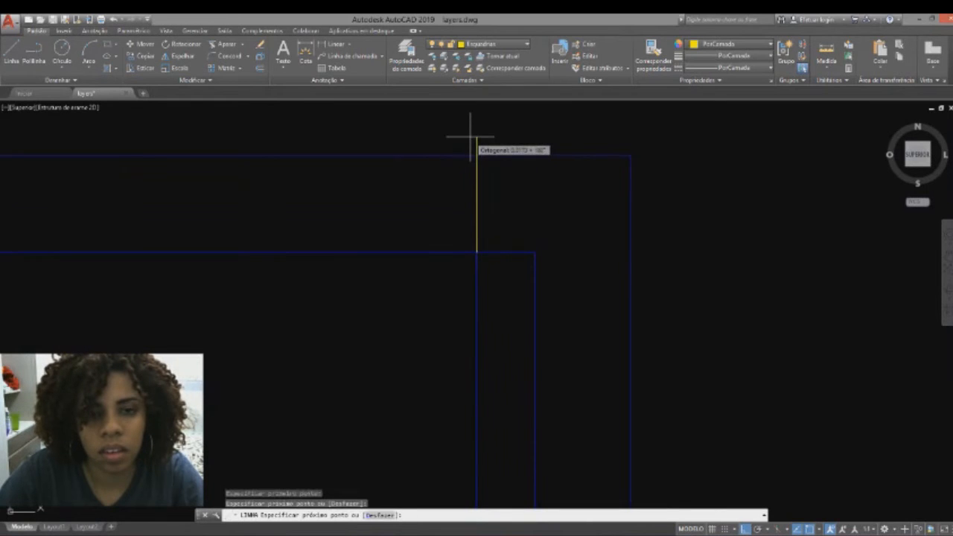
key(Escape)
Delete the vertical auxiliary line offset from the right wall's inner face
scroll(471, 136, down, 4)
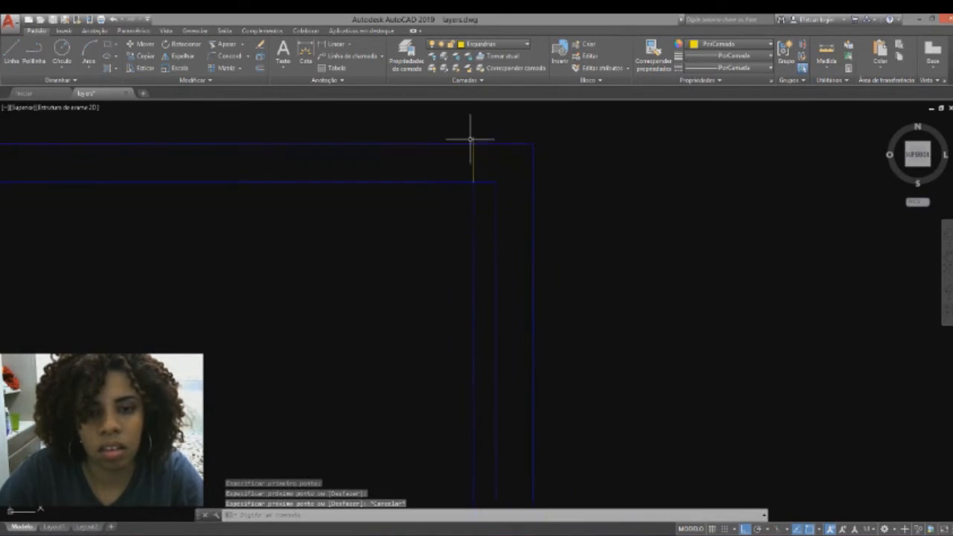
click(482, 229)
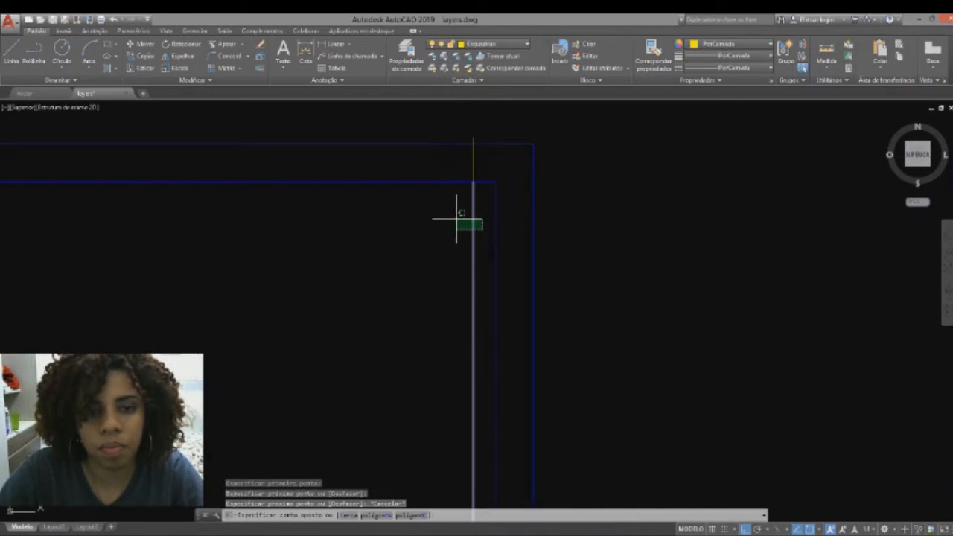
click(454, 217)
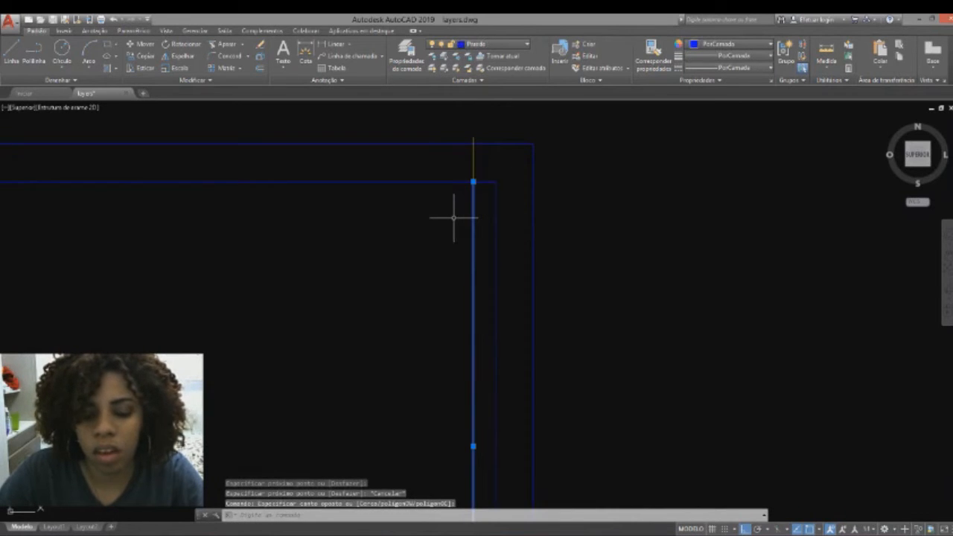
key(Delete)
Trim the end of the short yellow line that projects beyond the top wall's outer face
mouse_move(454, 217)
middle_down()
mouse_move(457, 296)
mouse_move(466, 300)
middle_up()
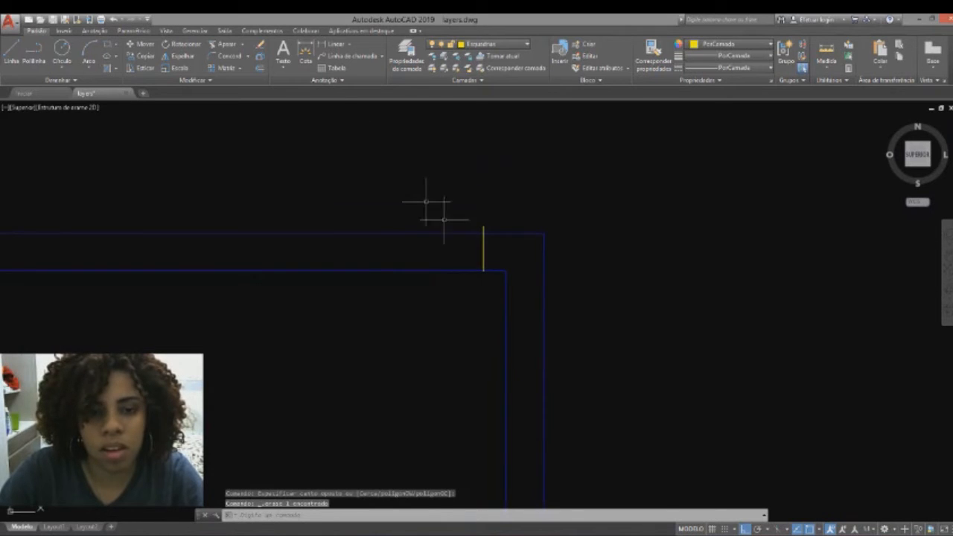
click(222, 44)
click(490, 235)
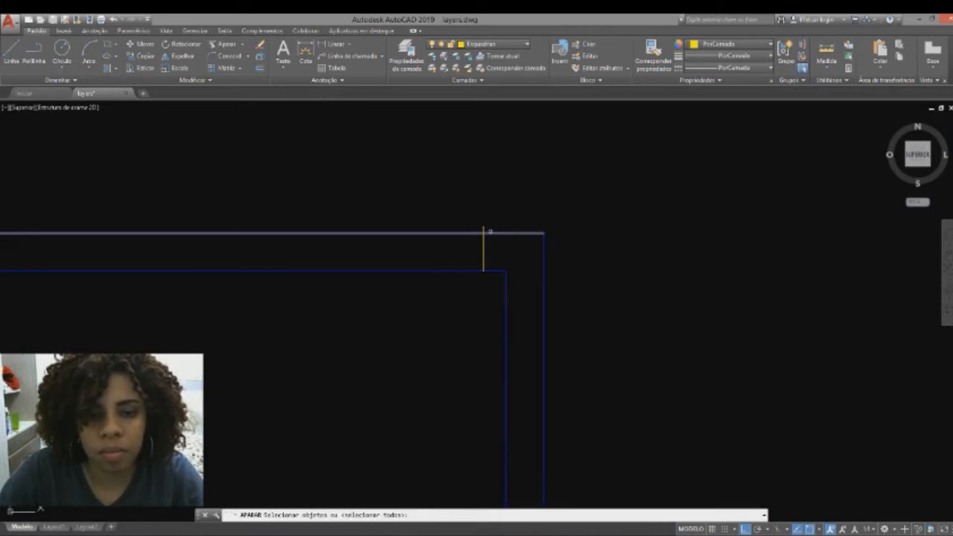
key(Return)
scroll(478, 207, up, 8)
click(532, 361)
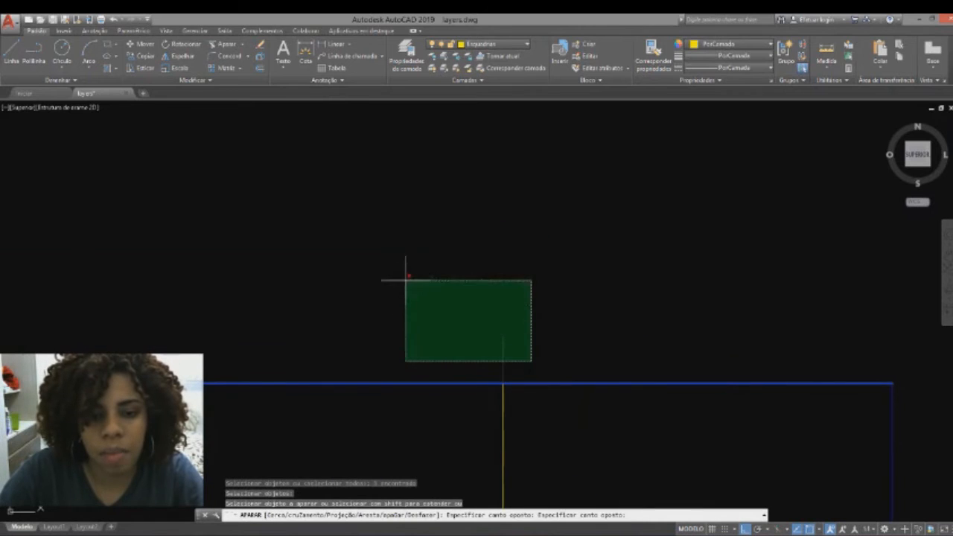
click(404, 277)
key(Escape)
scroll(404, 277, down, 4)
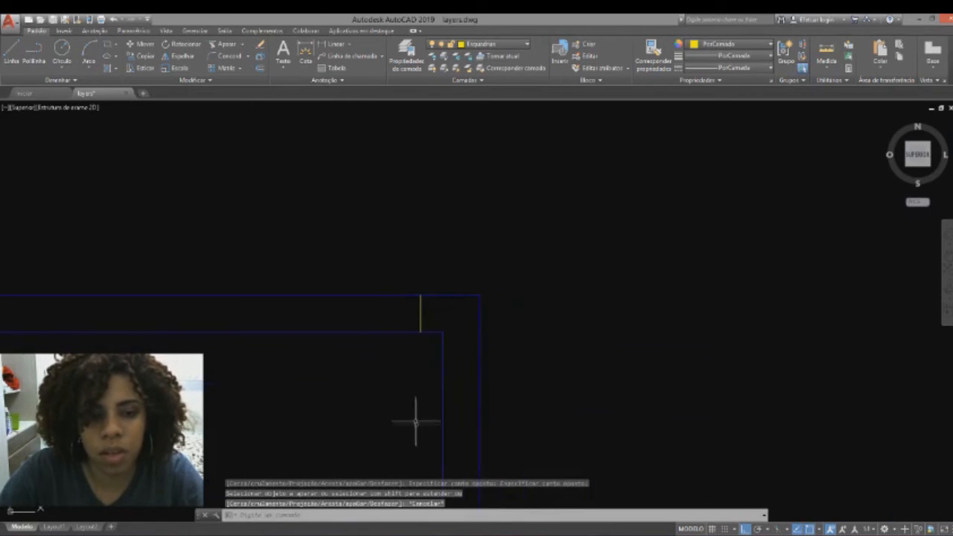
Start an Offset with a distance of 0.9 for the short yellow line across the top wall
middle_drag(417, 419, 603, 410)
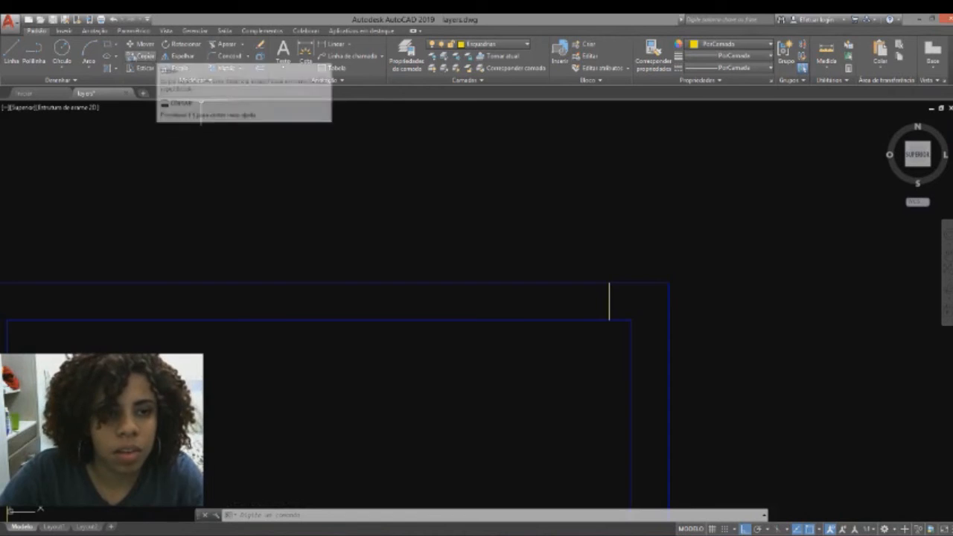
click(260, 68)
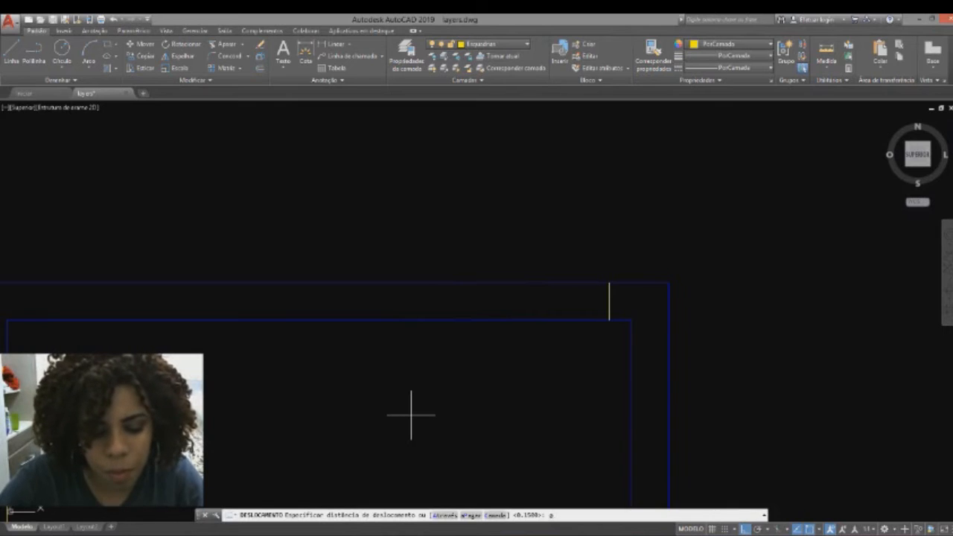
text(0.3)
key(Return)
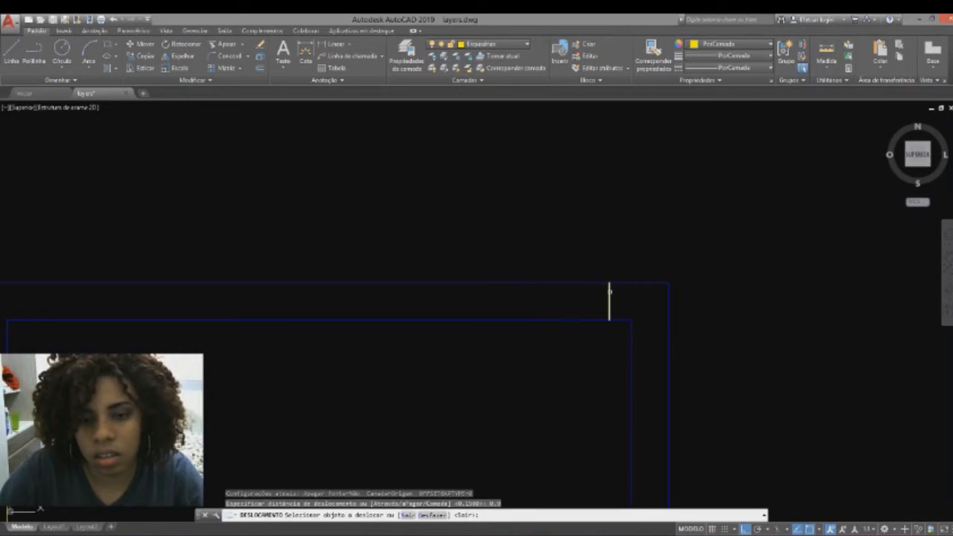
Offset the short line across the upper wall 0.9 to the left to mark the door opening's other side
click(610, 292)
click(456, 305)
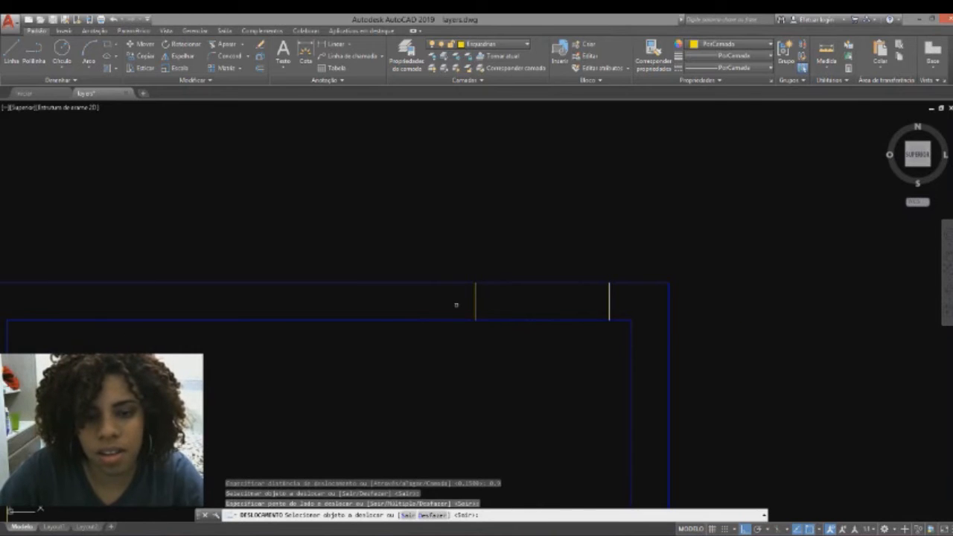
key(Escape)
middle_drag(623, 341, 601, 307)
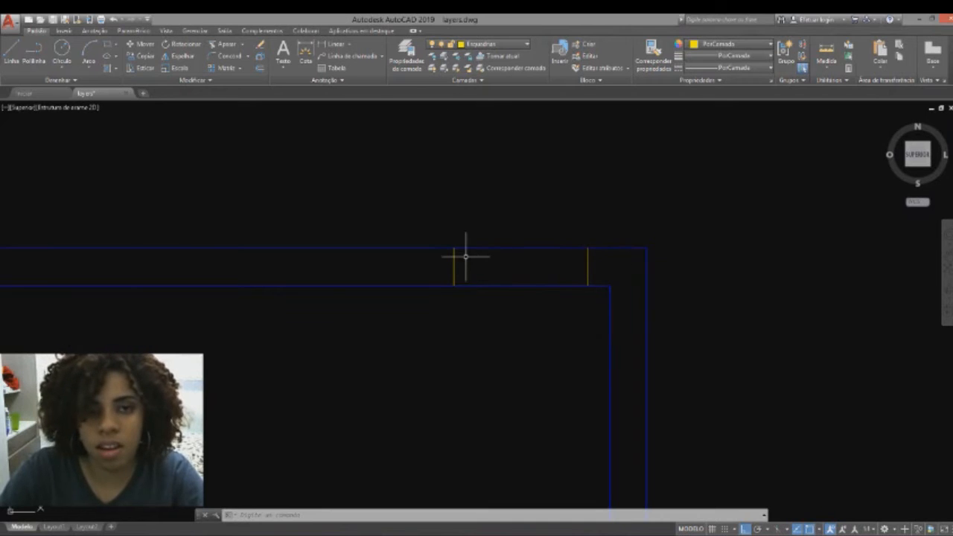
Assign the two short lines bounding the door opening to the Parede layer
click(596, 269)
click(387, 228)
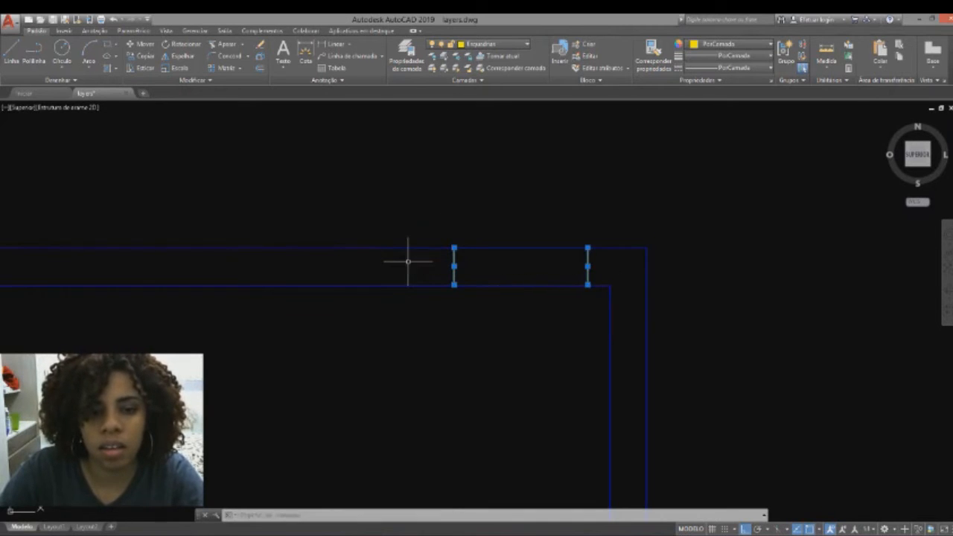
click(480, 44)
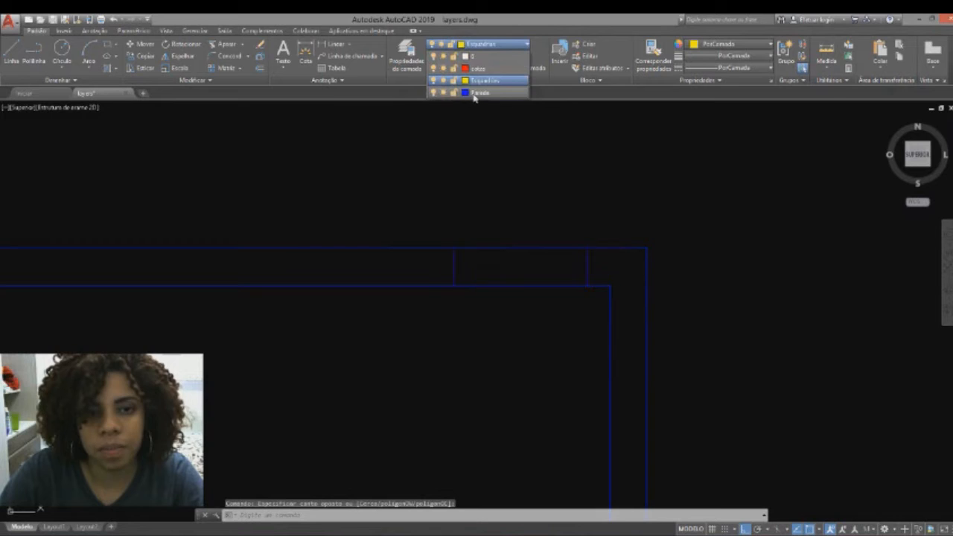
click(475, 93)
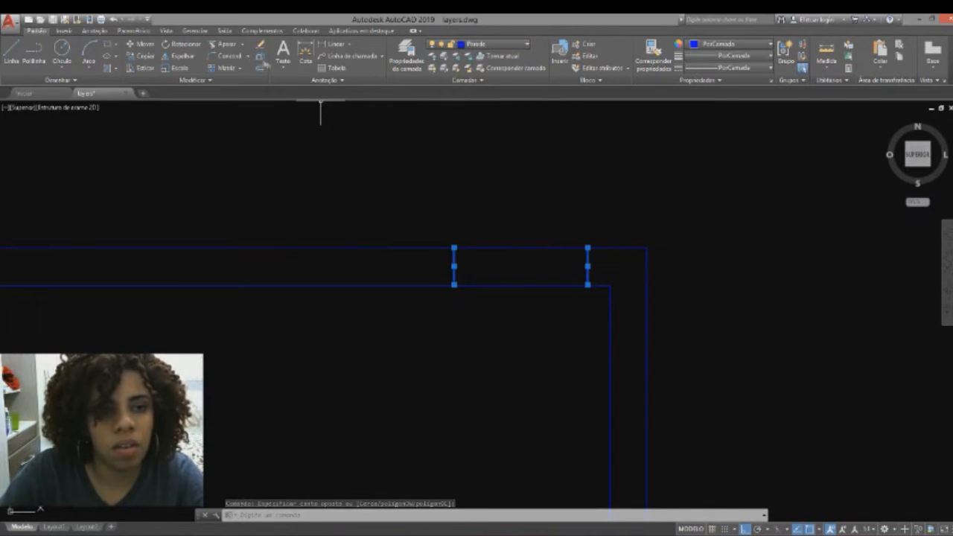
Trim the two wall lines between the short lines to cut the door opening in the upper wall
click(222, 44)
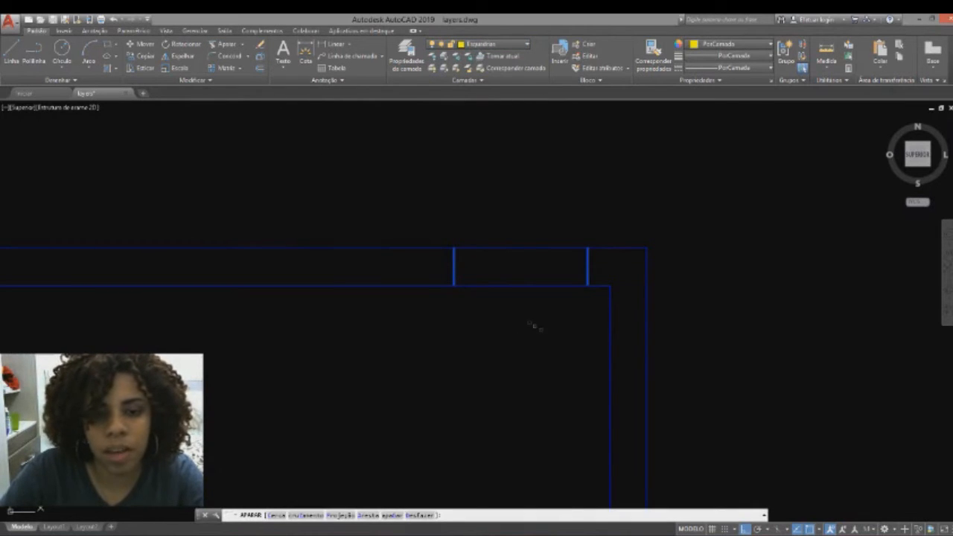
click(537, 317)
click(504, 210)
key(Escape)
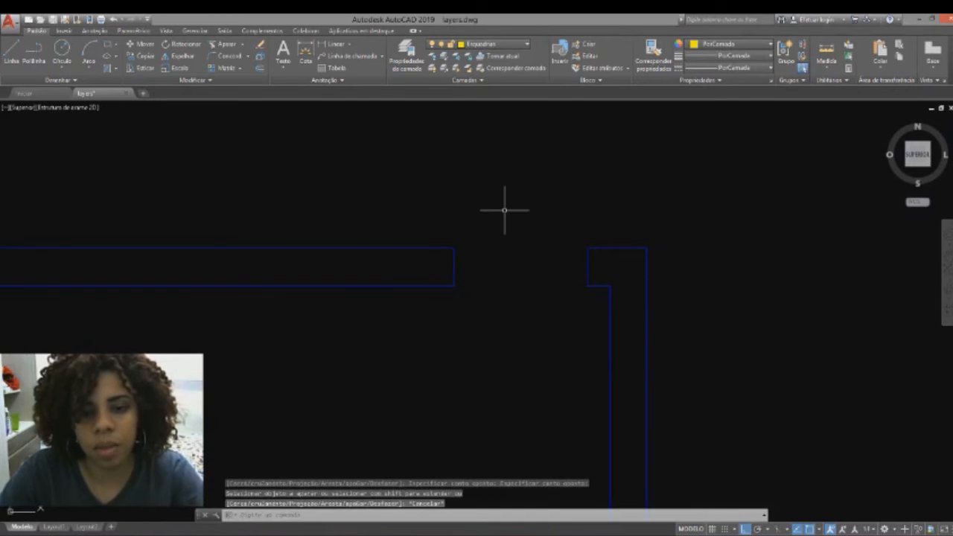
Draw the left door jamb from the wall end's upper corner: 0.05 to the right, 0.25 down, and back to the wall's lower corner
mouse_move(531, 283)
middle_down()
mouse_move(397, 252)
mouse_move(464, 255)
middle_up()
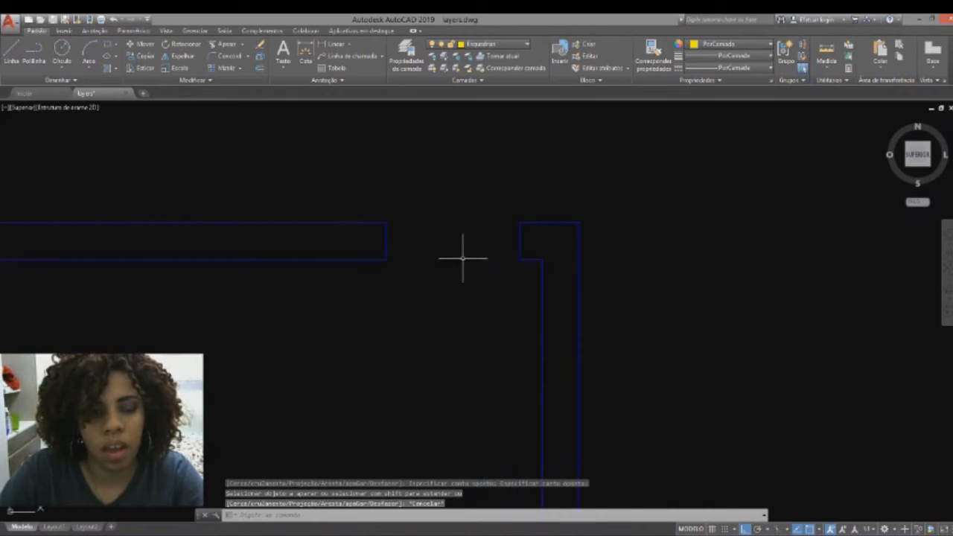
text(l)
key(Return)
scroll(402, 261, up, 2)
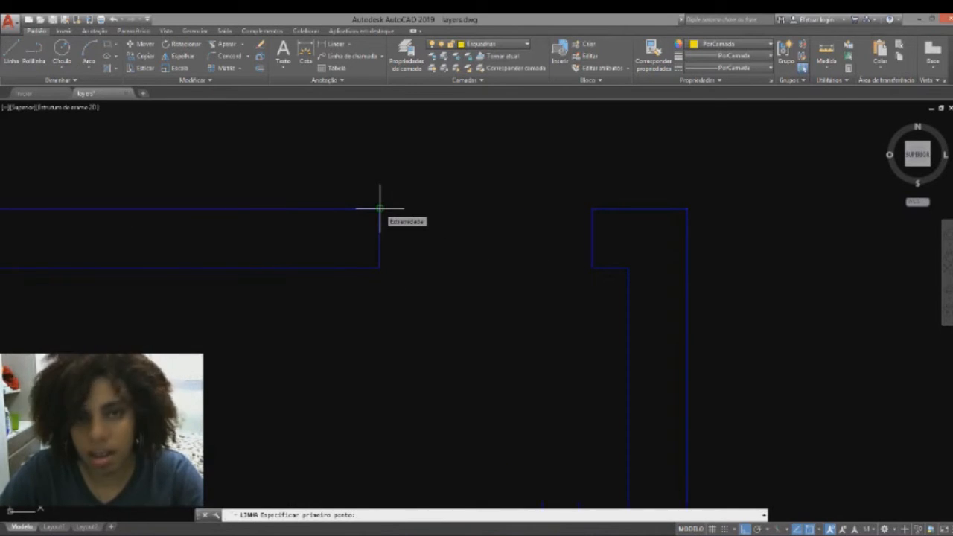
click(380, 209)
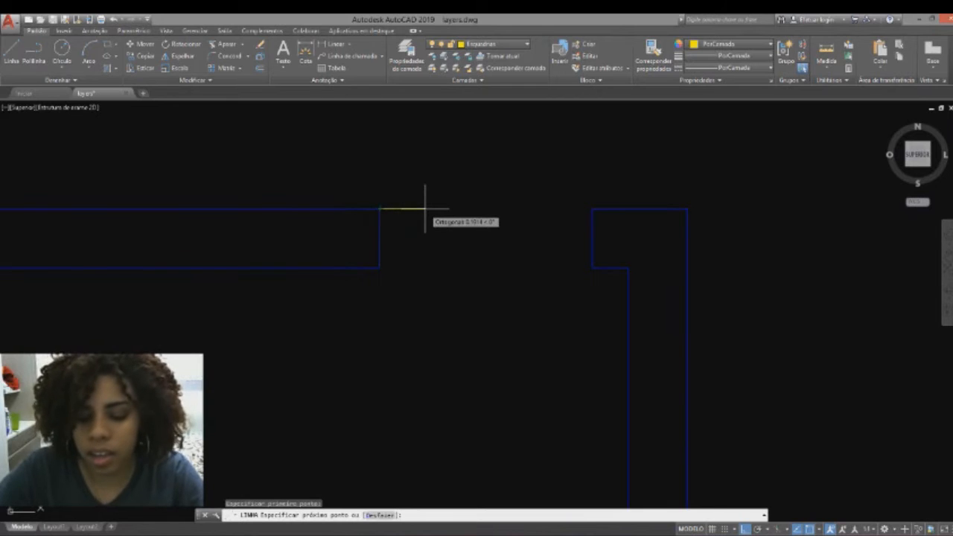
text(@)
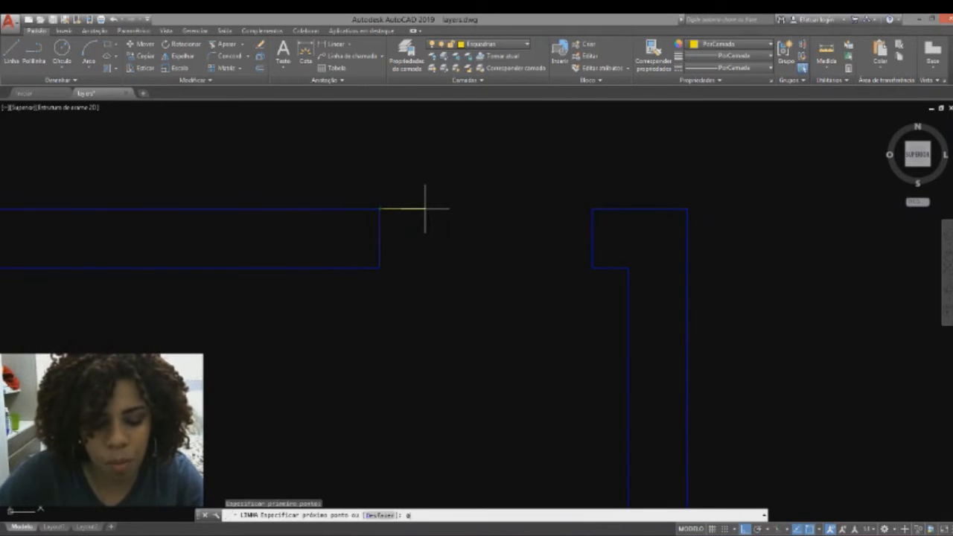
text(.05)
key(Return)
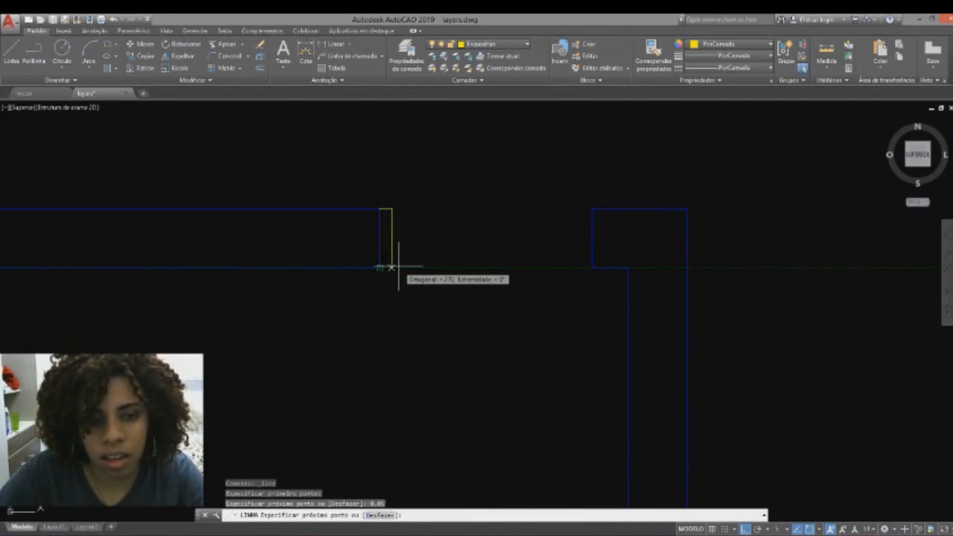
text(@)
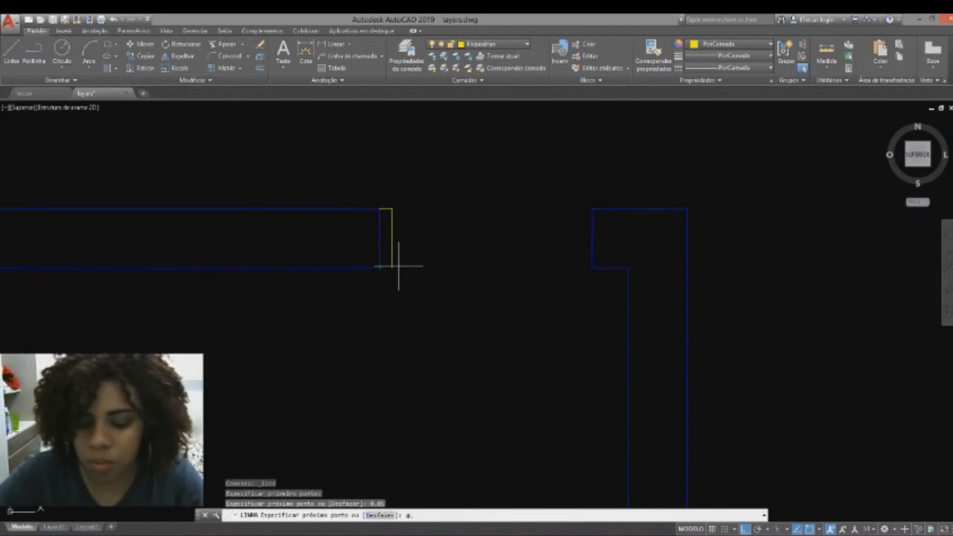
text(.25)
key(Return)
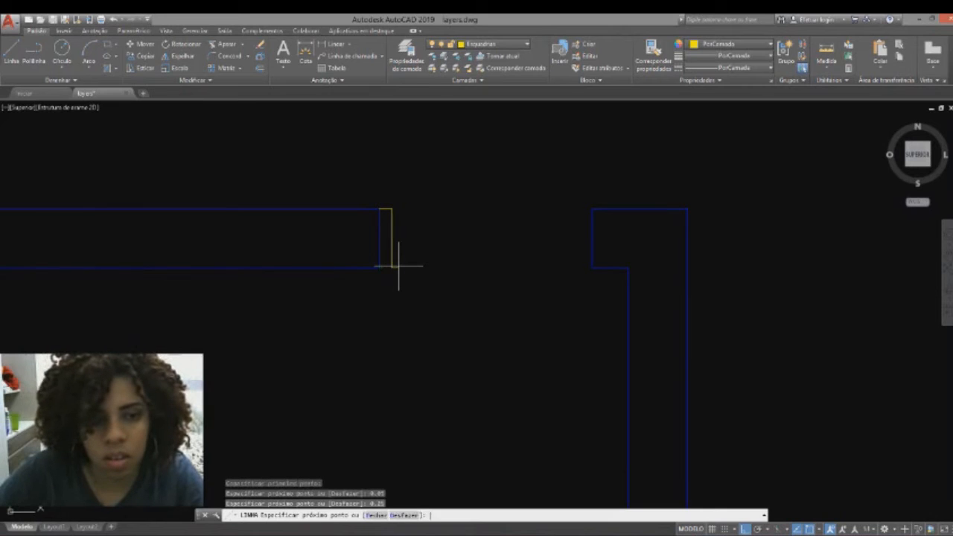
click(380, 267)
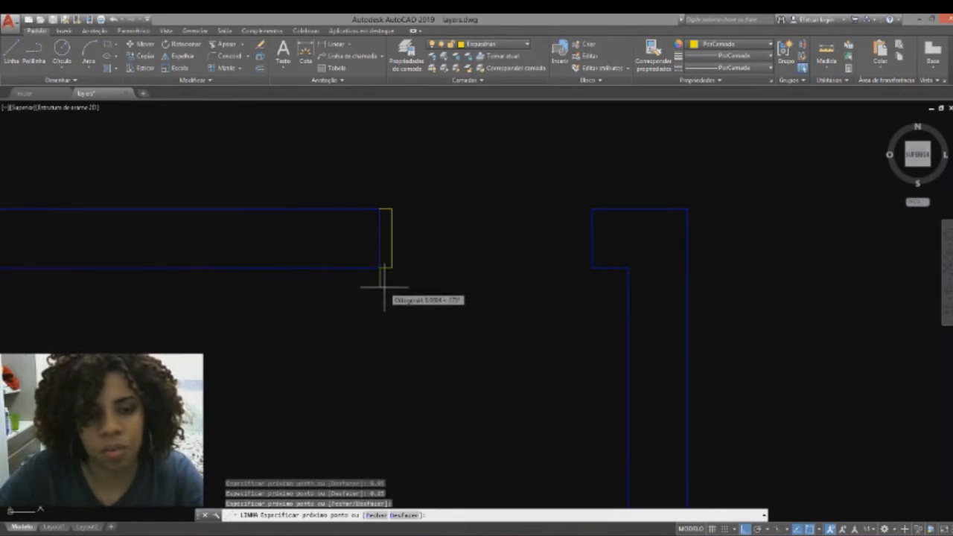
key(Escape)
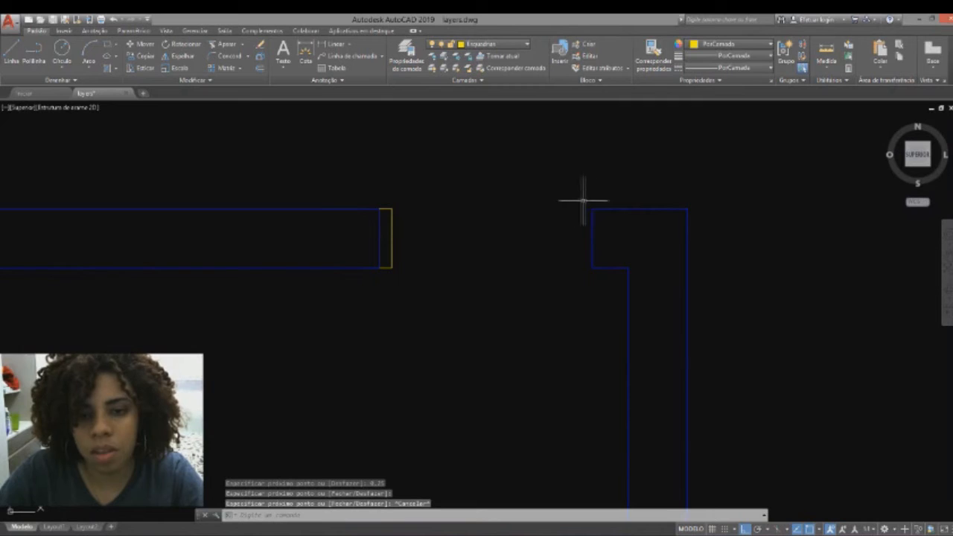
Draw the right door jamb from the wall end's upper corner: 0.05 to the left, 0.25 down, and back to the wall's lower corner
click(14, 51)
click(592, 209)
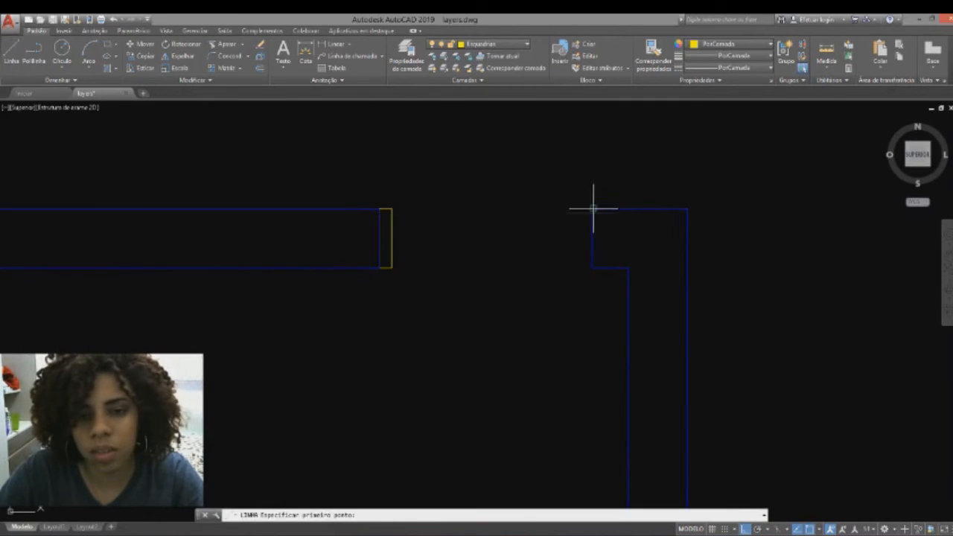
text(@)
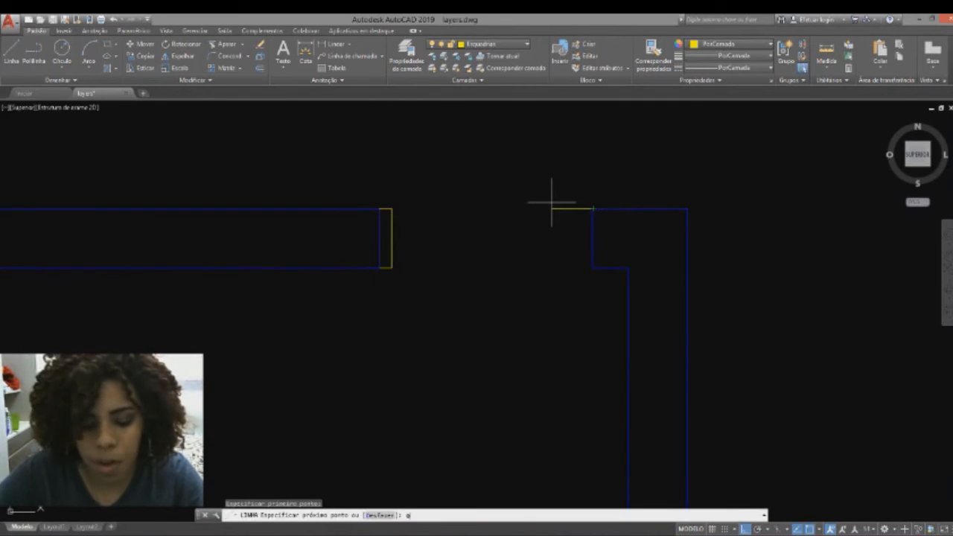
text(.4)
key(Return)
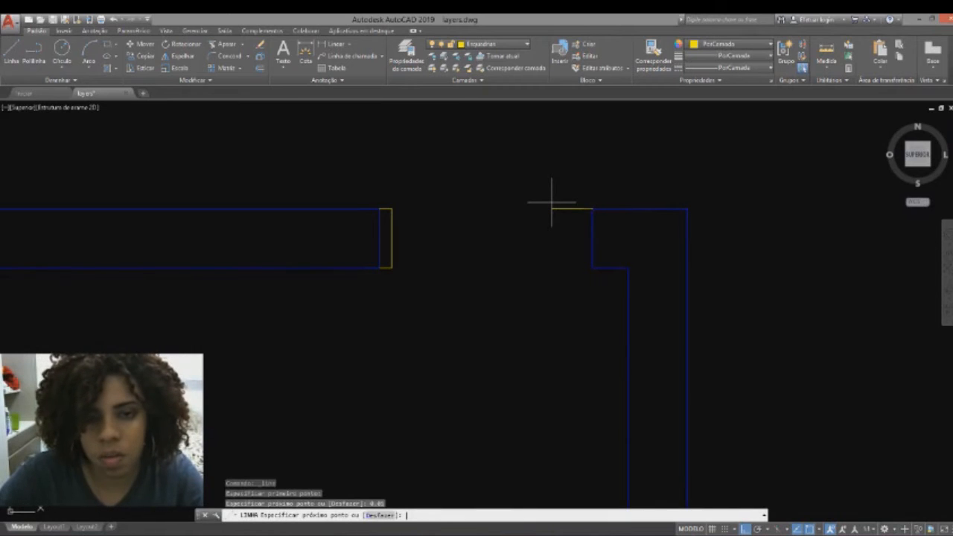
text(@)
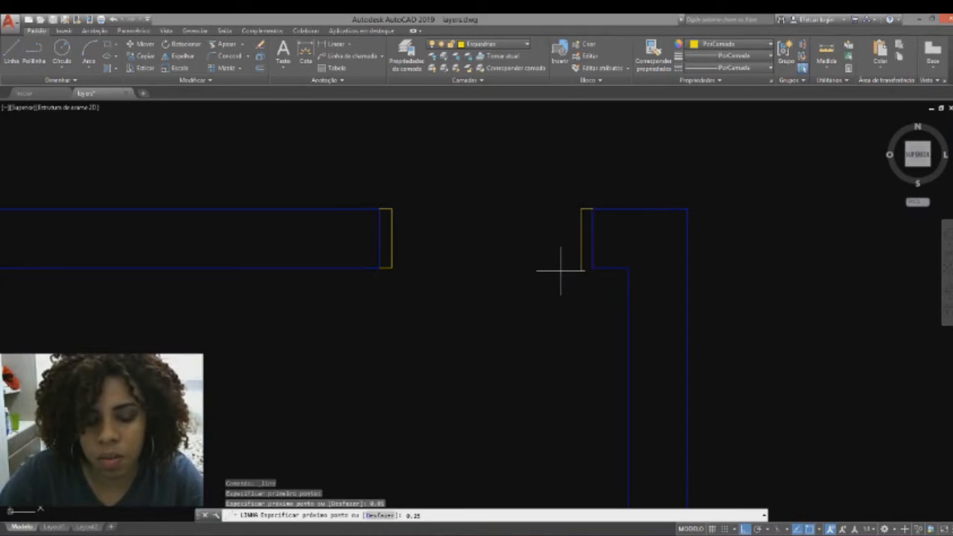
key(Return)
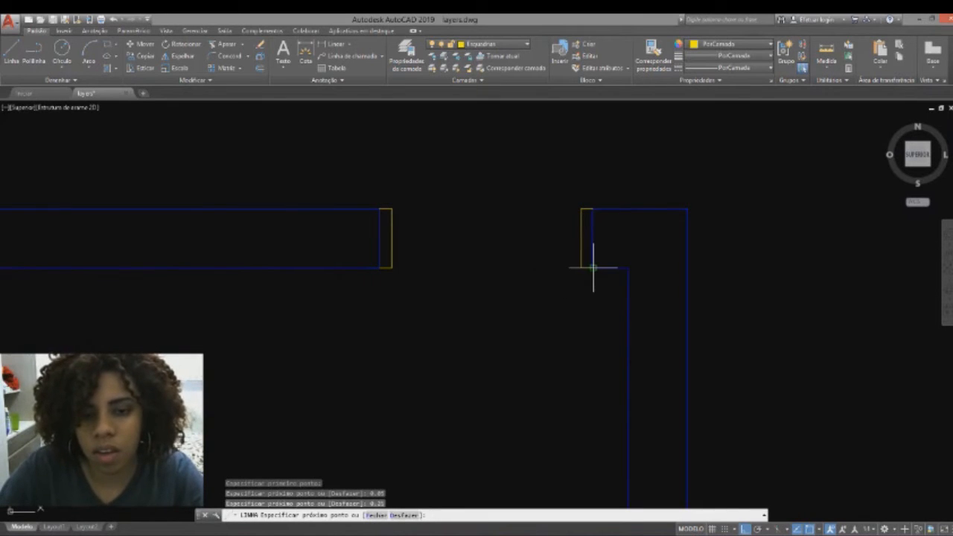
key(Escape)
Draw a vertical door leaf line straight down from the right jamb's lower left corner
scroll(566, 313, down, 2)
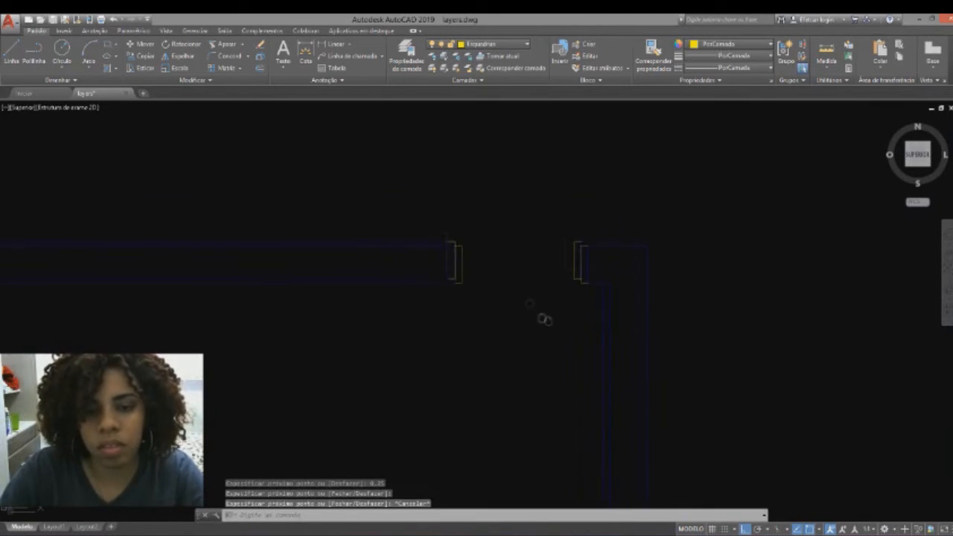
key(Return)
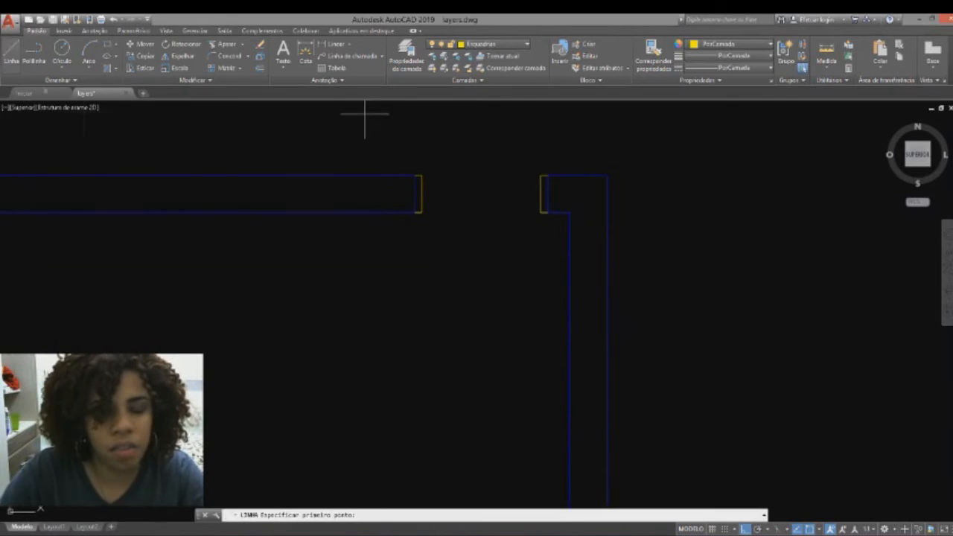
click(541, 213)
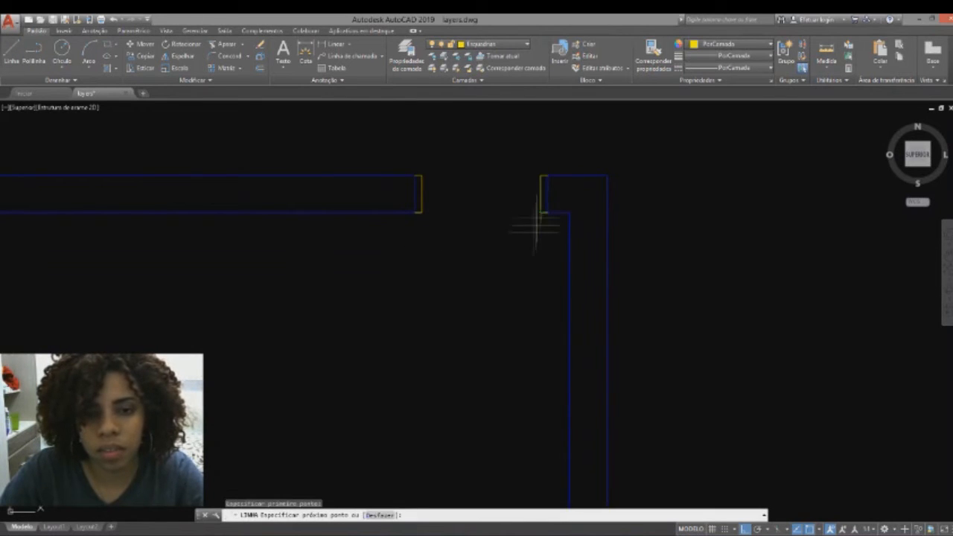
click(518, 389)
key(Escape)
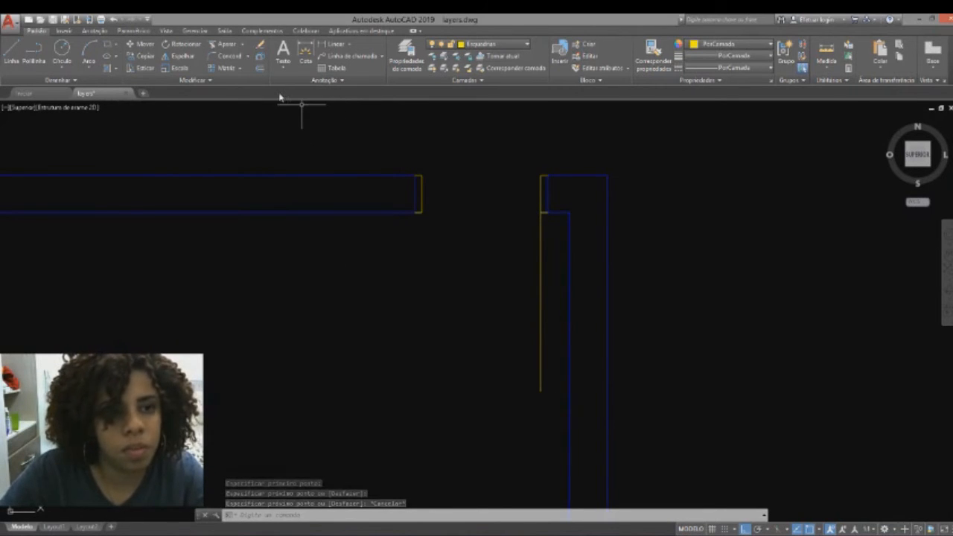
Offset the vertical door leaf line 0.03 to the left to give the leaf its thickness
click(260, 69)
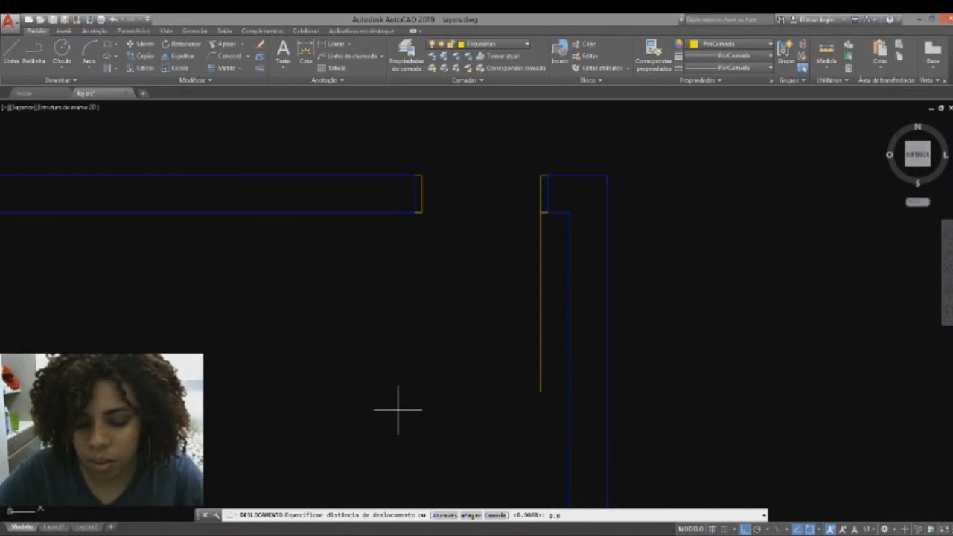
key(Return)
click(537, 260)
click(521, 251)
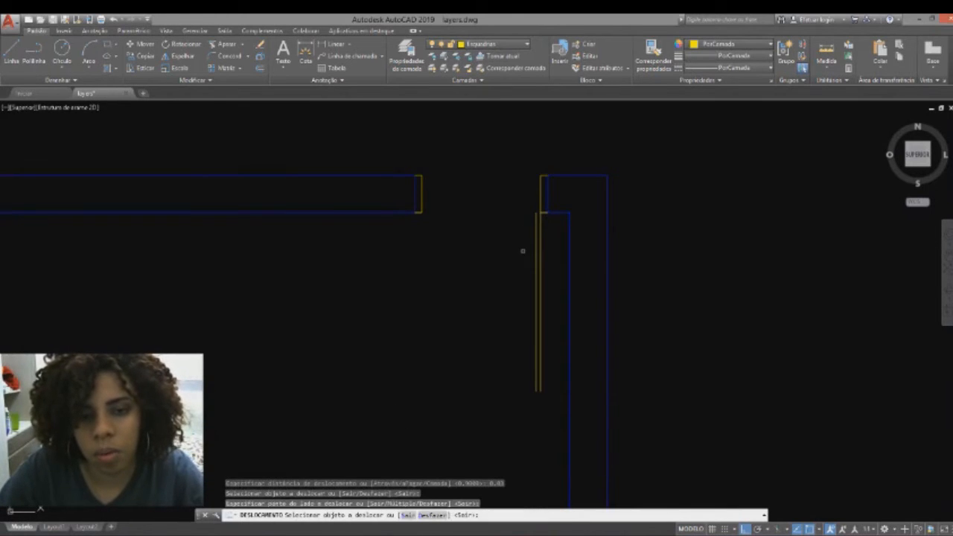
key(Return)
scroll(538, 208, up, 5)
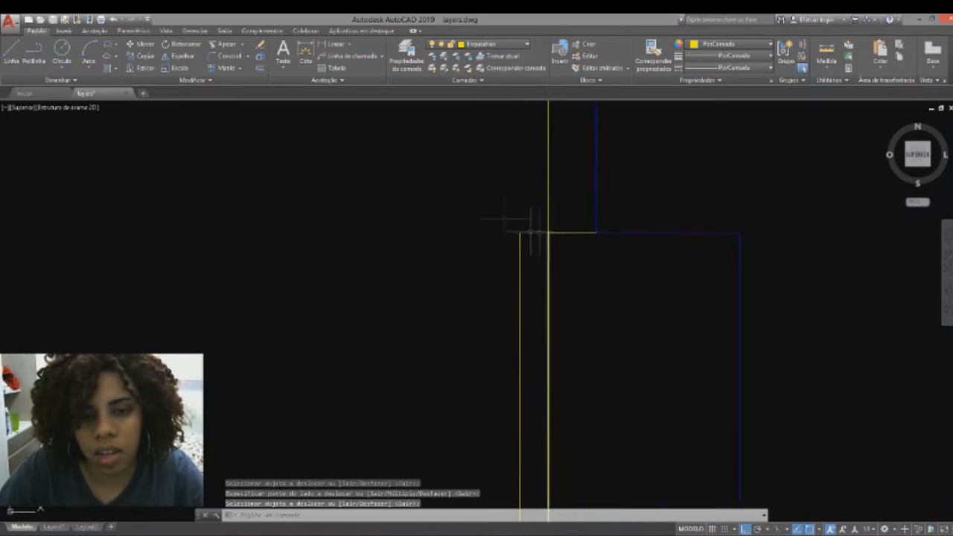
key(Return)
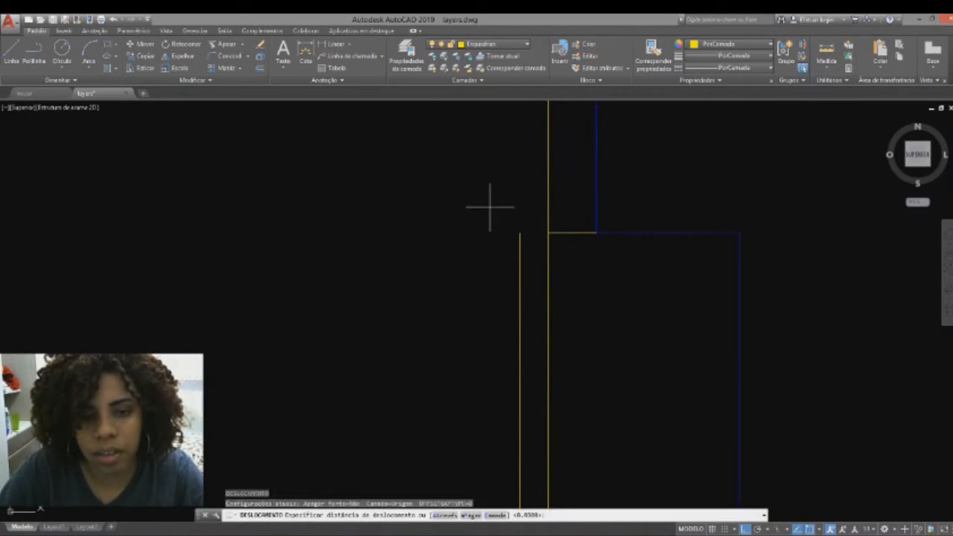
click(549, 232)
click(521, 234)
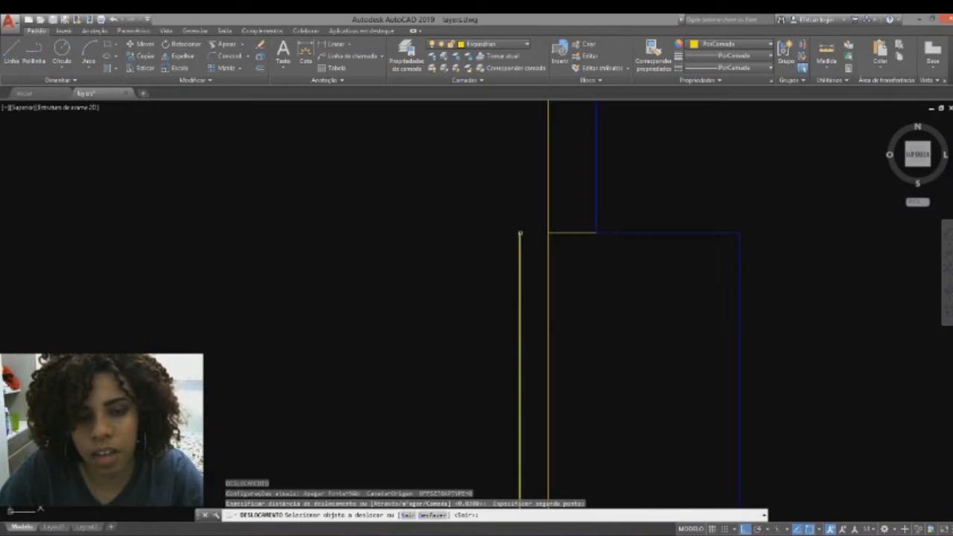
key(Escape)
key(Escape)
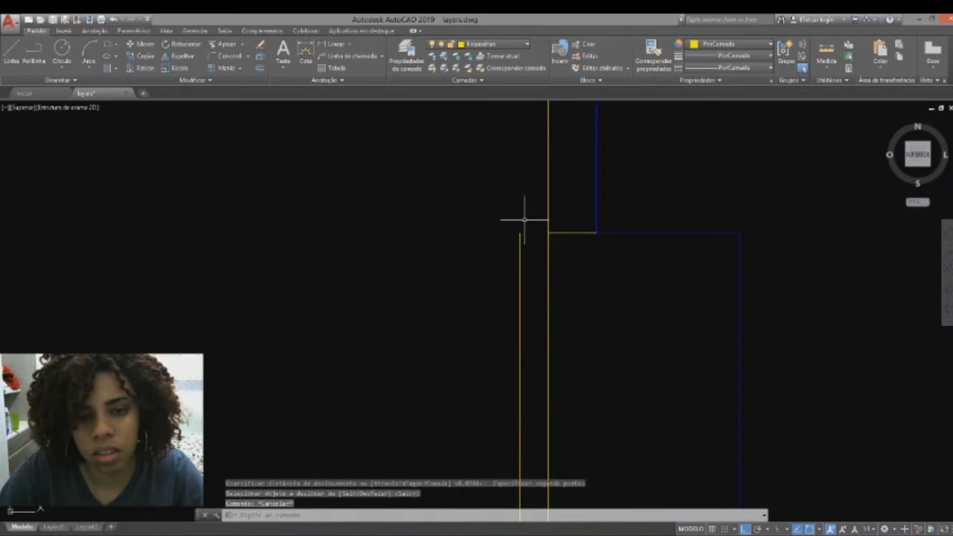
Close the upper end of the door leaf with a line joining its two vertical lines
text(l)
key(Return)
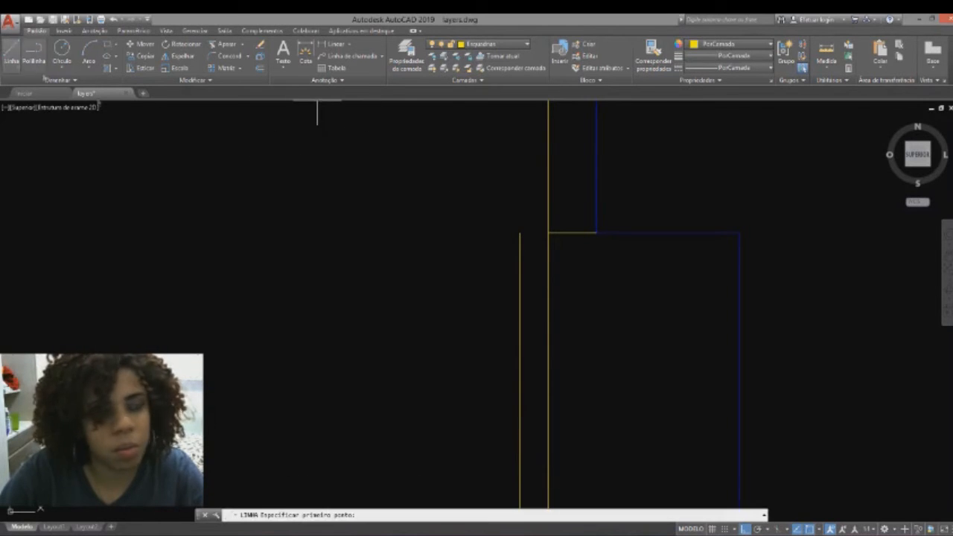
click(548, 232)
click(520, 232)
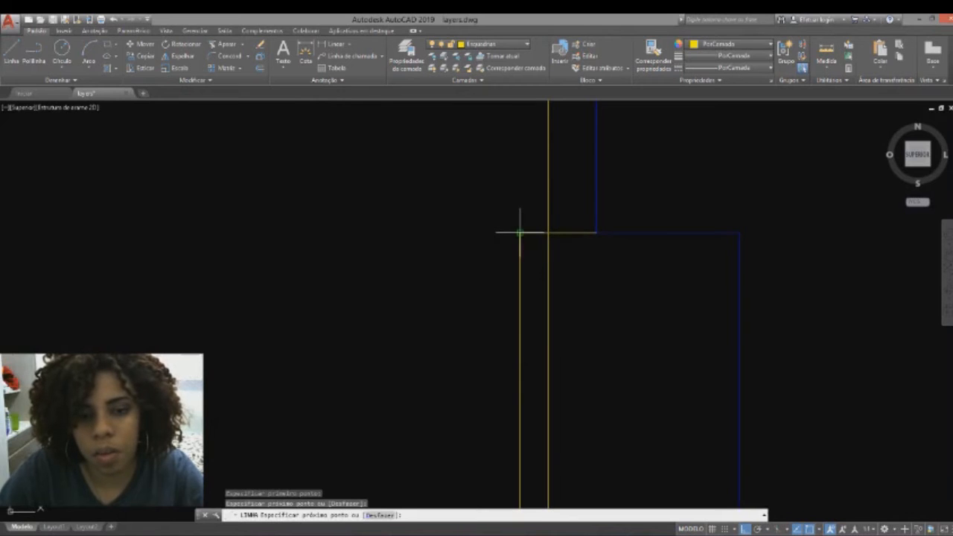
key(Return)
Draw the door swing circle centred on the right jamb's lower left corner, with its radius reaching the left jamb's lower right corner
scroll(517, 229, down, 5)
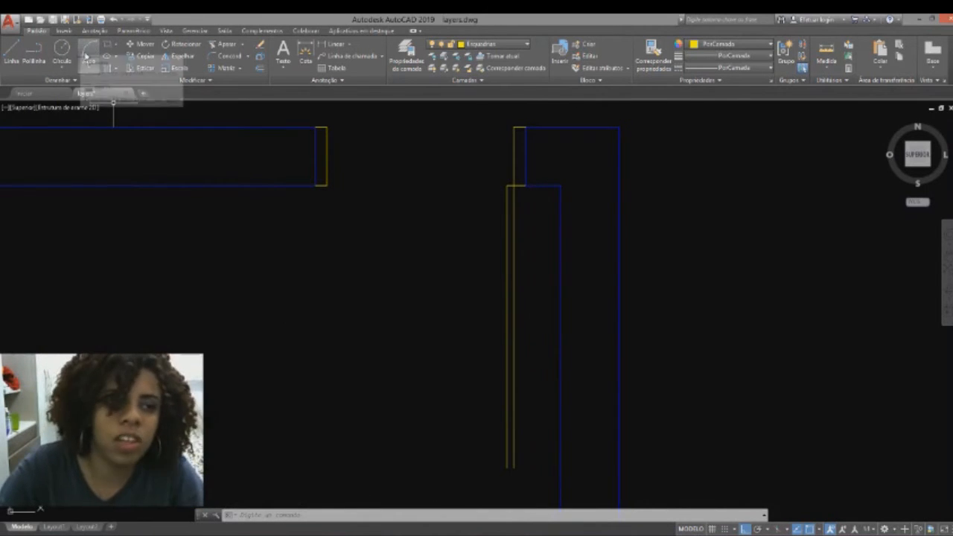
click(62, 49)
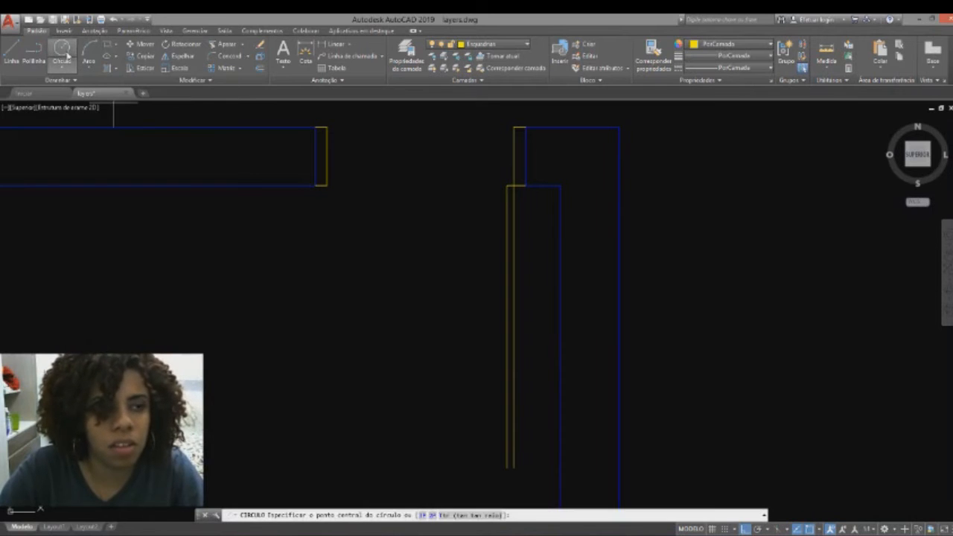
click(514, 185)
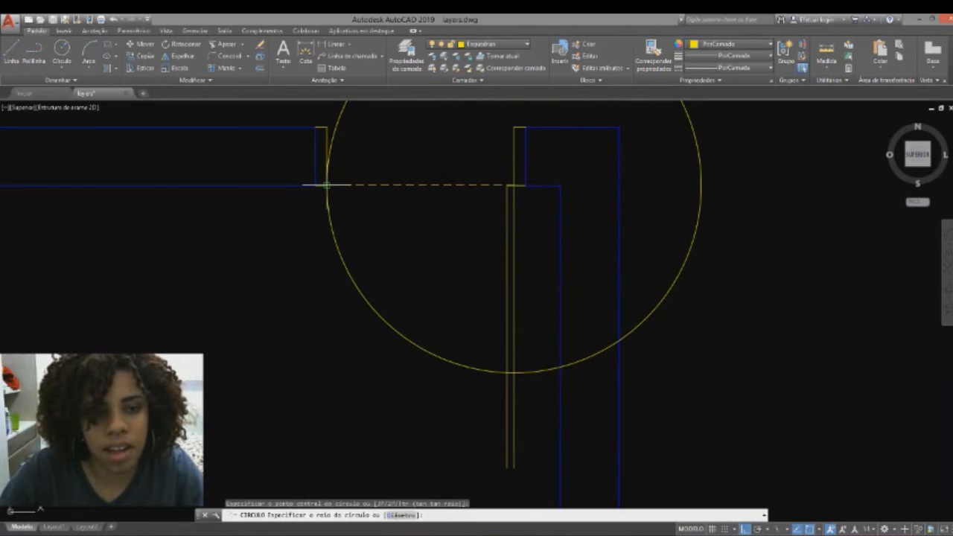
click(326, 185)
key(Escape)
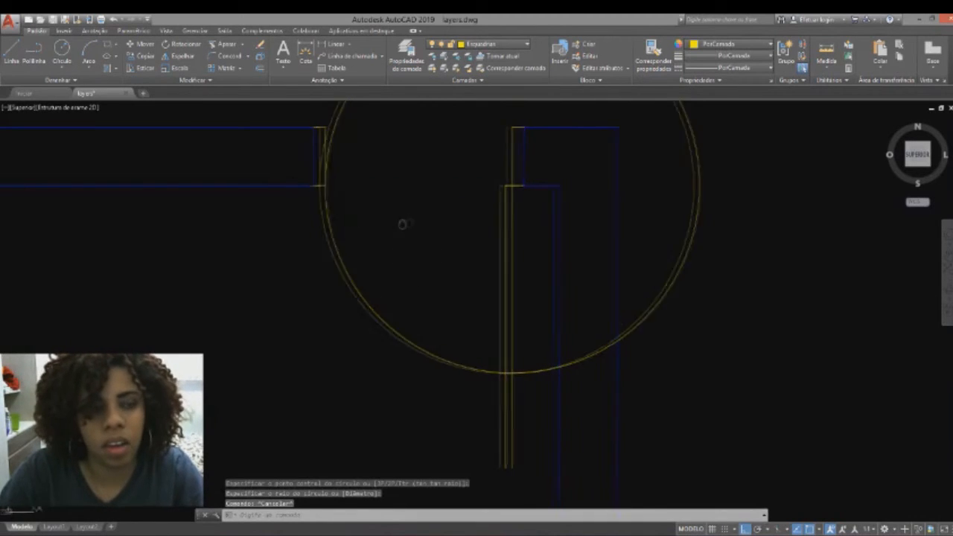
middle_drag(402, 221, 358, 230)
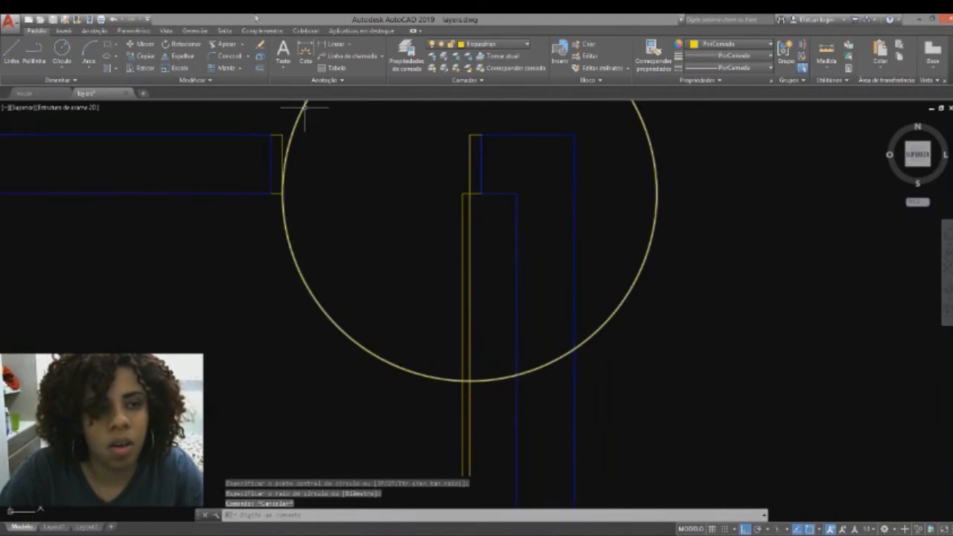
Trim the swing circle to a quarter arc, using the left jamb's lower edge and the right door leaf line as cutting edges
click(225, 44)
scroll(347, 183, down, 2)
scroll(288, 160, up, 4)
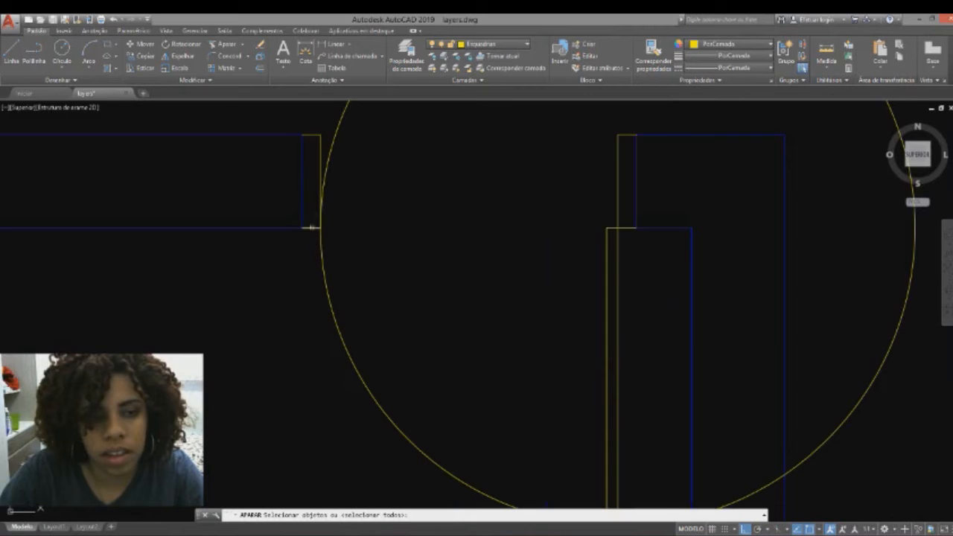
click(312, 227)
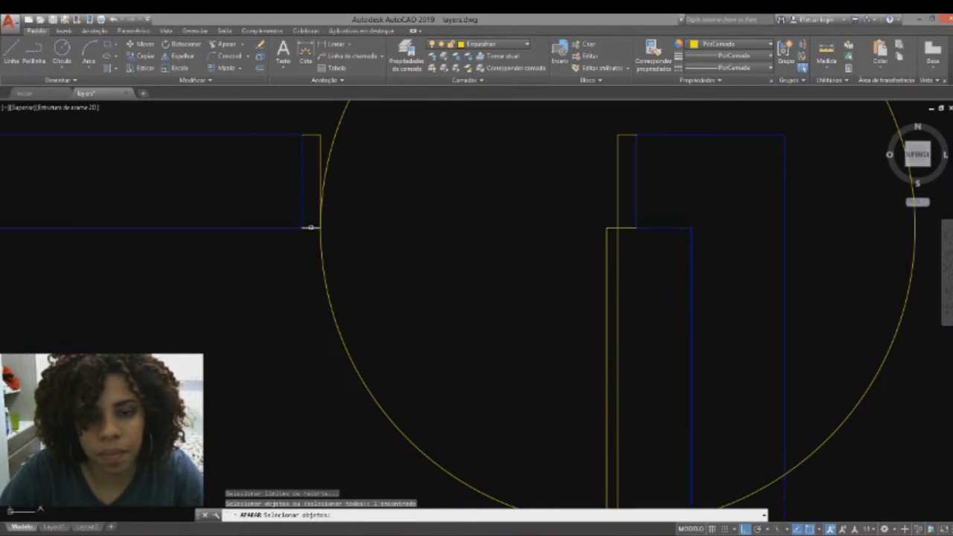
scroll(312, 228, down, 2)
scroll(504, 377, up, 2)
click(502, 362)
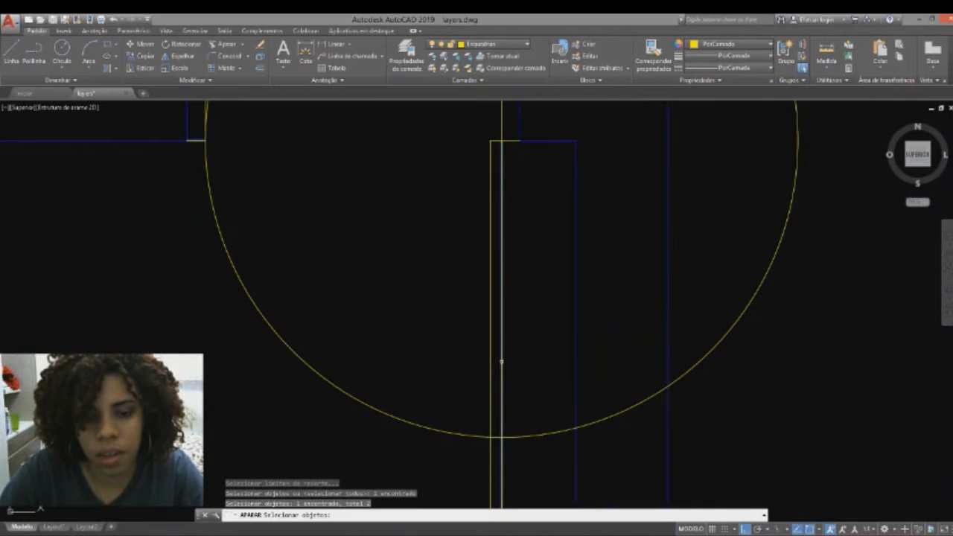
scroll(501, 362, down, 4)
key(Return)
click(436, 238)
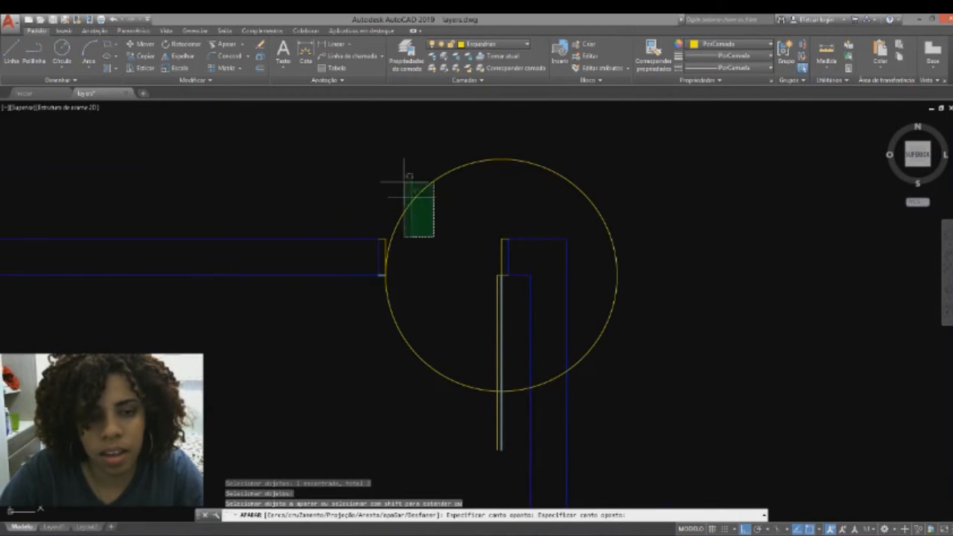
click(398, 167)
key(Escape)
Trim both door leaf lines where they extend below the swing arc
scroll(437, 330, up, 5)
middle_drag(446, 299, 357, 345)
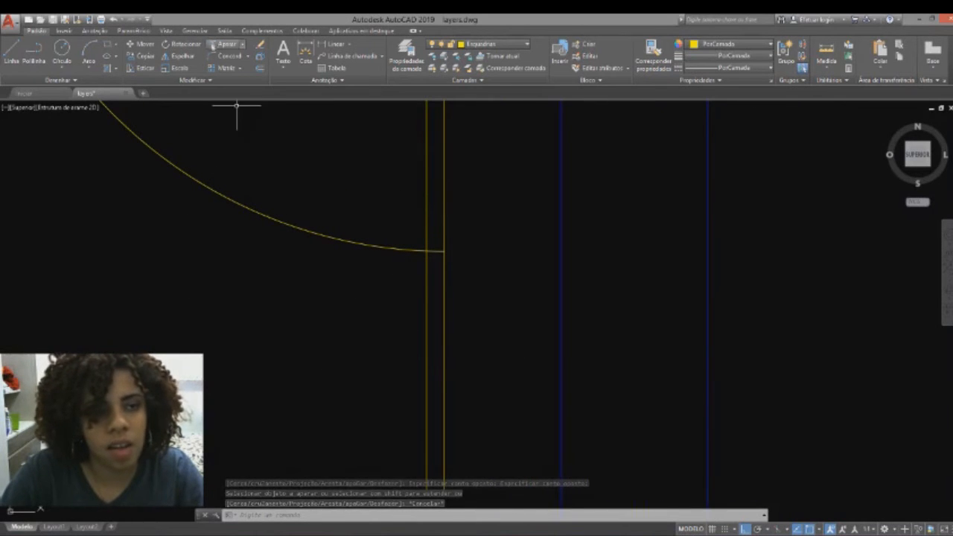
click(223, 44)
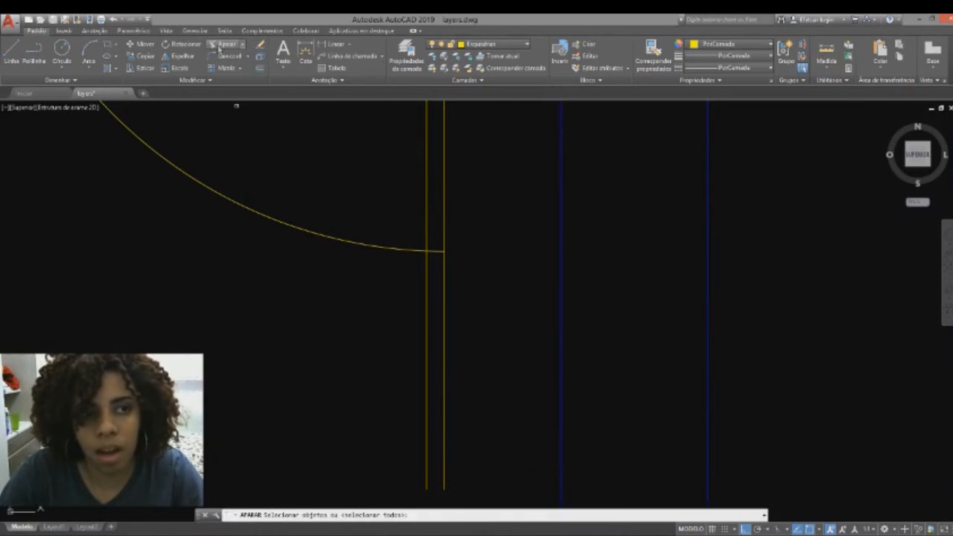
click(435, 252)
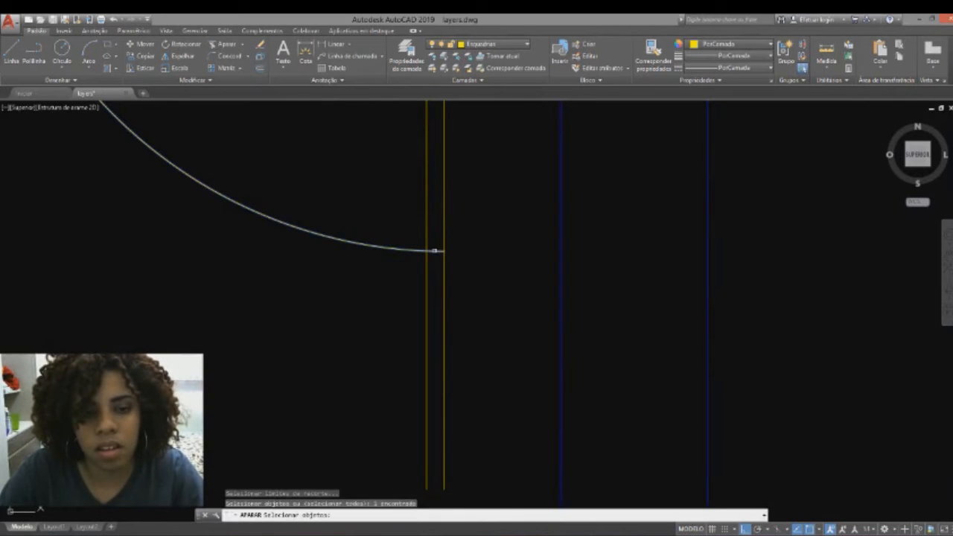
key(Return)
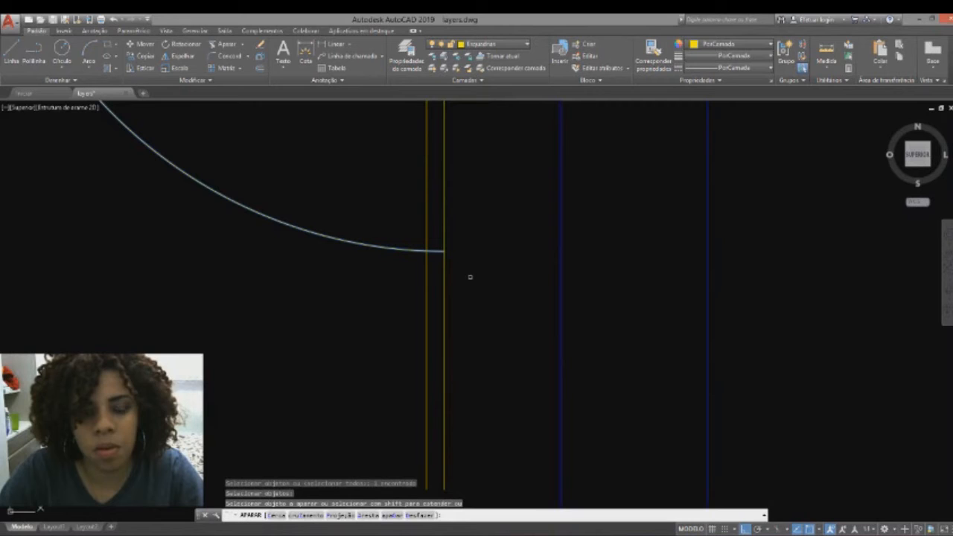
click(462, 294)
click(374, 276)
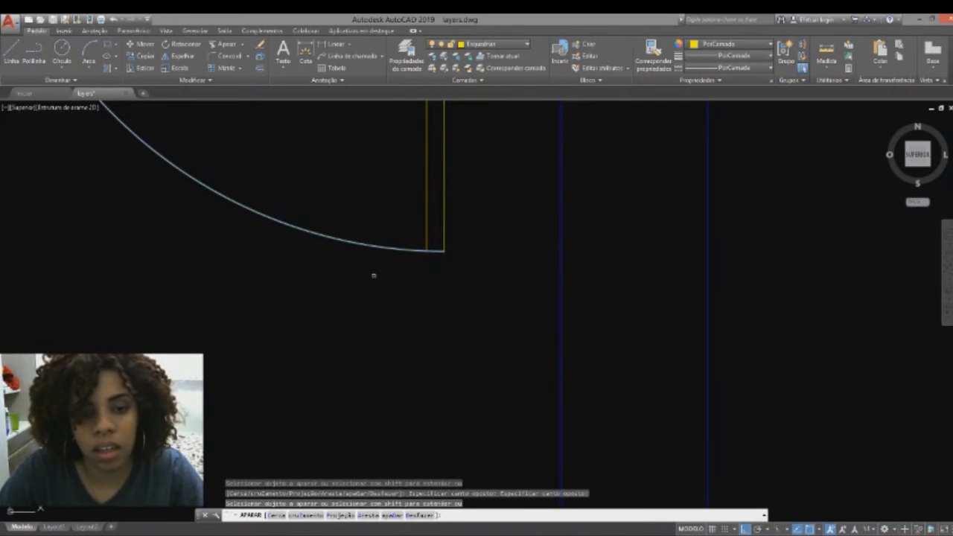
key(Return)
Dimension the room's overall outer width between its two upper outer corners, placing the dimension line above the plan
scroll(374, 275, down, 7)
mouse_move(455, 287)
middle_down()
mouse_move(437, 298)
mouse_move(468, 260)
middle_up()
scroll(522, 343, down, 3)
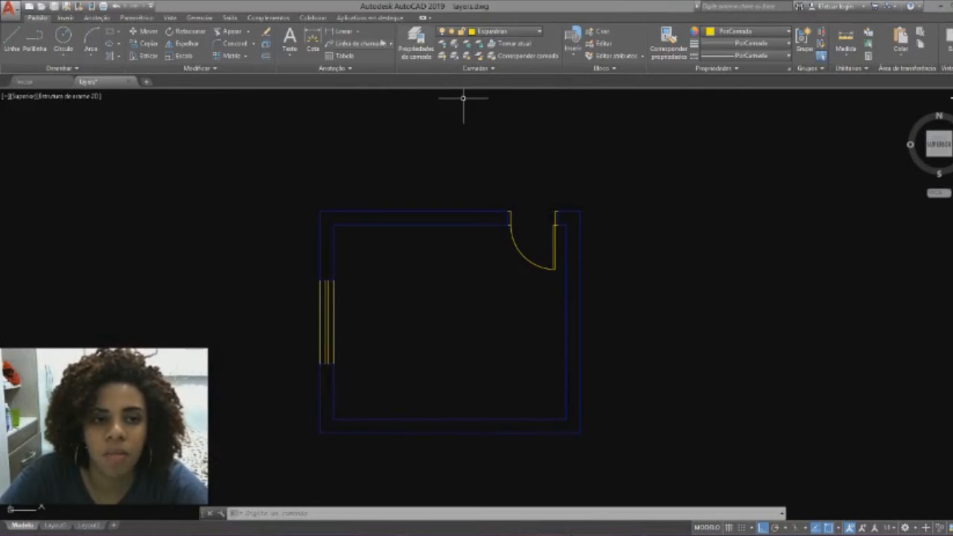
click(313, 42)
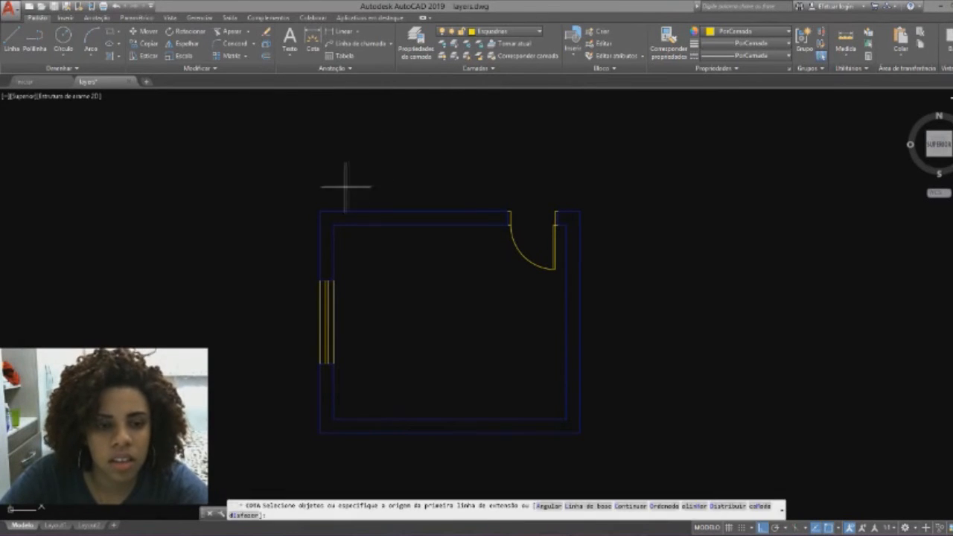
click(320, 211)
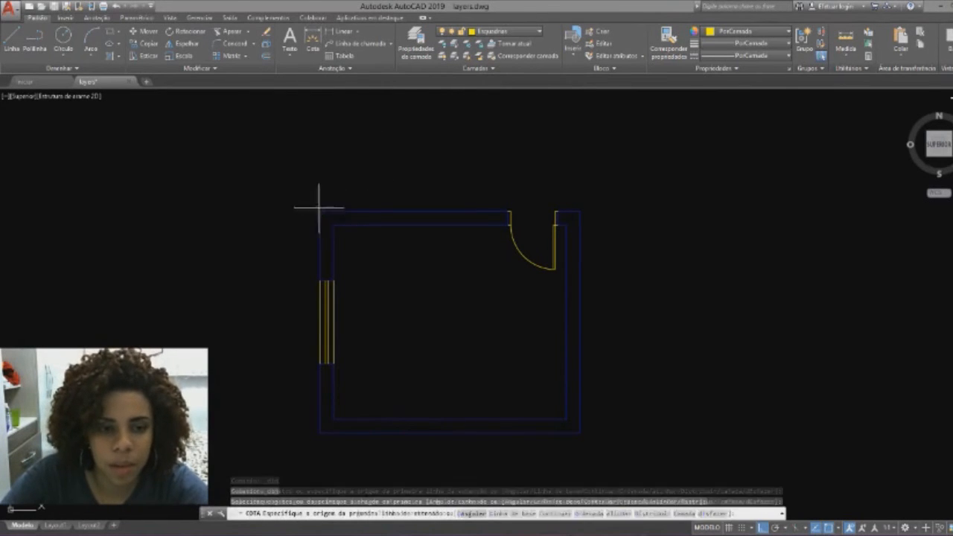
click(580, 212)
scroll(581, 211, down, 5)
click(670, 170)
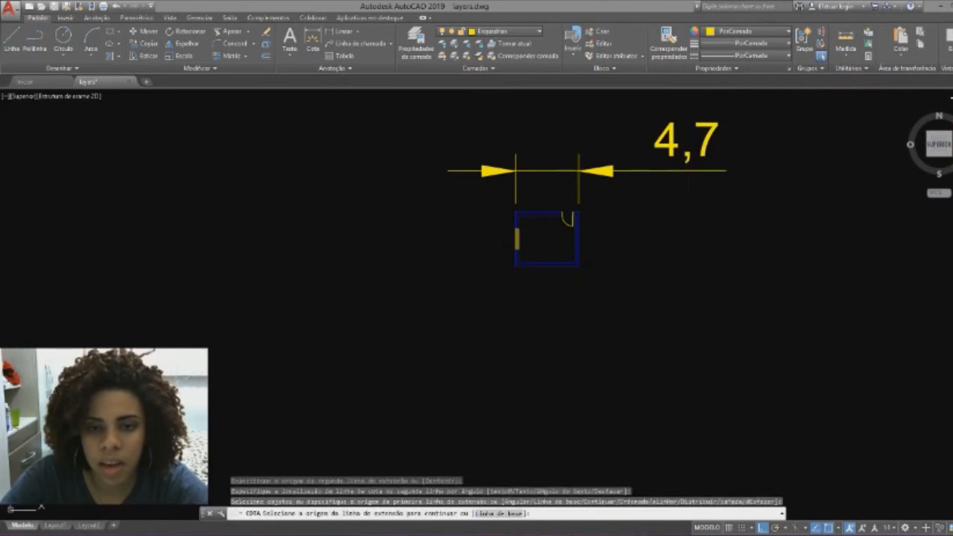
Cancel the dimension command and delete the overall width dimension above the plan
click(730, 204)
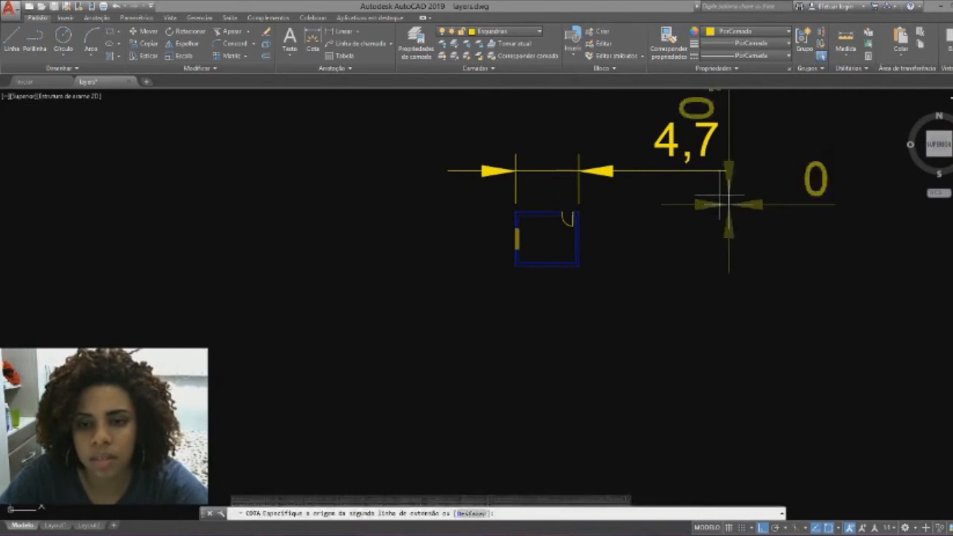
key(Escape)
click(742, 245)
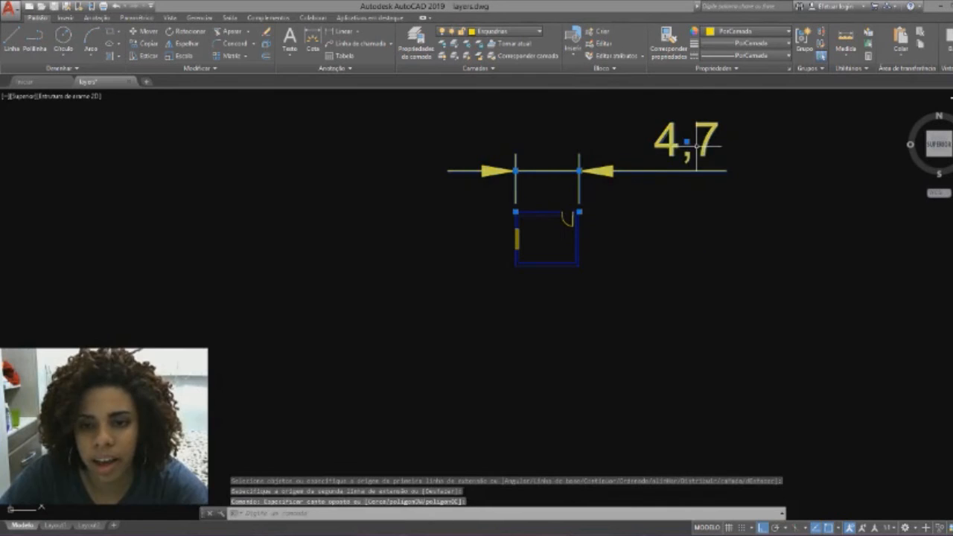
click(696, 146)
key(Delete)
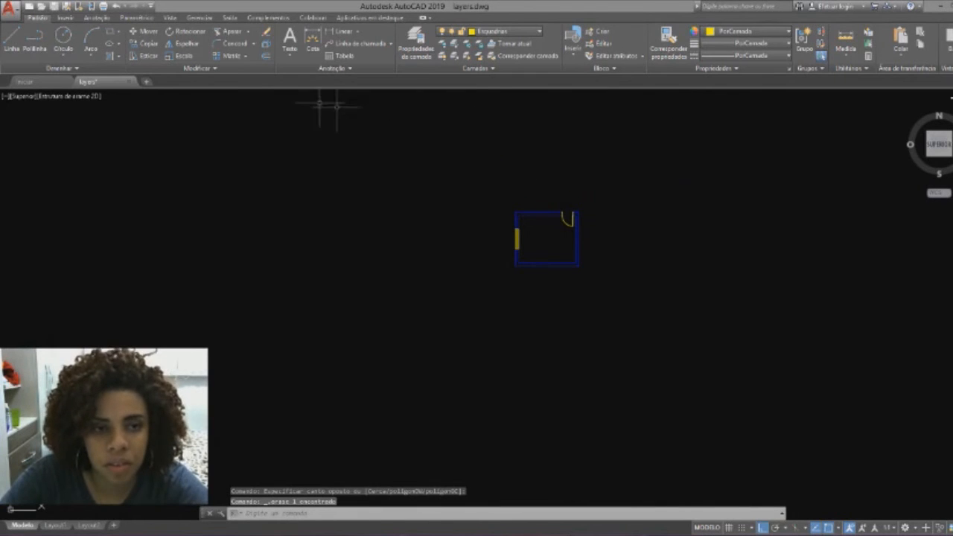
Create a new dimension style based on Standard, named with the author's first name, and continue to its settings
click(344, 69)
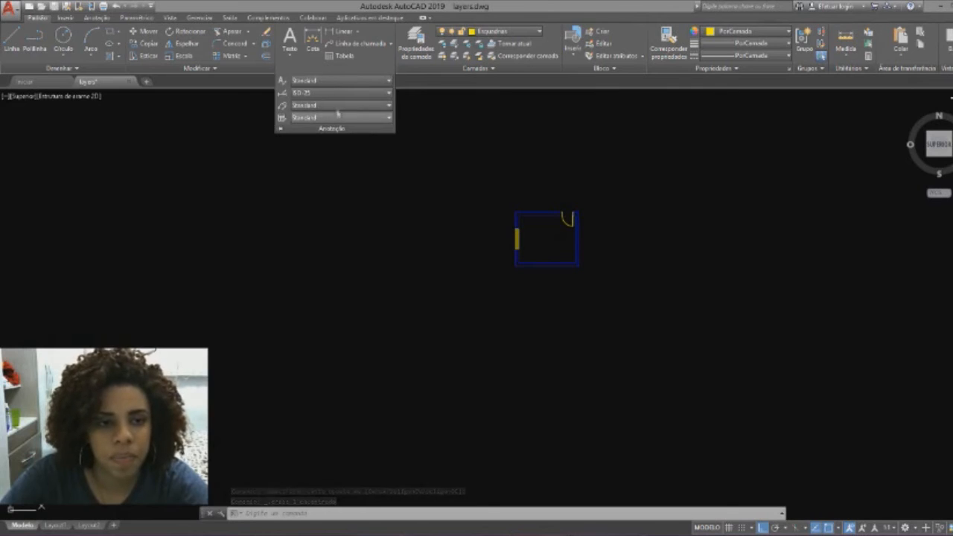
click(336, 93)
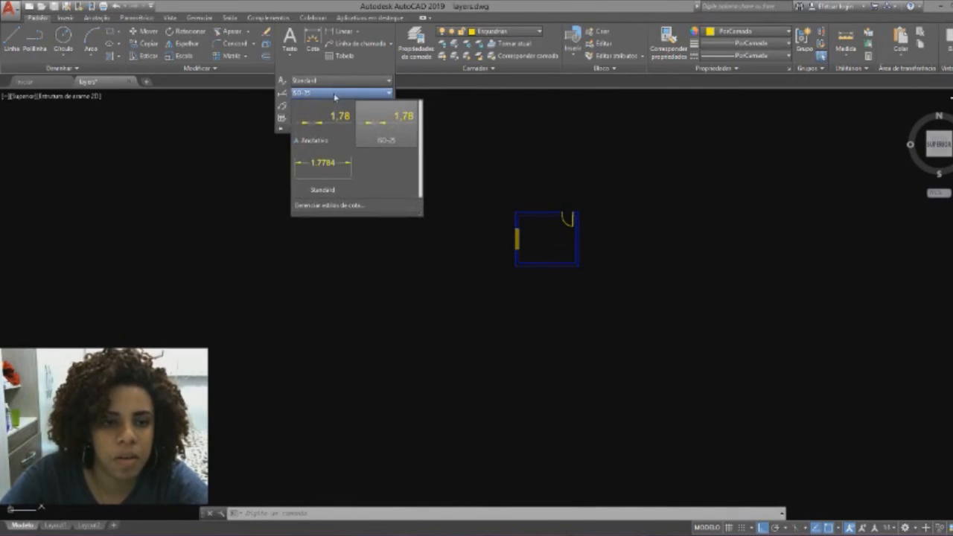
click(325, 205)
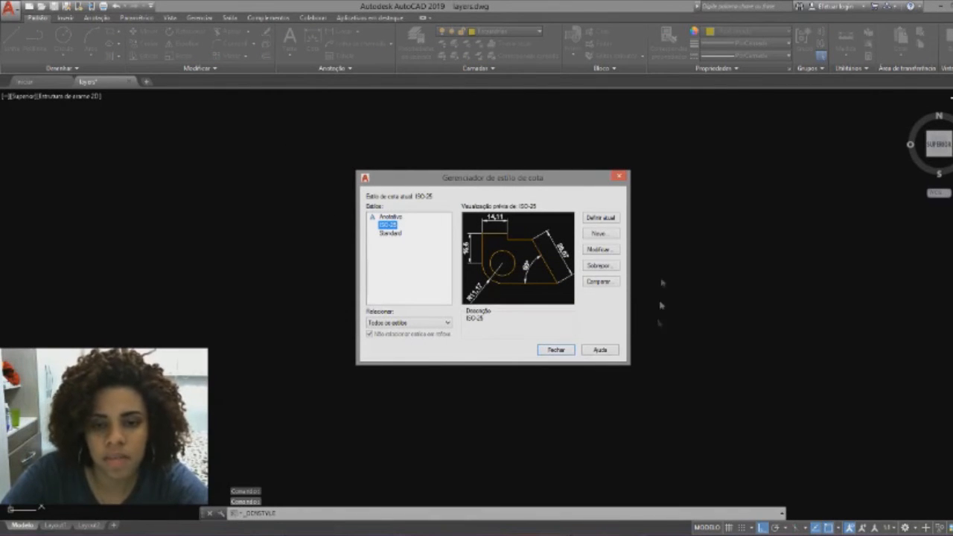
click(599, 233)
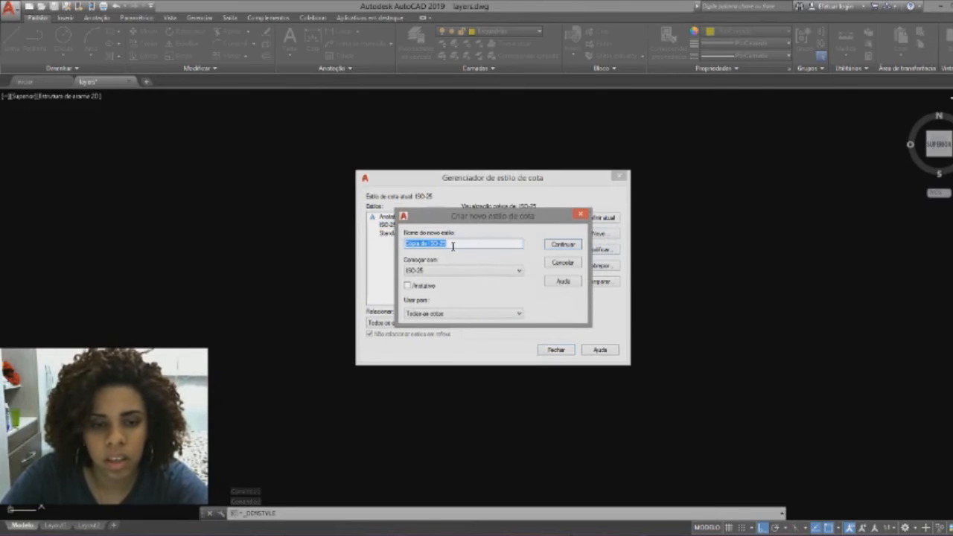
key(BackSpace)
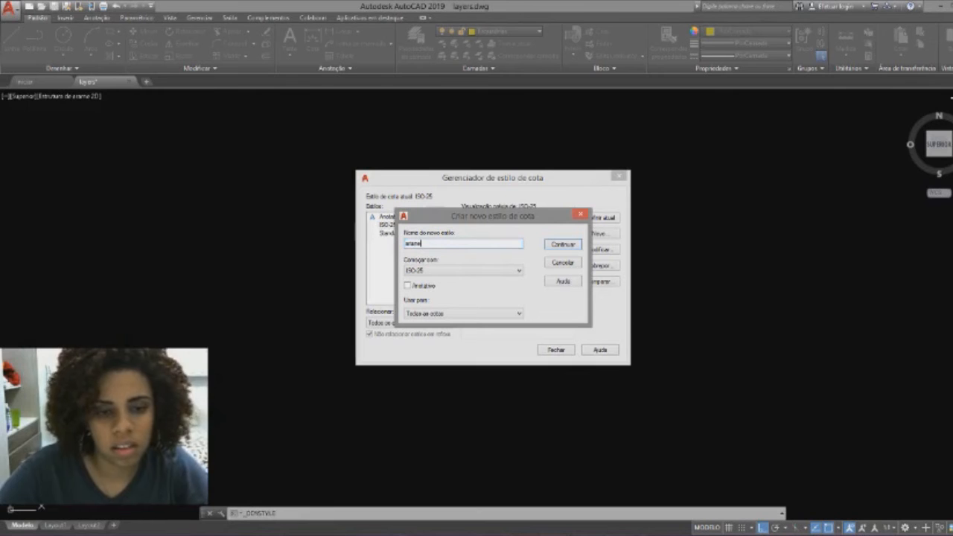
click(450, 271)
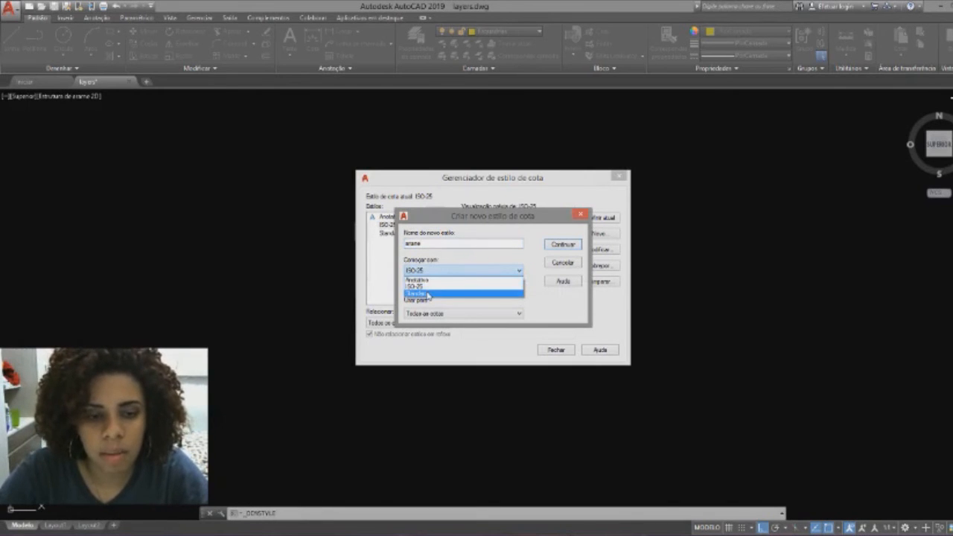
click(428, 294)
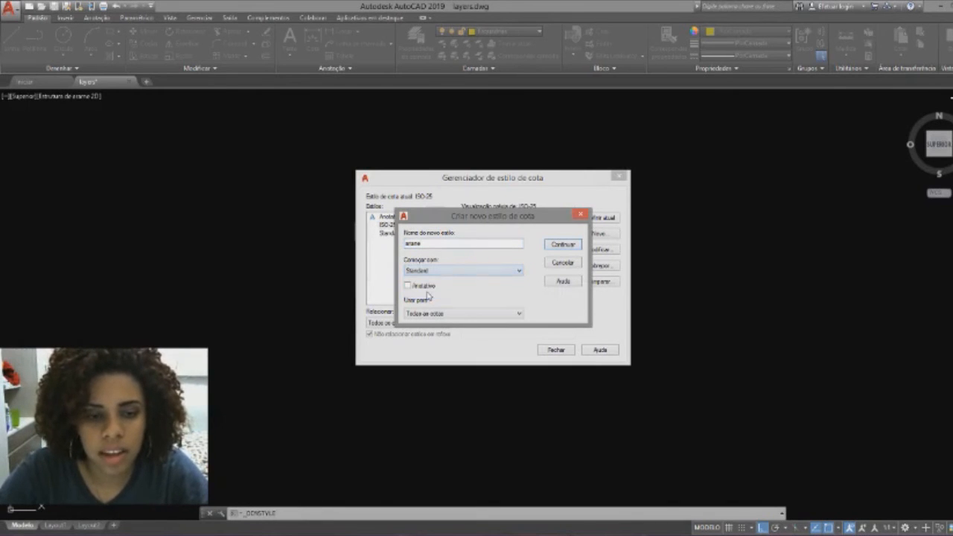
click(563, 245)
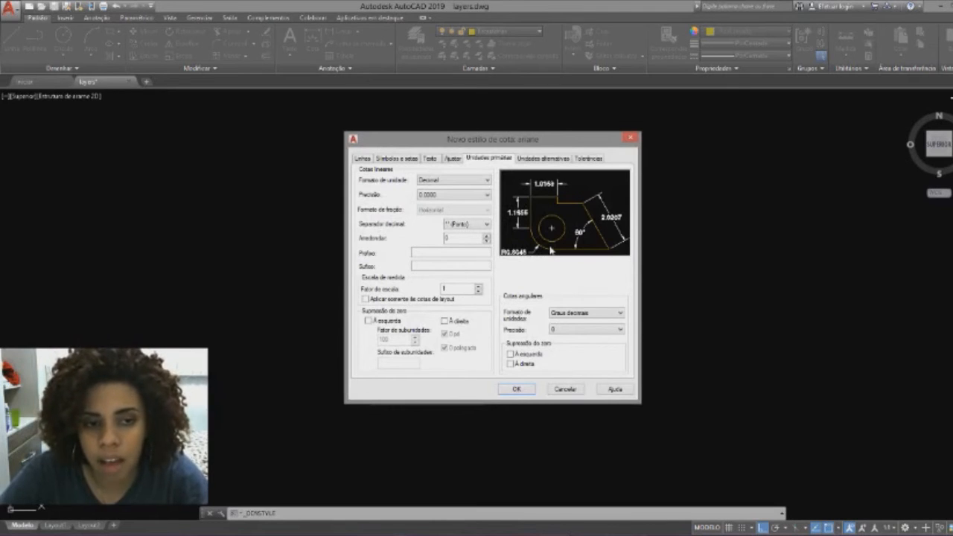
Set the dimension style's baseline spacing to 0.1, extension beyond dimension lines to 0.1 and offset from origin to 0.05
click(357, 159)
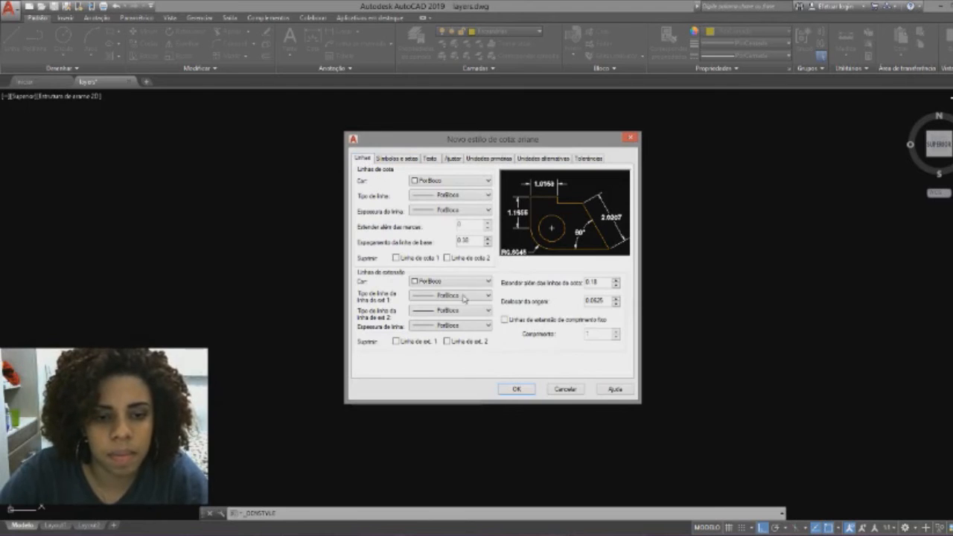
double_click(474, 241)
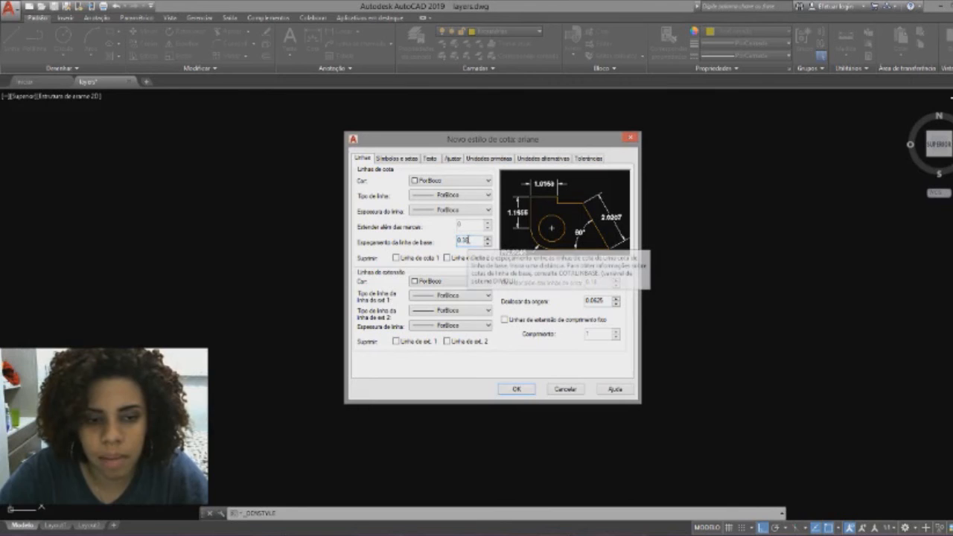
drag(469, 240, 462, 238)
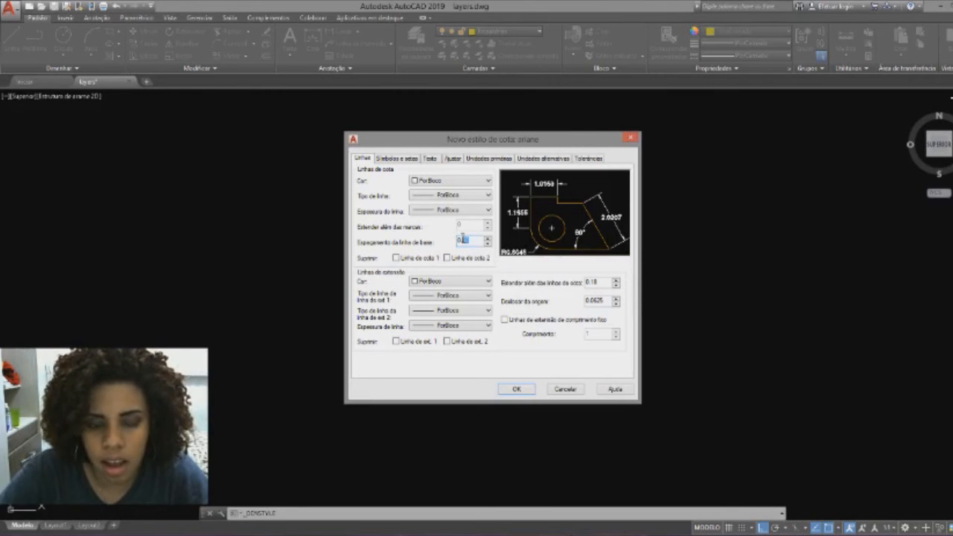
text(1)
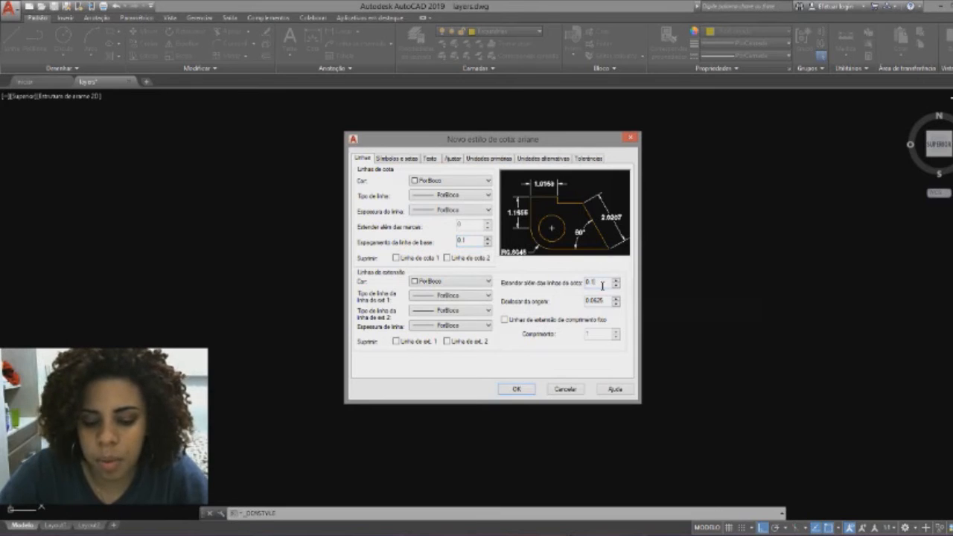
drag(604, 300, 595, 300)
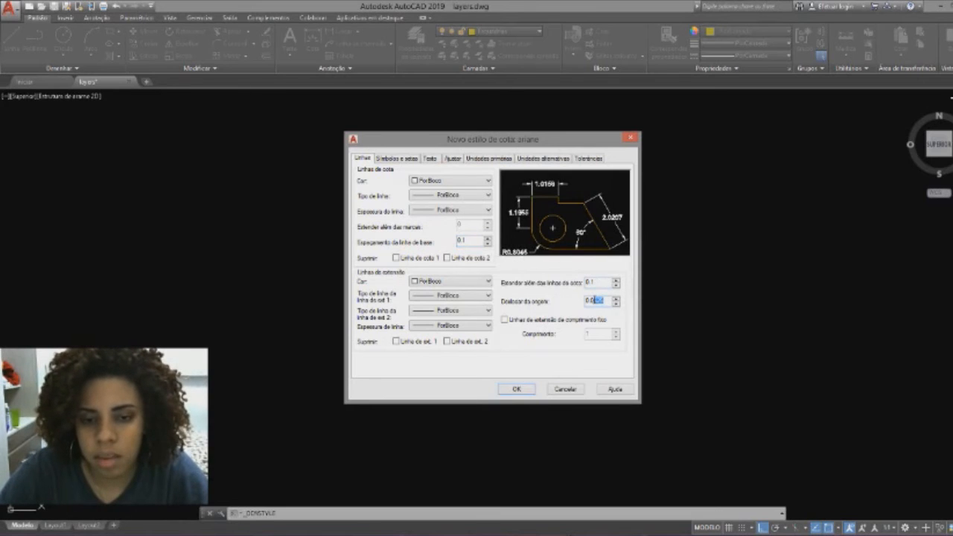
text(5)
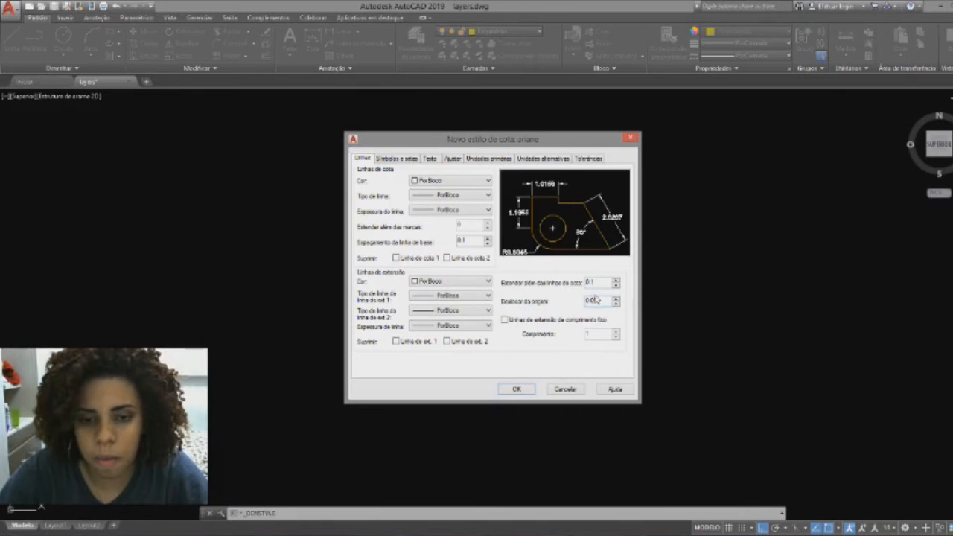
Set the dimension style's first, second and leader arrowheads to Traço de arquitetura, with an arrow size of 0.10
click(397, 159)
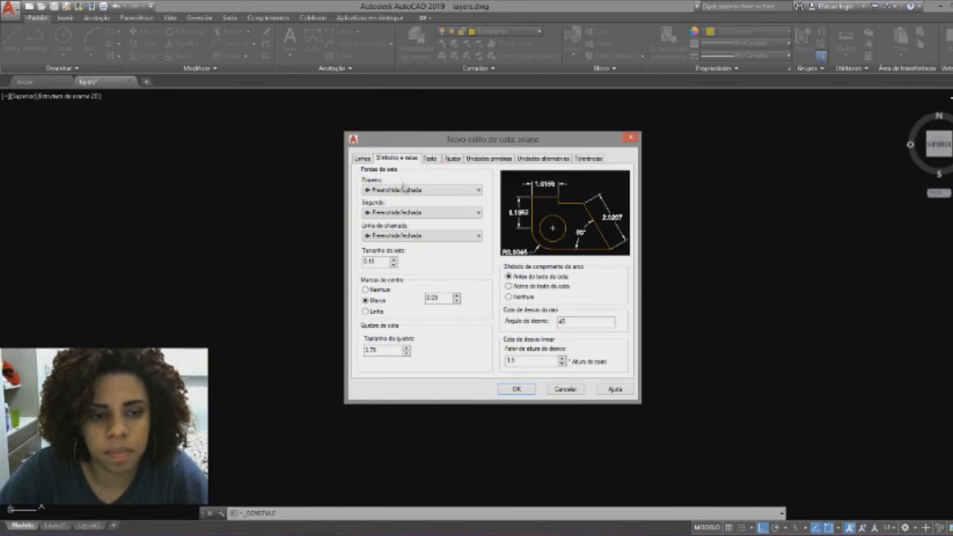
click(406, 189)
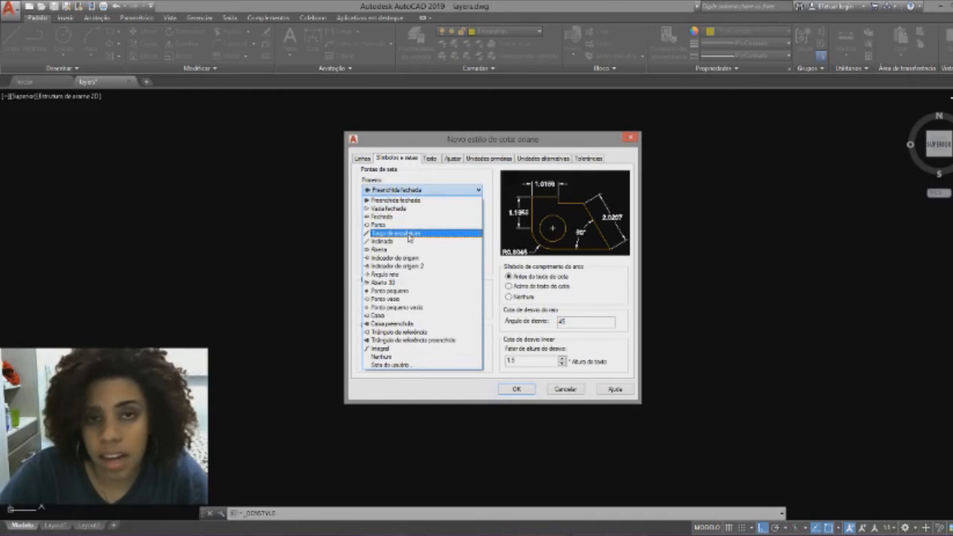
click(409, 234)
click(407, 236)
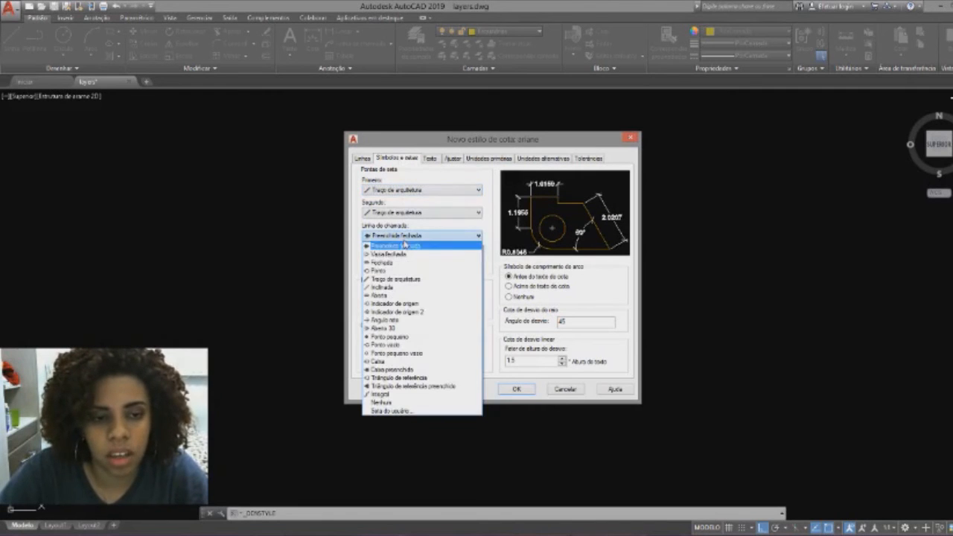
click(393, 279)
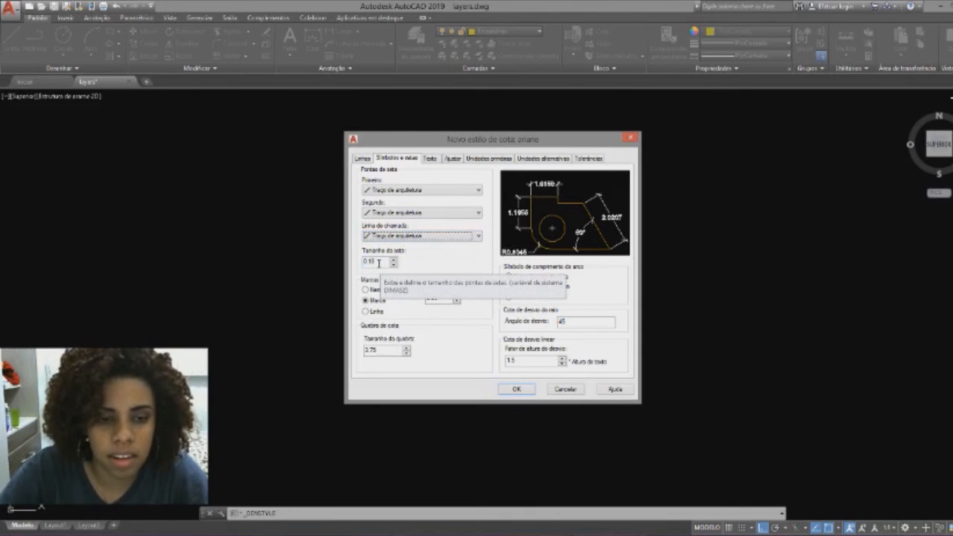
click(379, 262)
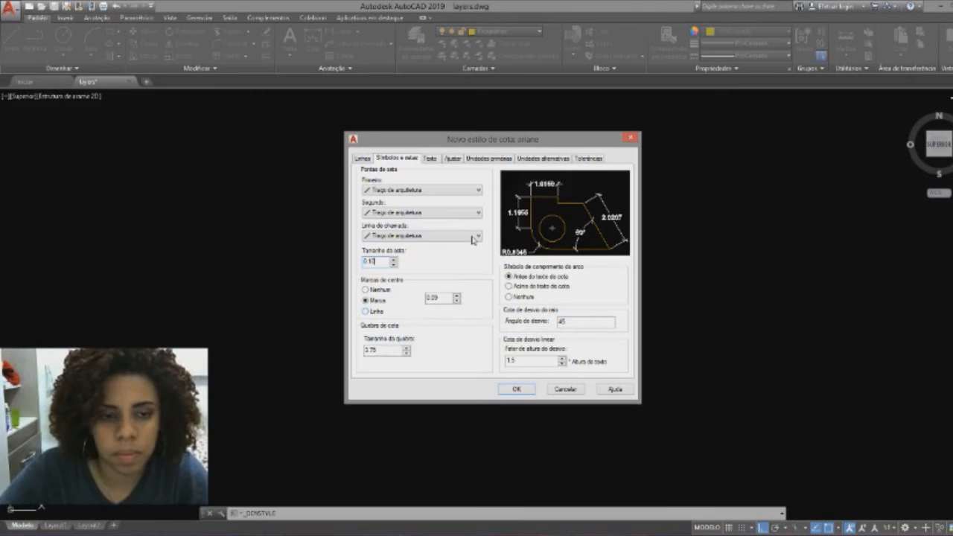
Set the dimension text height to 0.1, positioned Acima vertically and Centralizado horizontally, aligned with the dimension line
click(432, 162)
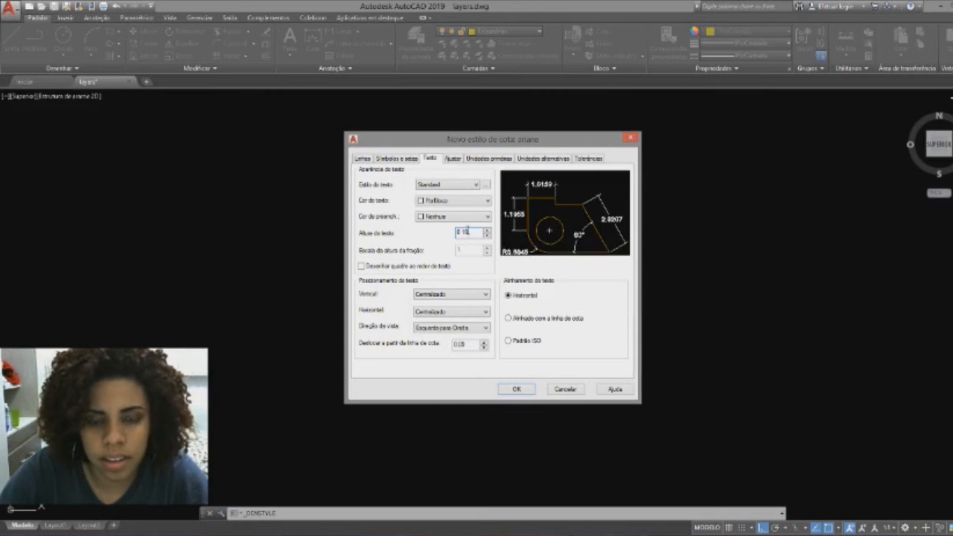
click(461, 296)
click(449, 311)
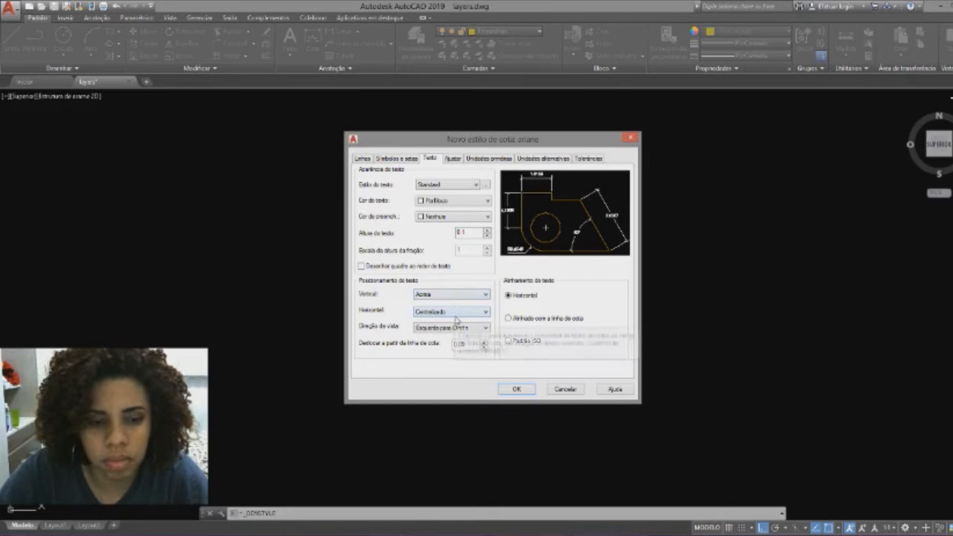
click(458, 313)
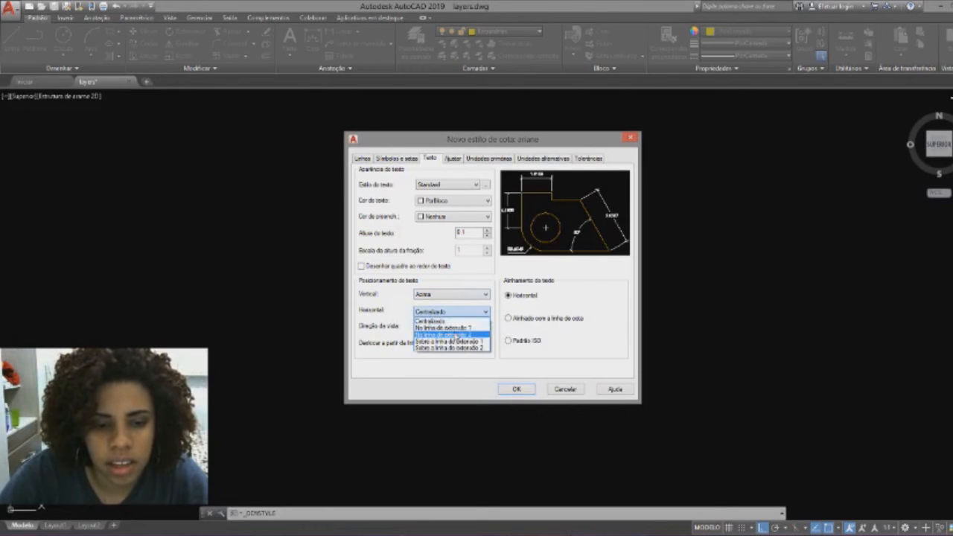
click(456, 335)
click(438, 313)
click(445, 323)
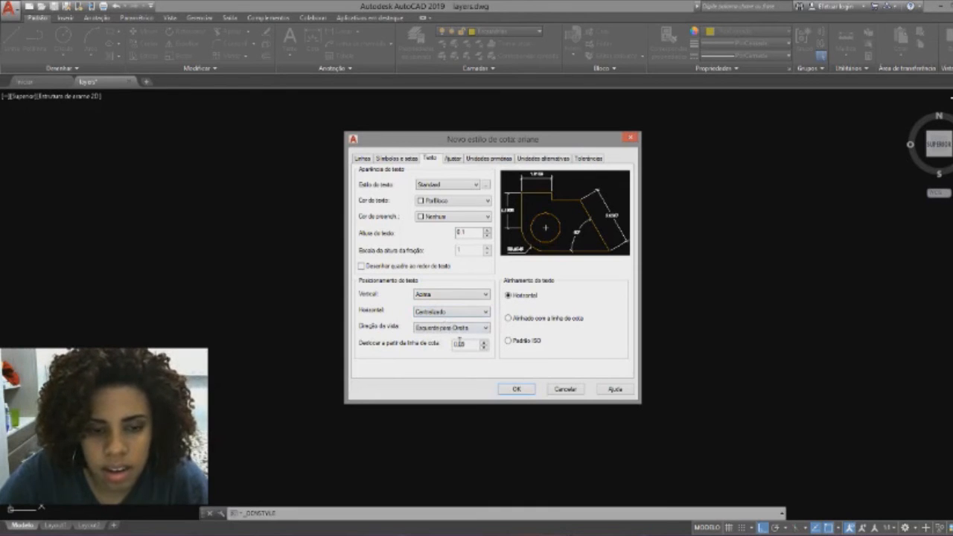
click(509, 318)
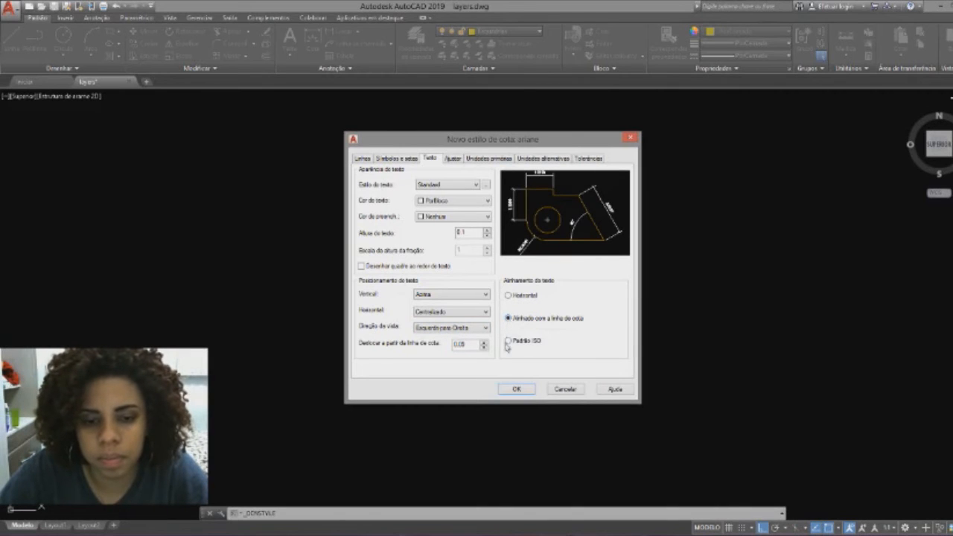
Place displaced text over the dimension line with a leader, and give linear units 0.00 precision and a comma decimal separator
click(453, 158)
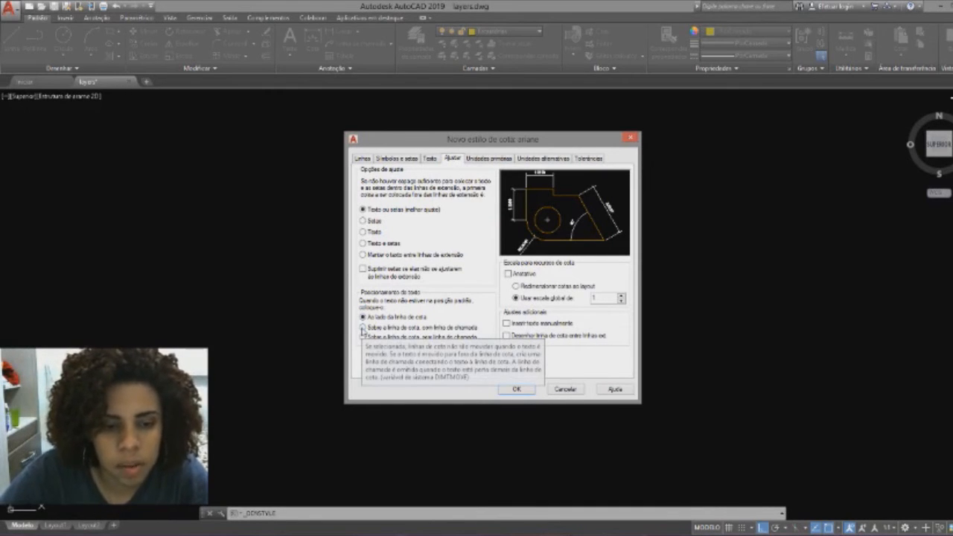
click(362, 329)
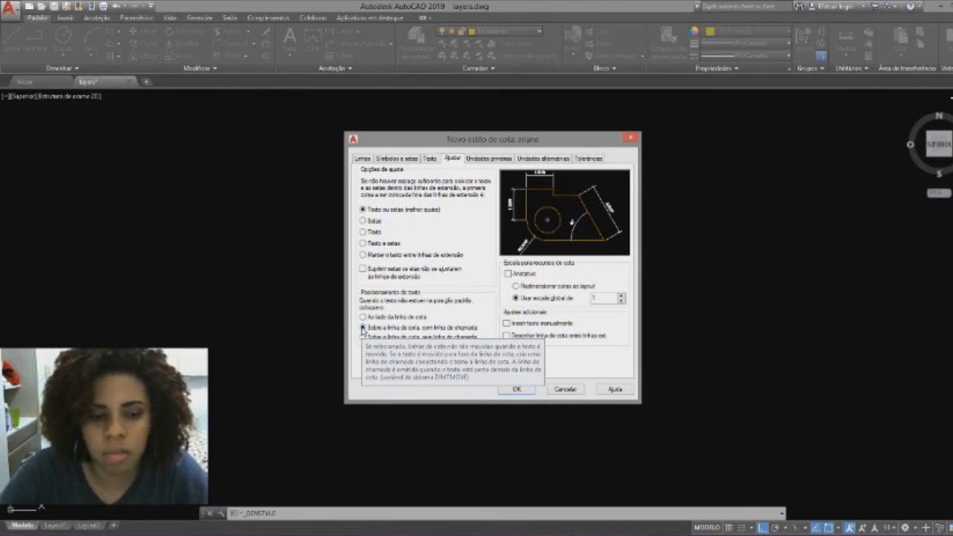
click(489, 158)
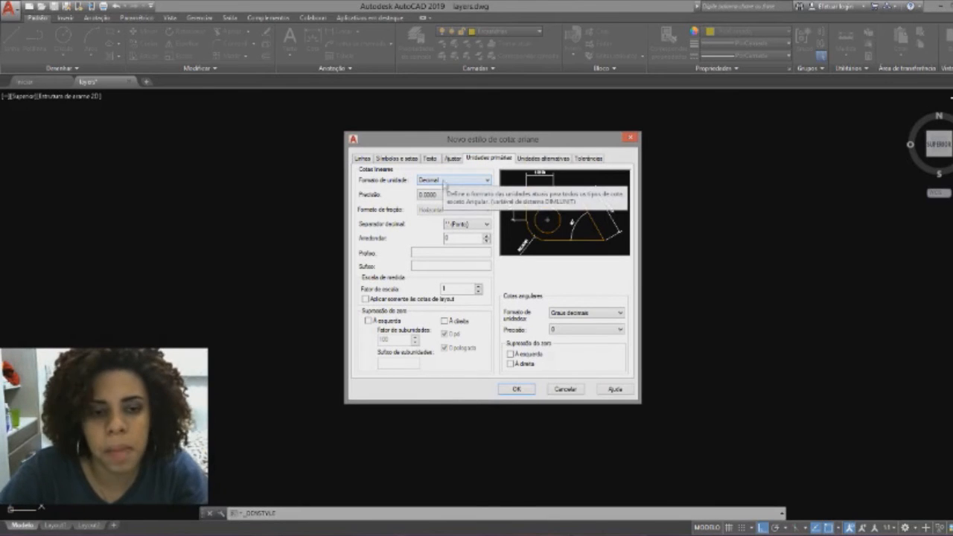
click(435, 196)
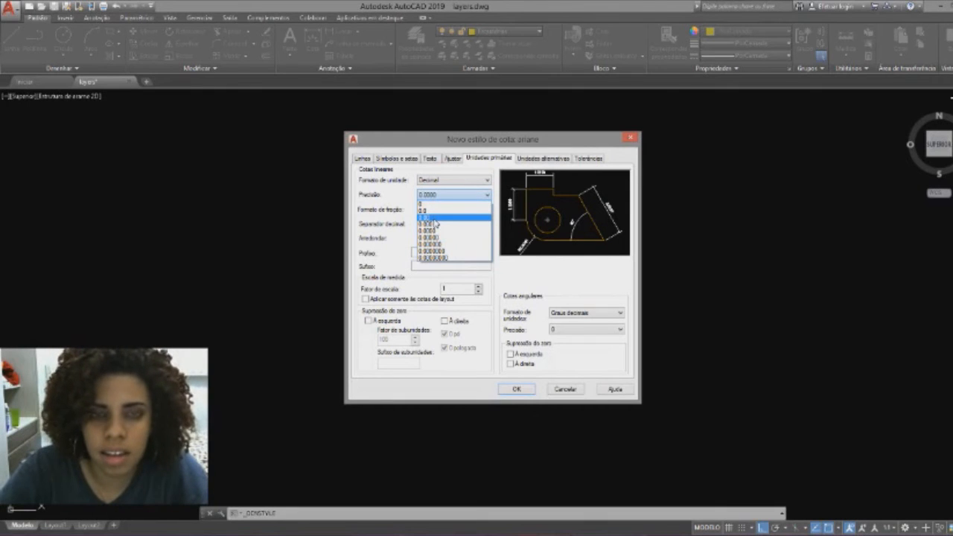
click(435, 218)
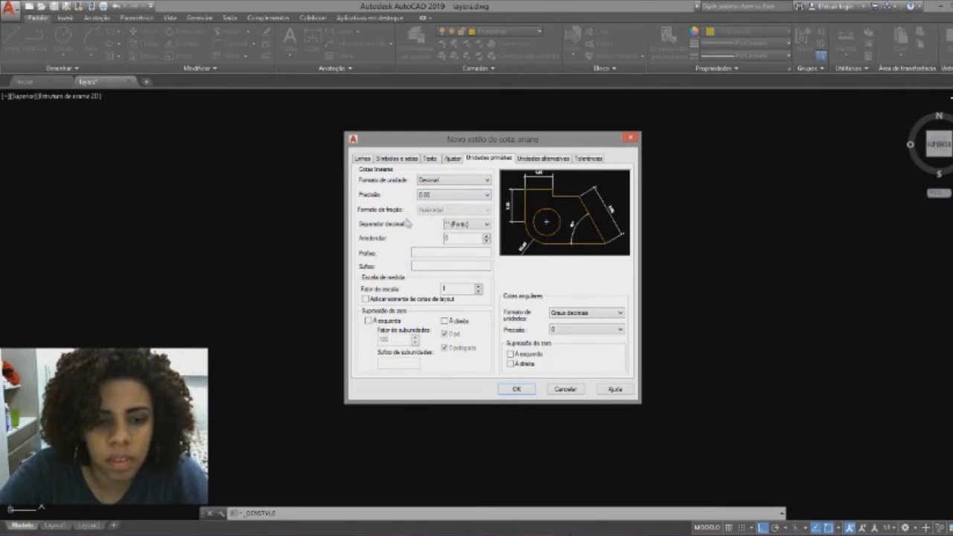
click(487, 224)
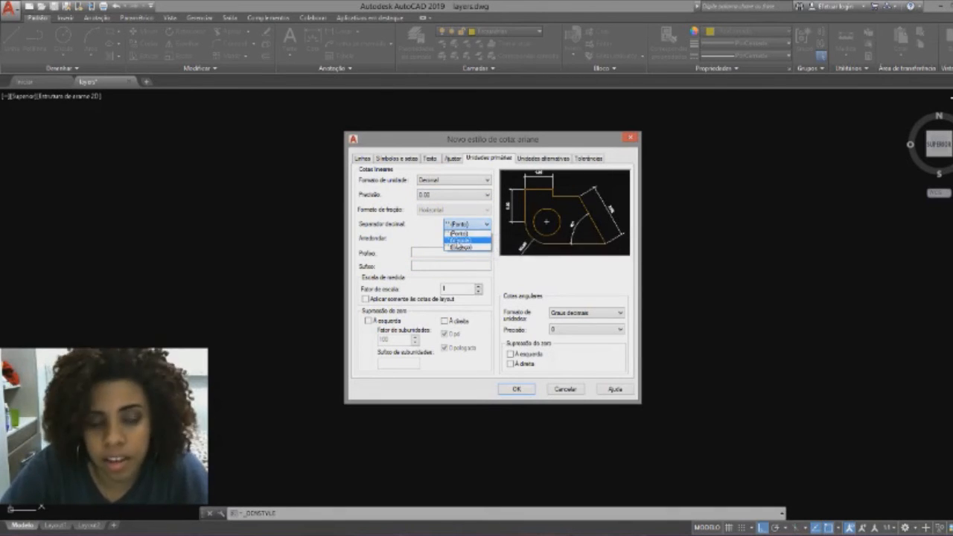
click(456, 240)
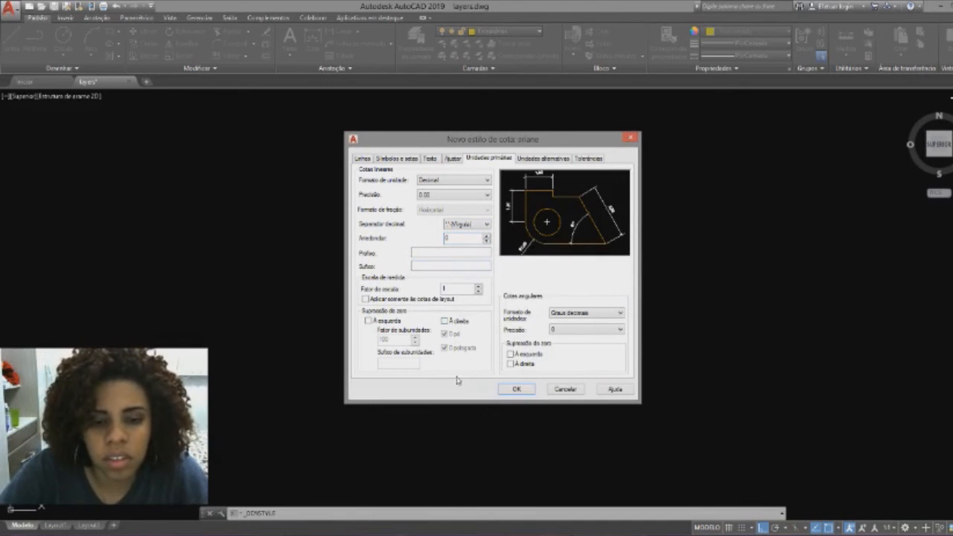
Set the dimension lines to extend 0.10 beyond the ticks, then save the new style and close the style manager
click(363, 159)
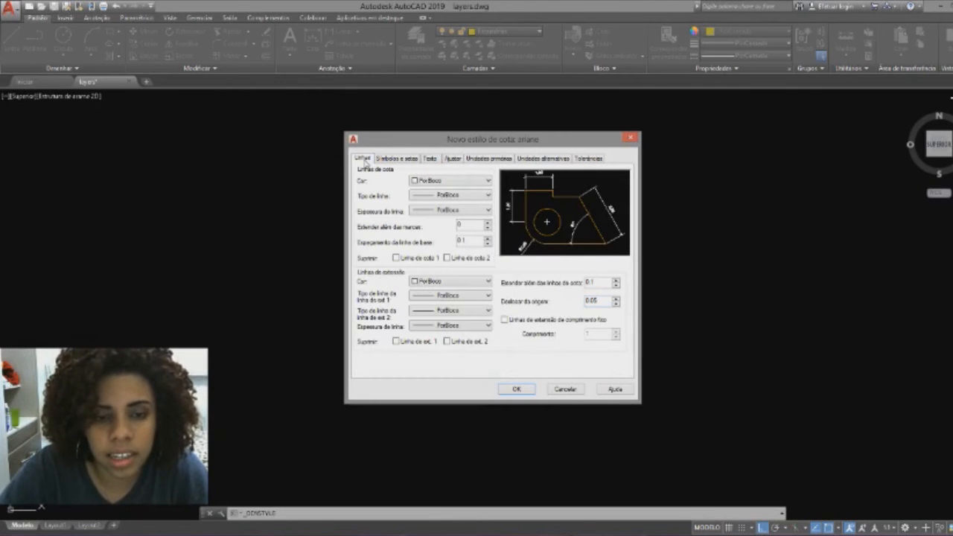
click(467, 227)
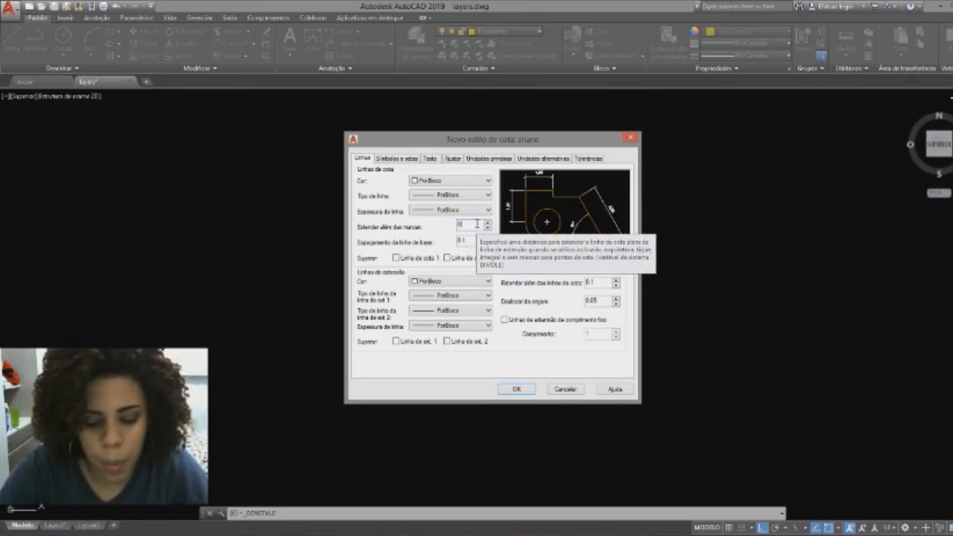
text(.13)
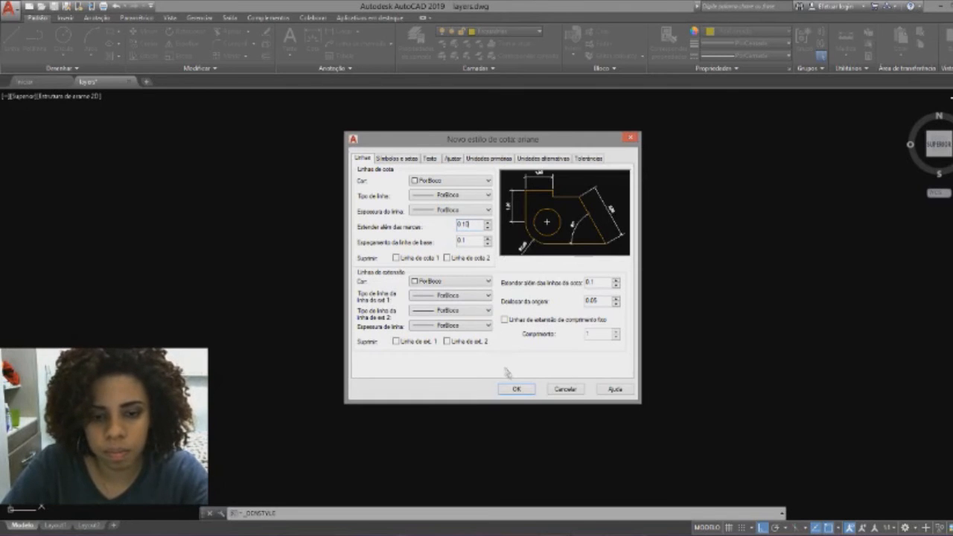
click(519, 389)
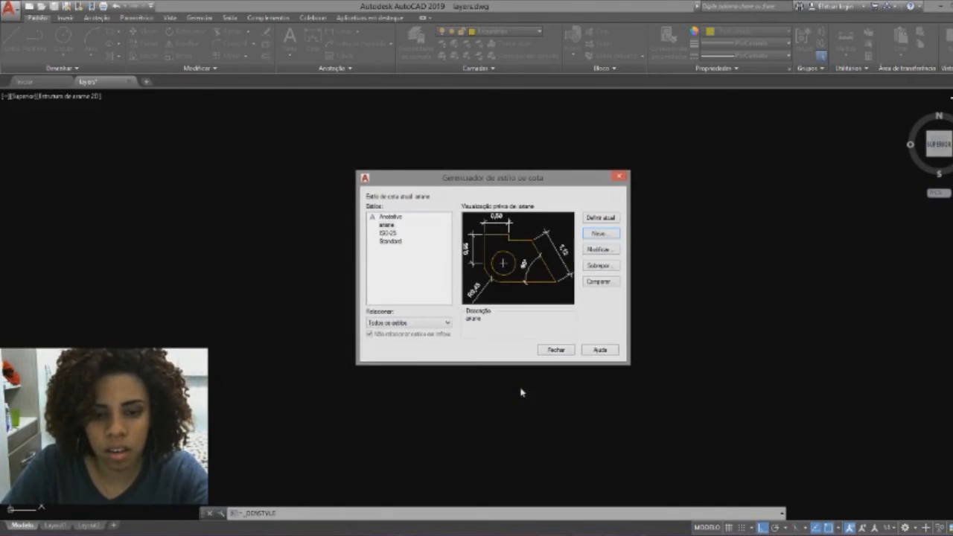
click(557, 350)
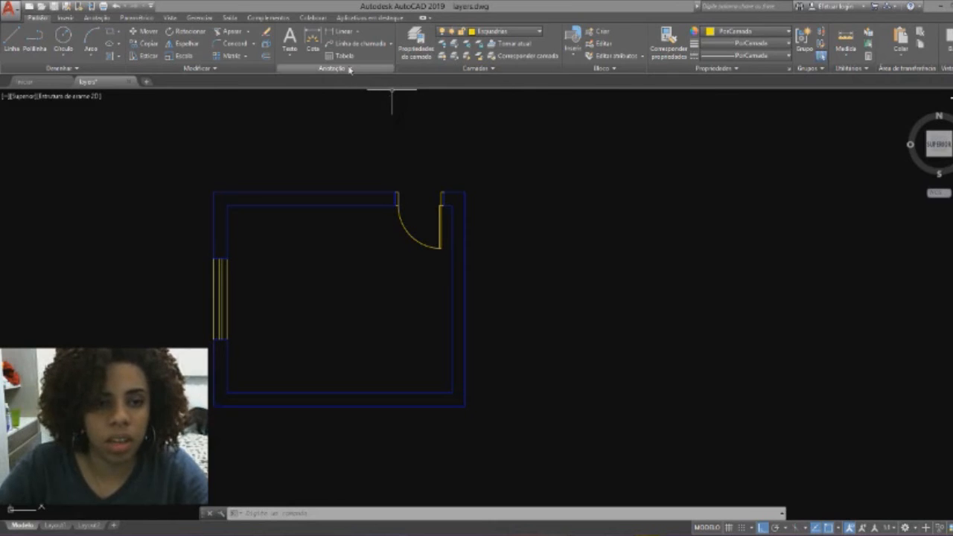
Check that the new dimension style is current and make the cotas layer current
click(349, 69)
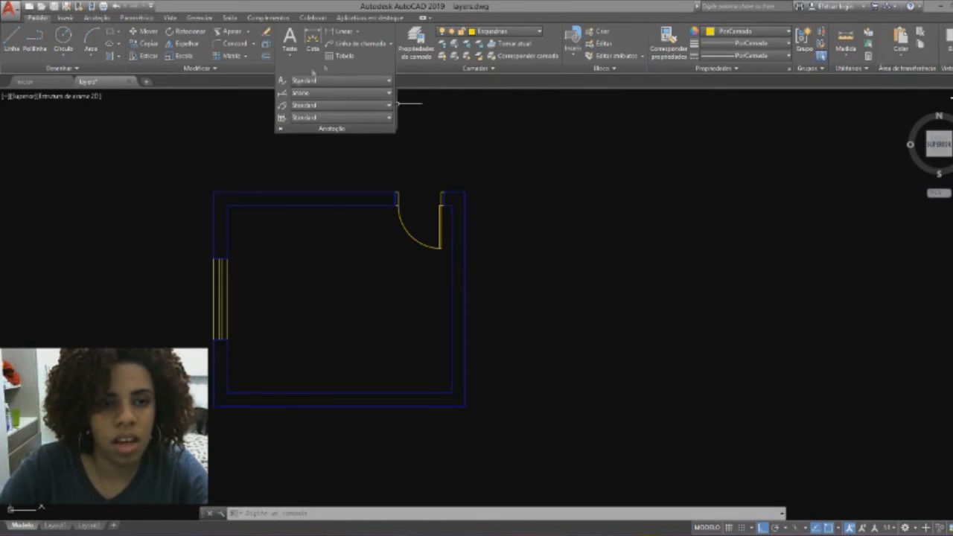
key(Escape)
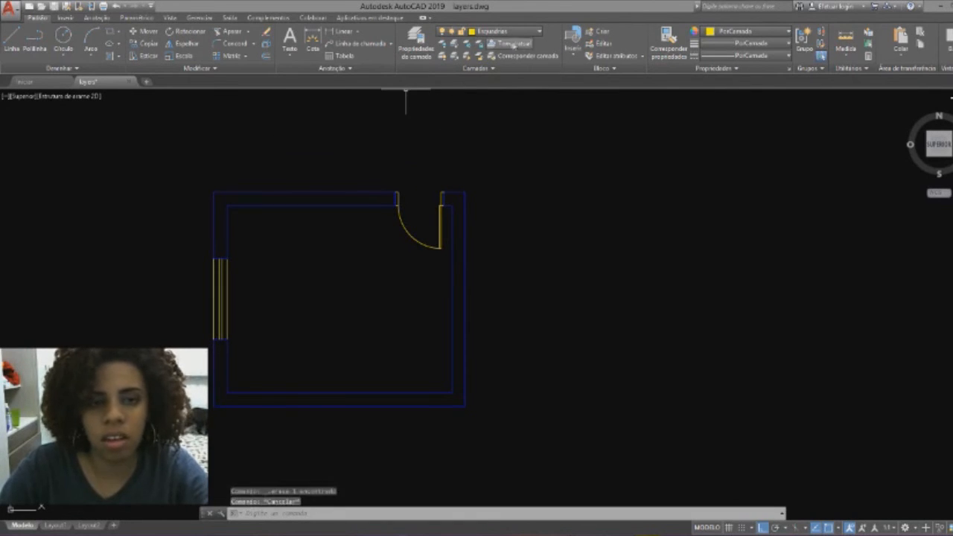
click(498, 32)
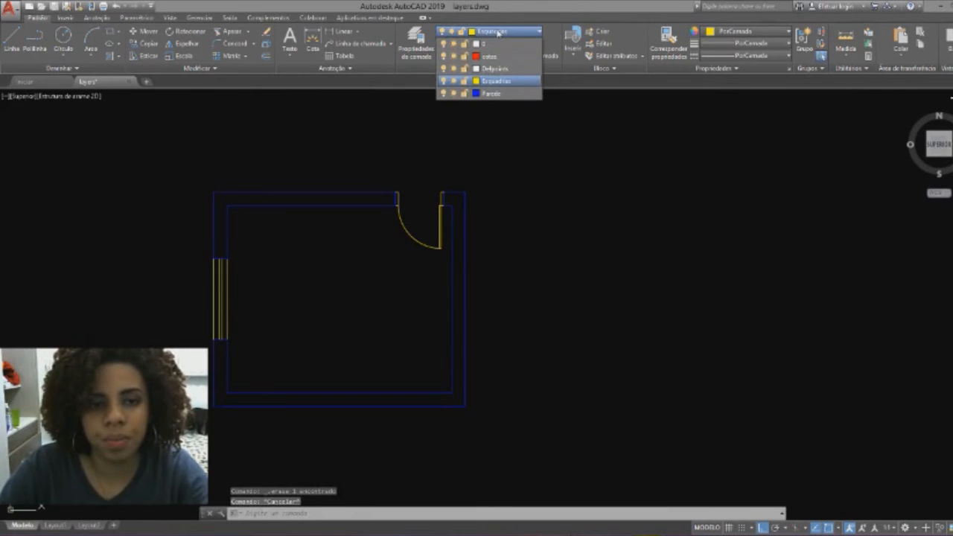
click(497, 56)
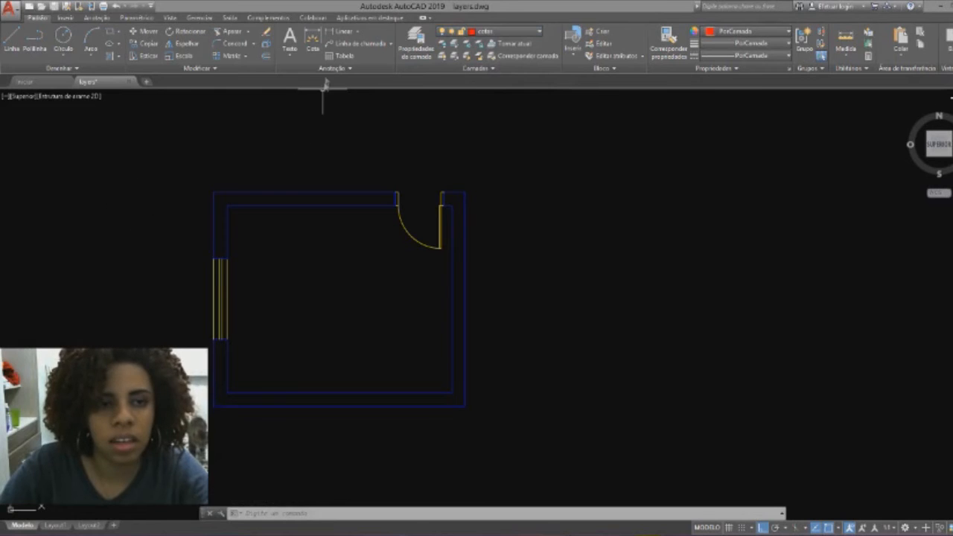
Dimension the bottom wall's thickness at the plan's lower-right corner, placing the vertical dimension line 1 unit outside the right wall
click(333, 34)
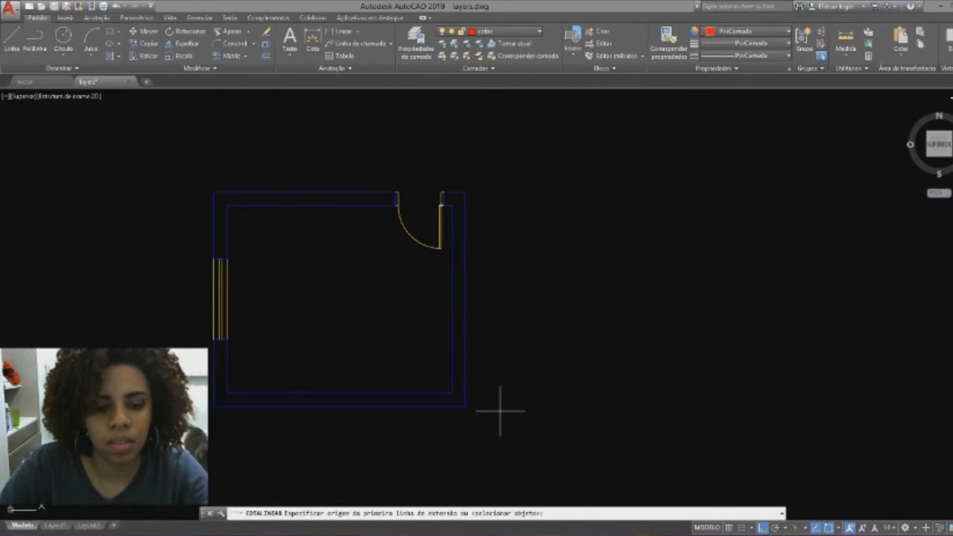
click(466, 405)
scroll(465, 403, up, 8)
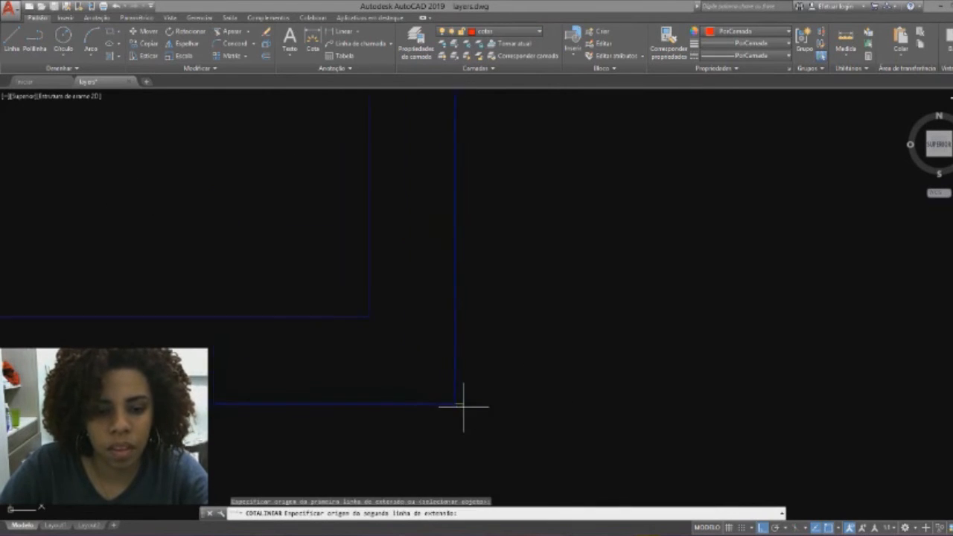
click(456, 317)
scroll(604, 316, down, 6)
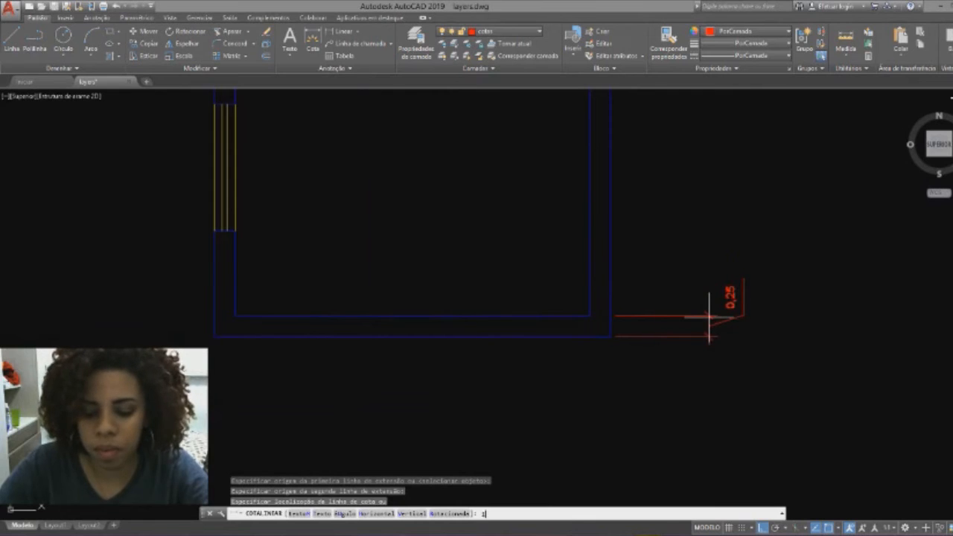
click(696, 319)
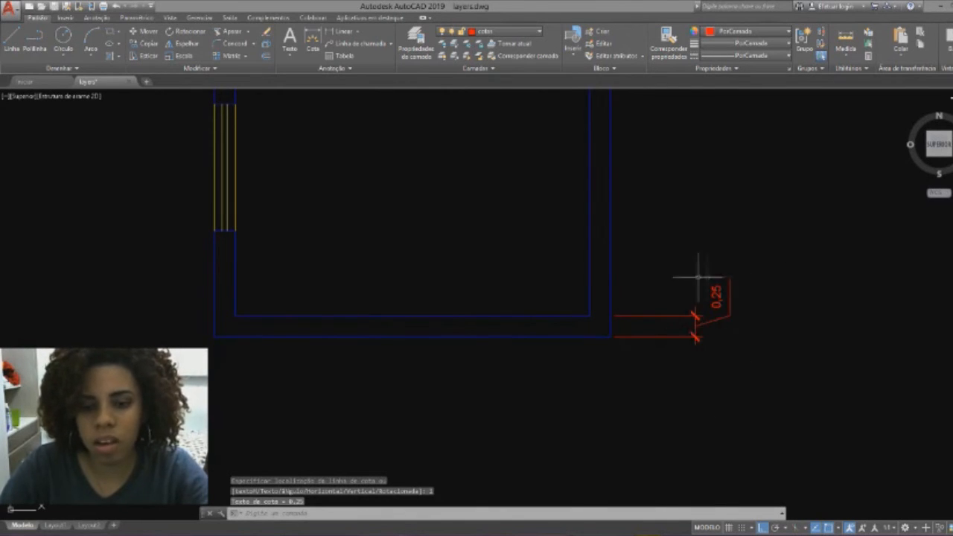
Continue the vertical dimension chain along the right wall with the room's inner height and the top wall's thickness
click(311, 42)
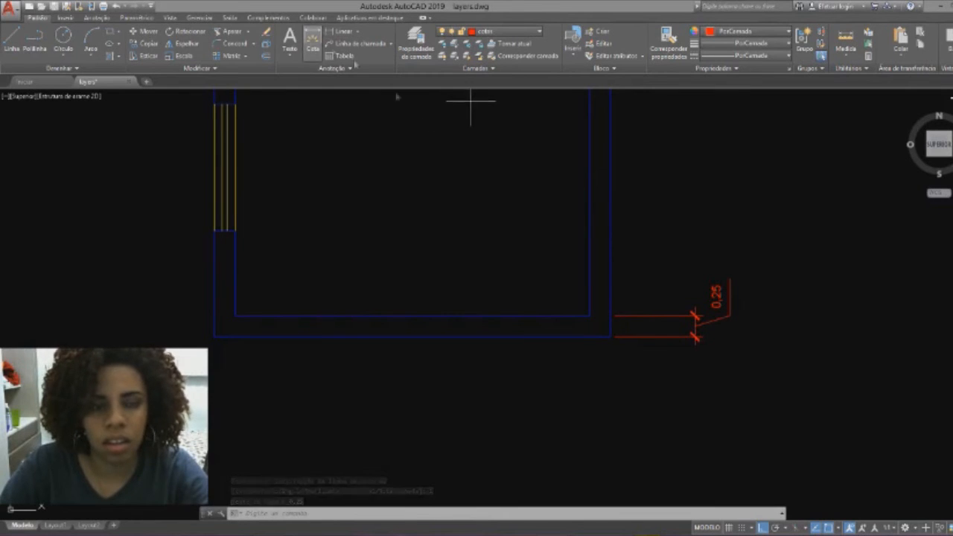
click(647, 315)
scroll(647, 315, down, 4)
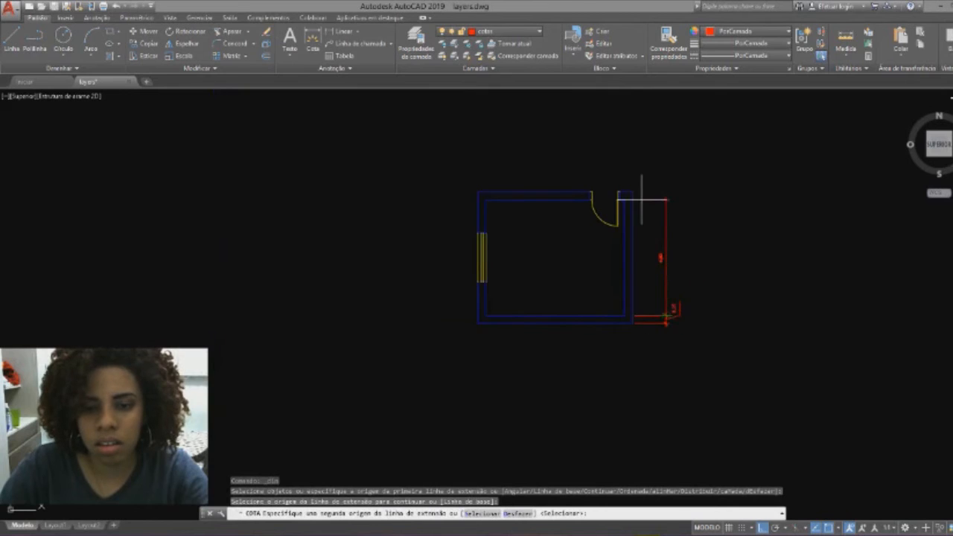
scroll(630, 198, up, 6)
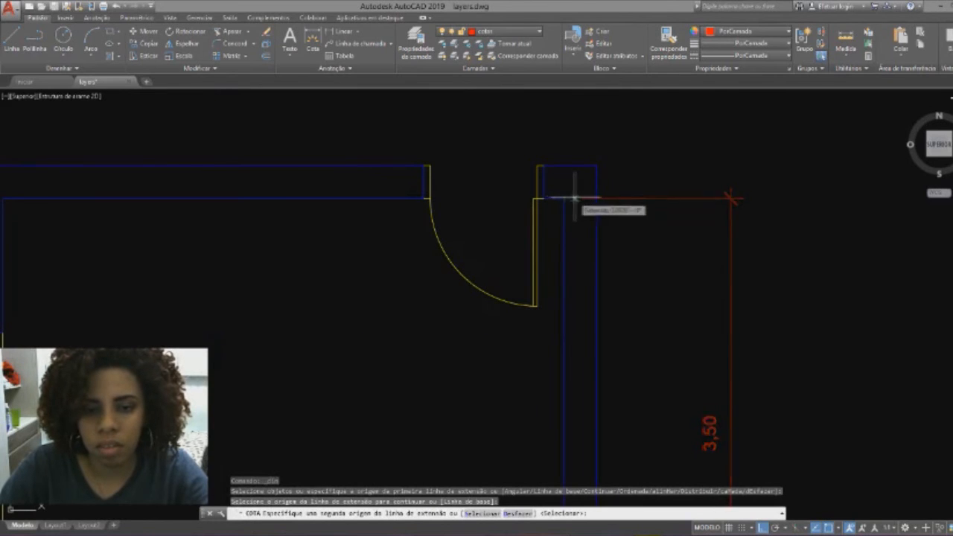
click(597, 198)
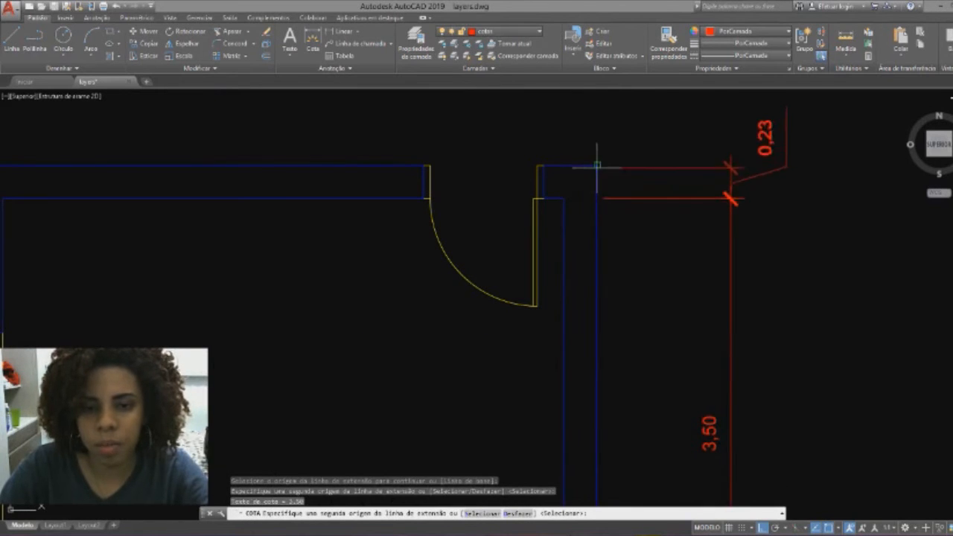
click(597, 165)
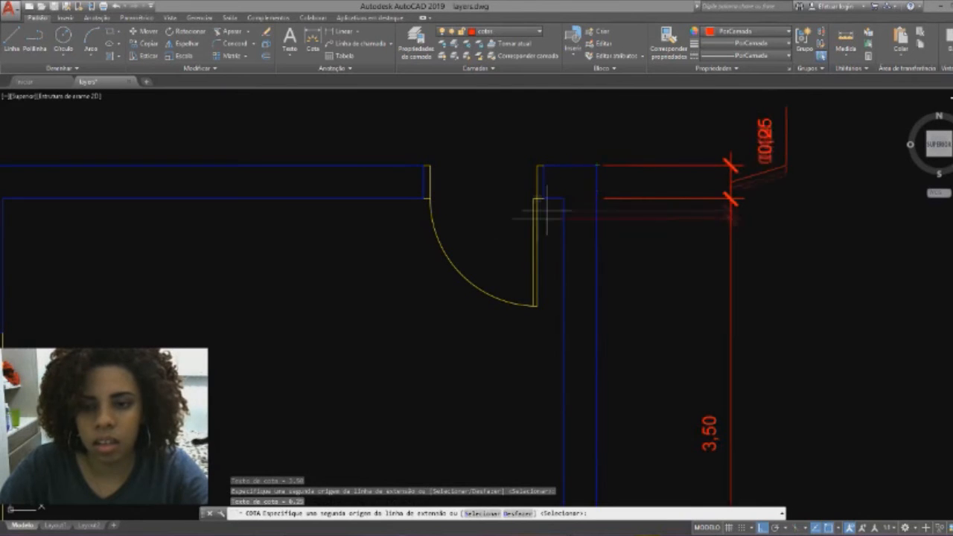
key(Return)
scroll(543, 281, down, 4)
middle_drag(624, 314, 669, 273)
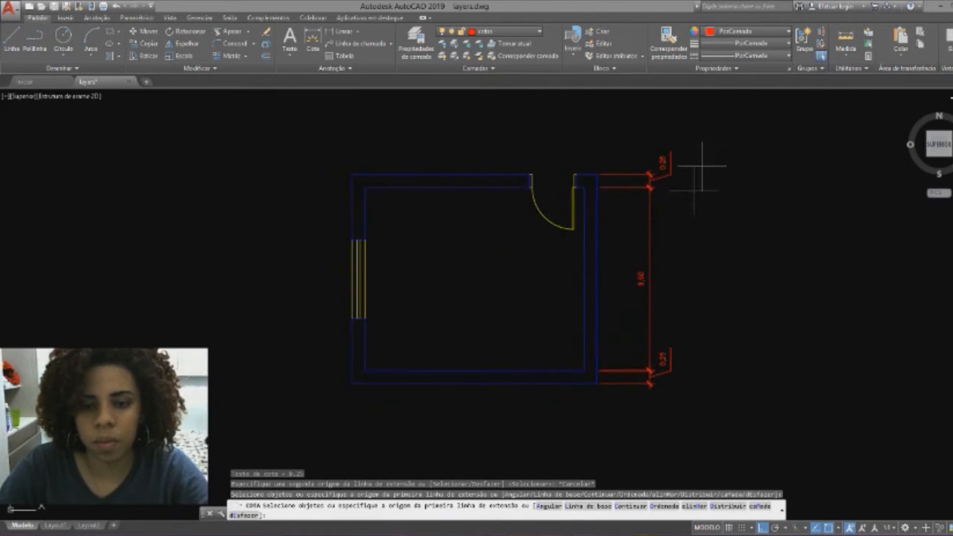
scroll(685, 149, up, 4)
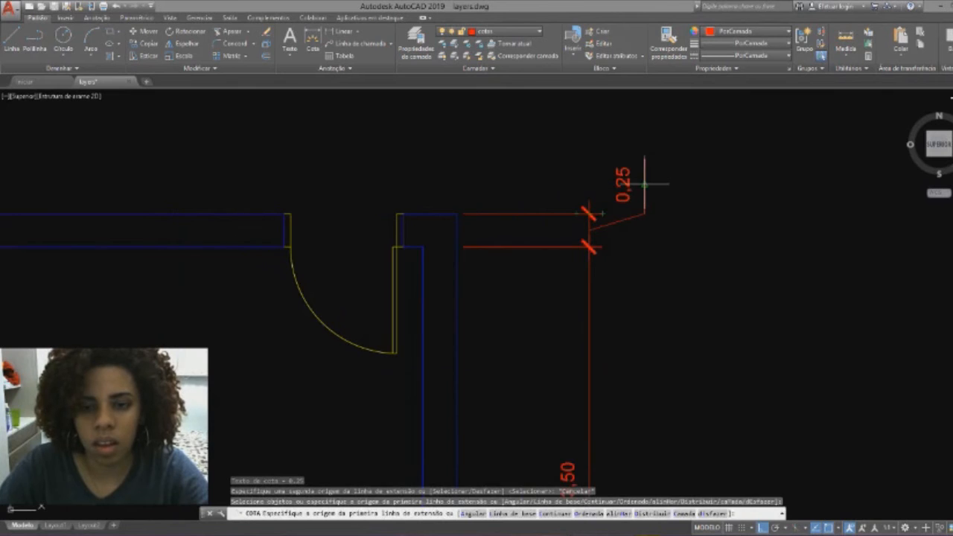
click(644, 212)
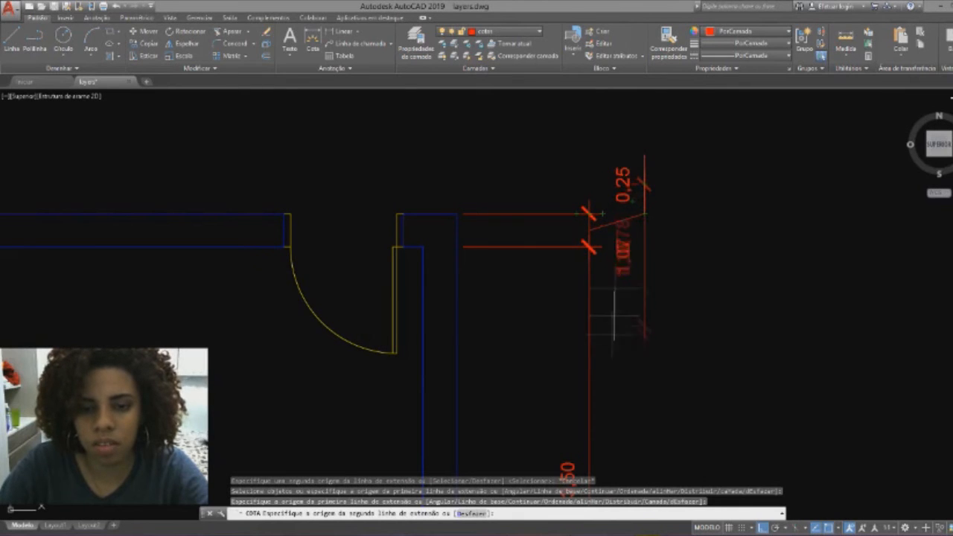
key(Escape)
scroll(628, 272, down, 2)
middle_drag(615, 310, 660, 243)
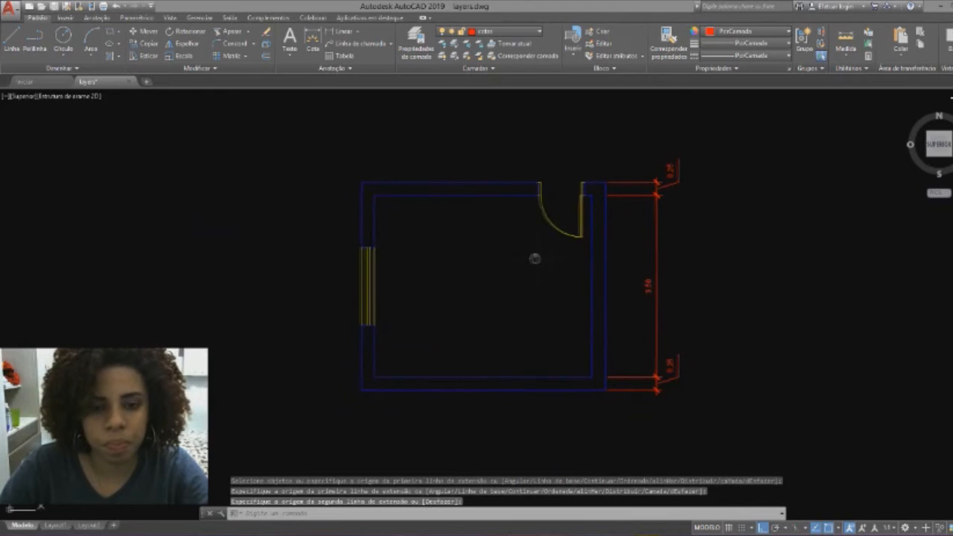
Dimension the left wall's thickness at the plan's upper-left corner, placing the horizontal dimension line 1 unit above the top wall
middle_drag(534, 258, 496, 257)
click(348, 32)
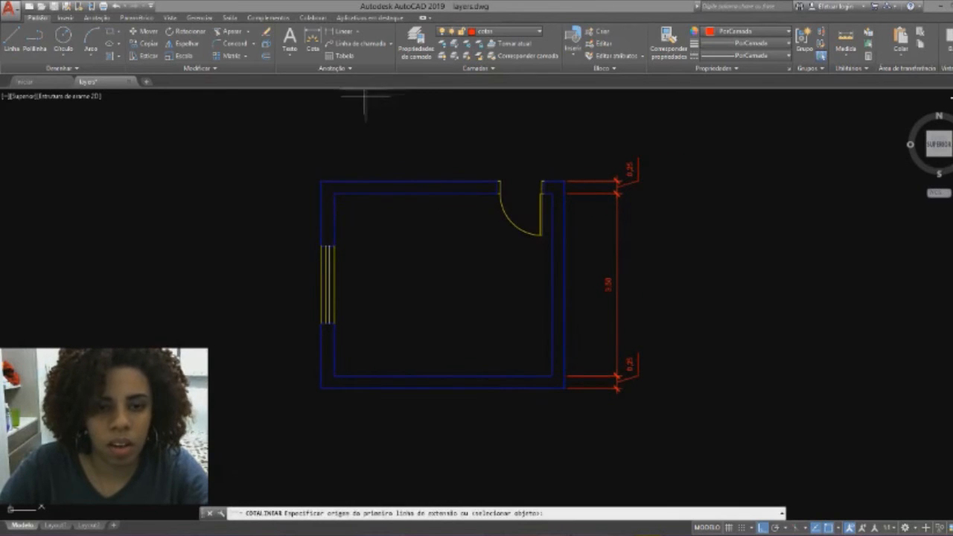
scroll(342, 169, up, 4)
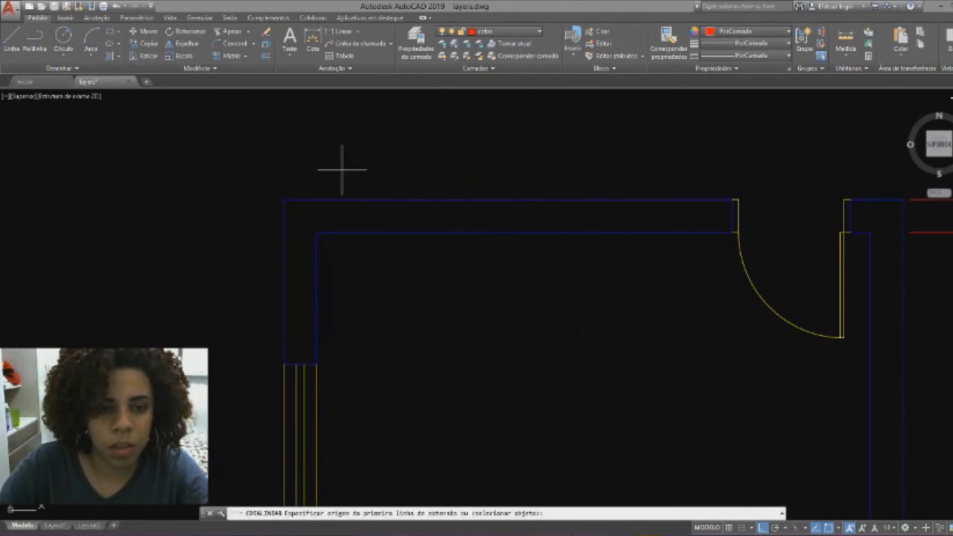
click(284, 199)
click(318, 229)
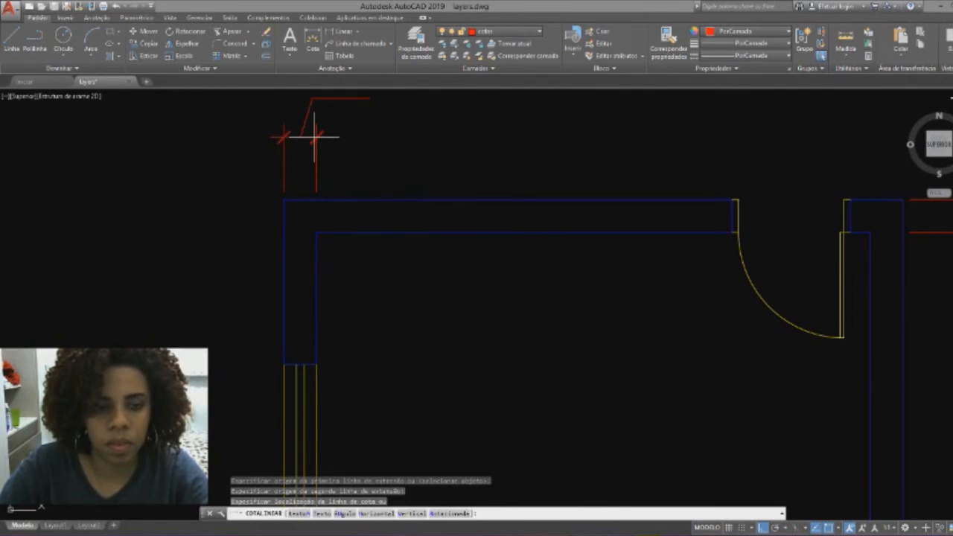
text(1)
key(Return)
scroll(314, 137, down, 5)
scroll(336, 122, up, 4)
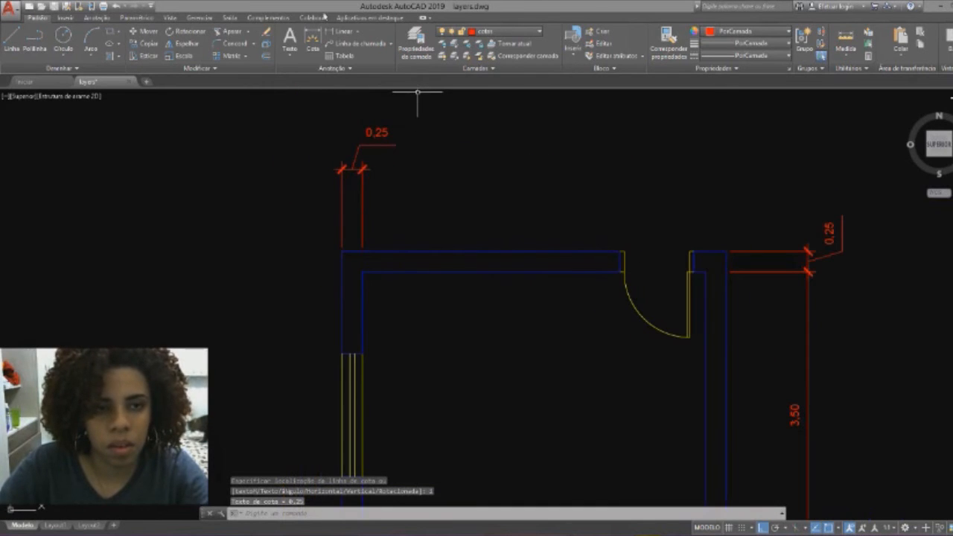
Continue the horizontal dimension chain from the left wall's inner face to the wall end at the door opening's left side
click(312, 41)
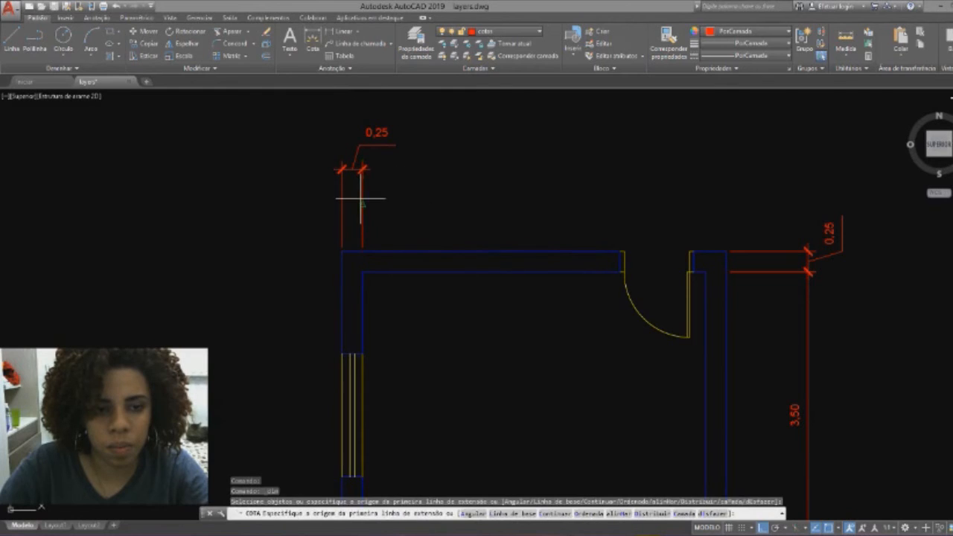
text(c)
key(Return)
click(362, 191)
scroll(629, 242, up, 3)
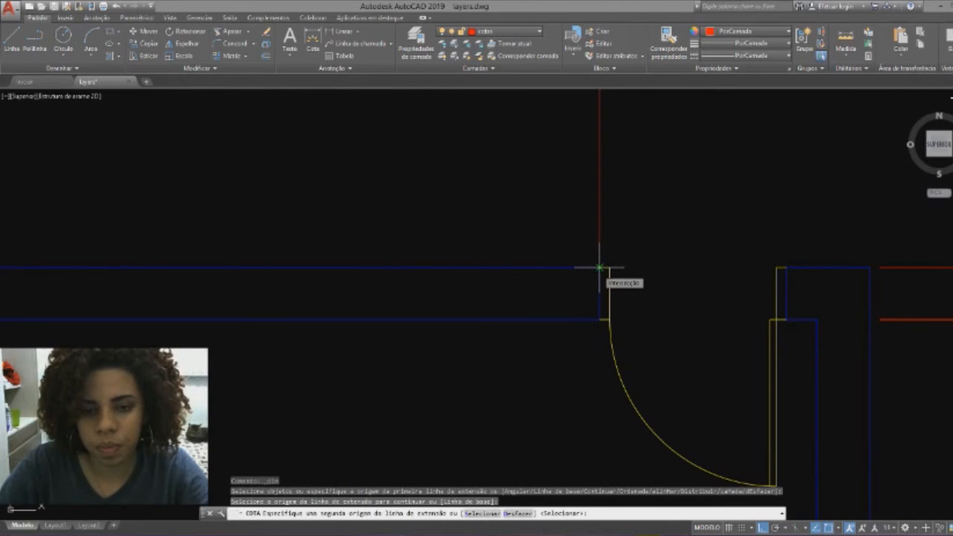
click(599, 267)
Extend the horizontal dimension chain across the door opening and on to the plan's upper-right outer corner
scroll(600, 268, down, 4)
scroll(640, 264, up, 4)
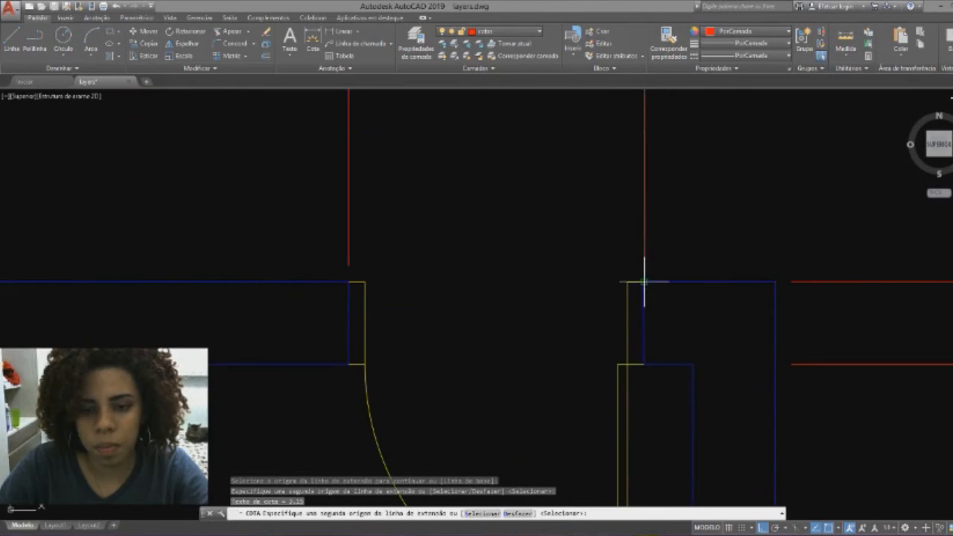
click(644, 281)
scroll(642, 282, down, 4)
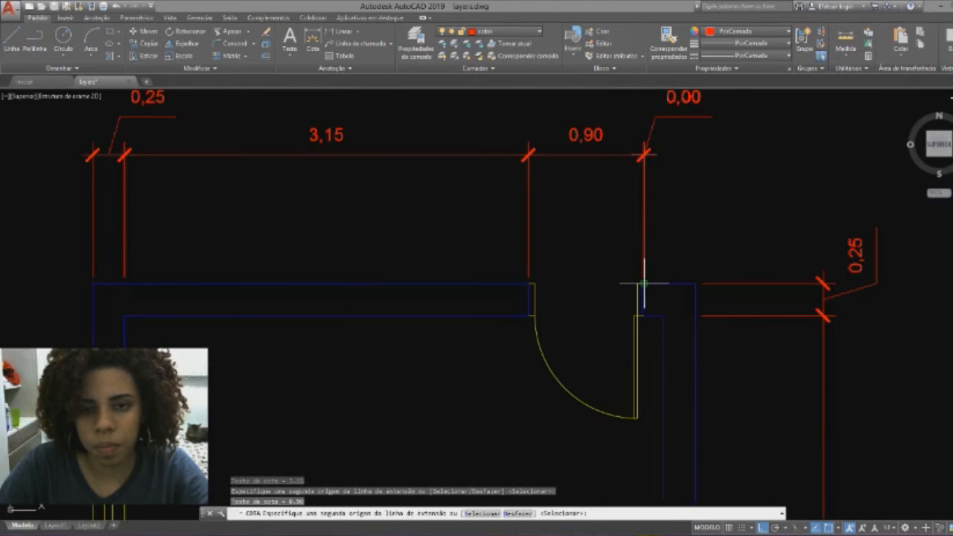
click(695, 284)
key(Escape)
scroll(689, 285, down, 4)
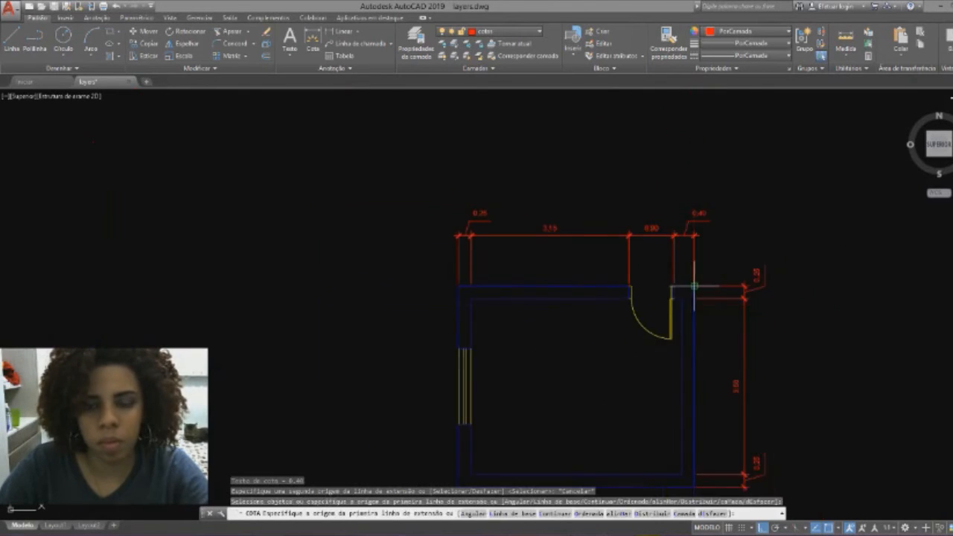
Dimension the plan's overall width between its lower outer corners, placing the dimension line 1 unit below the bottom wall
middle_drag(487, 239, 456, 150)
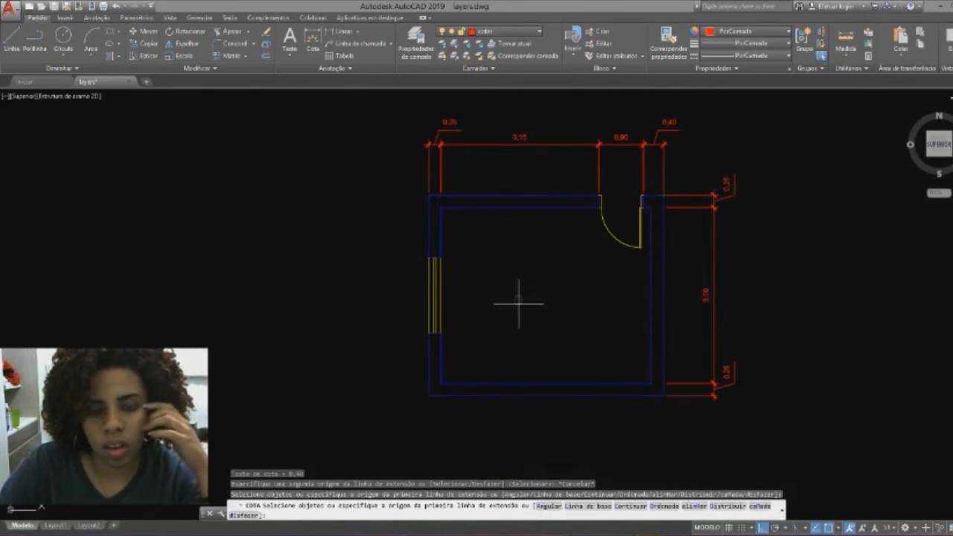
middle_drag(519, 305, 506, 259)
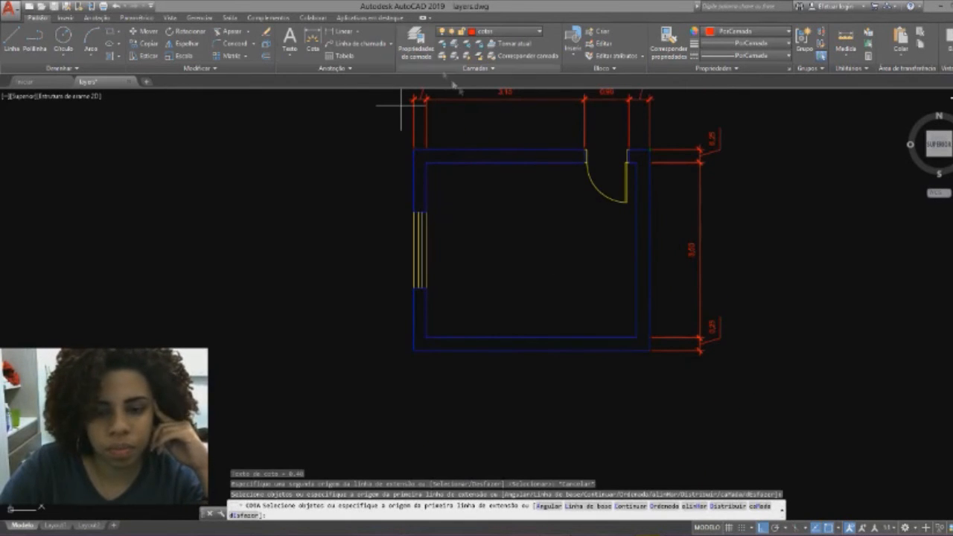
scroll(641, 379, up, 4)
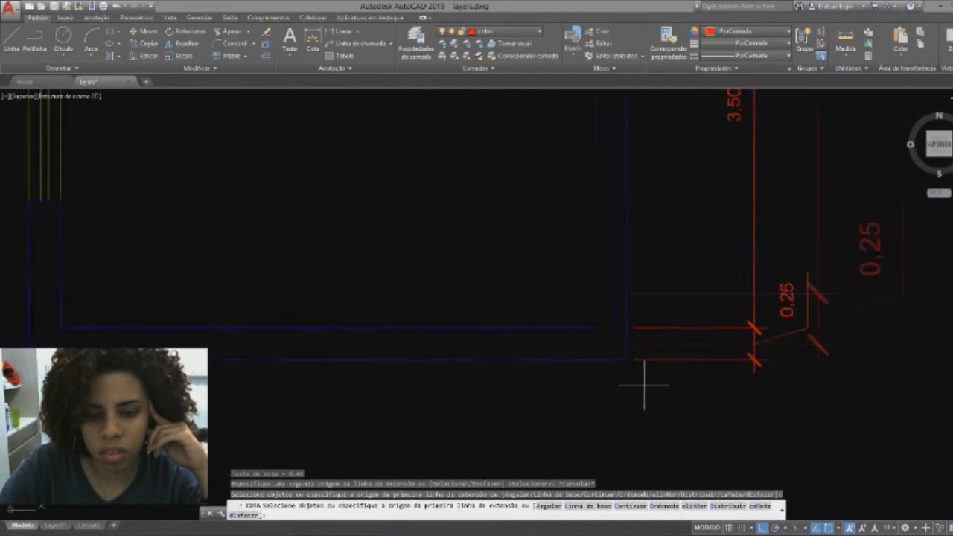
scroll(638, 379, down, 2)
scroll(638, 378, down, 3)
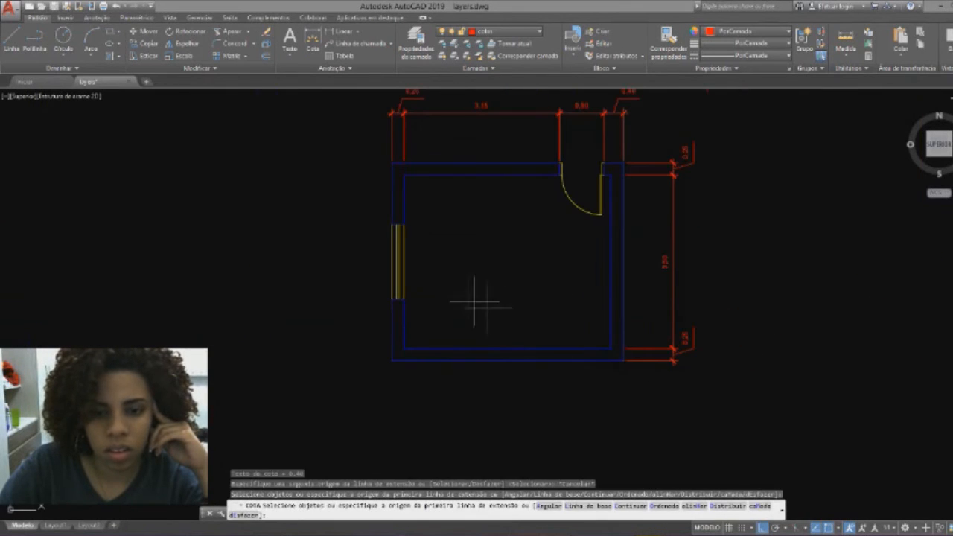
scroll(479, 298, up, 2)
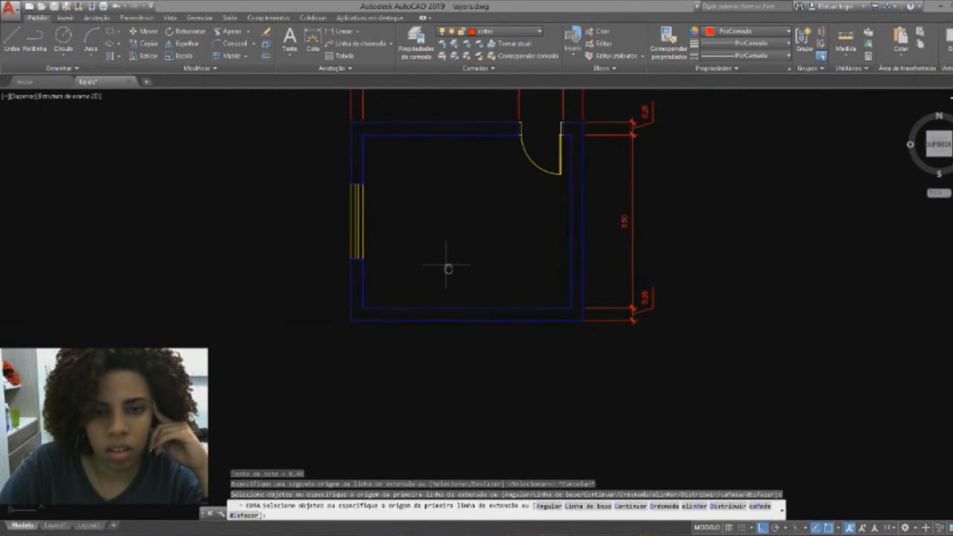
click(343, 32)
scroll(330, 383, up, 4)
click(377, 230)
scroll(377, 231, down, 4)
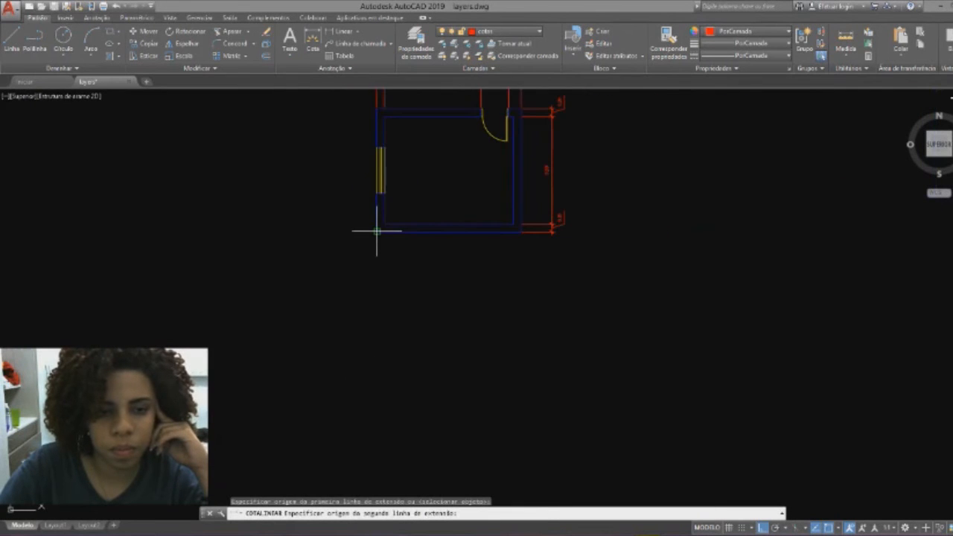
scroll(514, 249, up, 5)
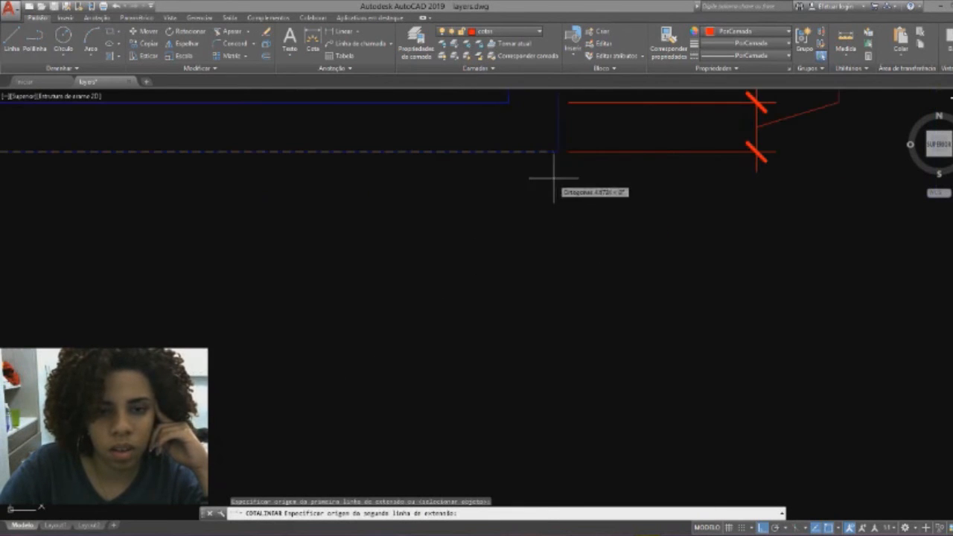
click(559, 152)
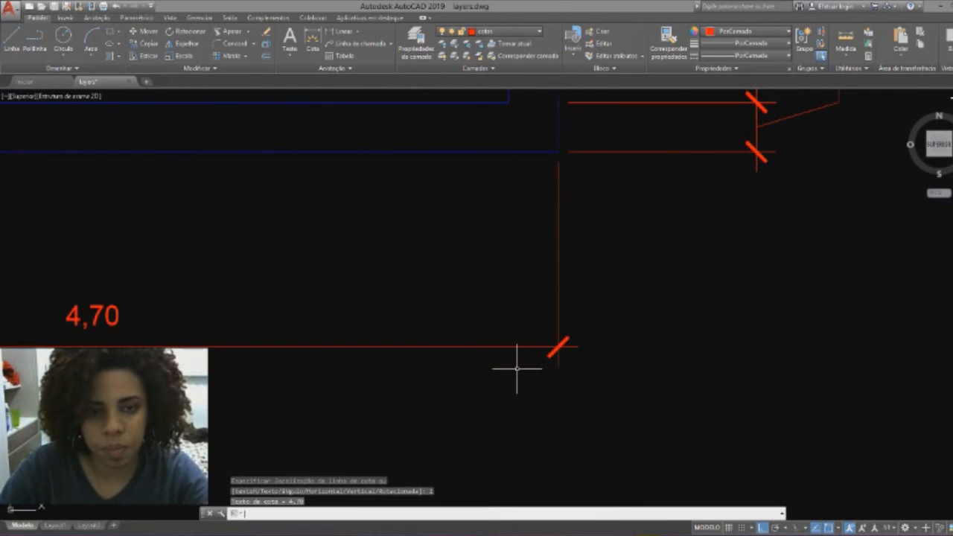
click(516, 368)
scroll(514, 370, down, 4)
Dimension the left wall from the lower outer corner to the window's lower edge, with the dimension line about 1 unit outside the wall
middle_drag(405, 341, 587, 370)
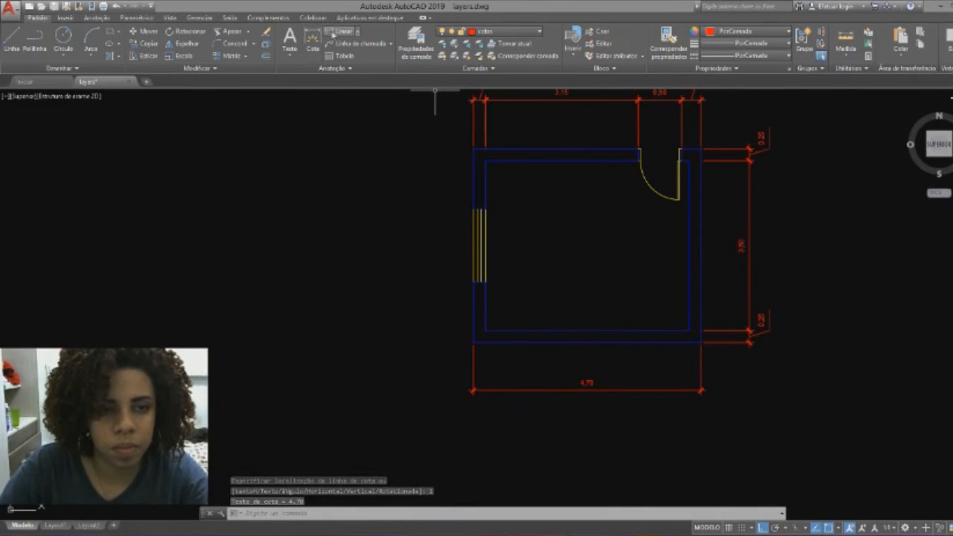
click(337, 32)
scroll(424, 322, up, 4)
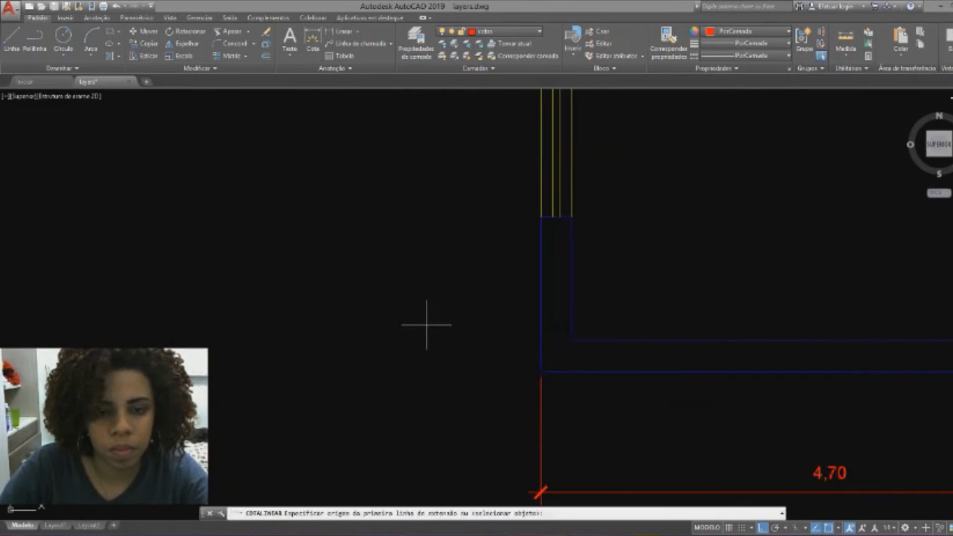
click(541, 370)
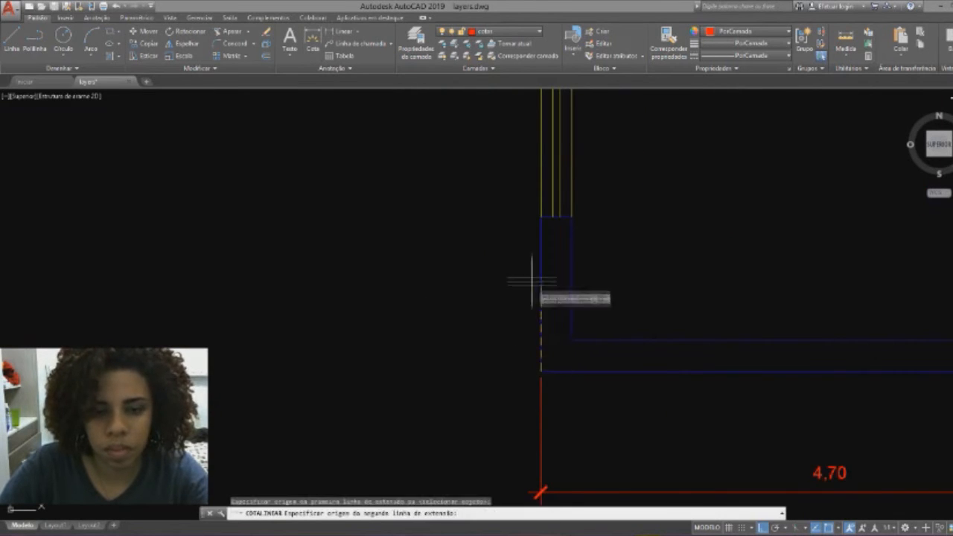
click(540, 216)
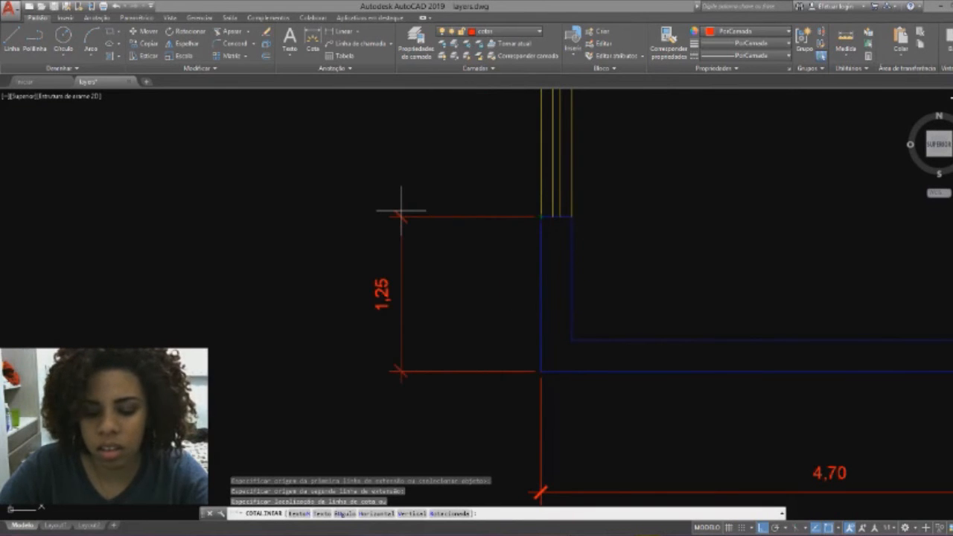
click(400, 211)
Continue the vertical dimension chain along the left wall across the window and up to the upper-left outer corner
click(312, 41)
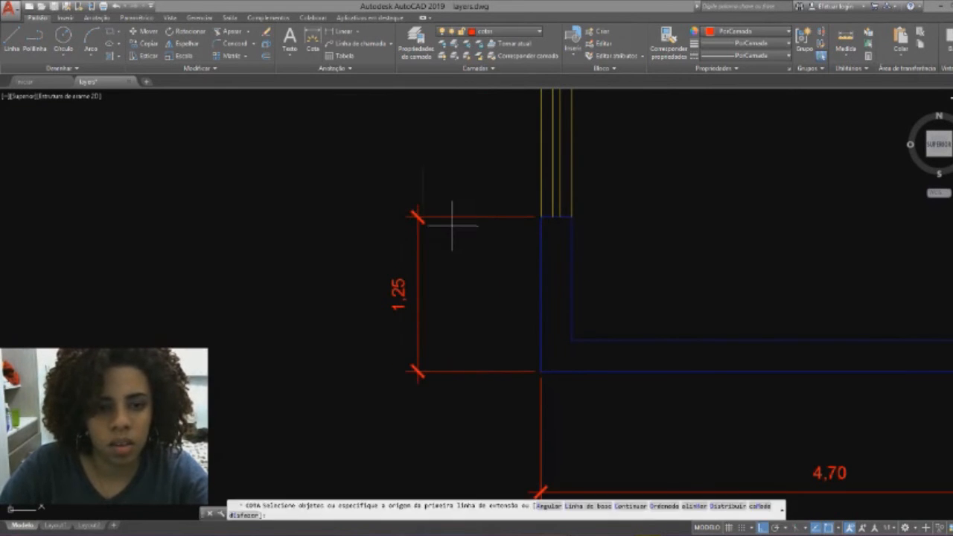
click(444, 216)
scroll(440, 216, down, 3)
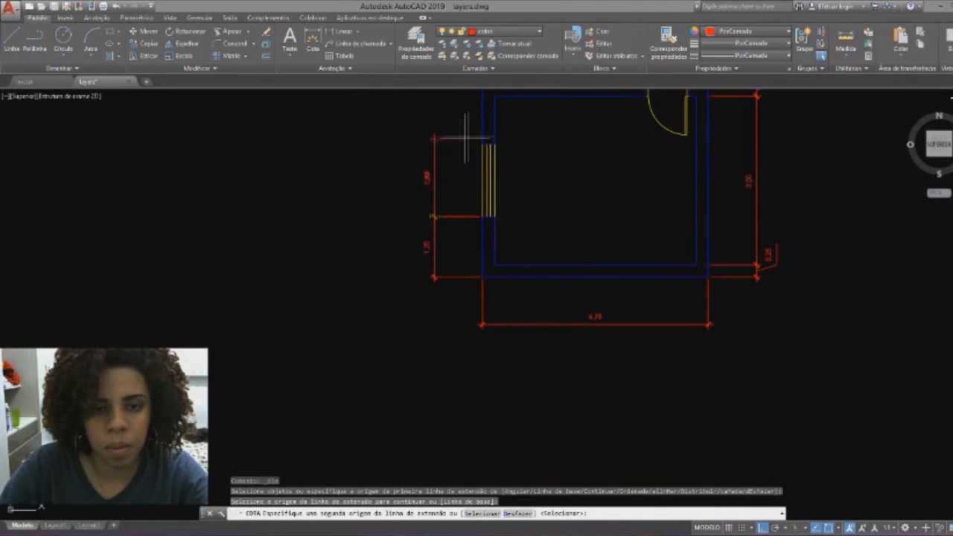
scroll(480, 145, up, 4)
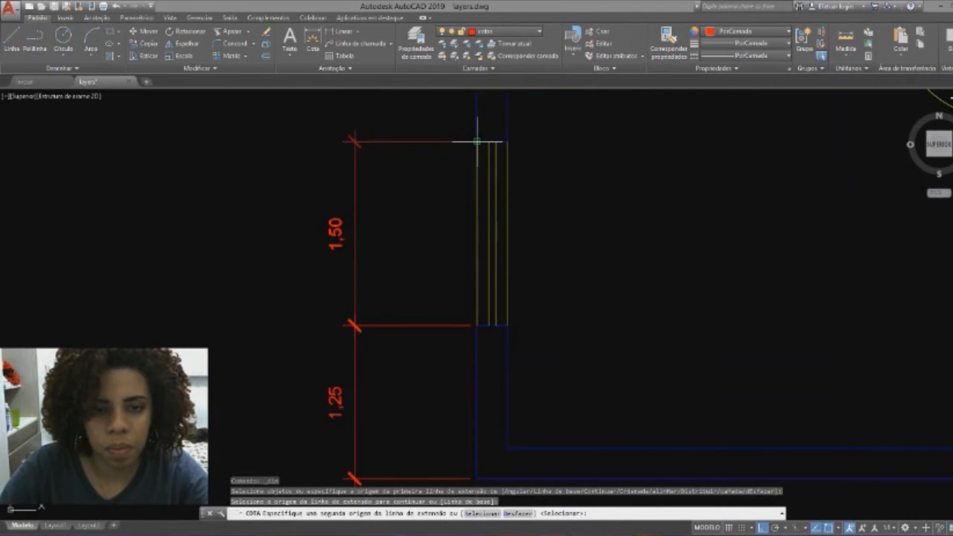
click(476, 141)
scroll(476, 141, down, 5)
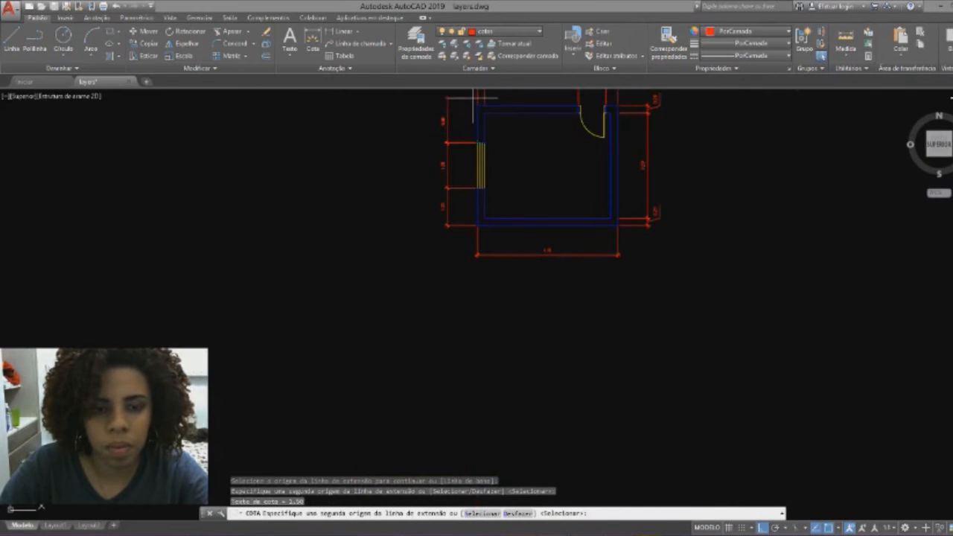
scroll(474, 96, up, 4)
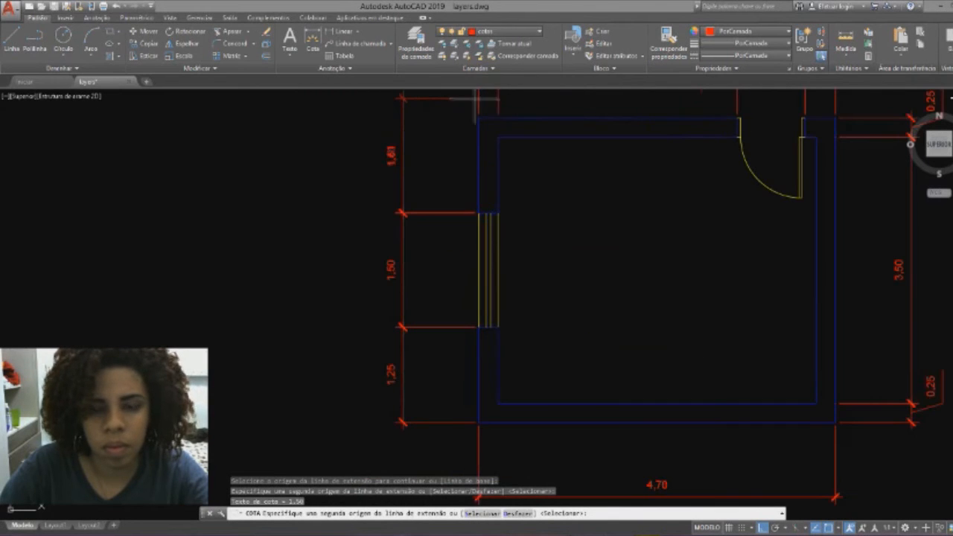
click(476, 119)
key(Escape)
scroll(528, 166, down, 4)
scroll(479, 293, up, 4)
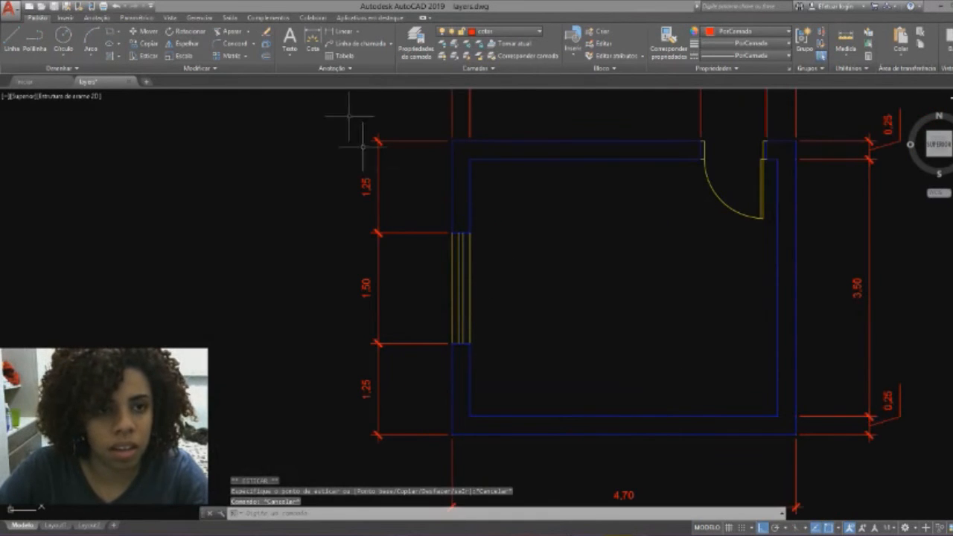
Dimension the plan's overall height between its left outer corners, placing the line outside the existing left dimension chain
click(312, 41)
click(451, 434)
click(452, 140)
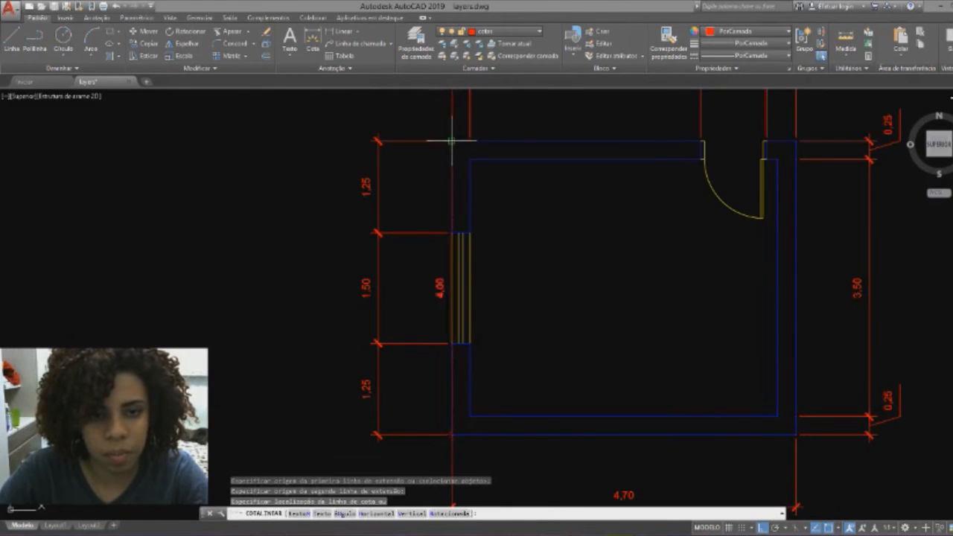
click(330, 124)
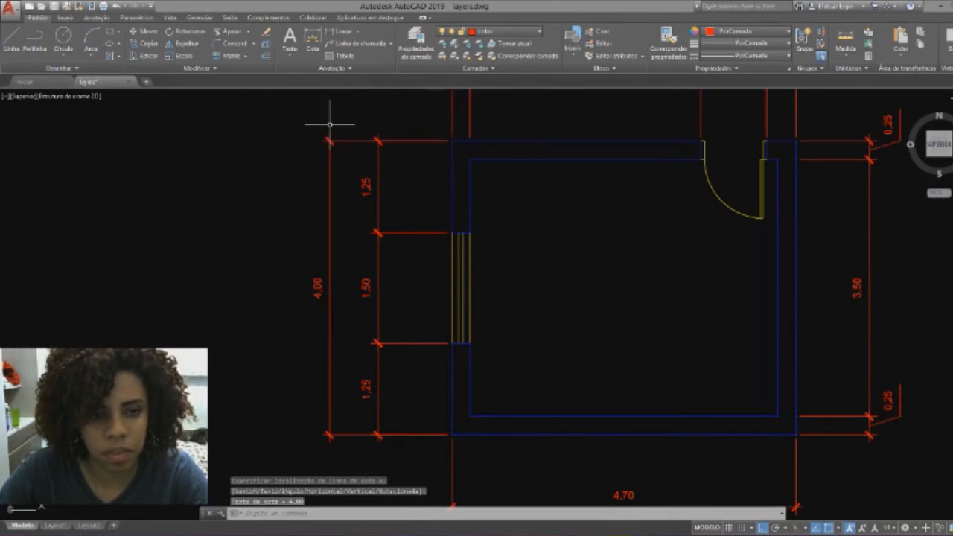
scroll(330, 125, down, 2)
middle_drag(464, 227, 434, 290)
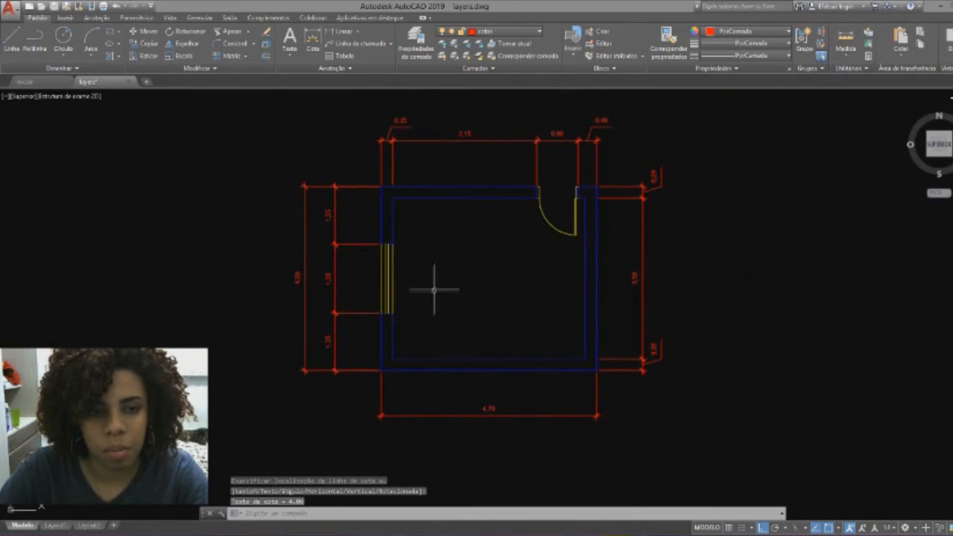
middle_drag(660, 117, 586, 166)
scroll(551, 175, up, 5)
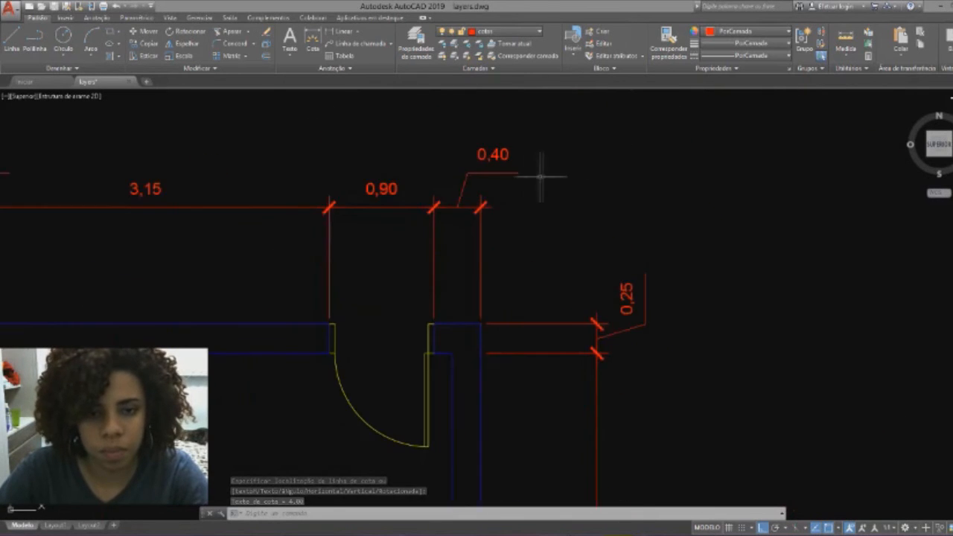
Move the text of the 0,40 dimension beside the door back to just above its own dimension line, without a leader
click(477, 141)
click(452, 141)
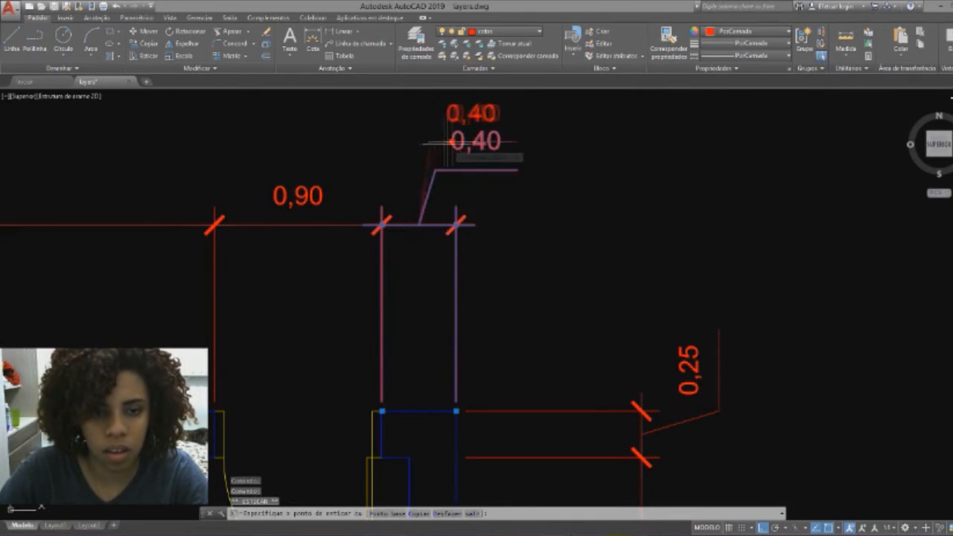
click(417, 221)
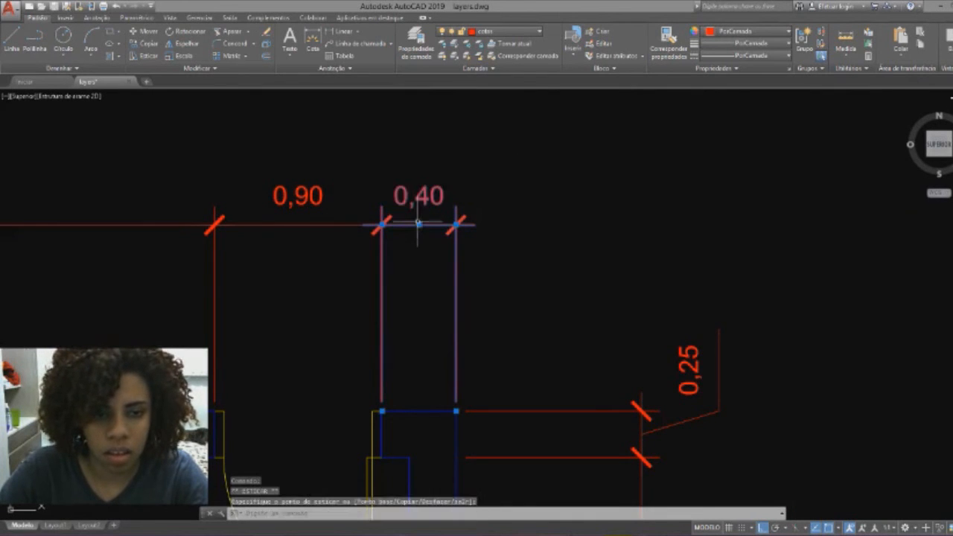
key(Escape)
scroll(521, 220, down, 4)
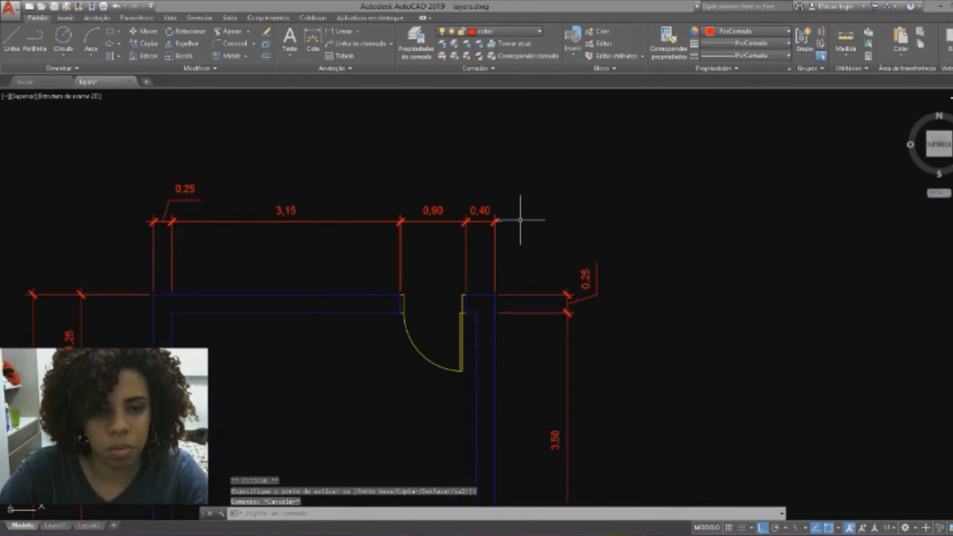
scroll(417, 223, down, 5)
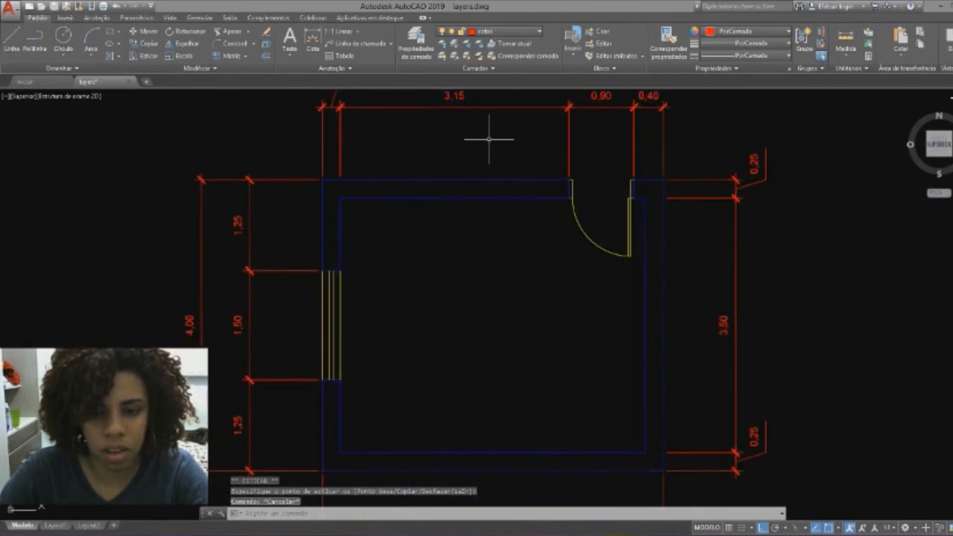
middle_drag(479, 198, 434, 284)
scroll(464, 300, up, 4)
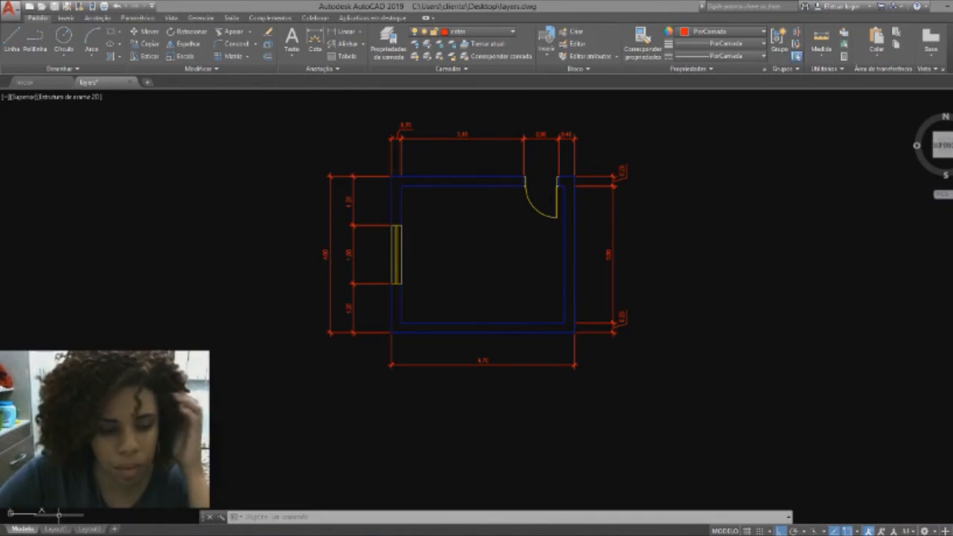
Open Layout1 and delete its existing viewport
click(63, 530)
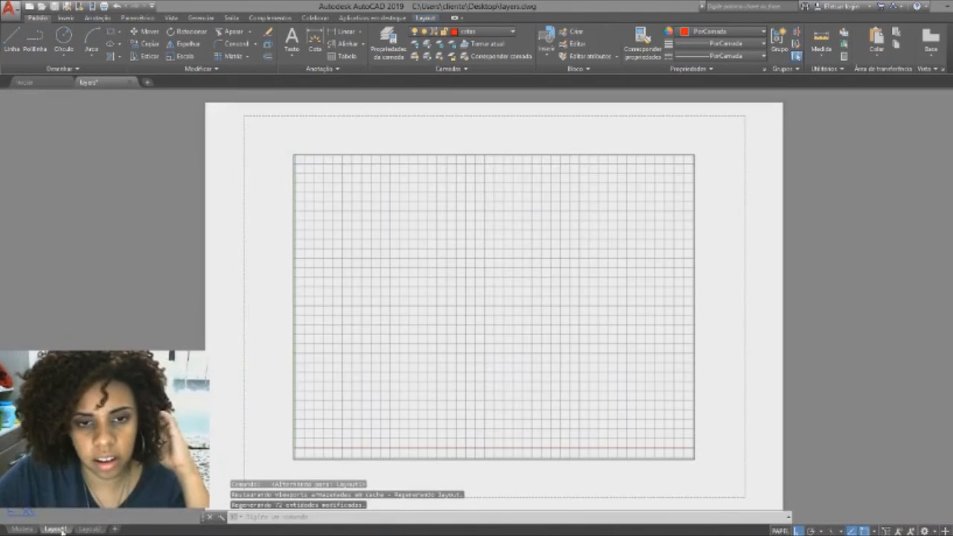
click(245, 309)
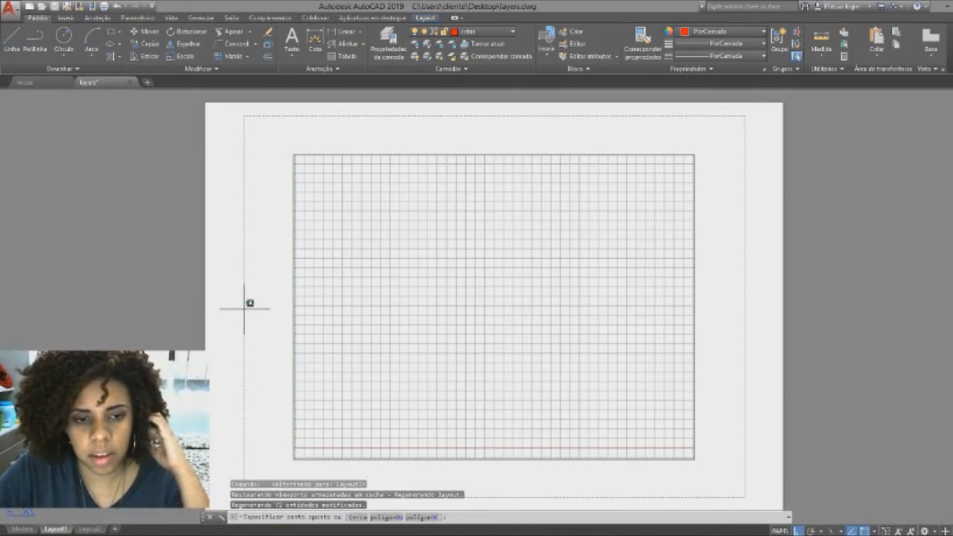
click(293, 233)
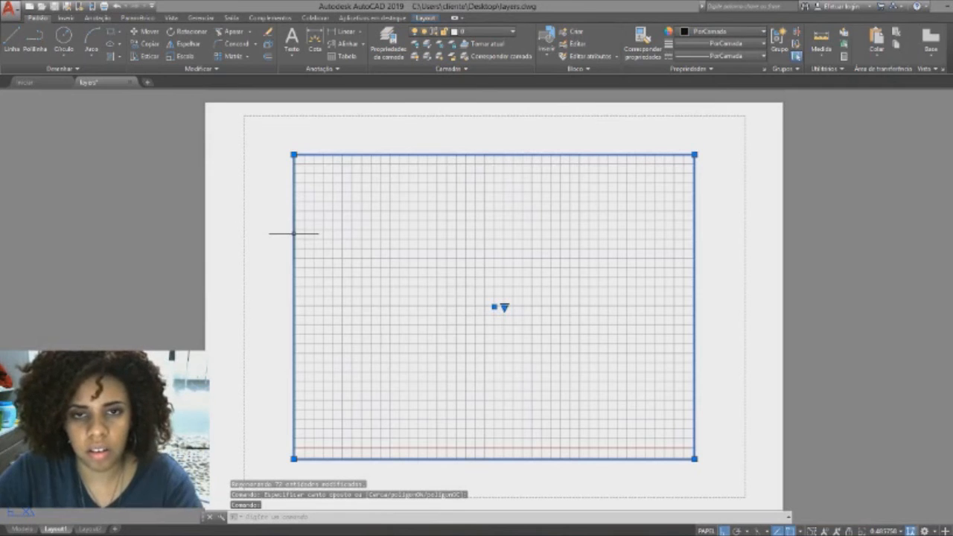
key(Delete)
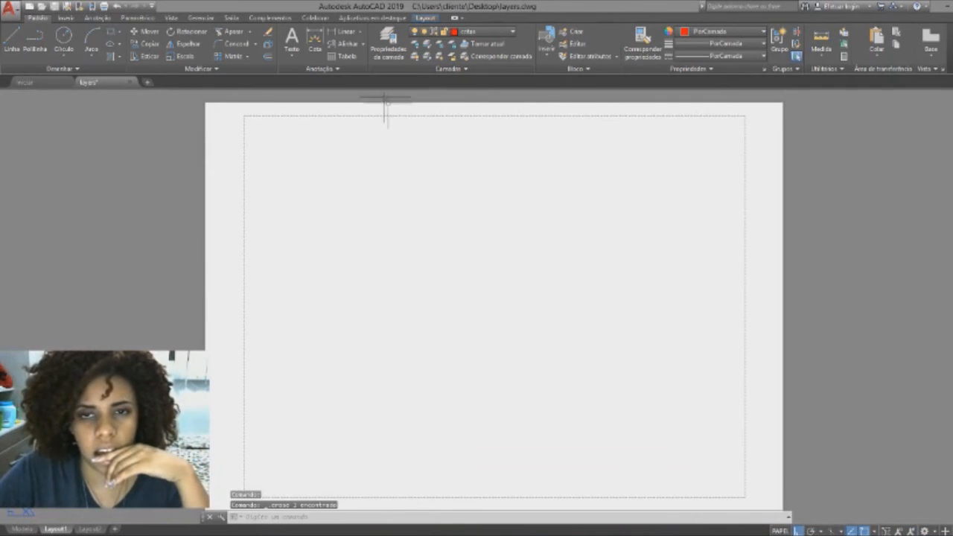
Create a new layer named viewport
click(478, 32)
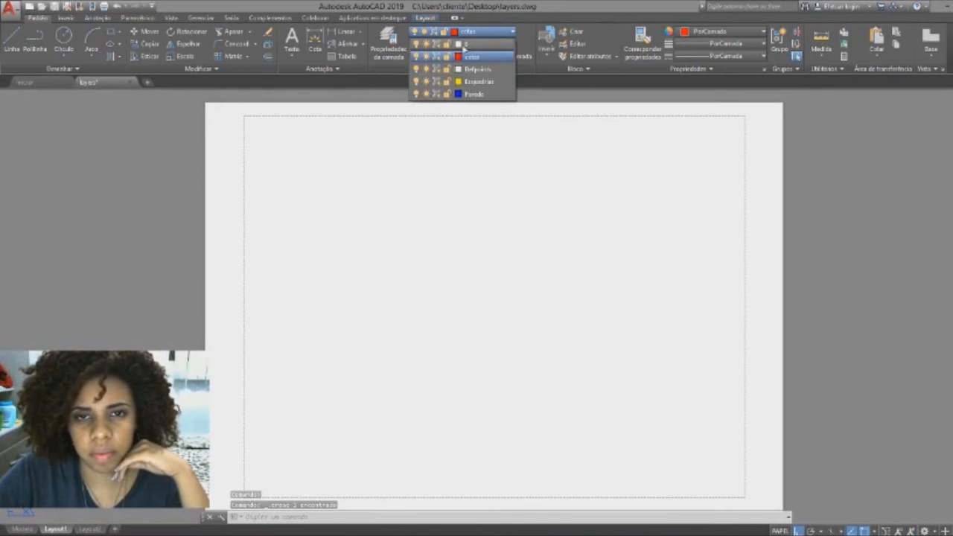
click(403, 46)
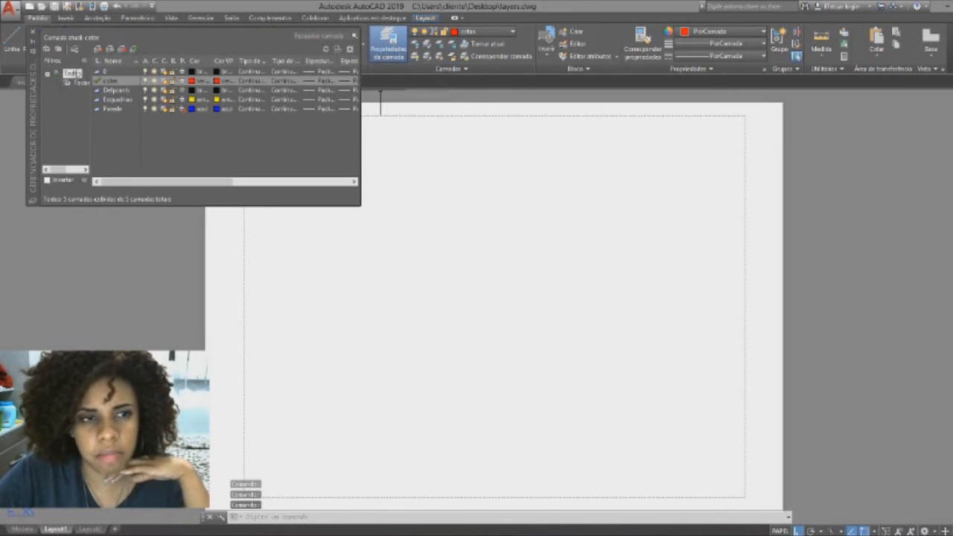
click(97, 50)
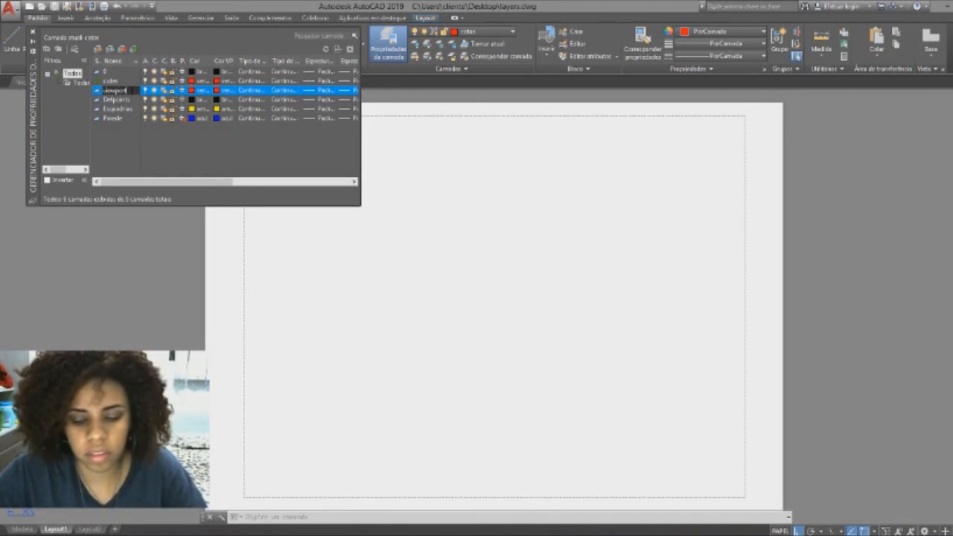
key(Return)
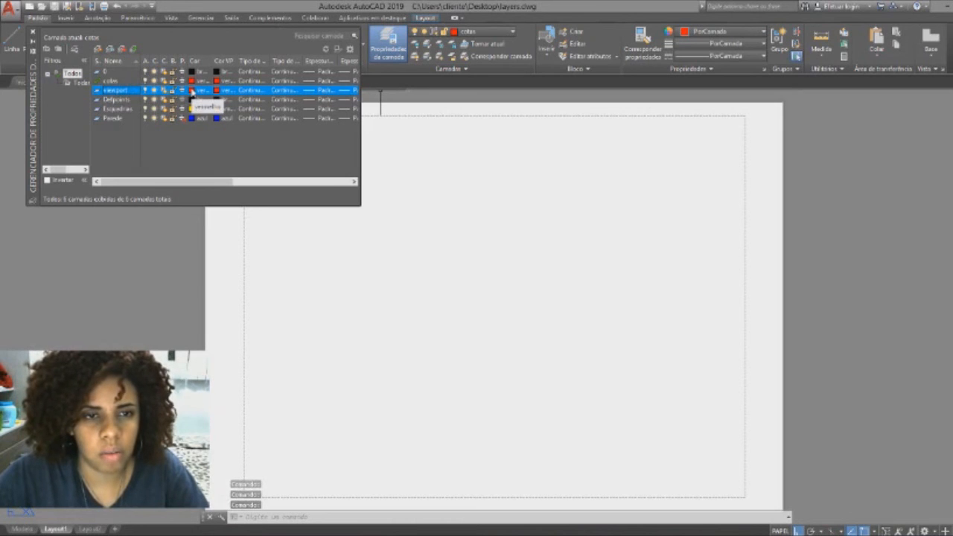
Set the viewport layer's colour to magenta and make it the current layer
click(192, 91)
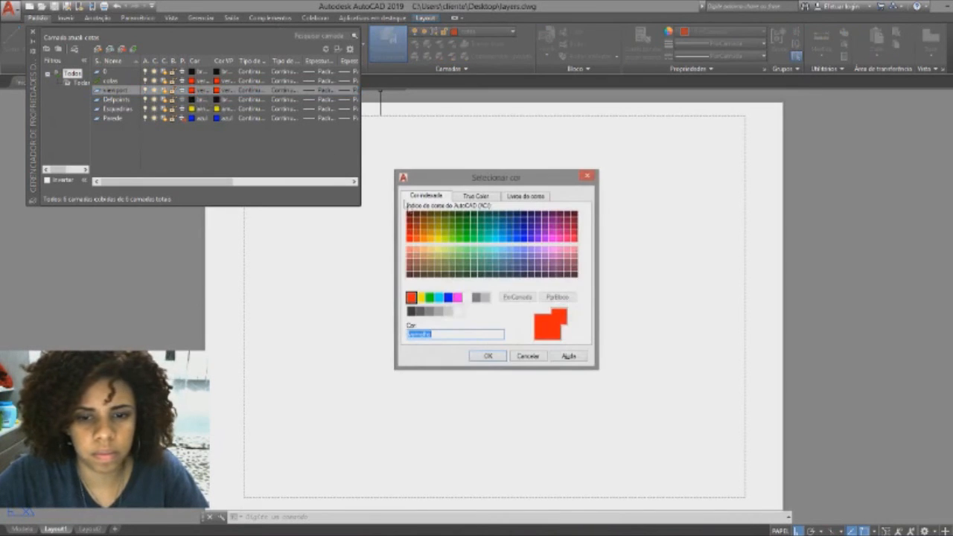
click(448, 297)
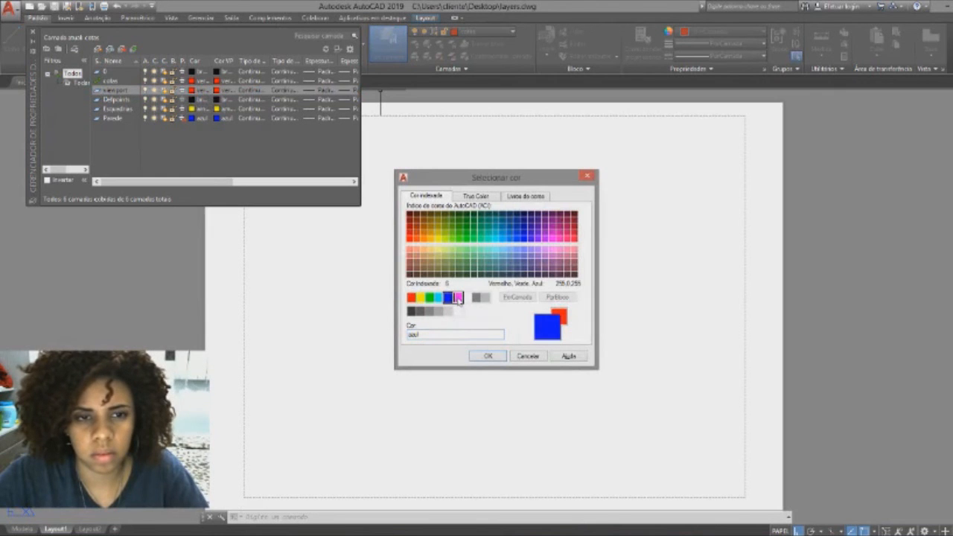
click(458, 297)
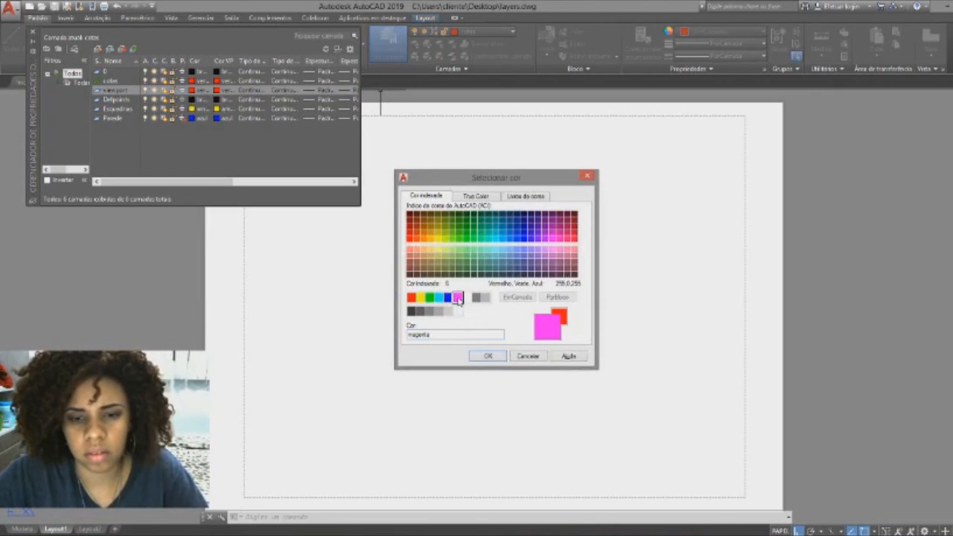
click(488, 356)
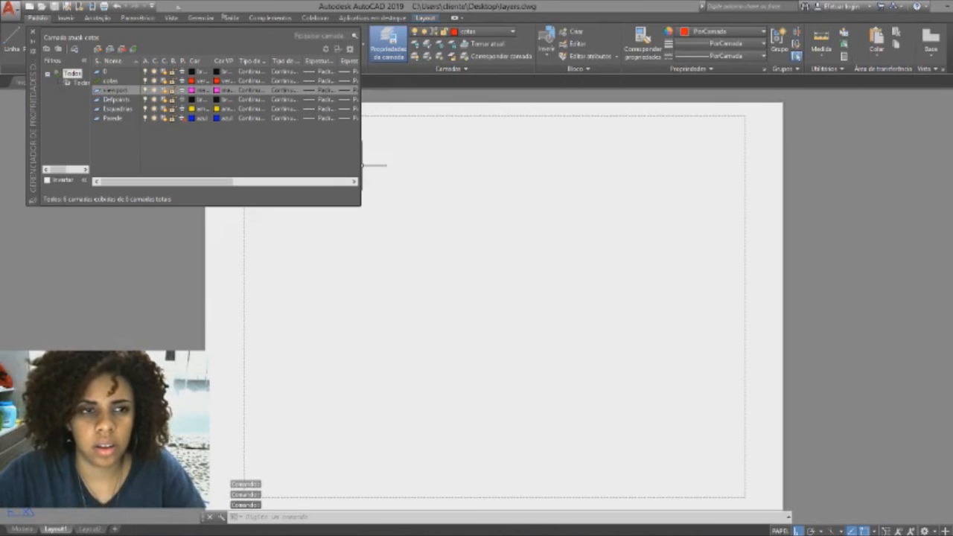
click(32, 35)
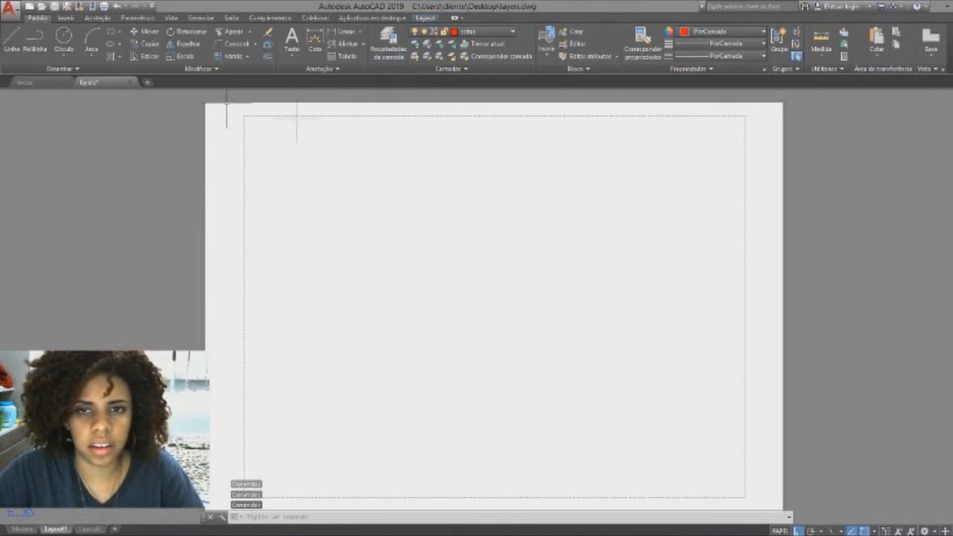
click(484, 31)
click(472, 108)
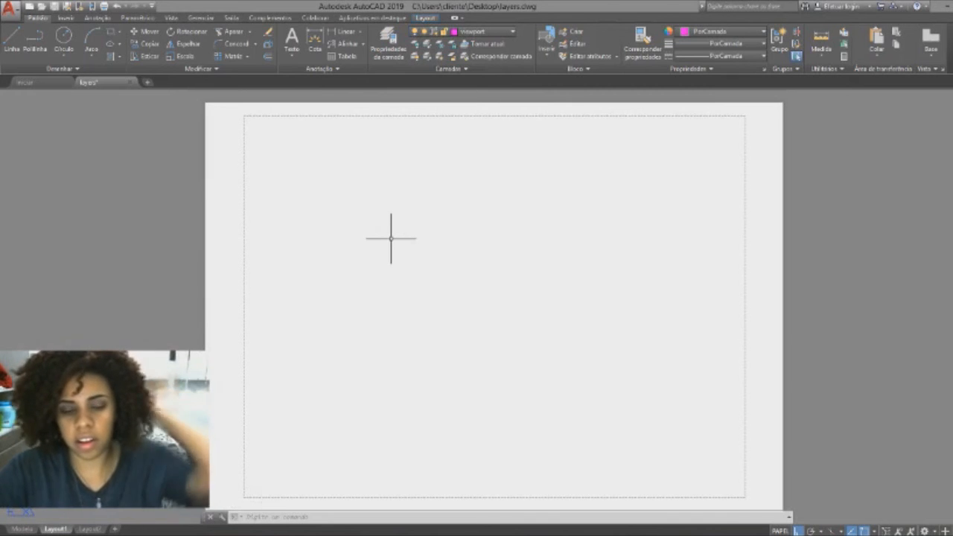
Create a single (Único) rectangular viewport with the VIEWPORTS command, spanning most of the sheet inside its printable margins
click(281, 518)
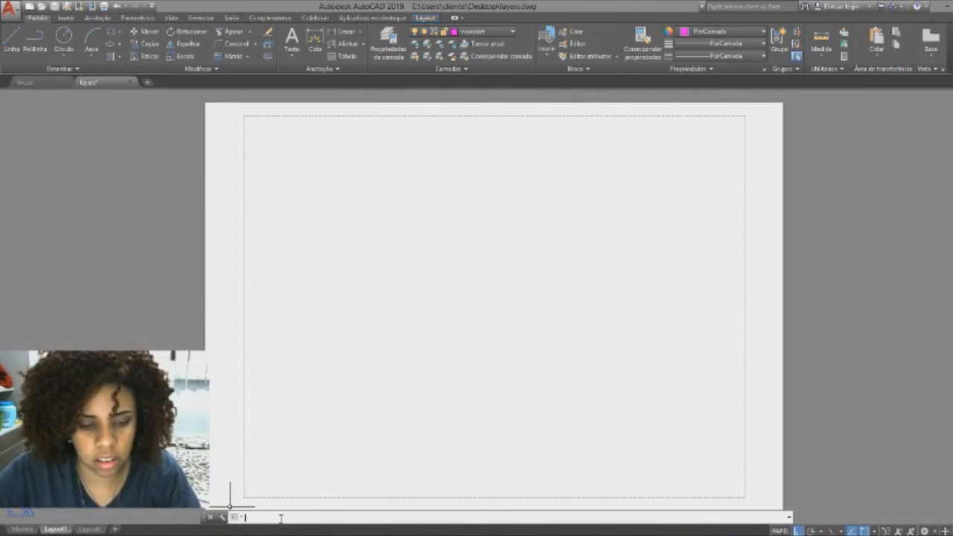
text(vie)
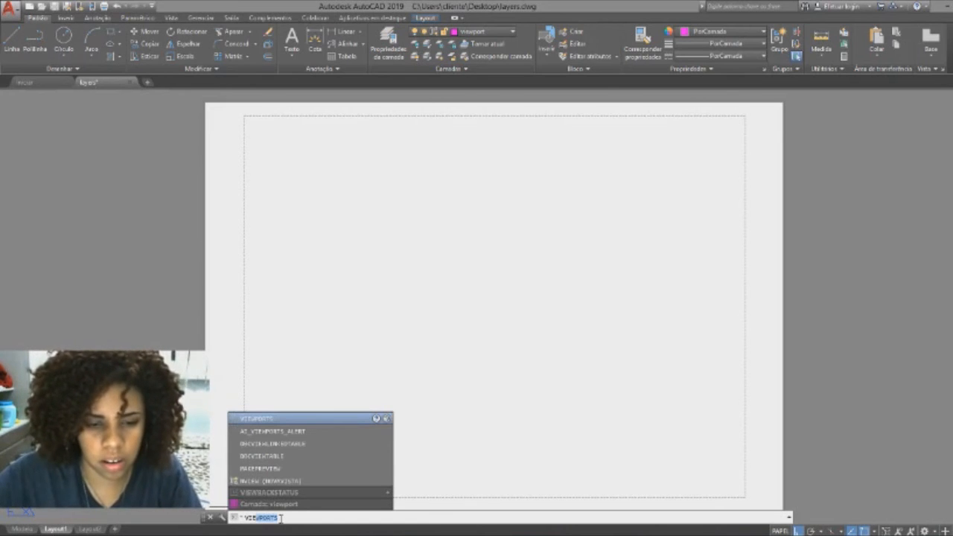
click(259, 420)
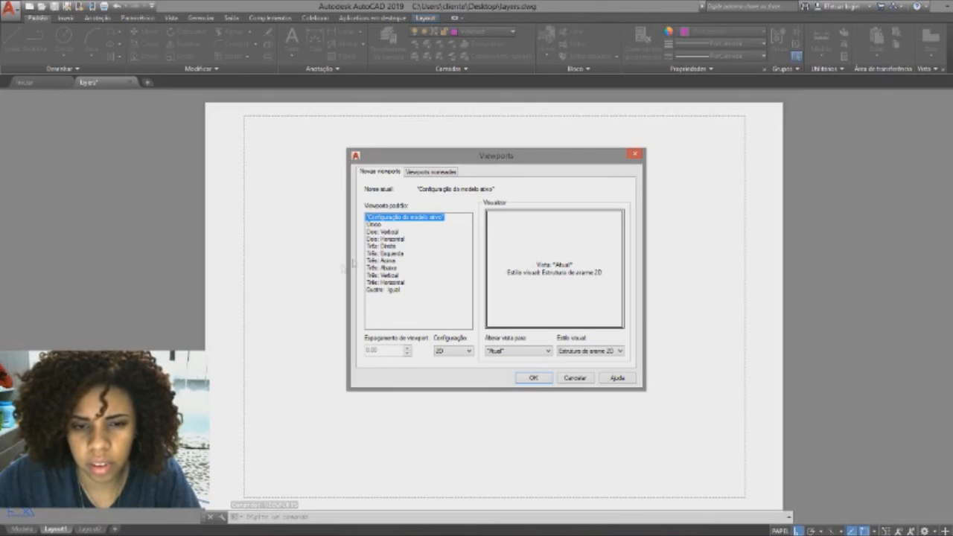
click(375, 225)
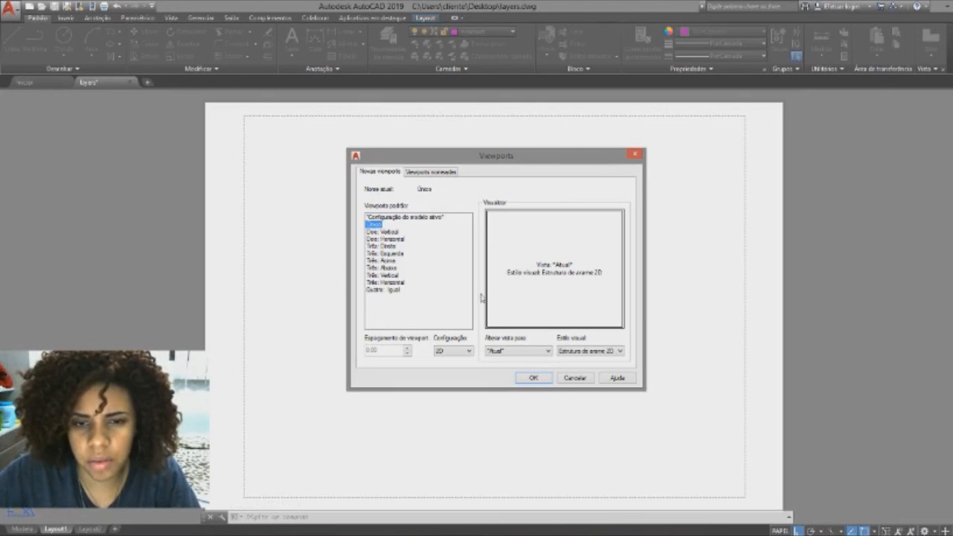
click(534, 378)
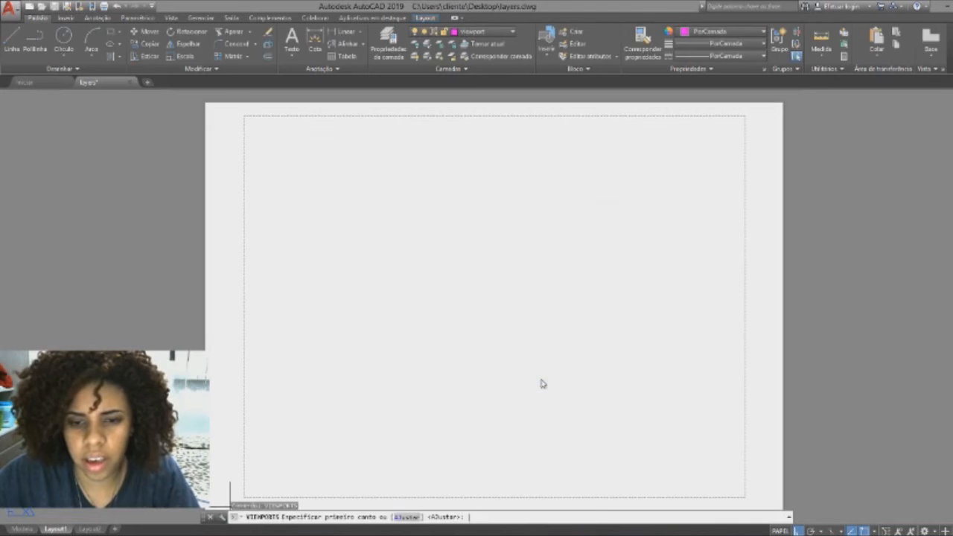
click(312, 162)
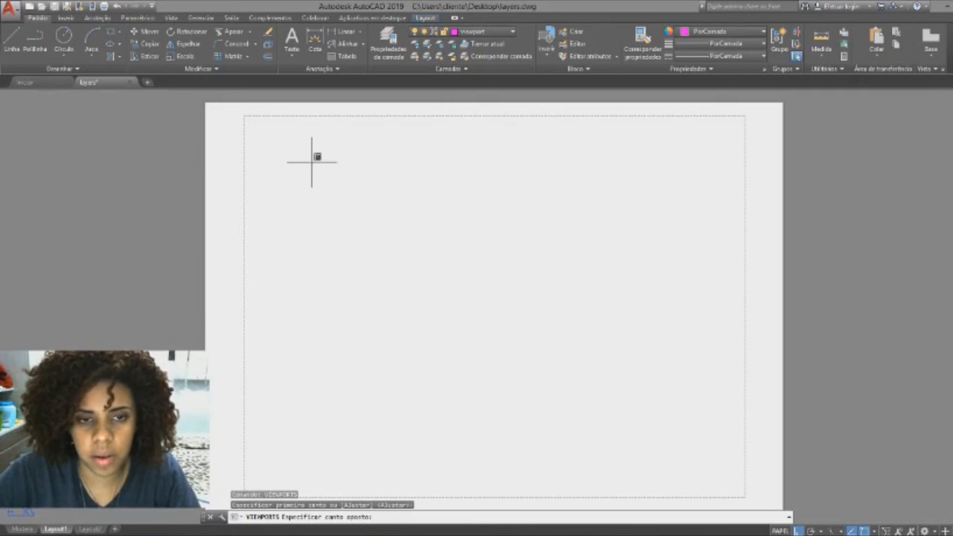
click(667, 455)
click(712, 240)
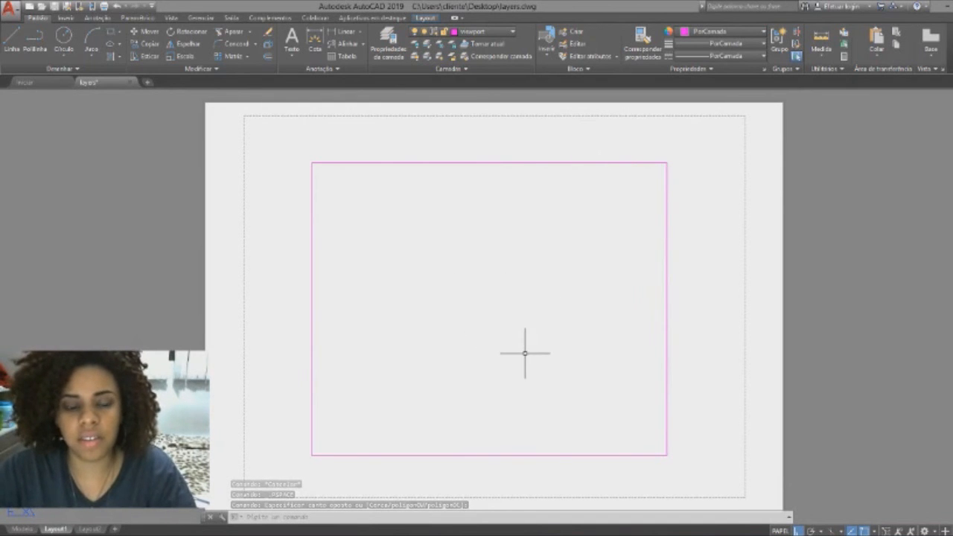
Activate the new viewport's model space and bring the whole dimensioned floor plan into view, with free space around it
double_click(557, 277)
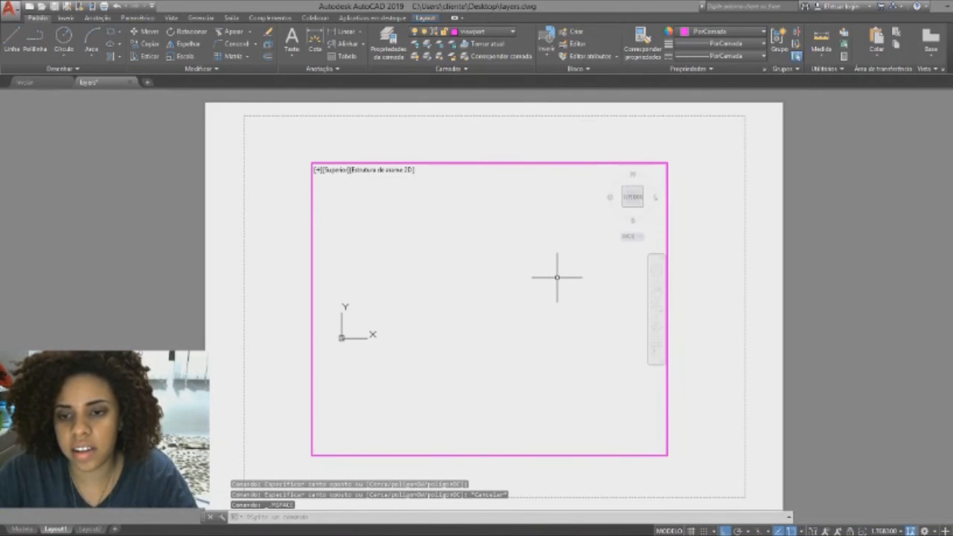
click(656, 311)
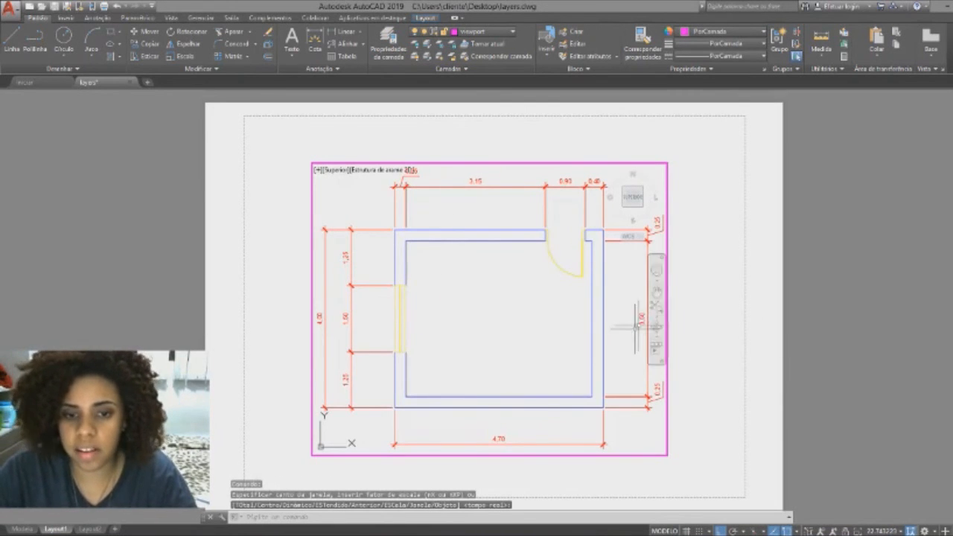
mouse_move(571, 295)
middle_down()
mouse_move(556, 283)
mouse_move(569, 290)
middle_up()
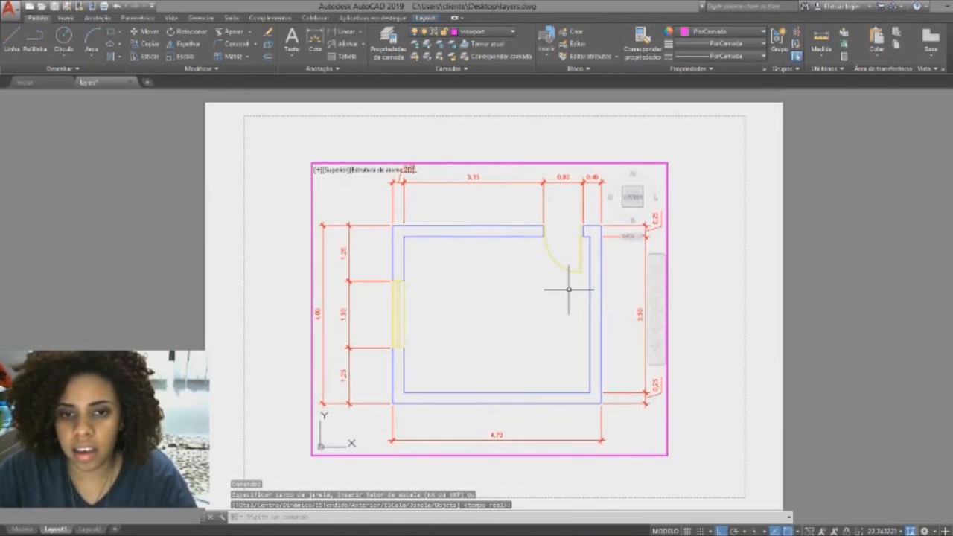
scroll(569, 290, down, 3)
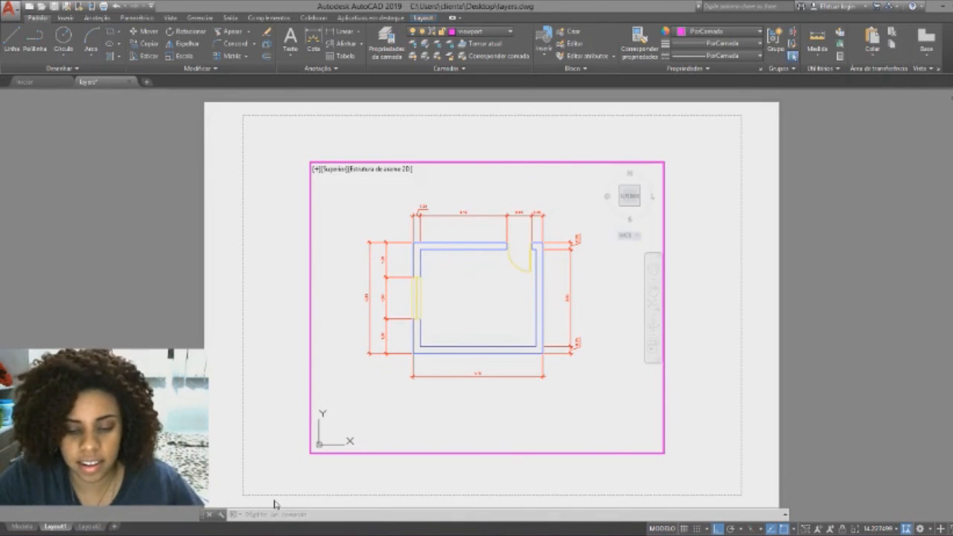
Scale the viewport's view with a zoom scale factor of 1000/50XP and return to paper space
text(z)
key(Return)
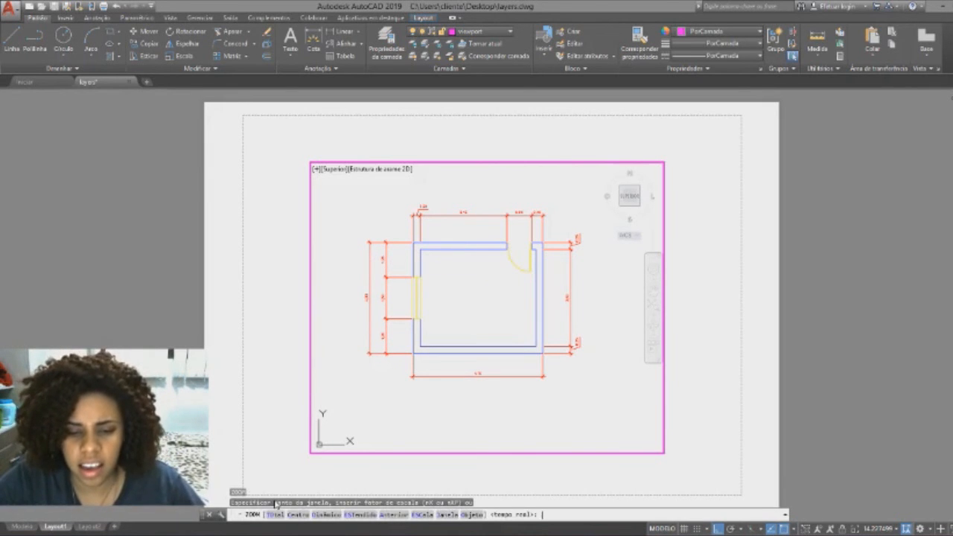
click(422, 515)
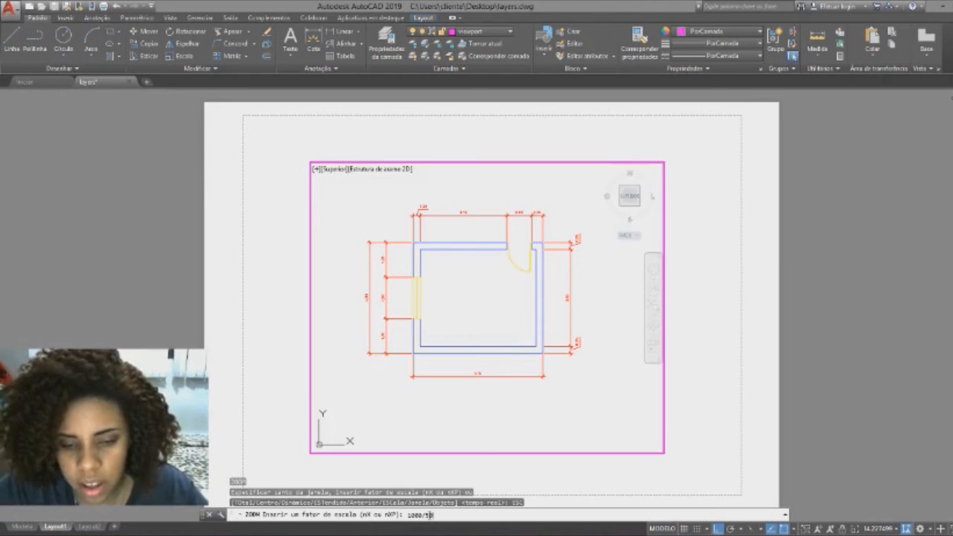
text(00P)
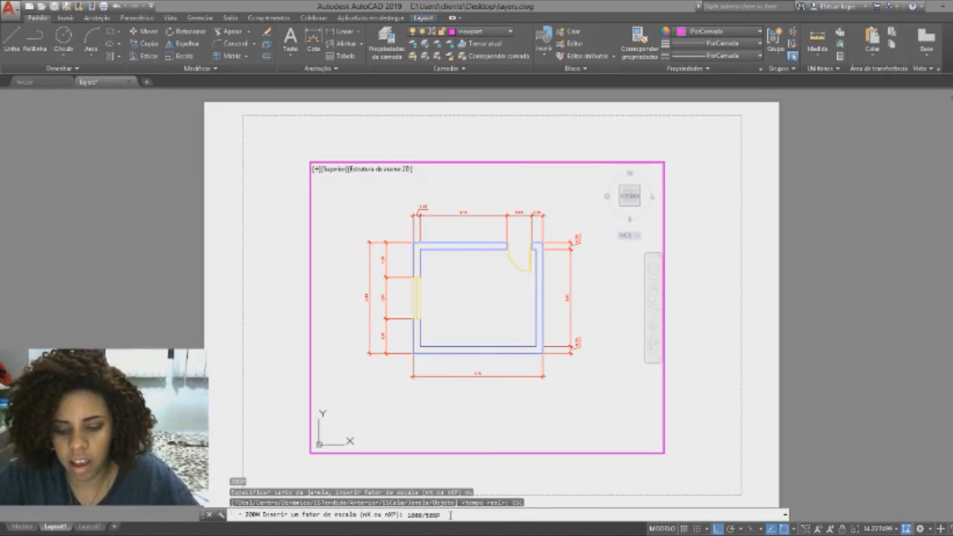
key(Return)
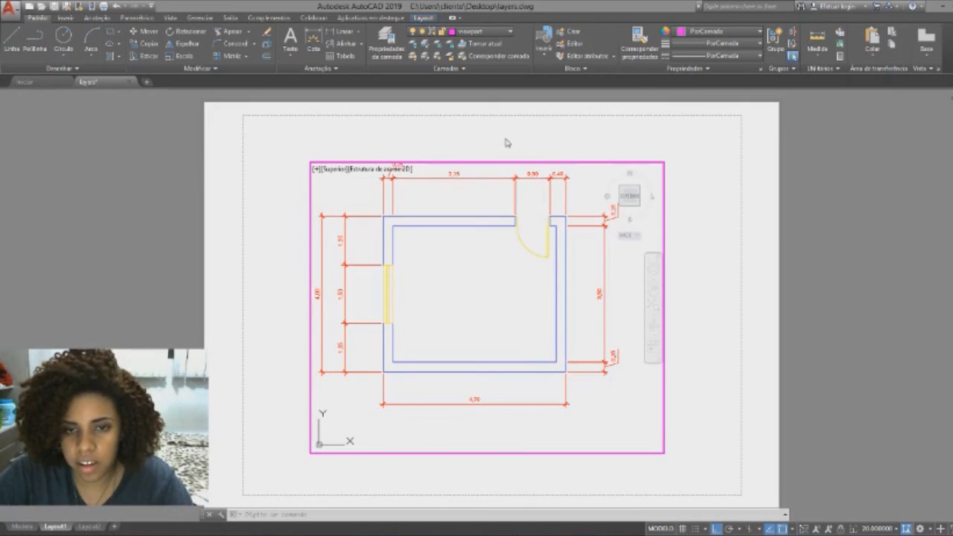
double_click(506, 139)
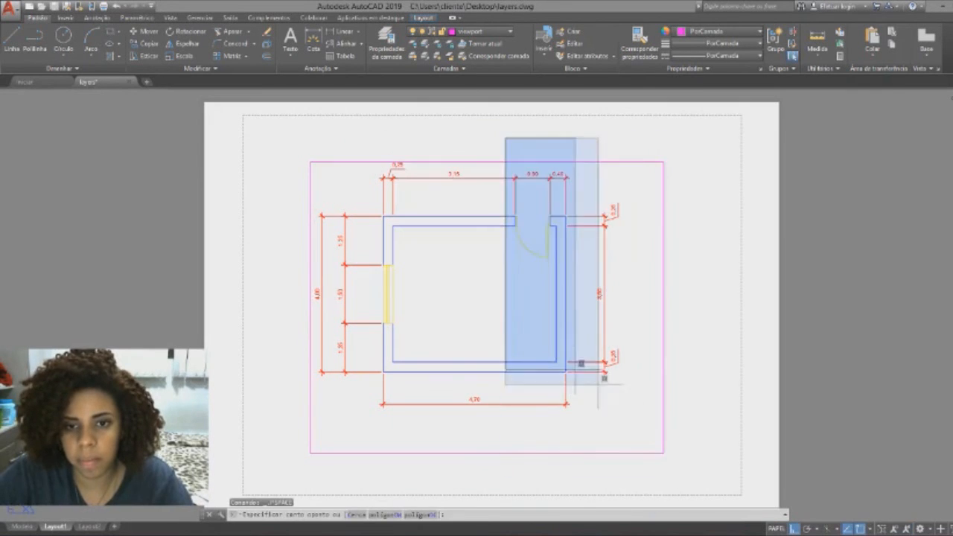
Activate the viewport's model space, reposition the floor plan away from the viewport's upper edge, and return to paper space
click(445, 149)
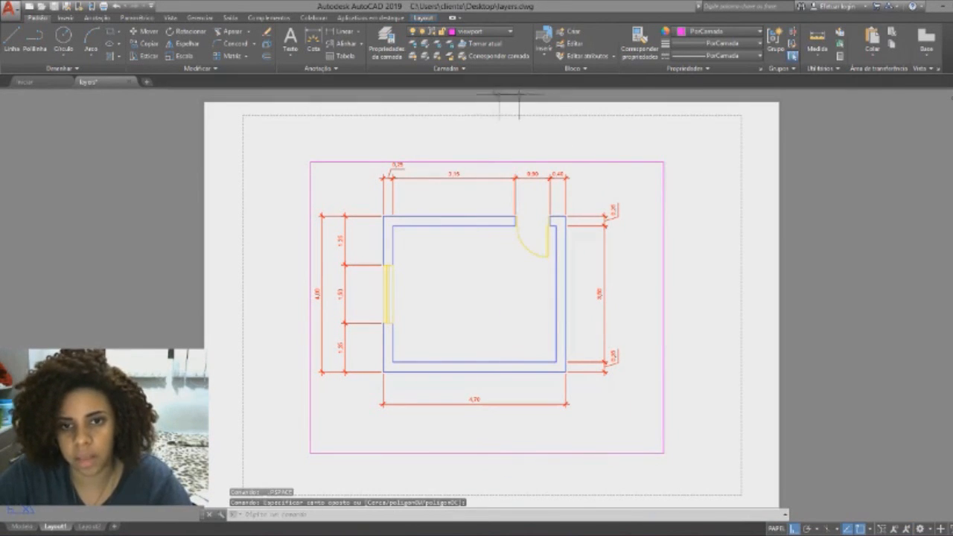
double_click(356, 194)
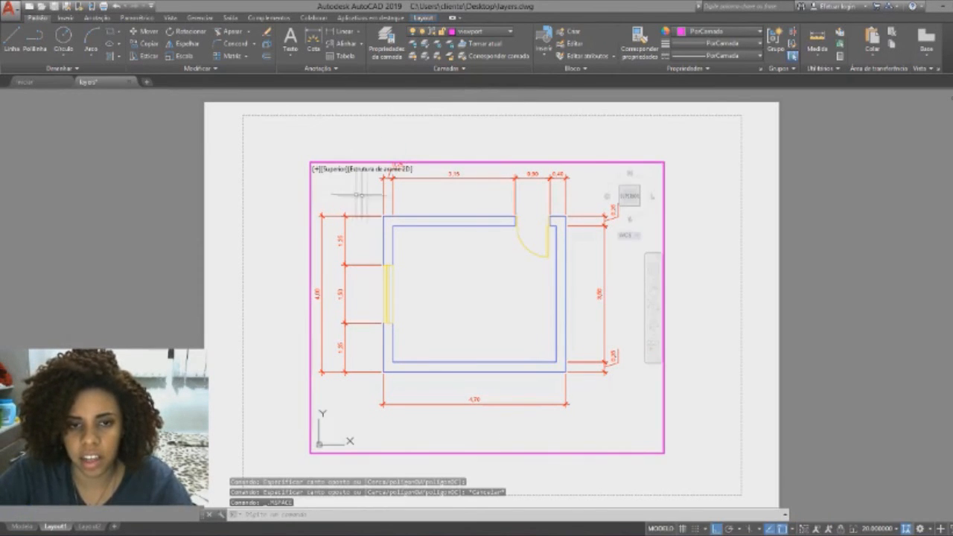
mouse_move(360, 191)
middle_down()
mouse_move(417, 222)
mouse_move(442, 217)
mouse_move(392, 236)
middle_up()
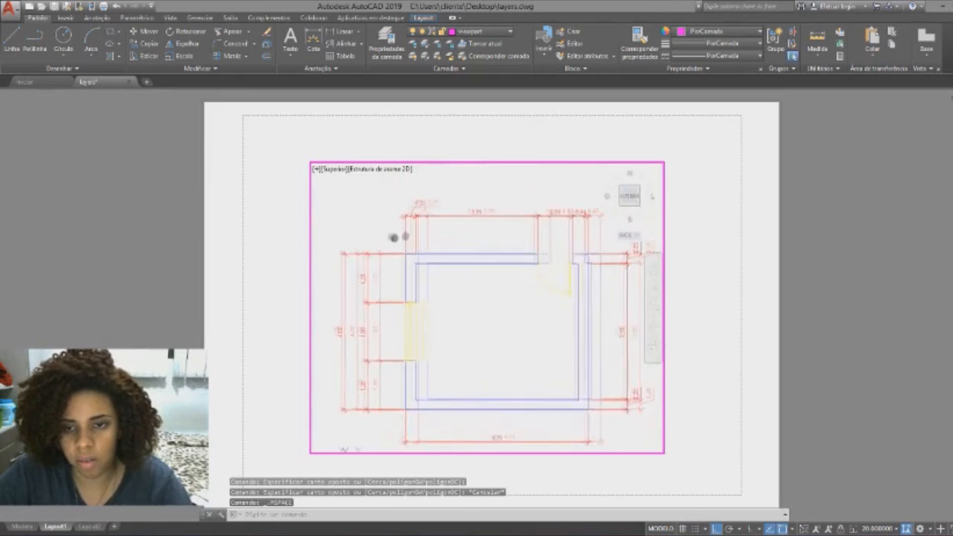
double_click(580, 149)
scroll(306, 348, down, 2)
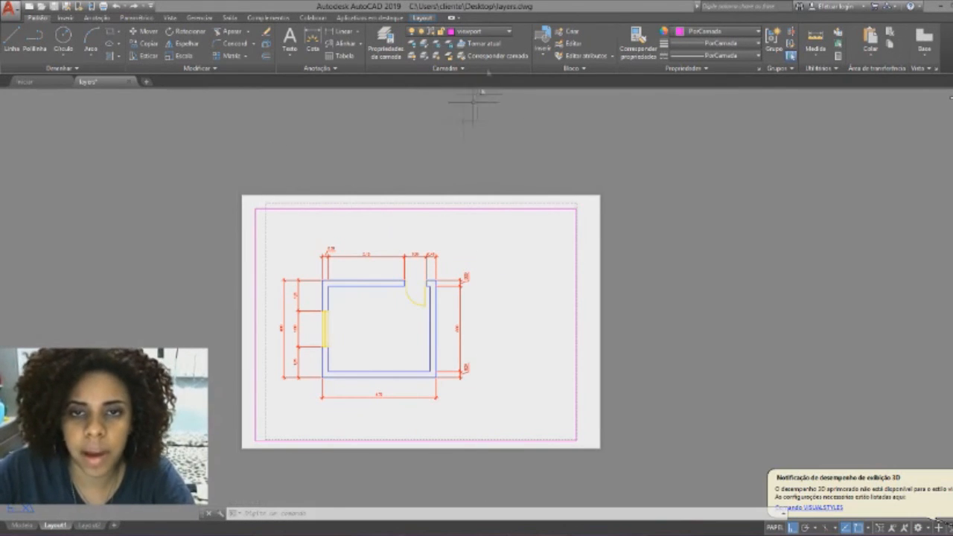
Make the viewport layer non-plotting in the layer properties
click(484, 34)
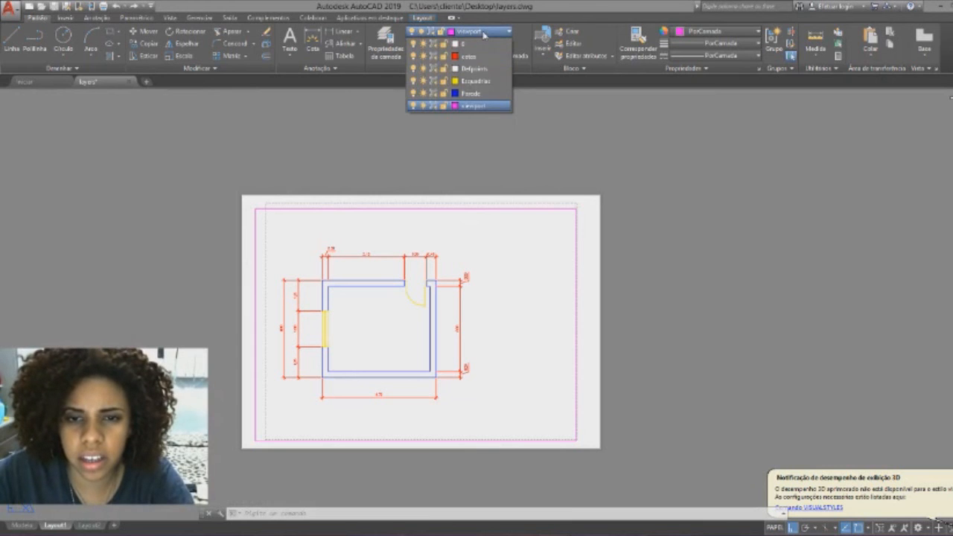
click(388, 42)
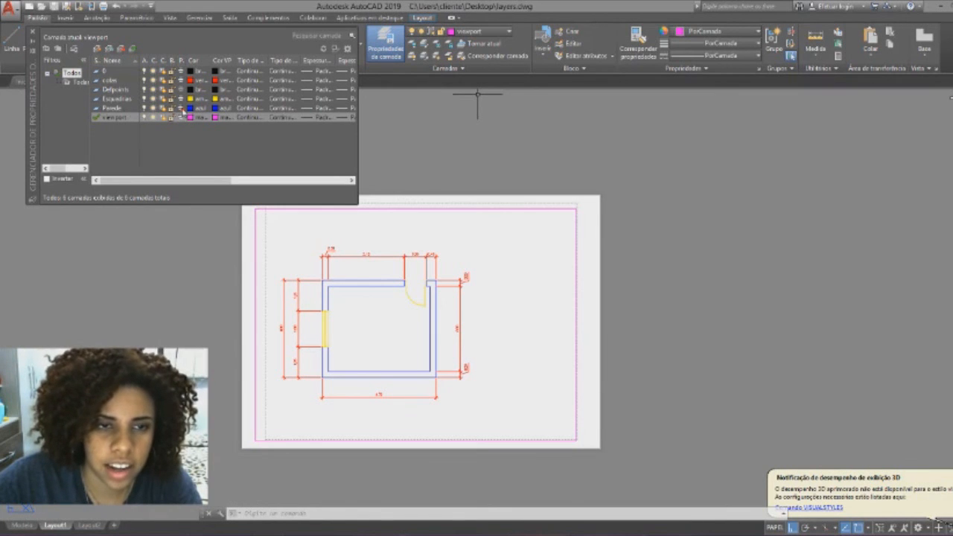
click(182, 110)
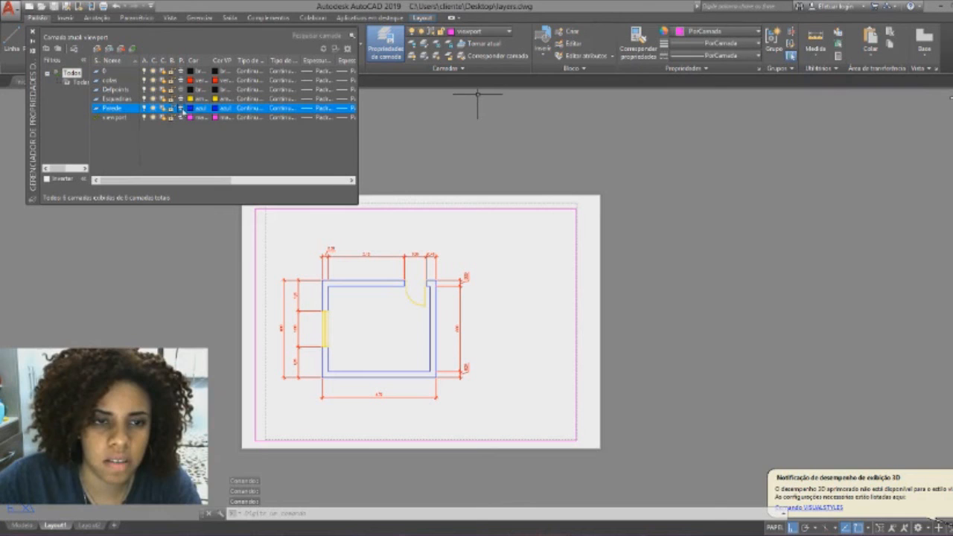
click(182, 119)
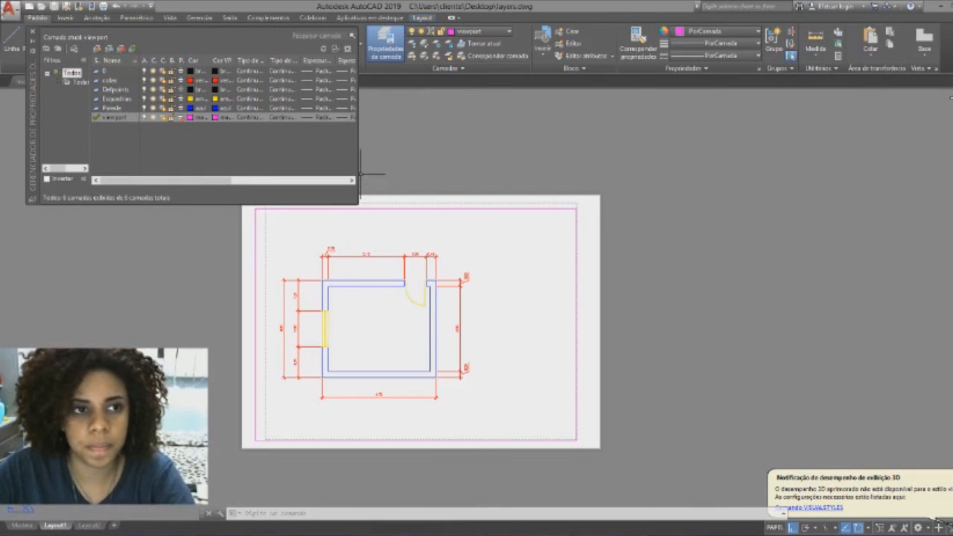
click(179, 118)
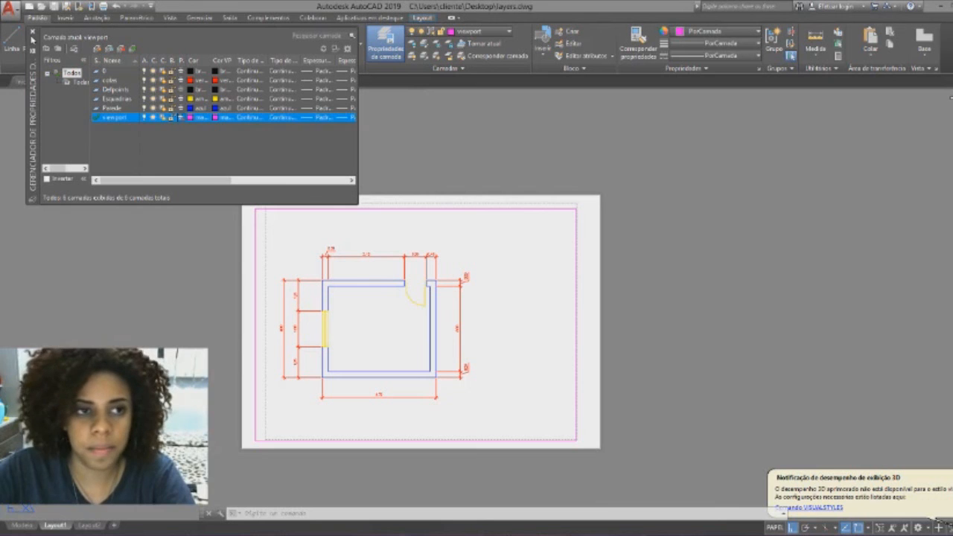
click(33, 33)
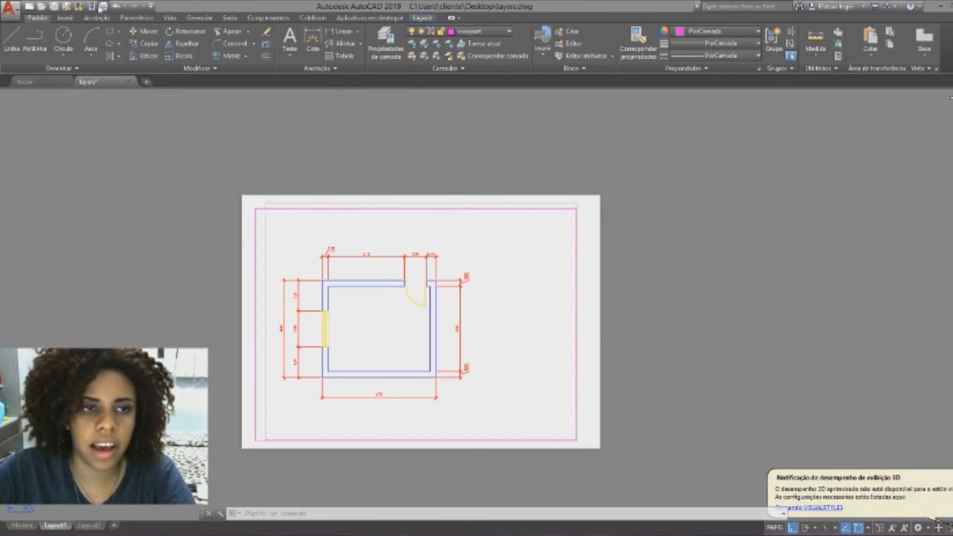
Start plotting Layout1 with the DWG To PDF.pc3 plotter and the ISO A4 (297.00 x 210.00 mm) paper size
click(103, 7)
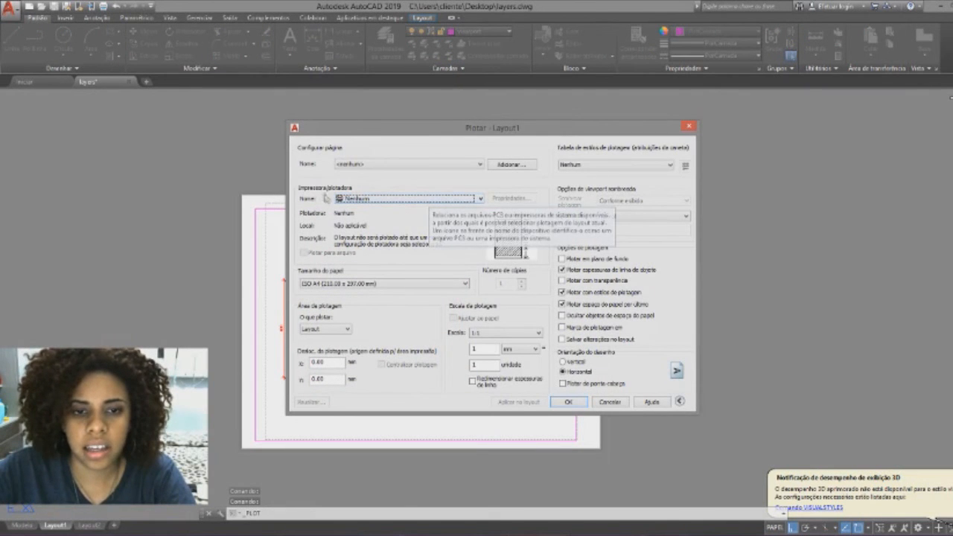
click(376, 199)
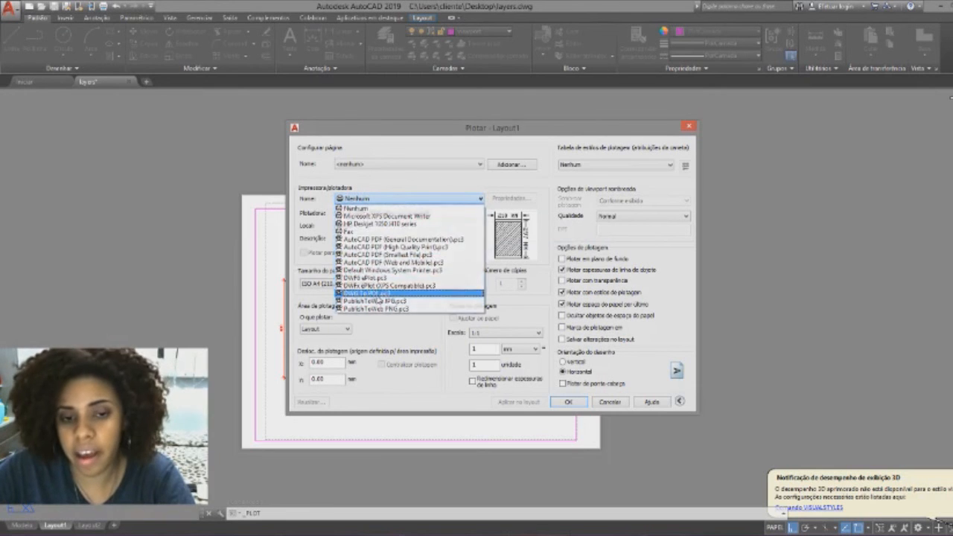
click(369, 294)
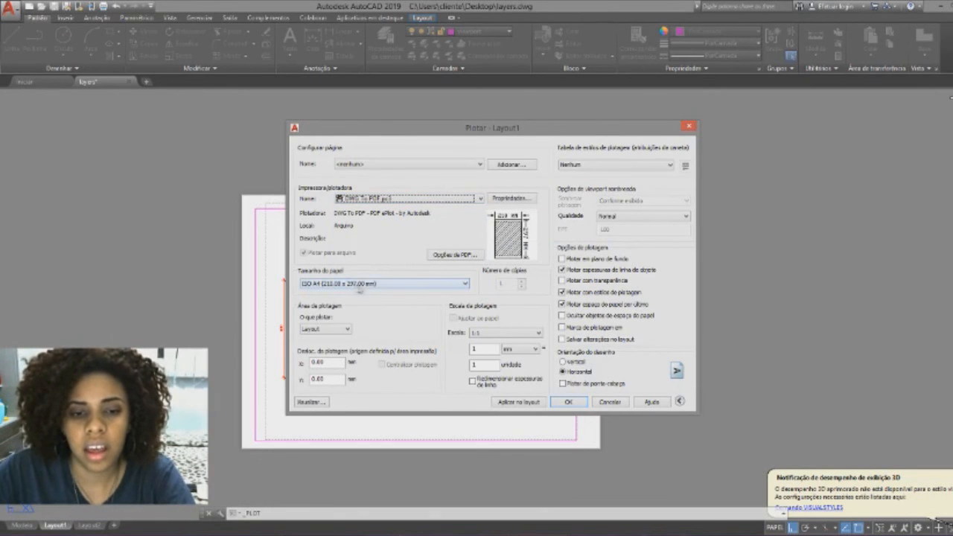
click(362, 284)
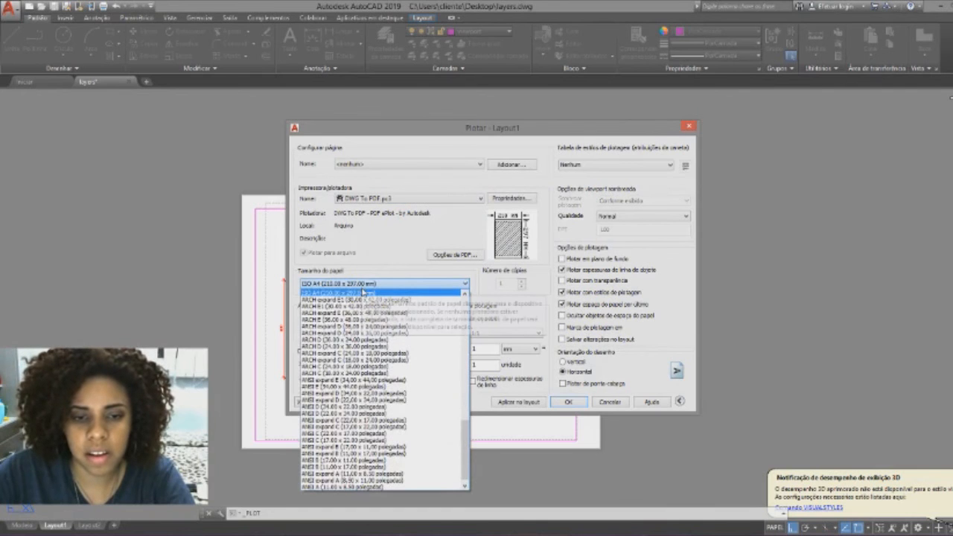
scroll(364, 306, up, 2)
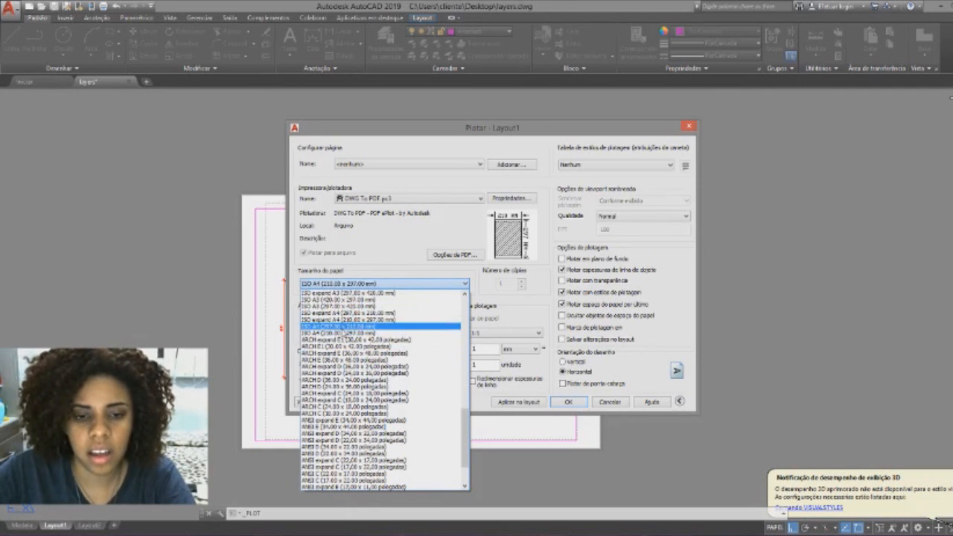
click(345, 328)
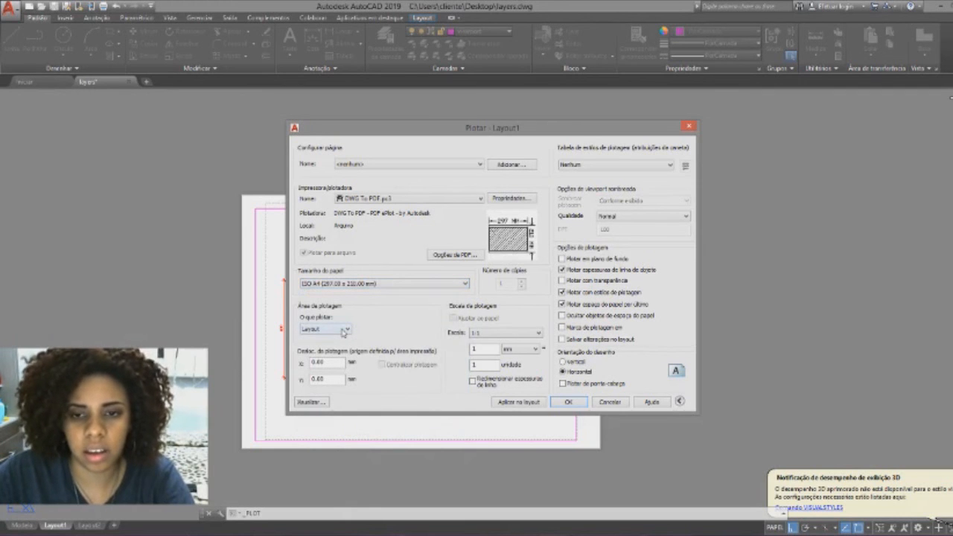
Set the plot area to a window (Janela) spanning the viewport's opposite corners and preview the plot
click(342, 329)
click(333, 353)
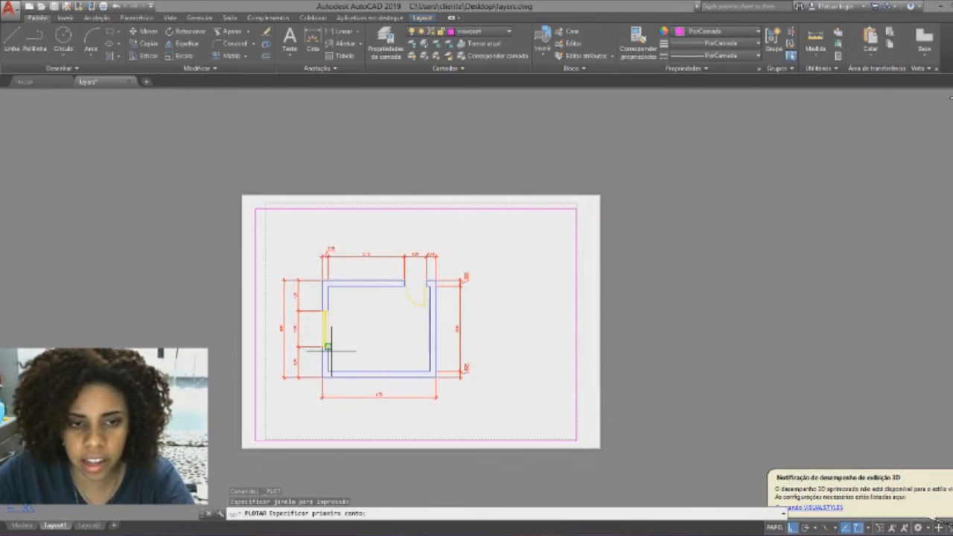
click(256, 208)
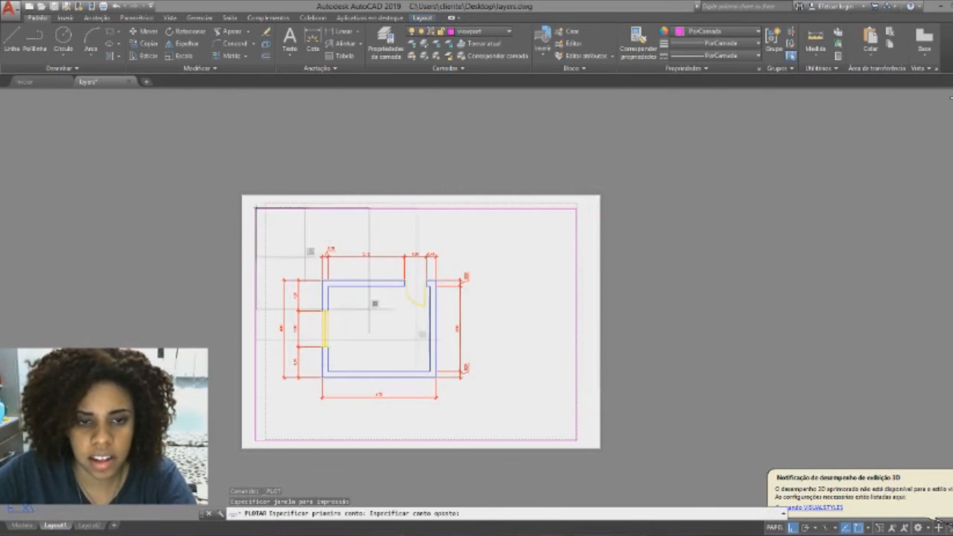
click(576, 440)
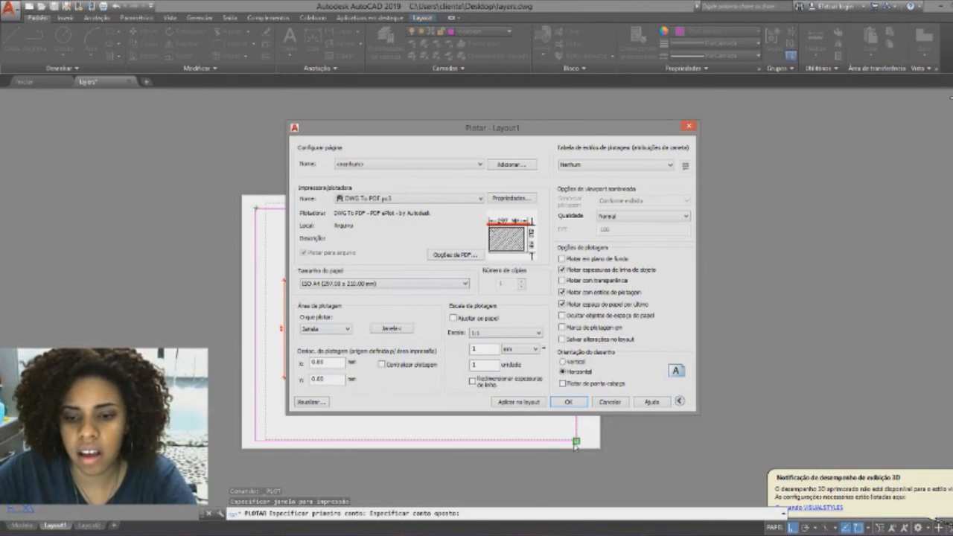
click(312, 401)
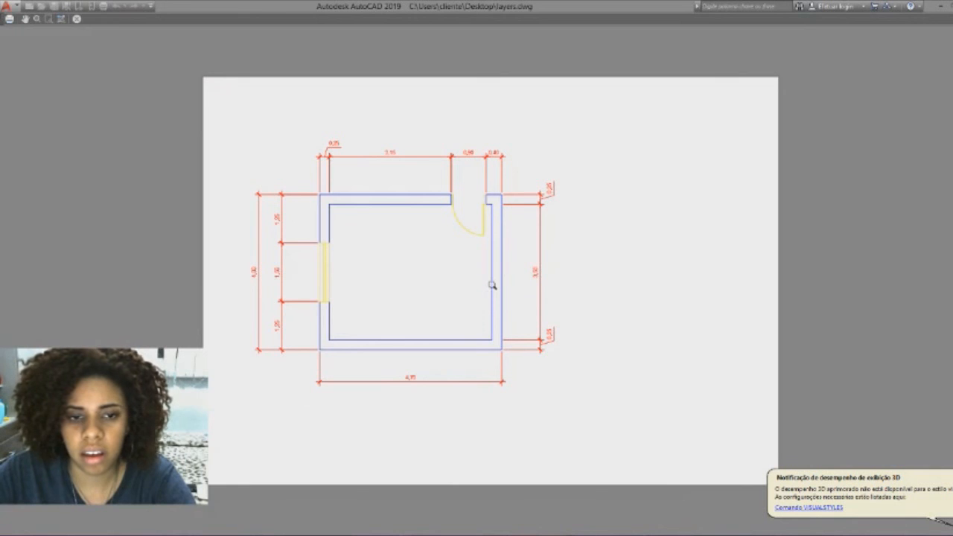
key(Escape)
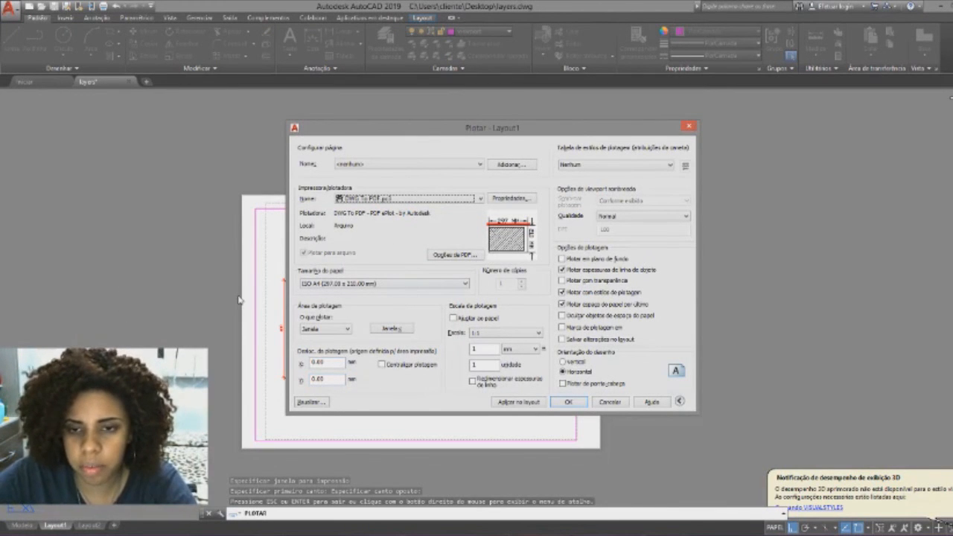
Create a new colour-dependent plot style table from scratch, with the author's first name as file name, and assign it to the plot
click(614, 164)
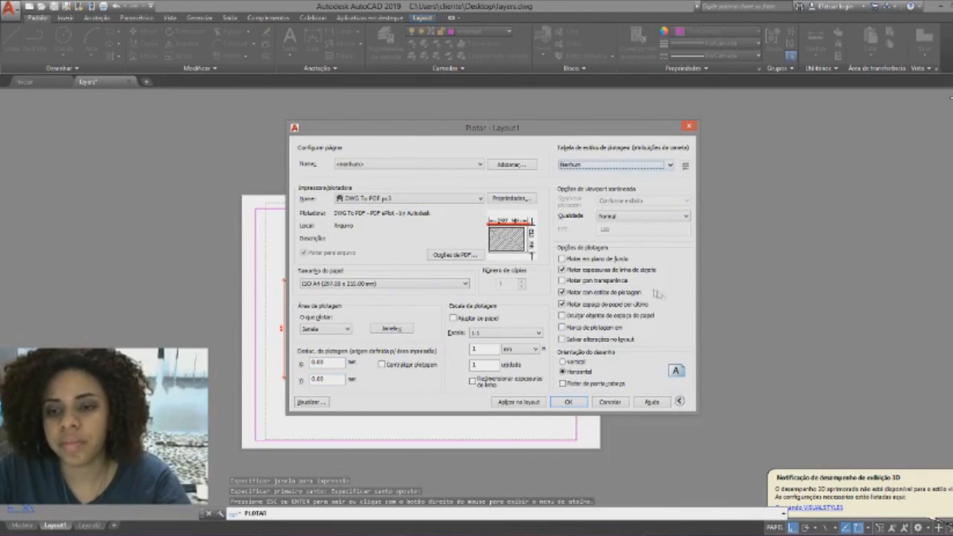
click(664, 167)
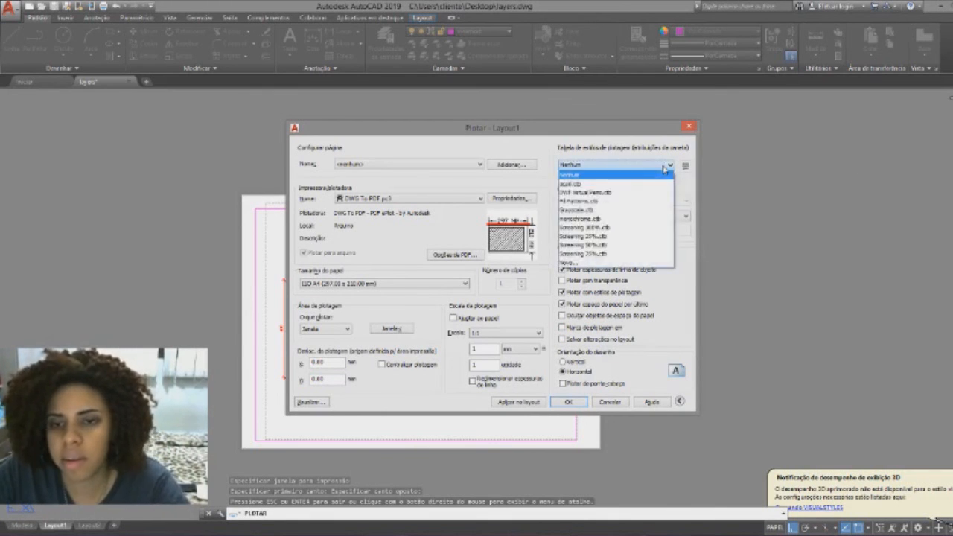
click(610, 169)
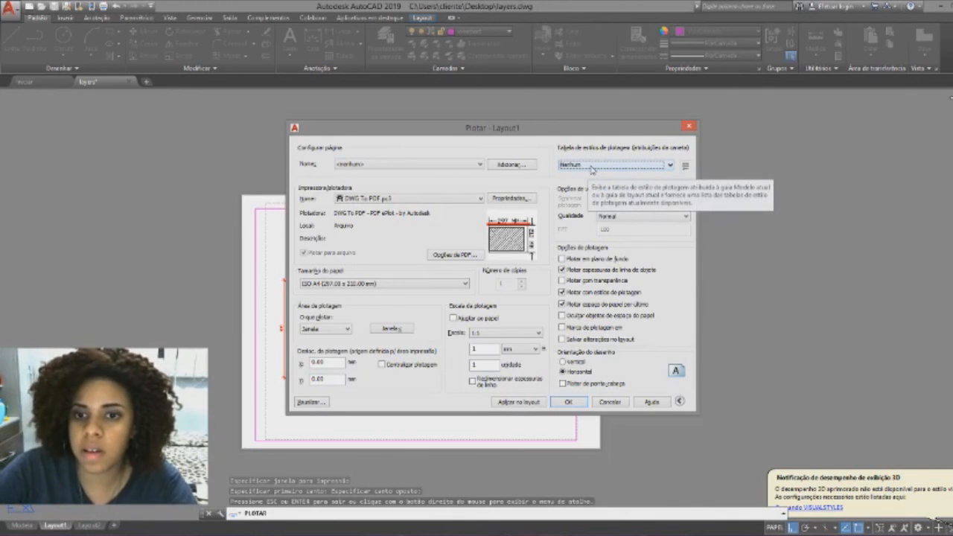
click(592, 165)
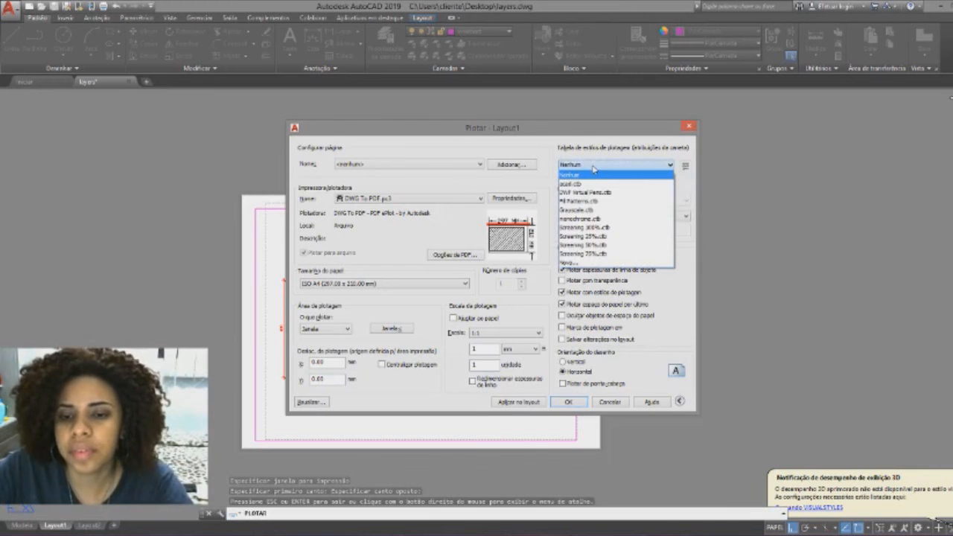
click(571, 263)
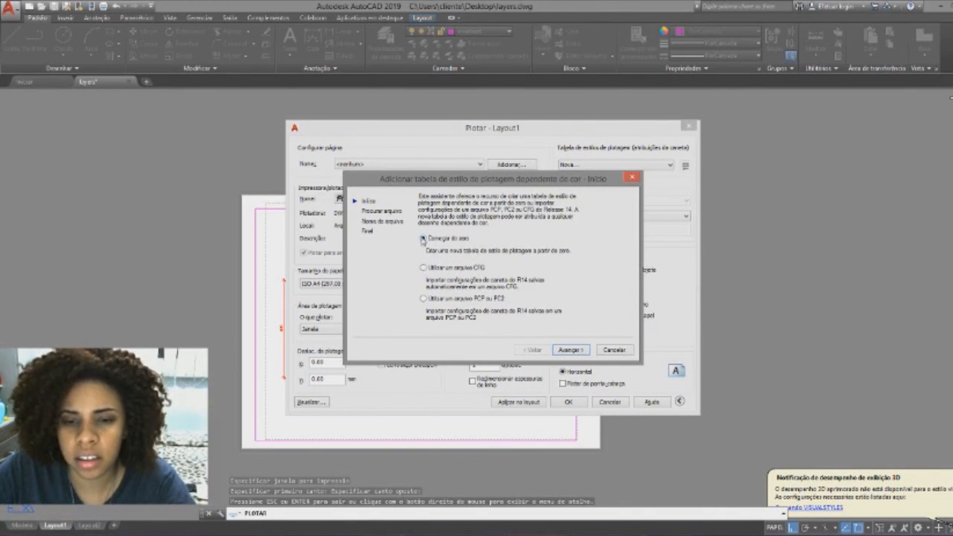
click(570, 350)
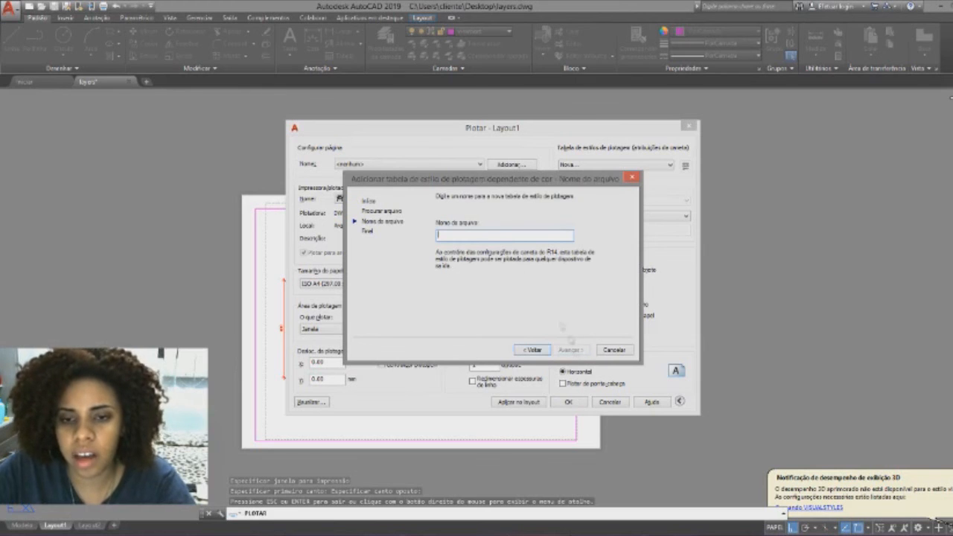
text(ARIANE)
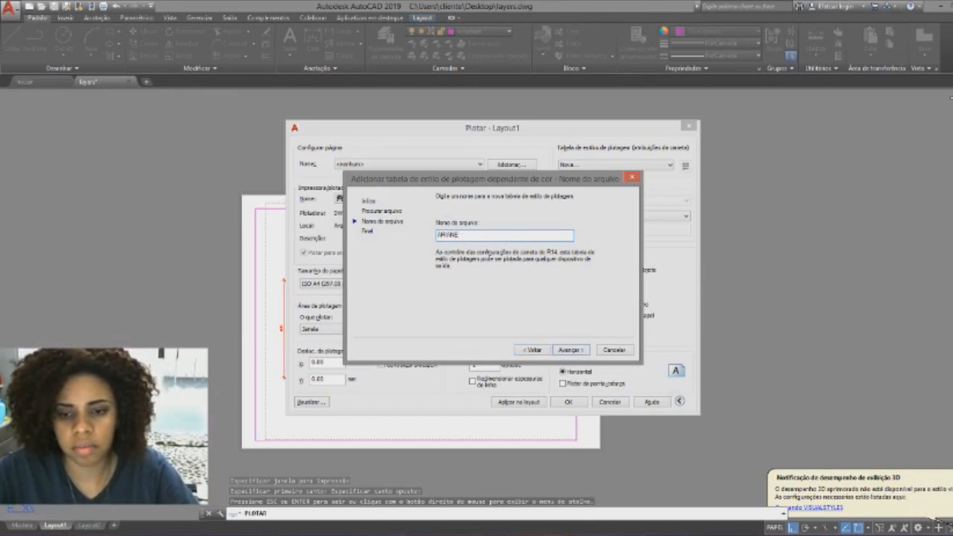
click(584, 354)
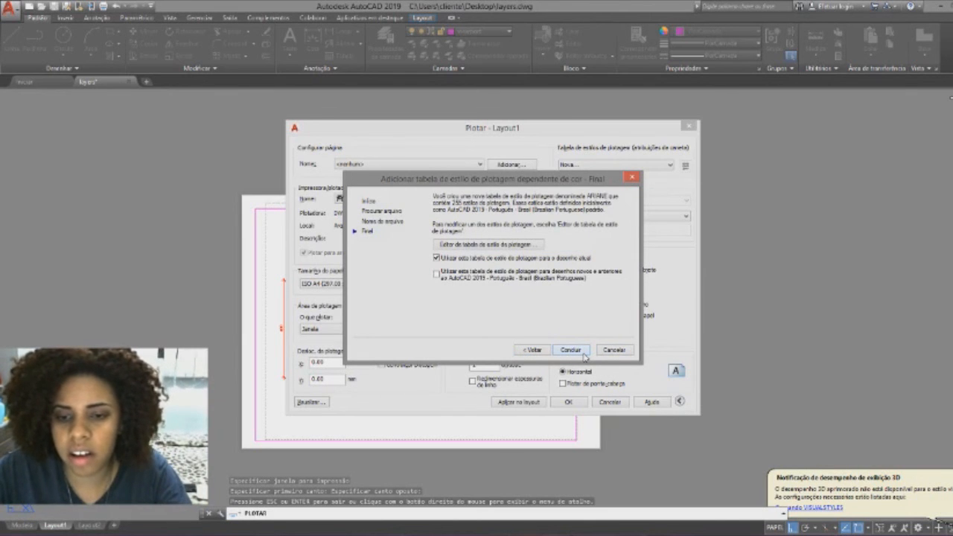
click(570, 350)
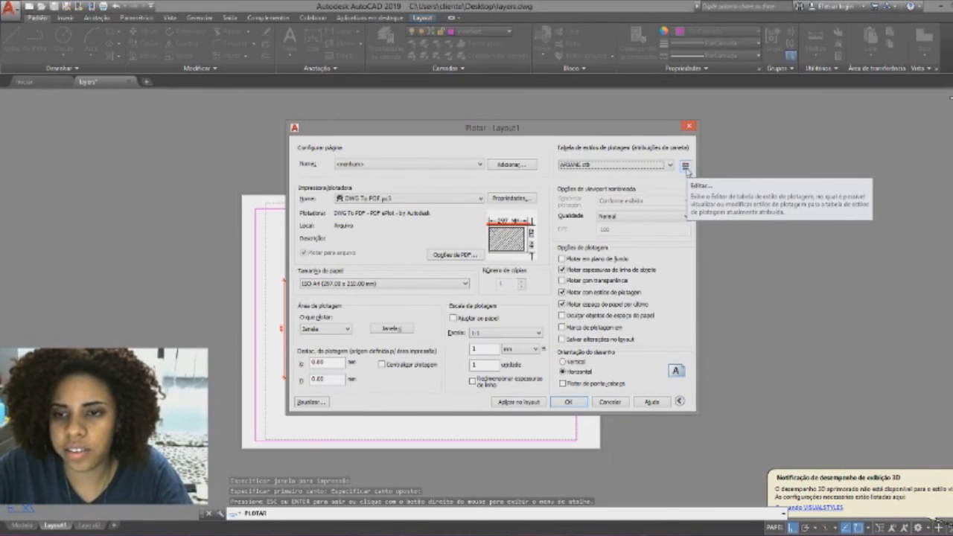
Edit the new plot style table and set the lineweight of Cor 1 to 0.3000 mm
click(685, 167)
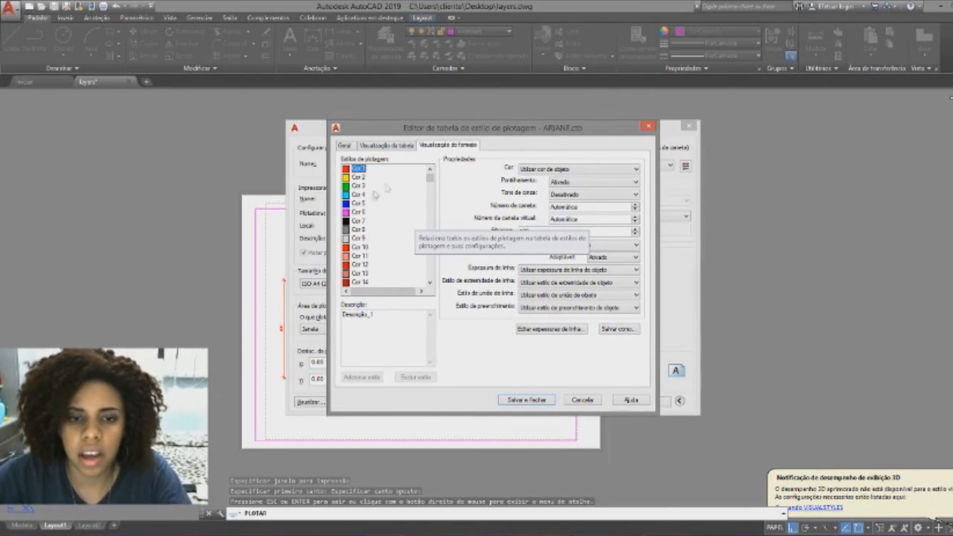
click(530, 269)
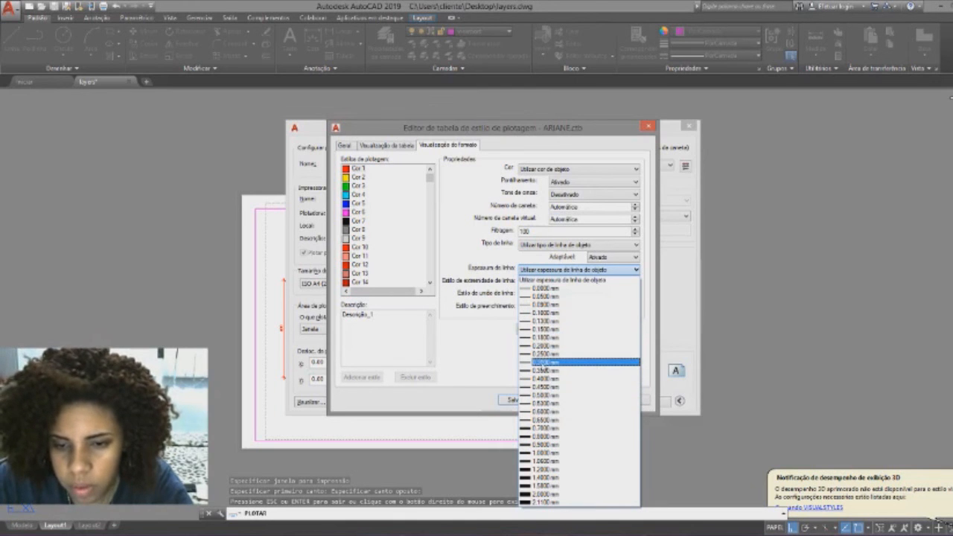
click(543, 363)
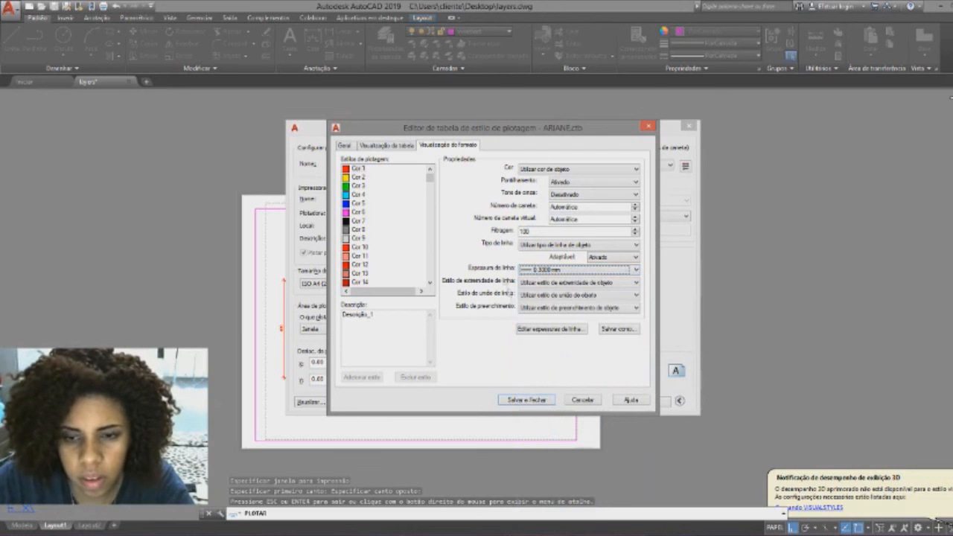
Set the lineweight of Cor 2 to 0.5000 mm in the plot style table
click(358, 177)
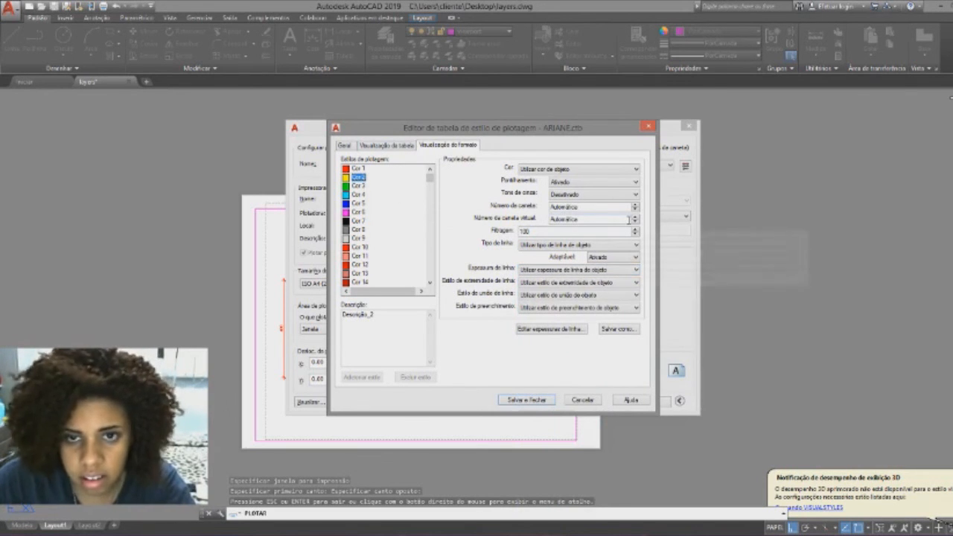
click(541, 271)
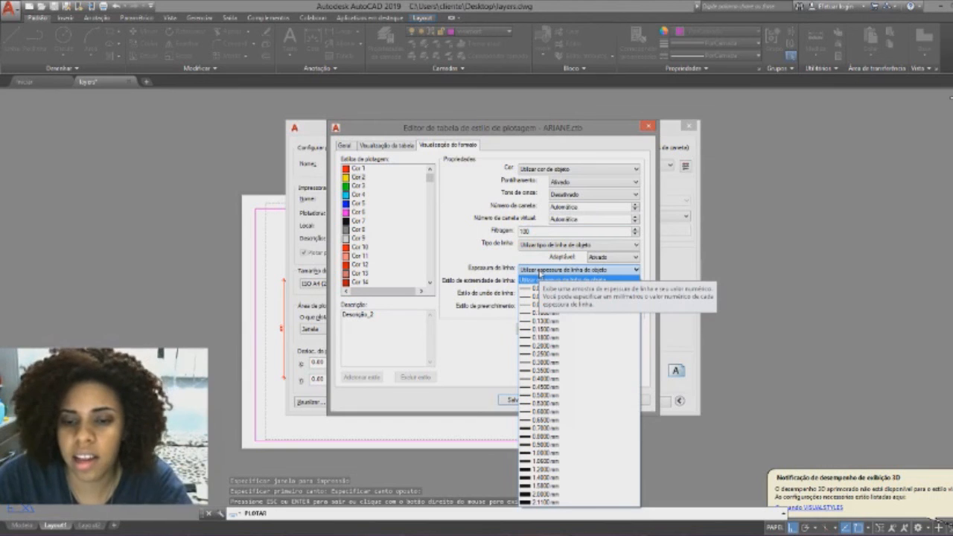
click(552, 397)
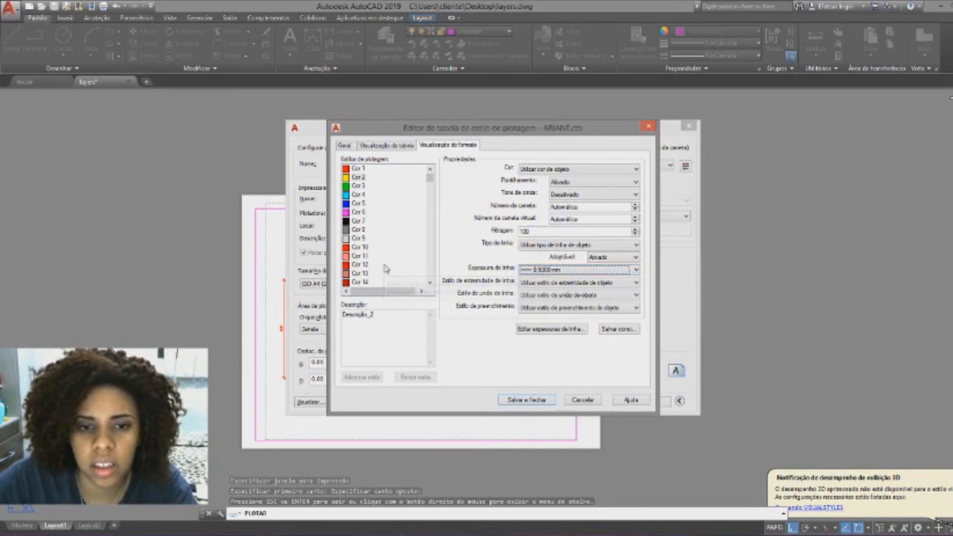
Set the lineweight of Cor 5 to 0.7000 mm, save the plot style table and check the plot preview
click(359, 203)
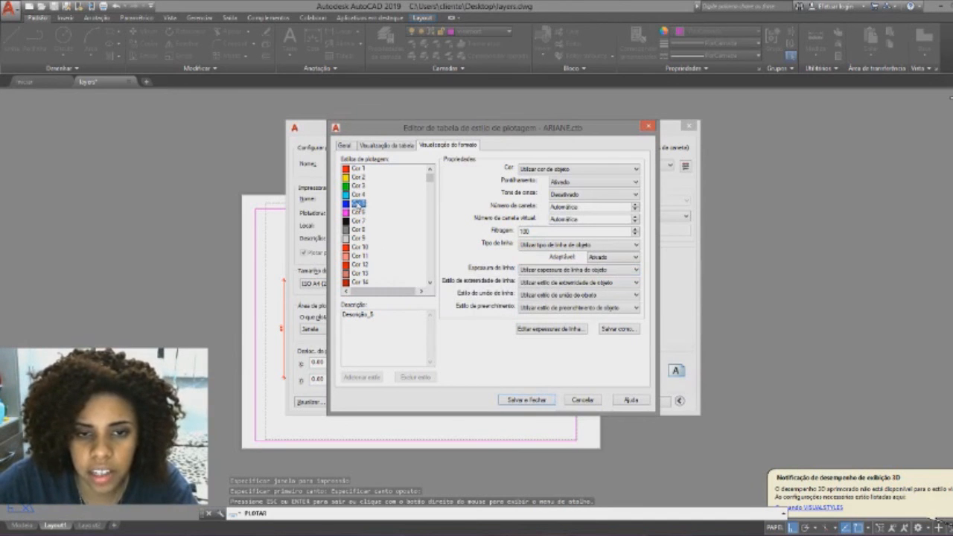
click(555, 271)
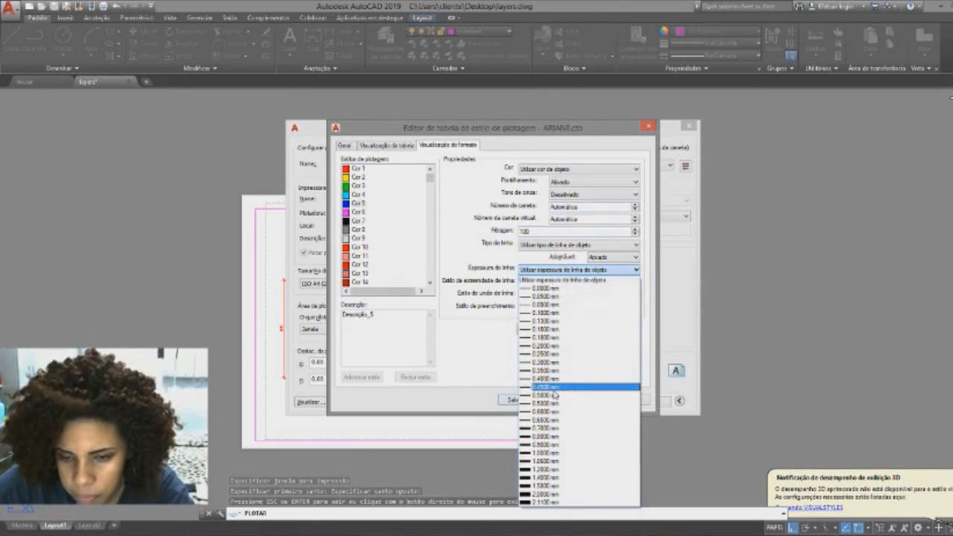
click(546, 430)
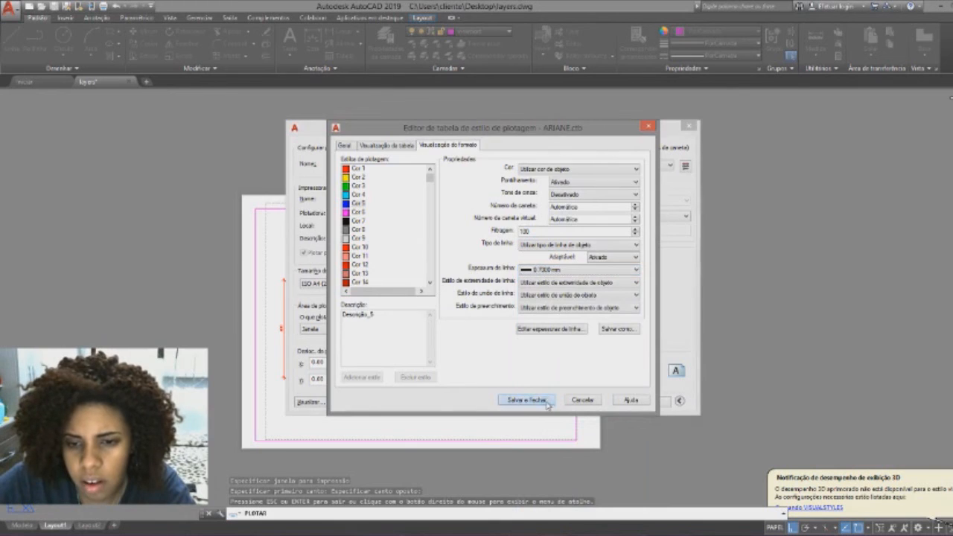
click(548, 402)
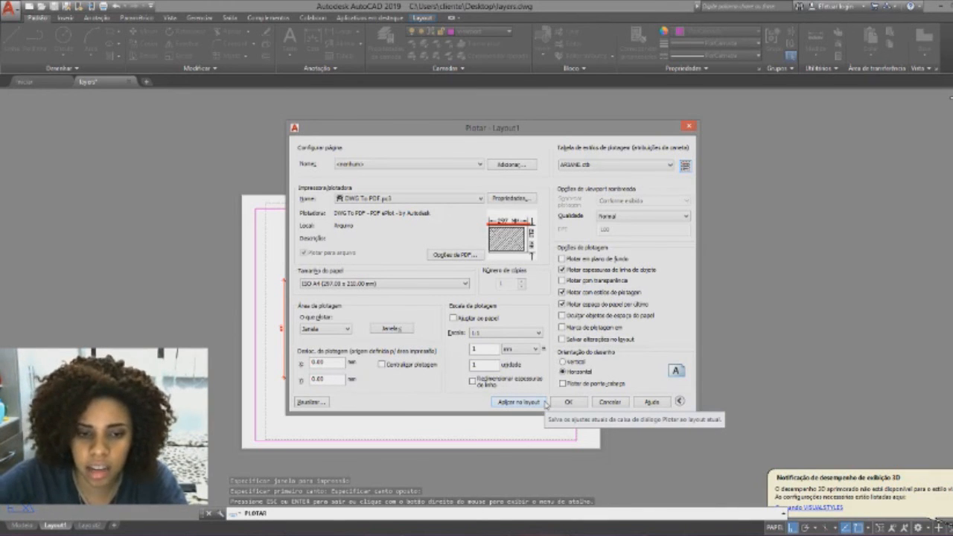
click(325, 407)
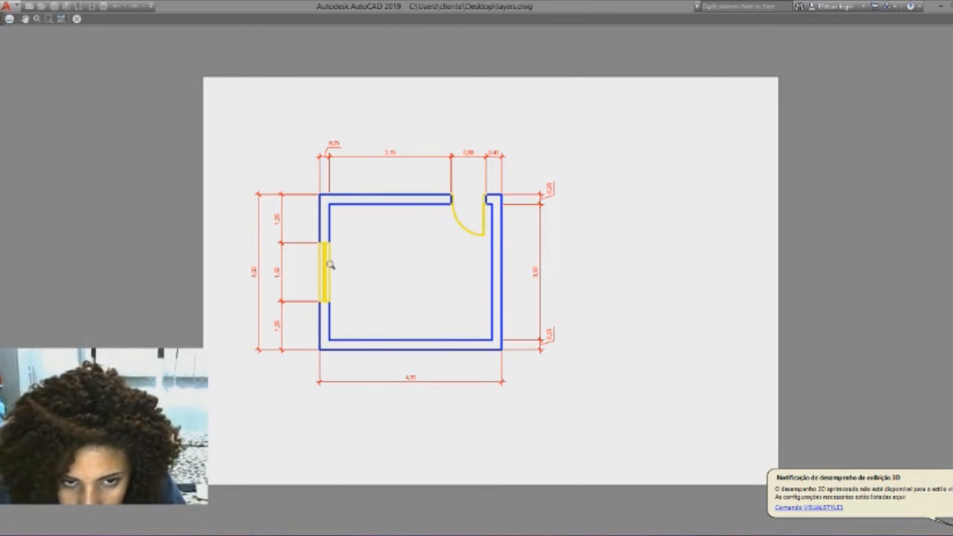
key(Escape)
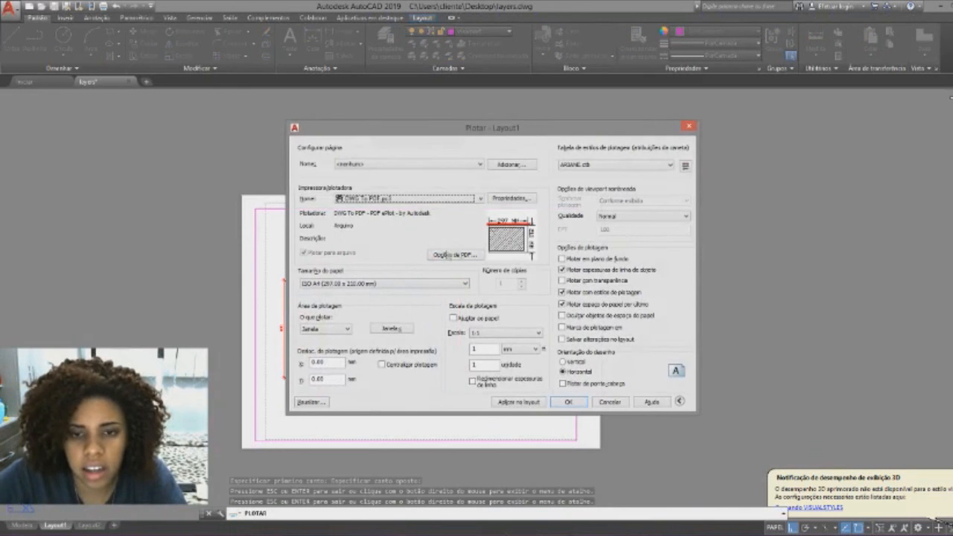
Reopen the plot style table for editing and set the plot colour of Cor 1 and Cor 2 to Preto
click(685, 167)
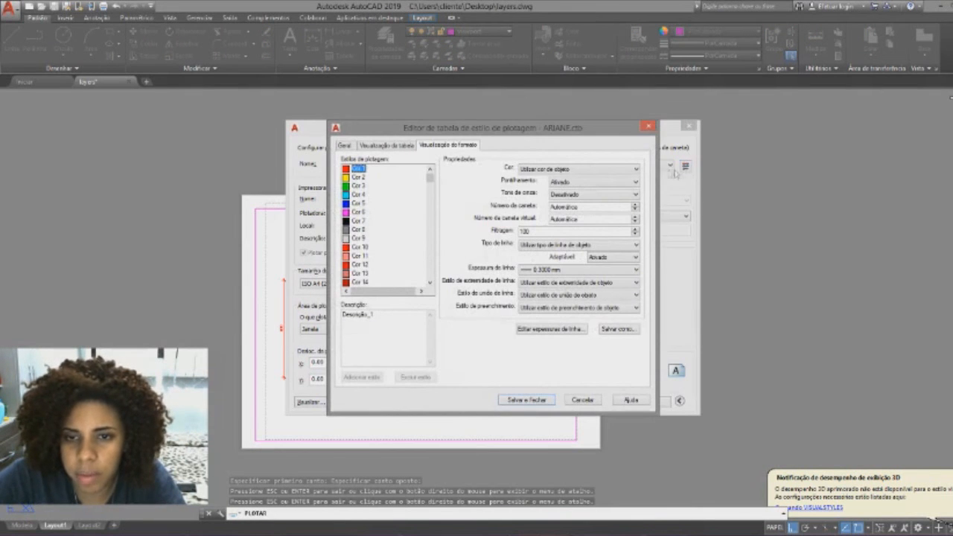
click(551, 170)
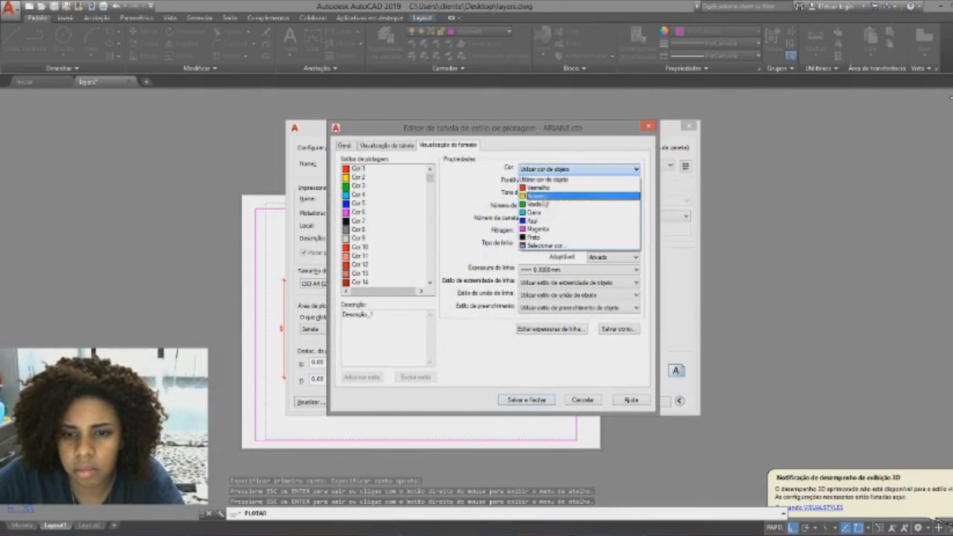
click(551, 239)
click(357, 177)
click(538, 170)
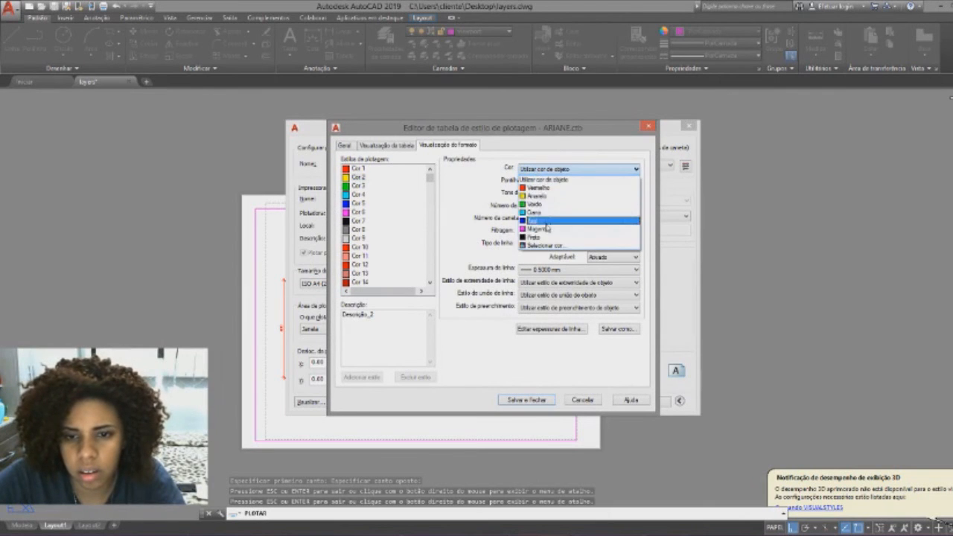
click(535, 237)
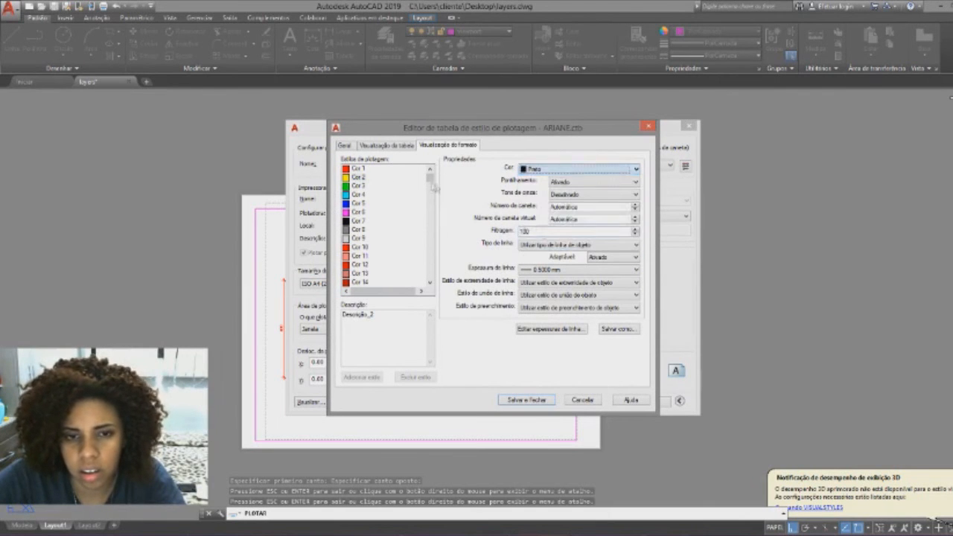
Set the plot colour of Cor 5 to Azul, save the plot style table and check the plot preview
click(358, 202)
click(585, 170)
click(551, 237)
click(539, 400)
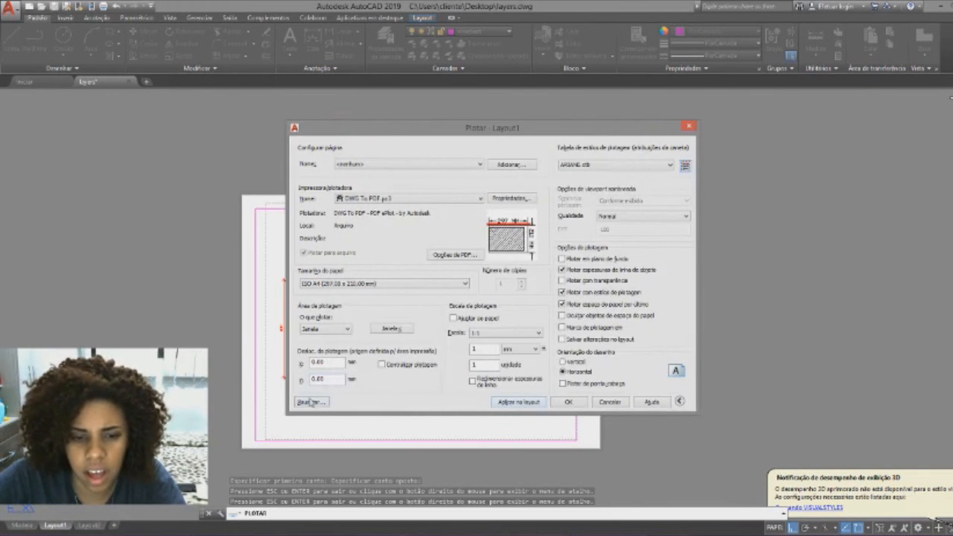
click(309, 402)
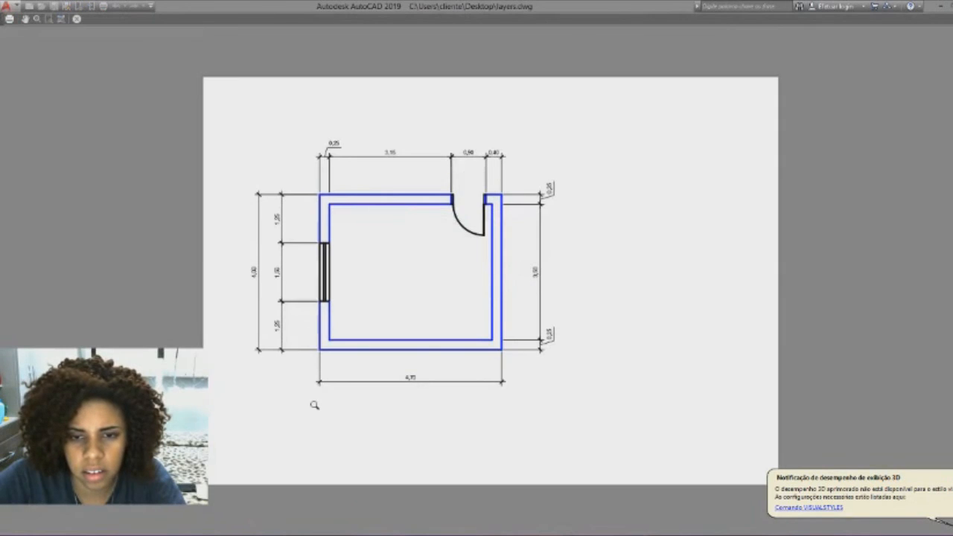
key(Escape)
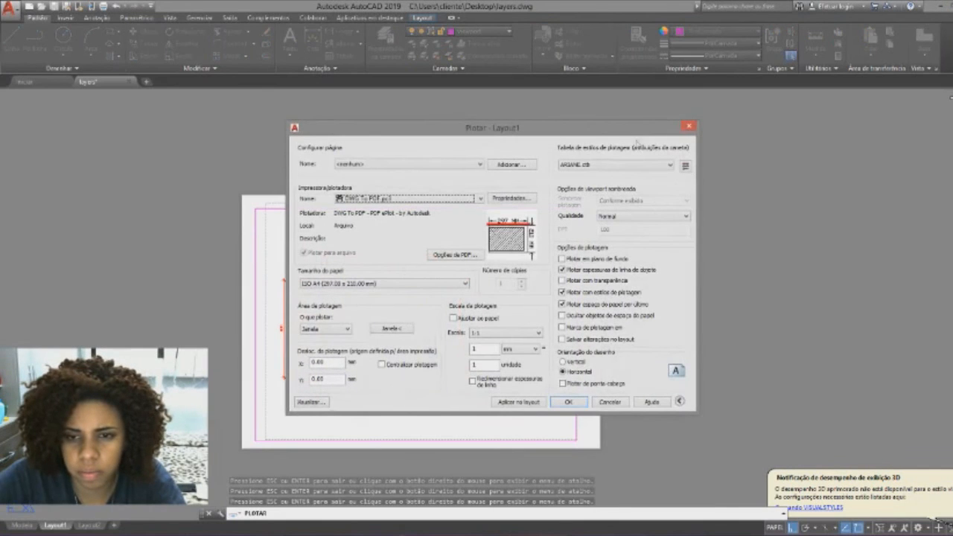
Edit the plot style table again to set the plot colour of Cor 5 to Preto, and save it
click(685, 166)
click(365, 206)
click(556, 169)
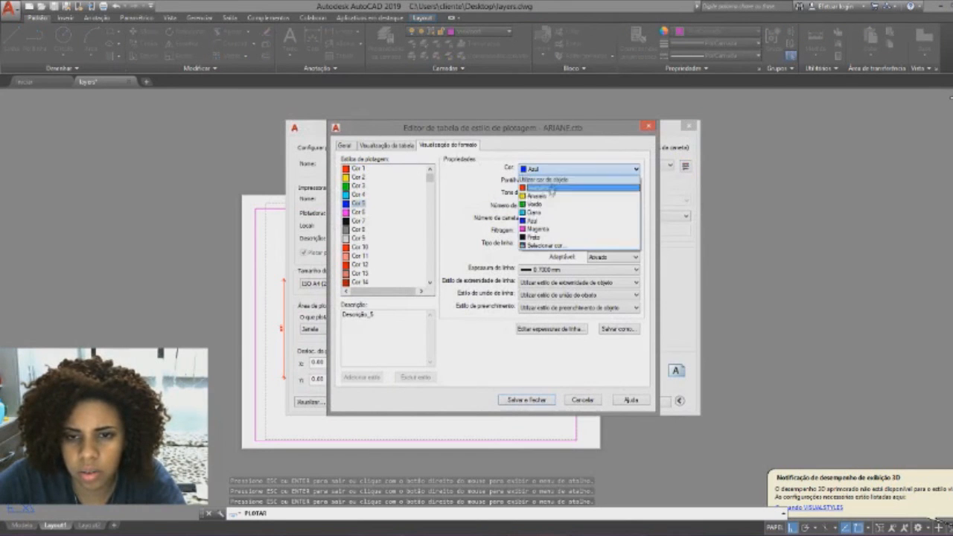
click(551, 232)
click(527, 399)
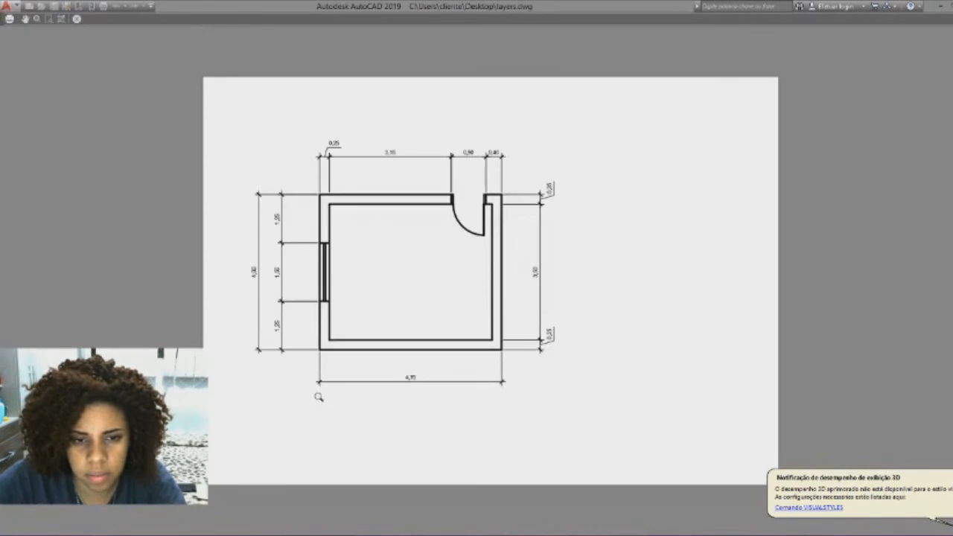
Examine the line thicknesses of the walls, door, window and dimensions in the plot preview, and close it
scroll(476, 238, up, 3)
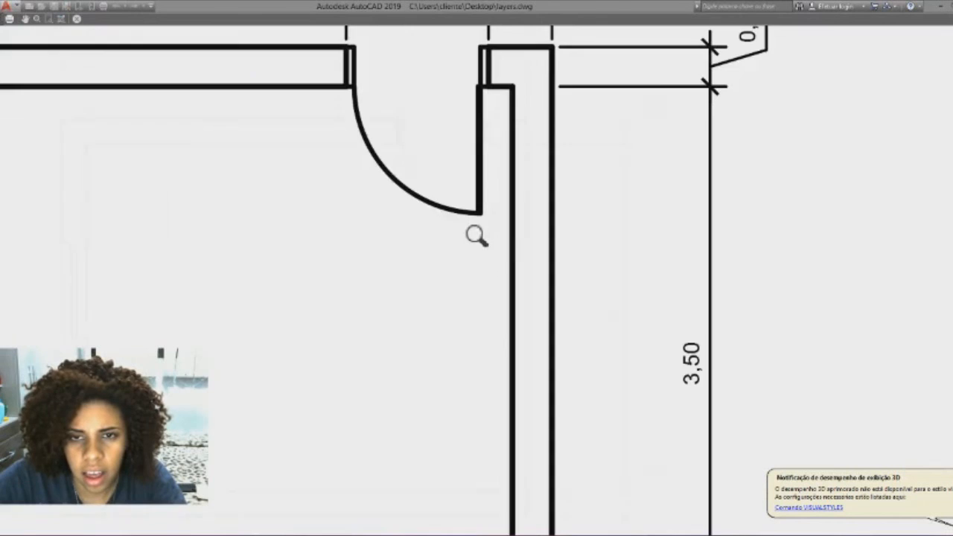
scroll(477, 237, down, 5)
scroll(315, 246, up, 2)
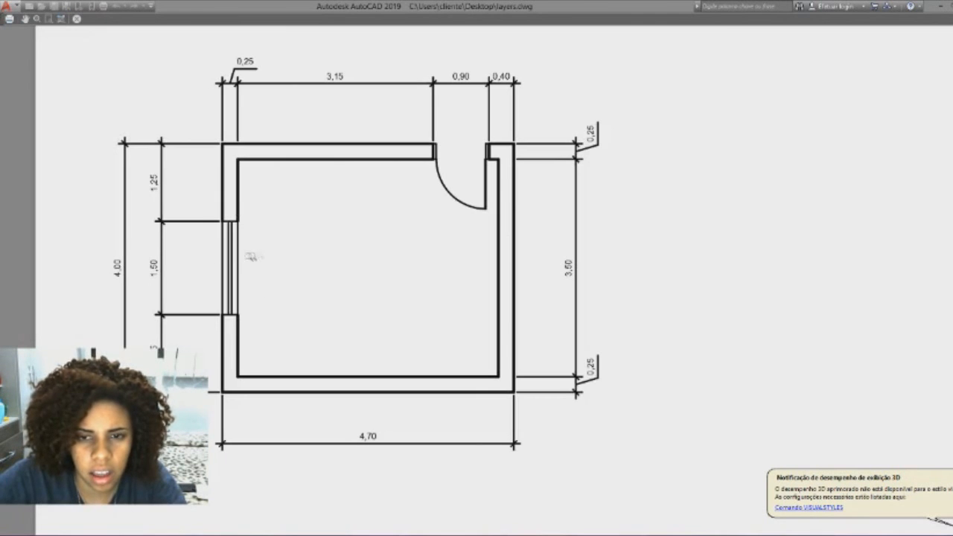
scroll(451, 179, up, 2)
scroll(450, 187, down, 5)
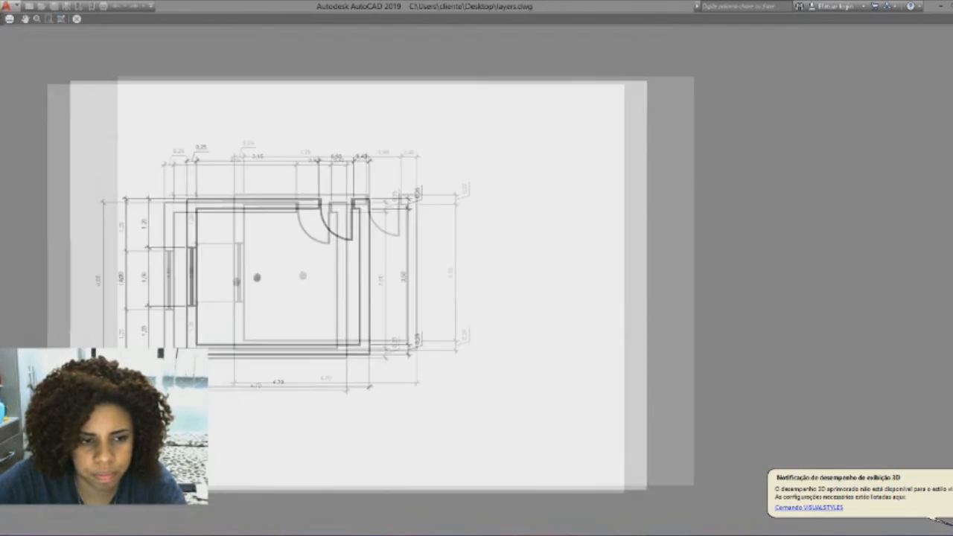
scroll(340, 272, up, 4)
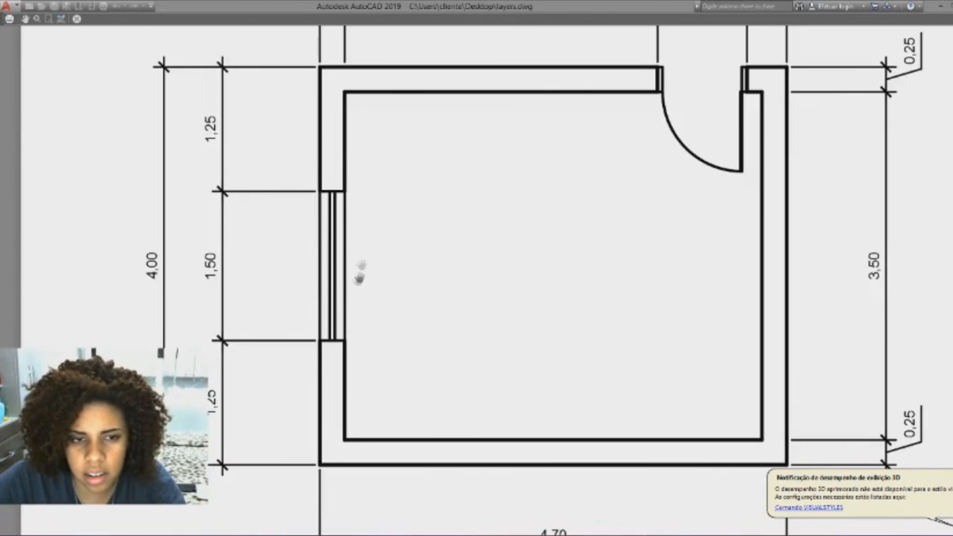
scroll(238, 146, down, 2)
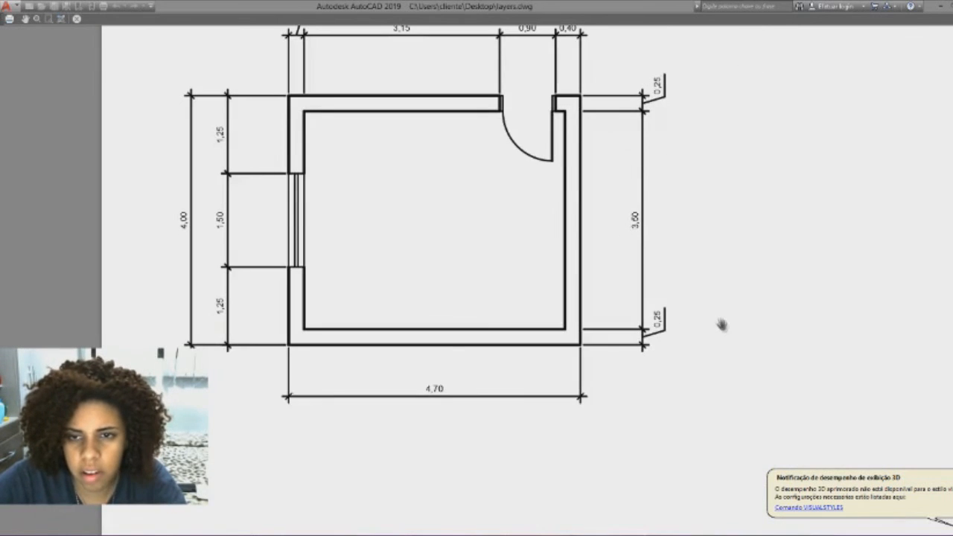
scroll(724, 328, down, 3)
scroll(719, 319, up, 2)
drag(744, 274, 601, 285)
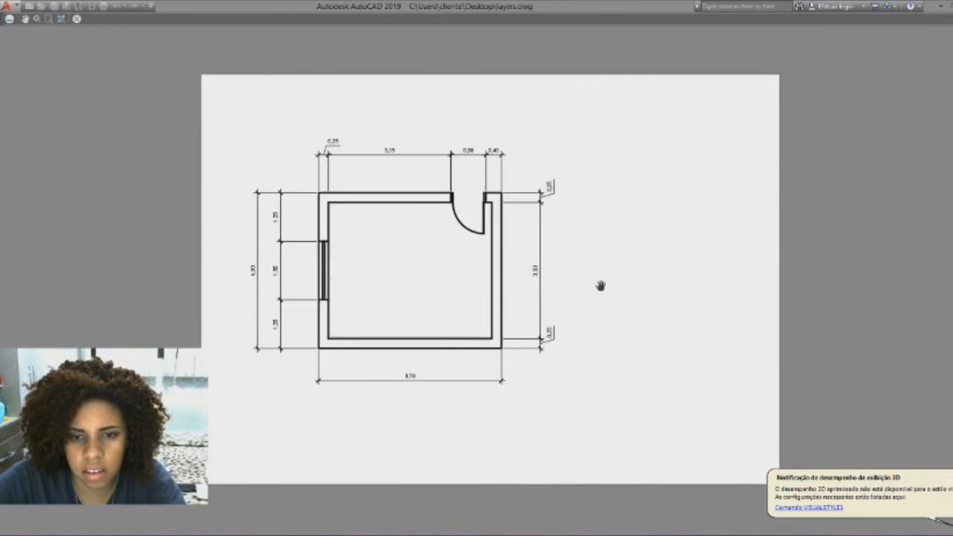
key(Escape)
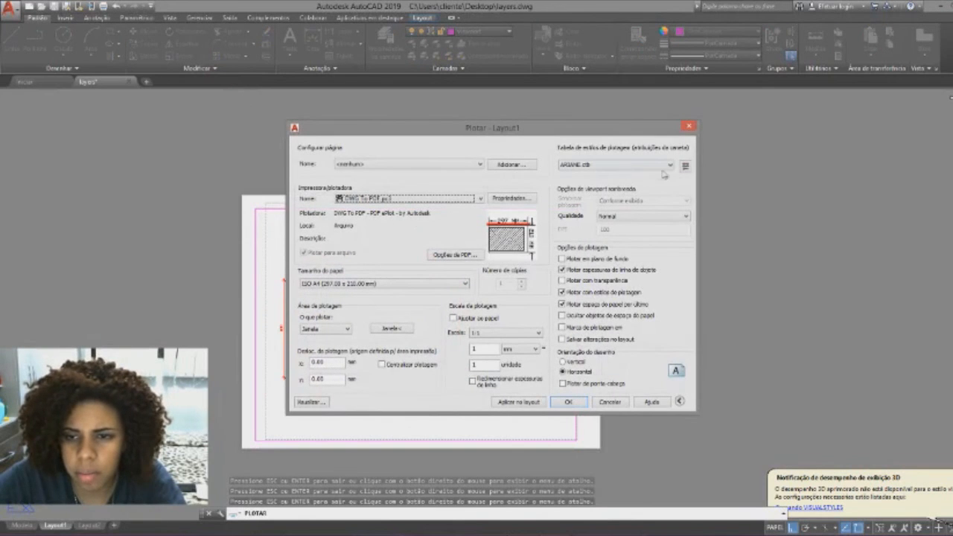
Set the lineweights of Cor 1 to 0.2000 mm and Cor 2 to 0.3000 mm, and save the plot style table
click(685, 166)
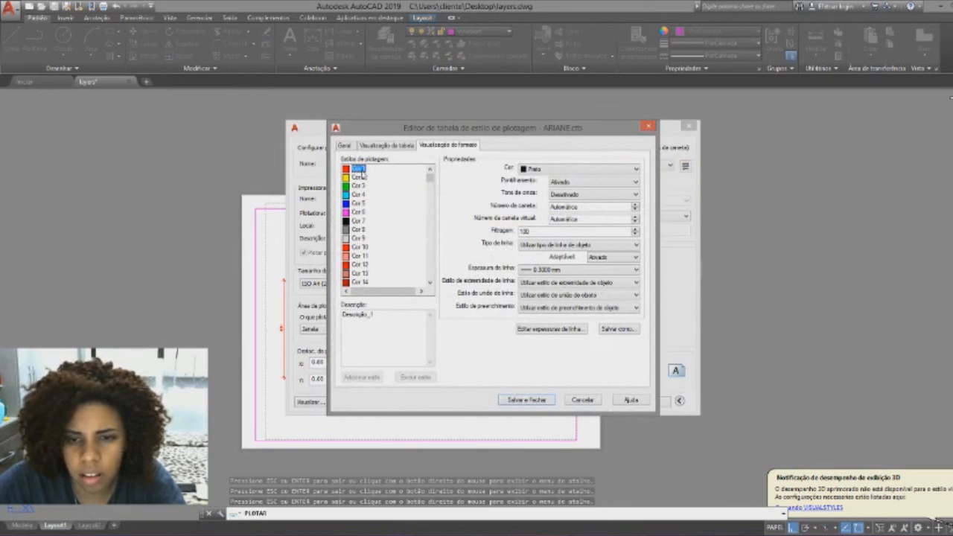
click(573, 270)
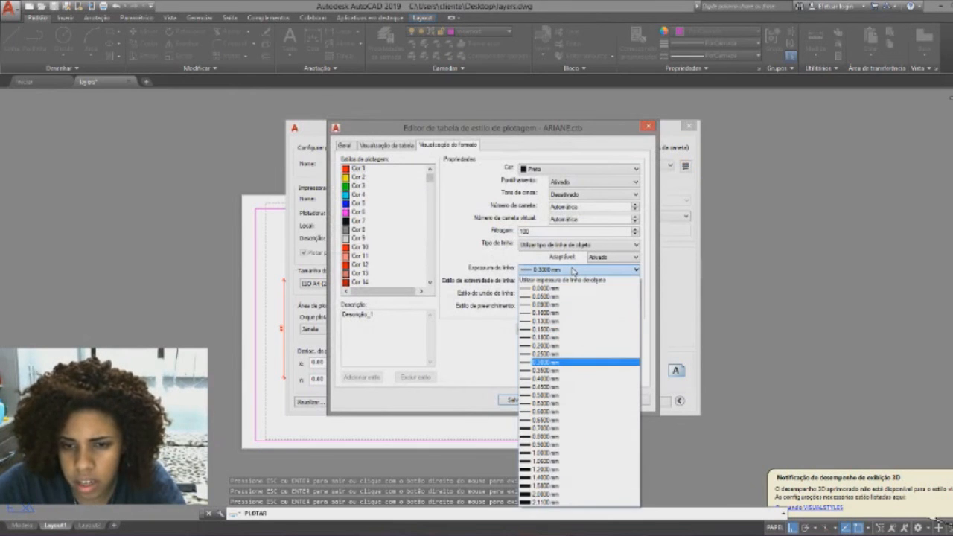
click(551, 345)
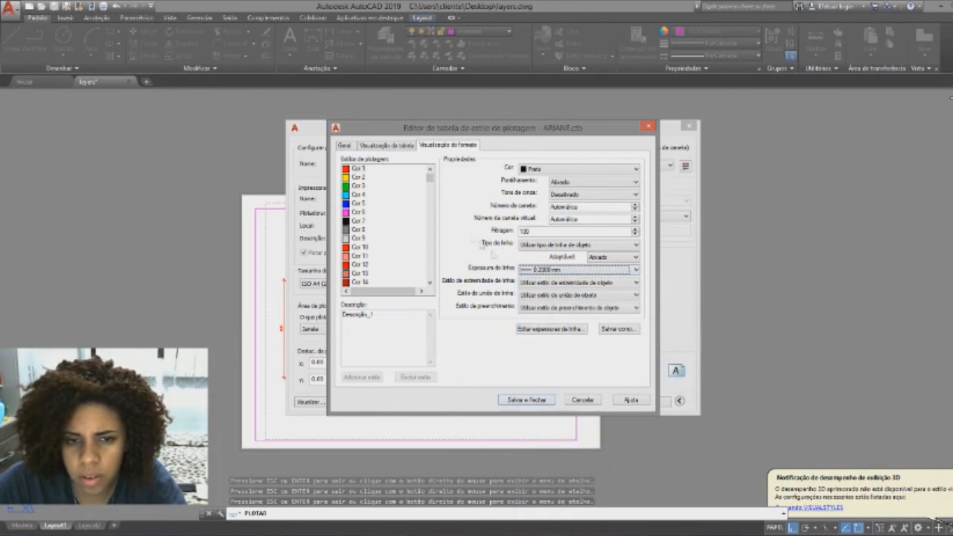
click(360, 177)
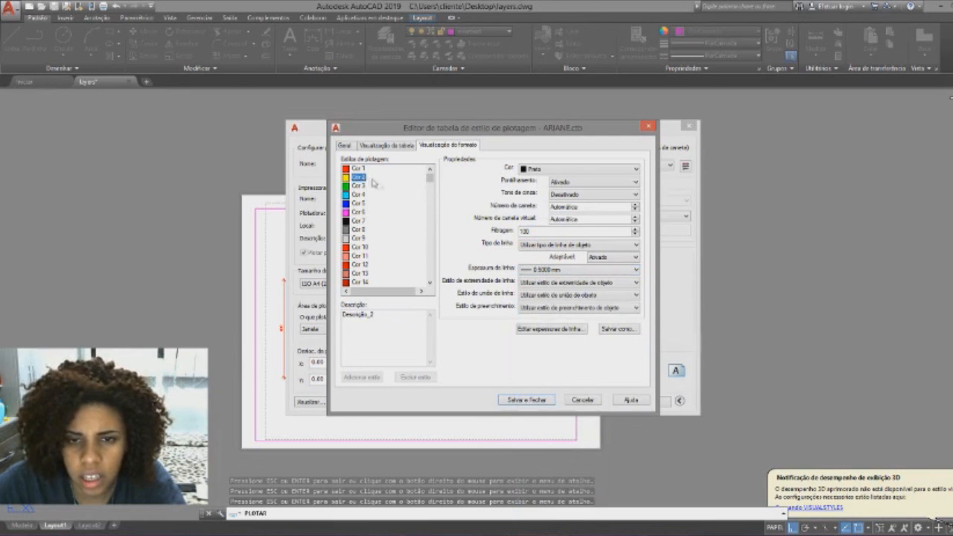
click(566, 269)
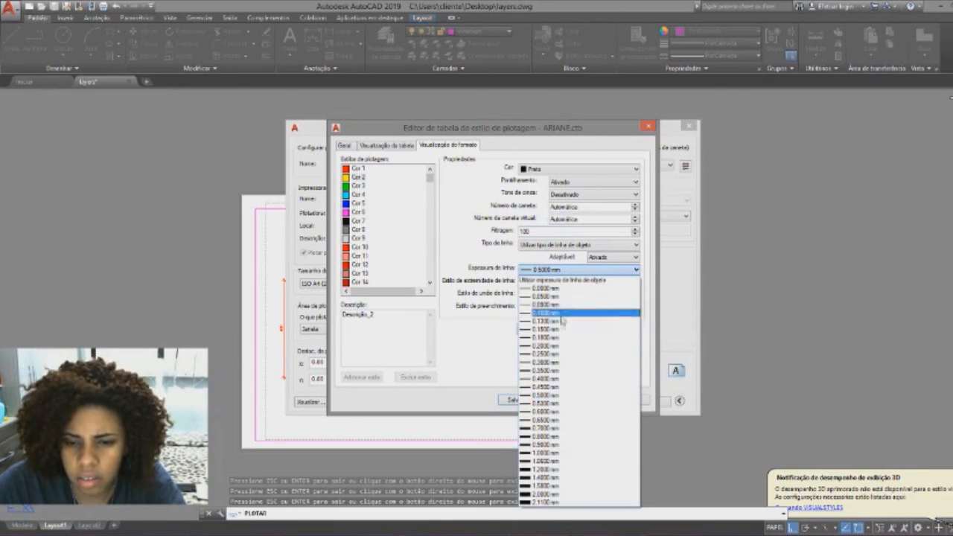
click(551, 363)
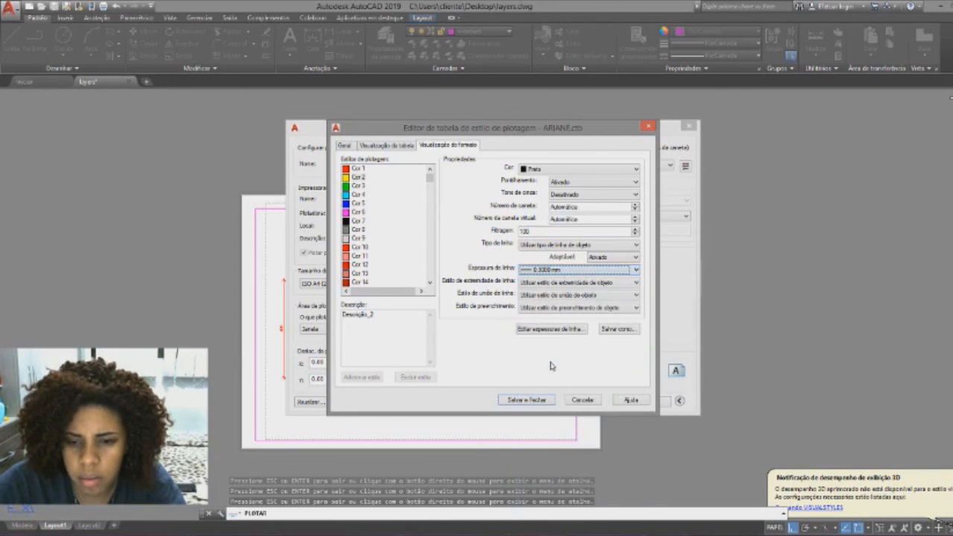
click(527, 401)
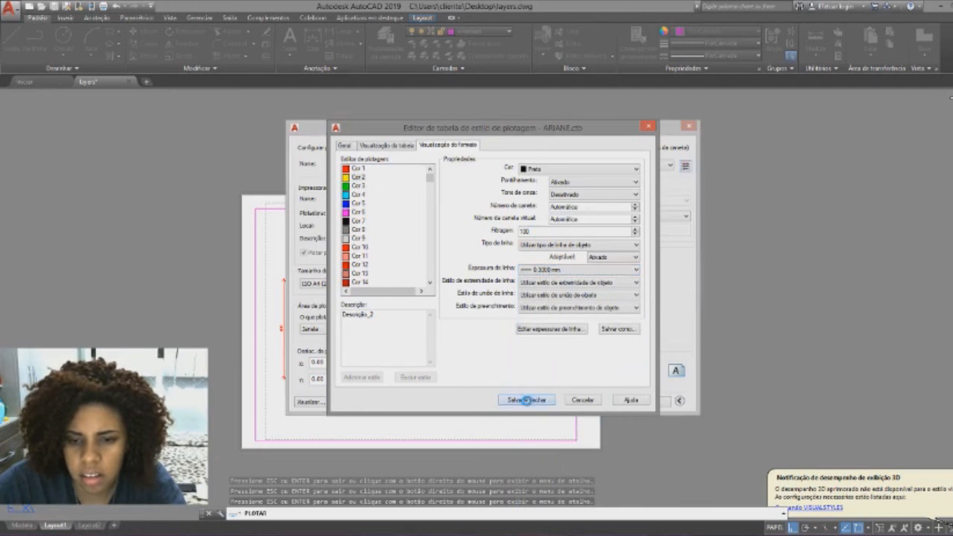
Preview the plot again and inspect the line thicknesses of the dimensions, window and walls up close
click(306, 404)
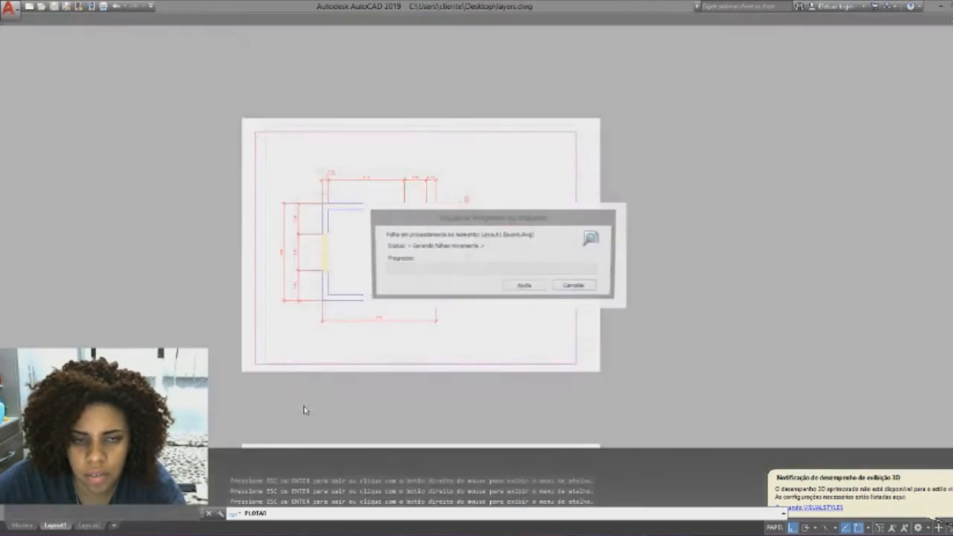
scroll(280, 347, up, 4)
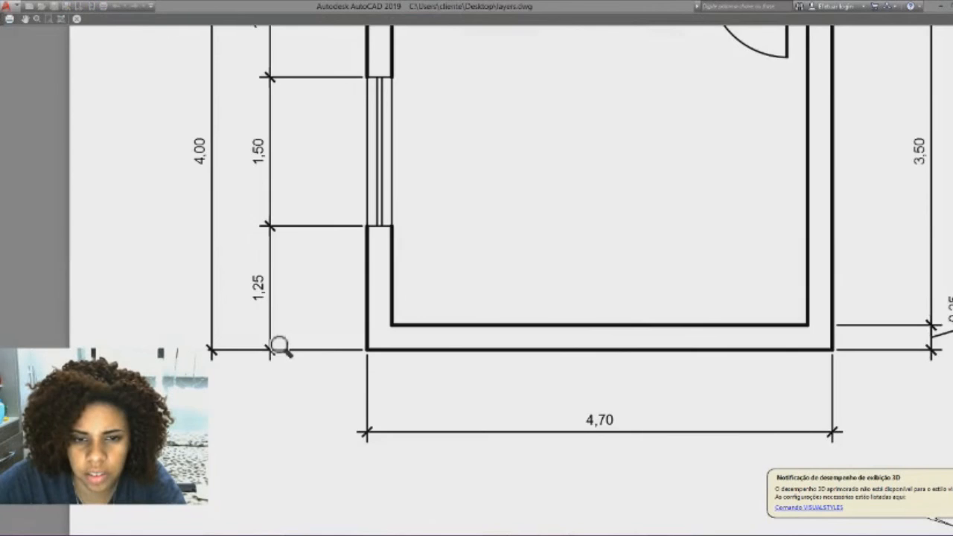
scroll(280, 347, down, 2)
scroll(300, 311, up, 2)
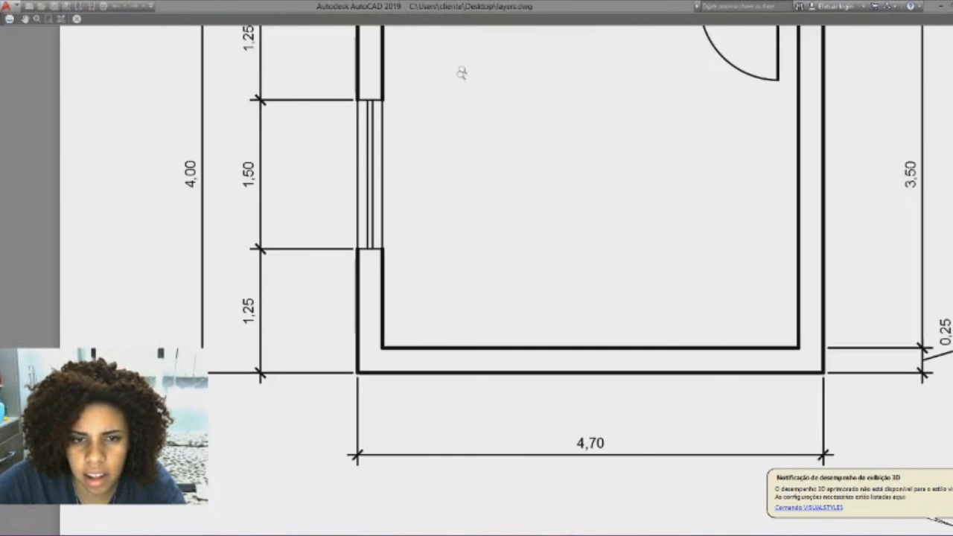
Examine the line thicknesses of the door, walls and whole sheet in the plot preview, and close it
scroll(501, 182, down, 4)
scroll(608, 109, up, 10)
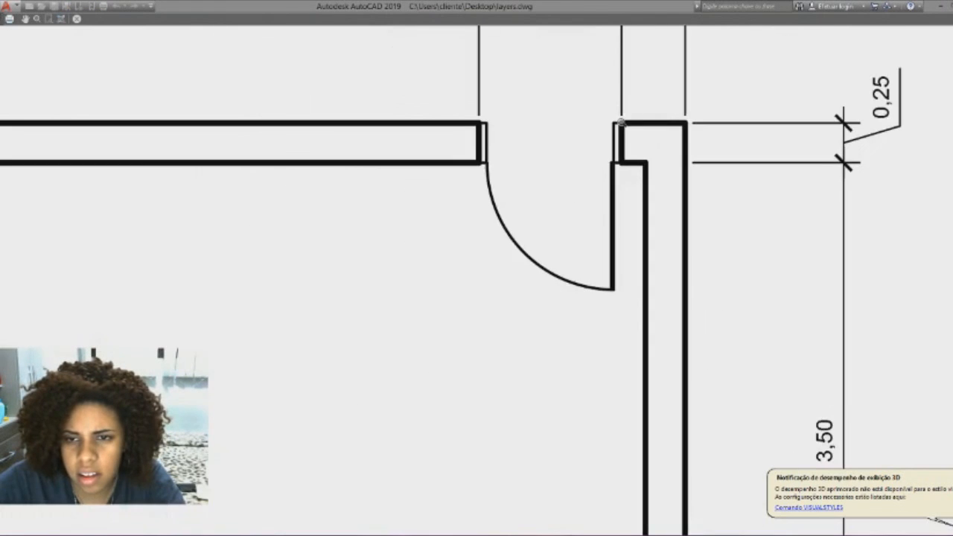
scroll(525, 141, down, 4)
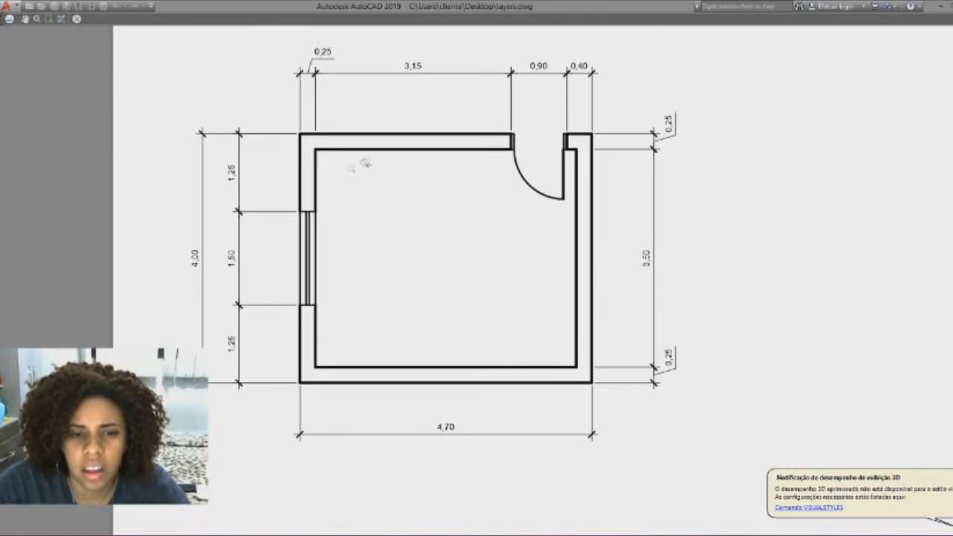
scroll(593, 136, up, 4)
scroll(566, 143, down, 4)
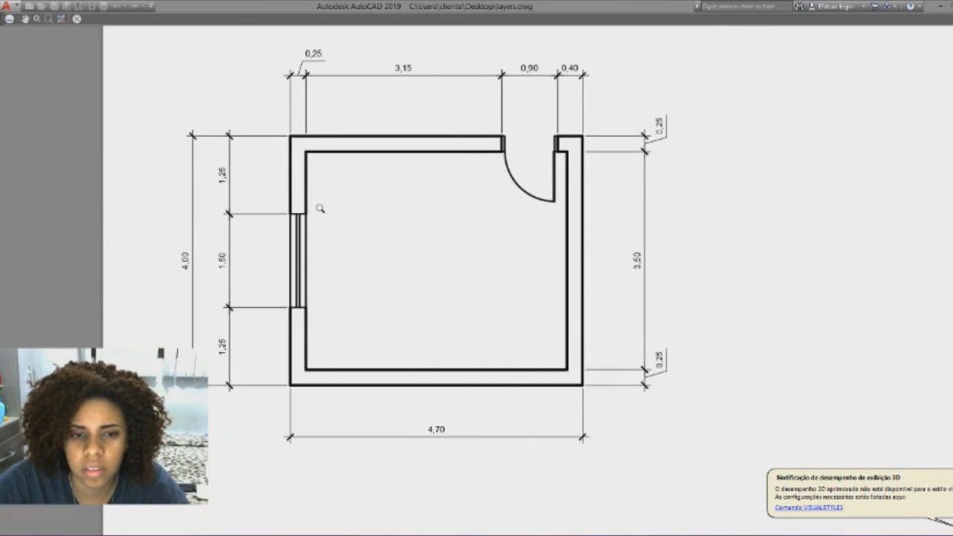
scroll(320, 209, down, 2)
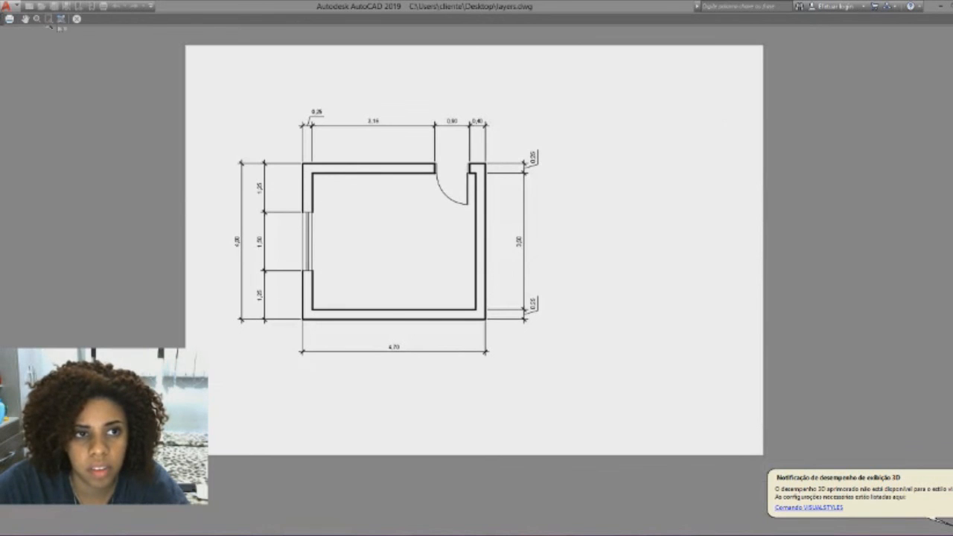
click(78, 22)
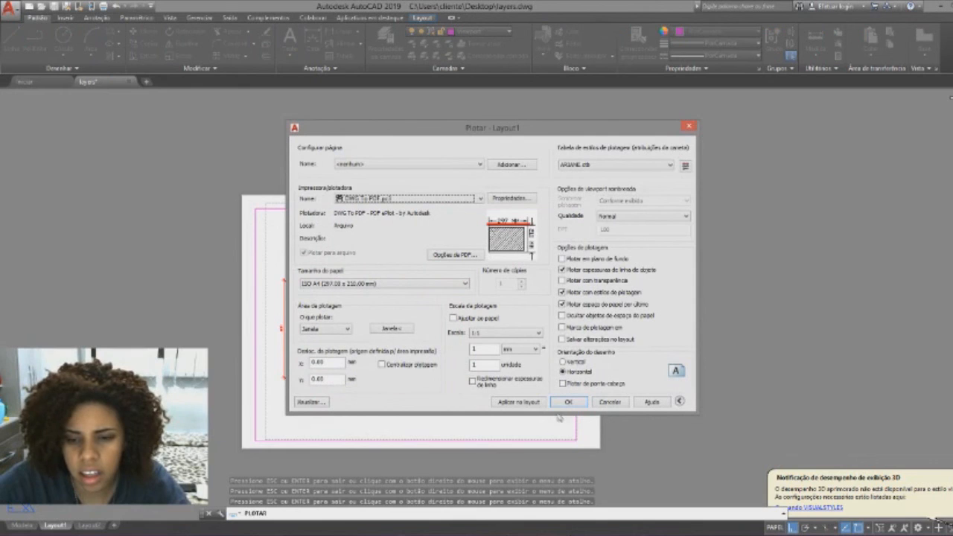
Apply the plot settings to the layout and plot it to a PDF named AULA 1 in Área de Trabalho
click(530, 403)
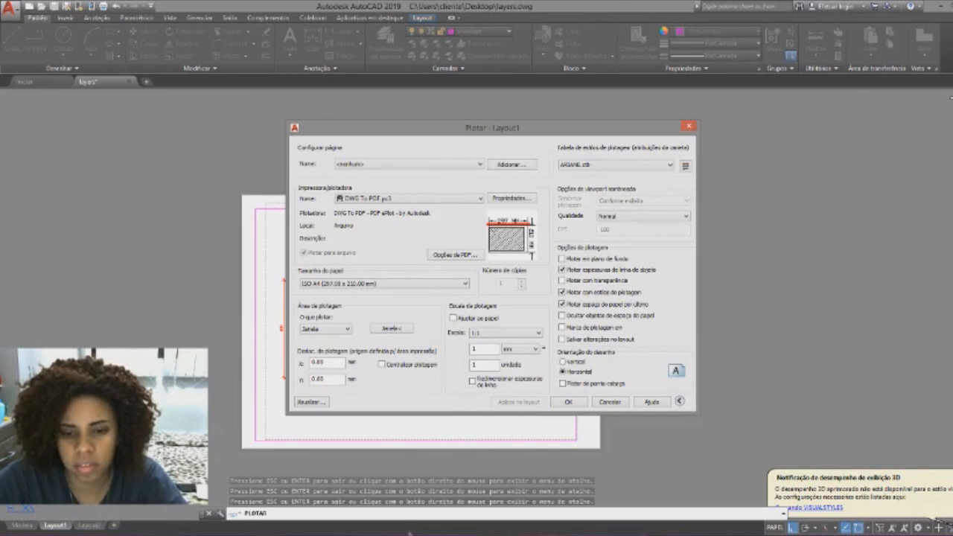
click(567, 401)
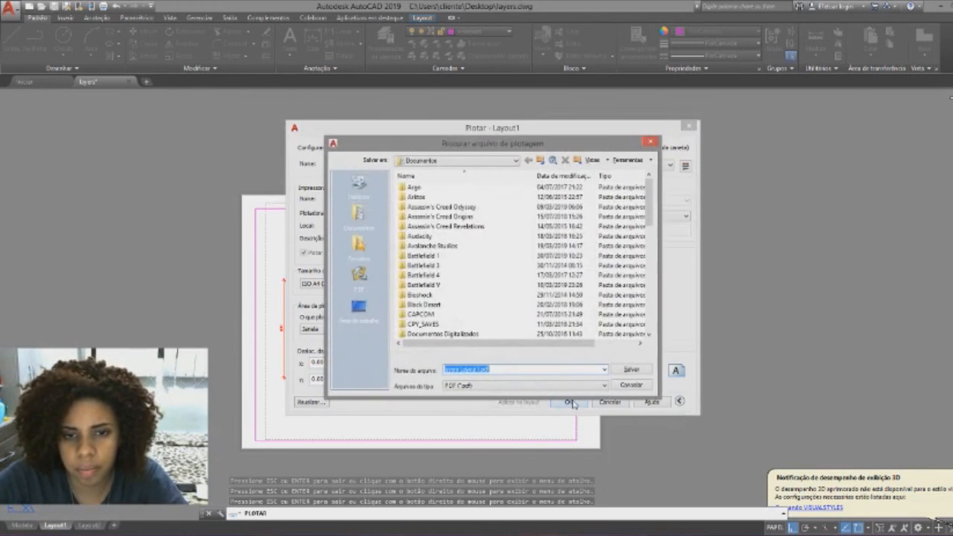
click(487, 163)
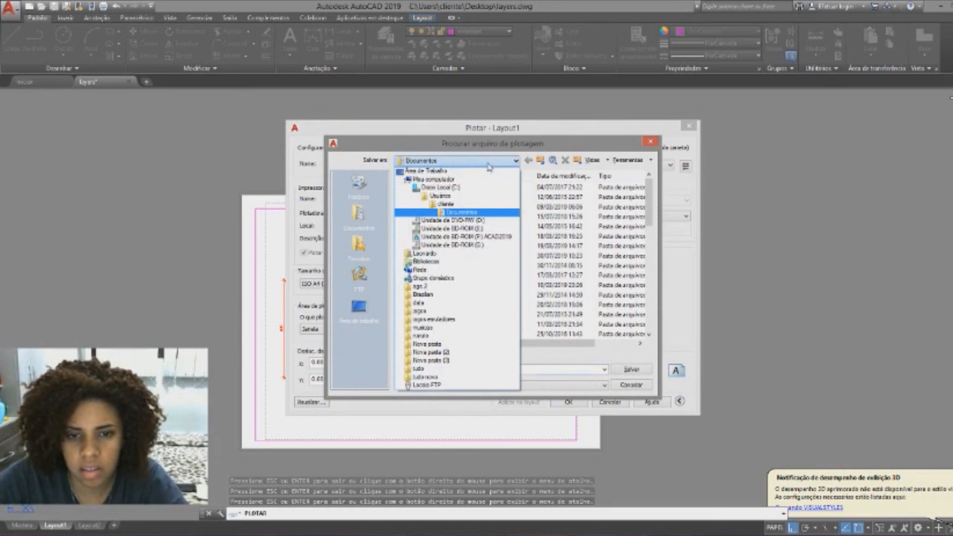
click(482, 171)
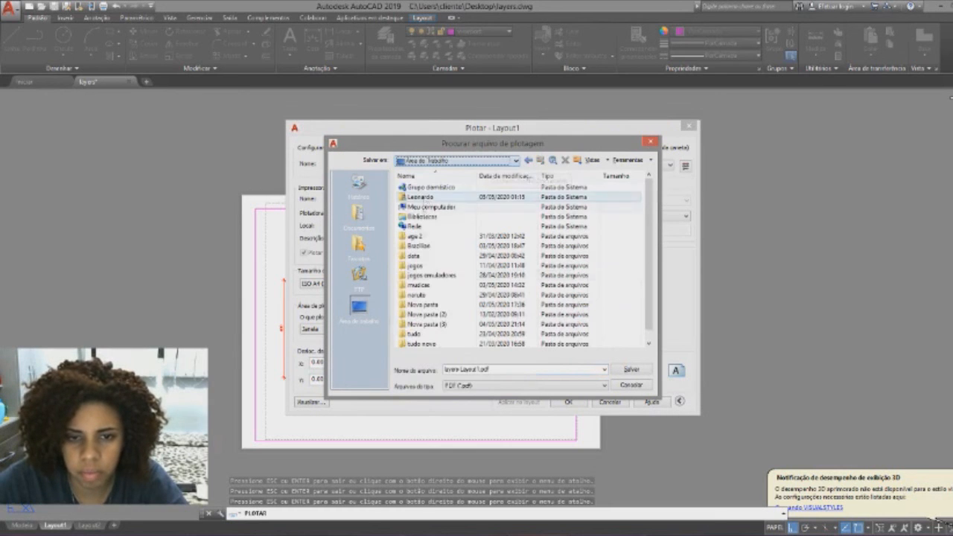
double_click(488, 369)
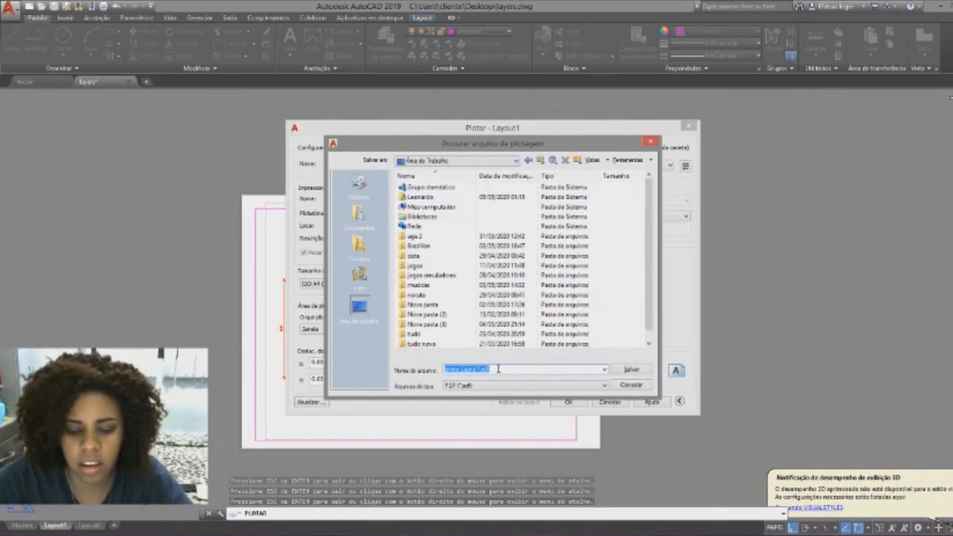
key(BackSpace)
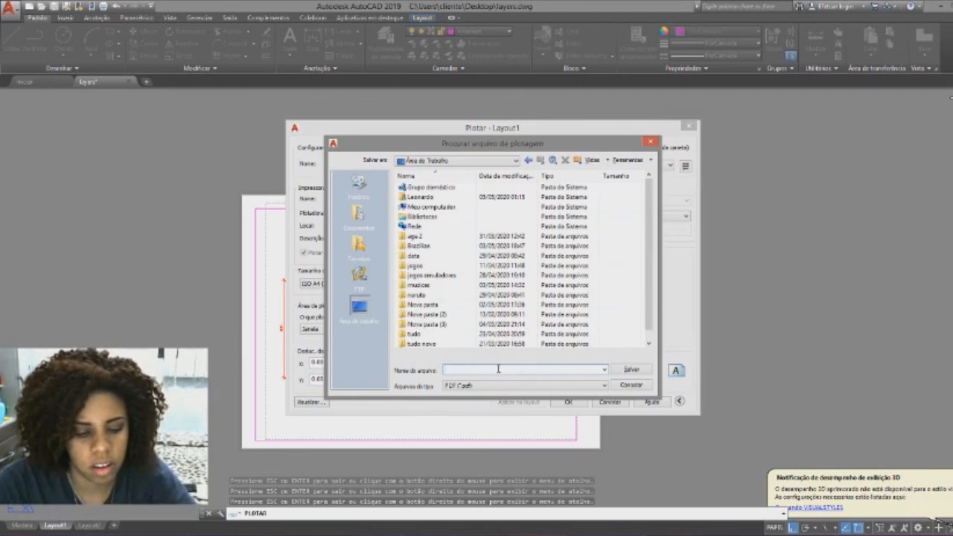
text(AULA 1)
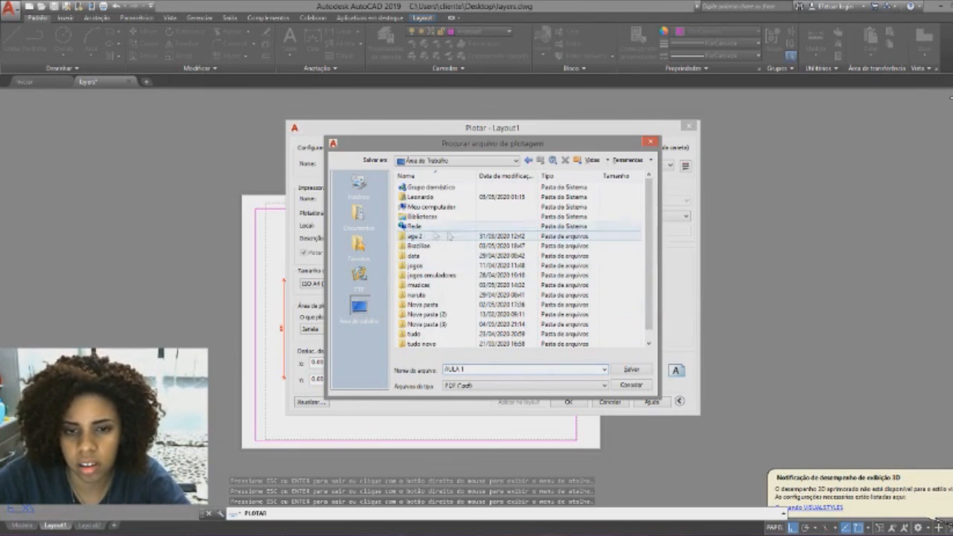
click(630, 370)
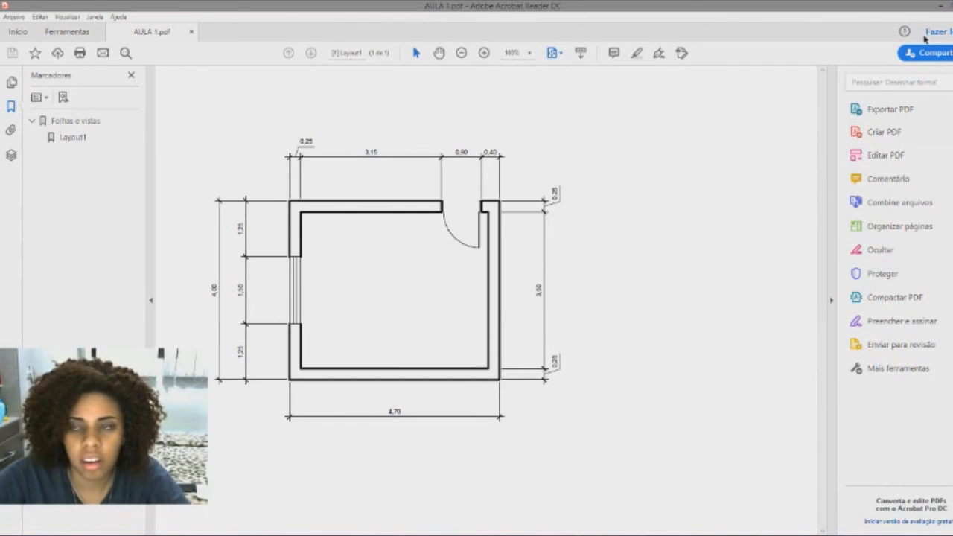
click(943, 6)
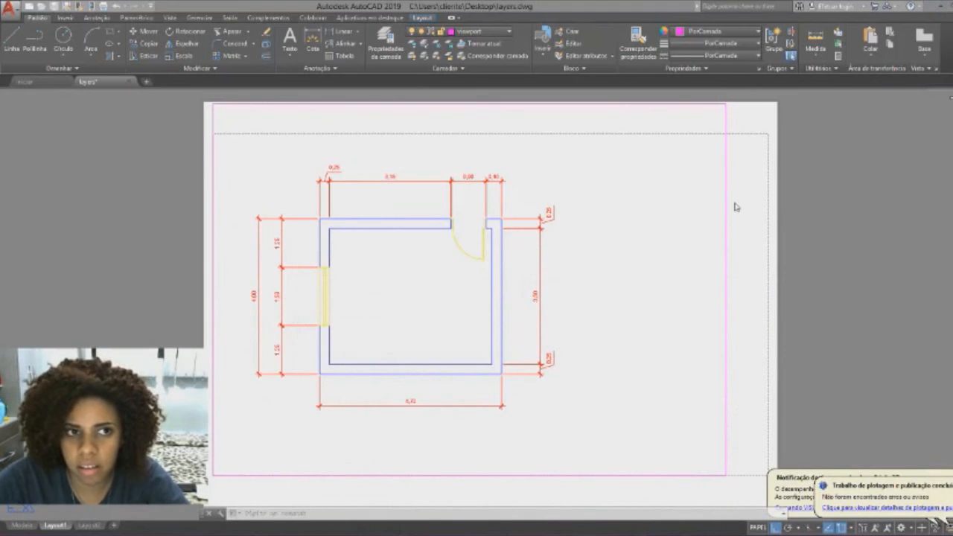